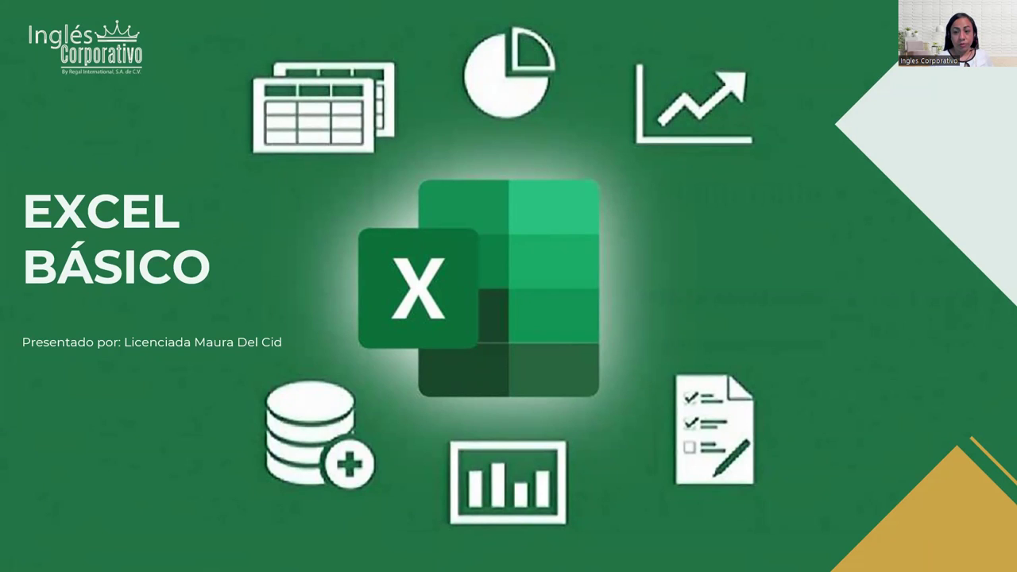
- Advance past the Sesión 16 title and AGENDA slides to CONTENIDO SESIÓN 16
key(Right)
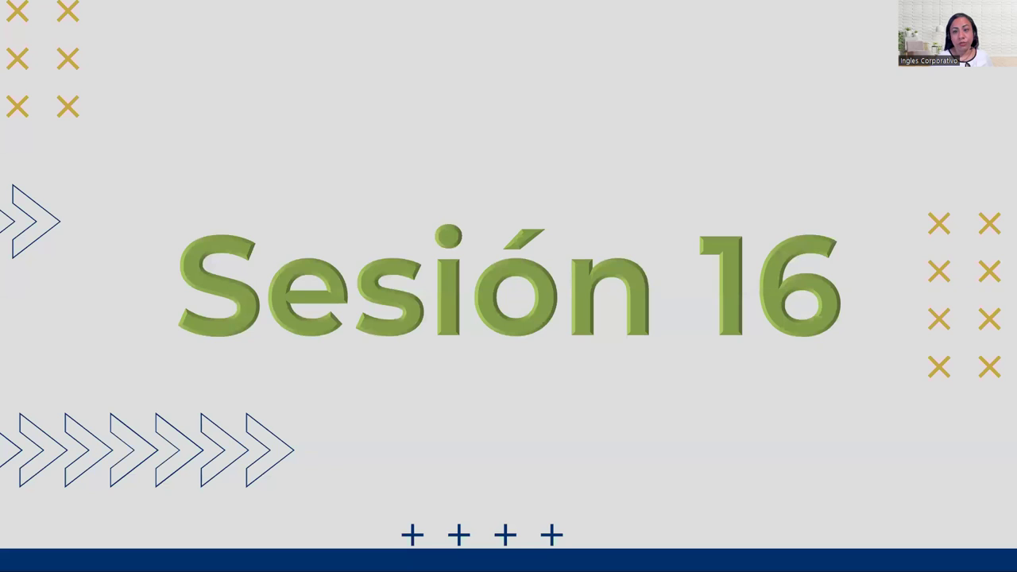
key(Right)
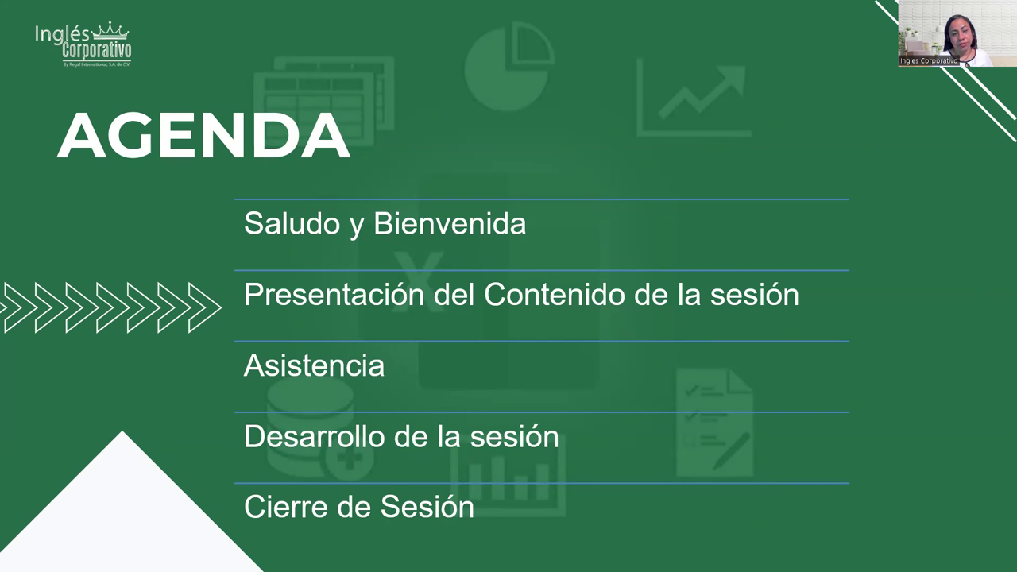
key(Right)
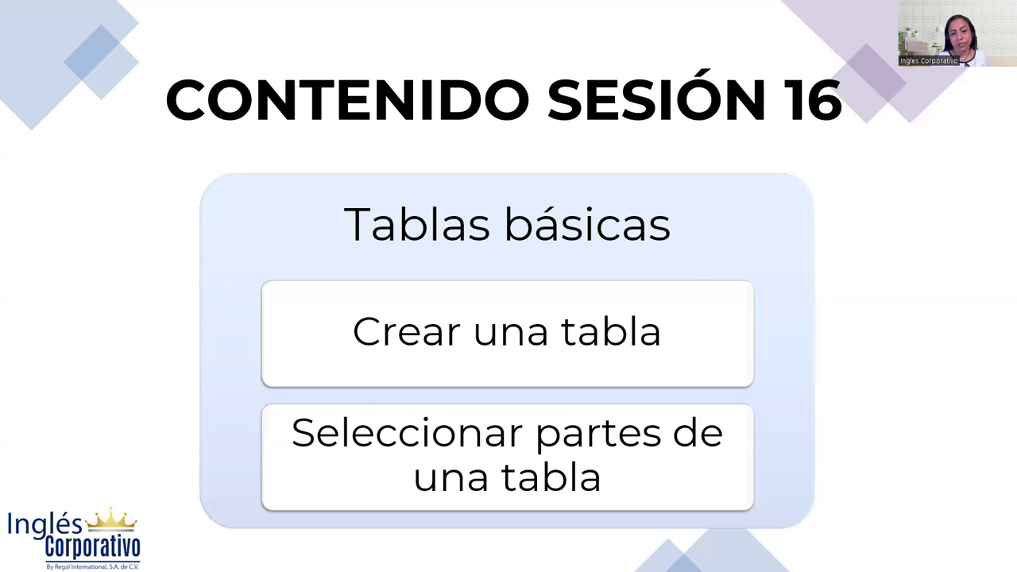
- Advance past OBJETIVO SESIÓN 16 to the TABLAS slide
key(Right)
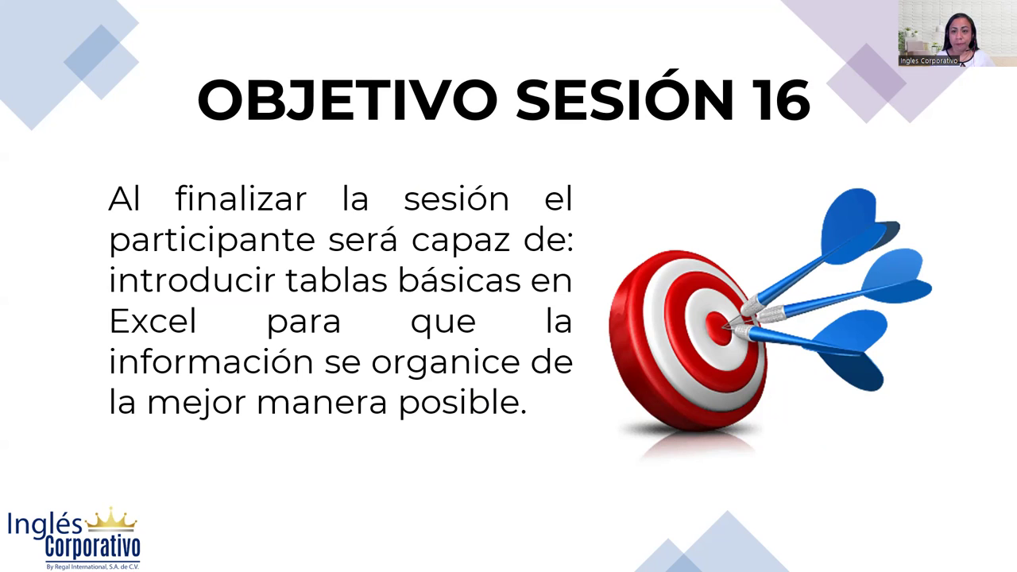
key(Right)
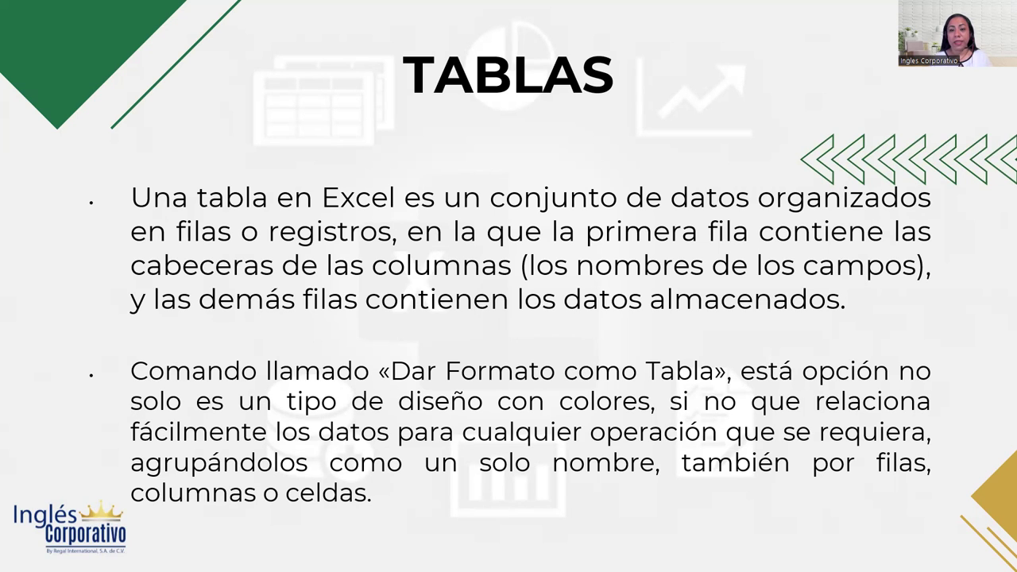
- Advance to the PASOS PARA CREAR UNA TABLA DE DATOS slide
key(Right)
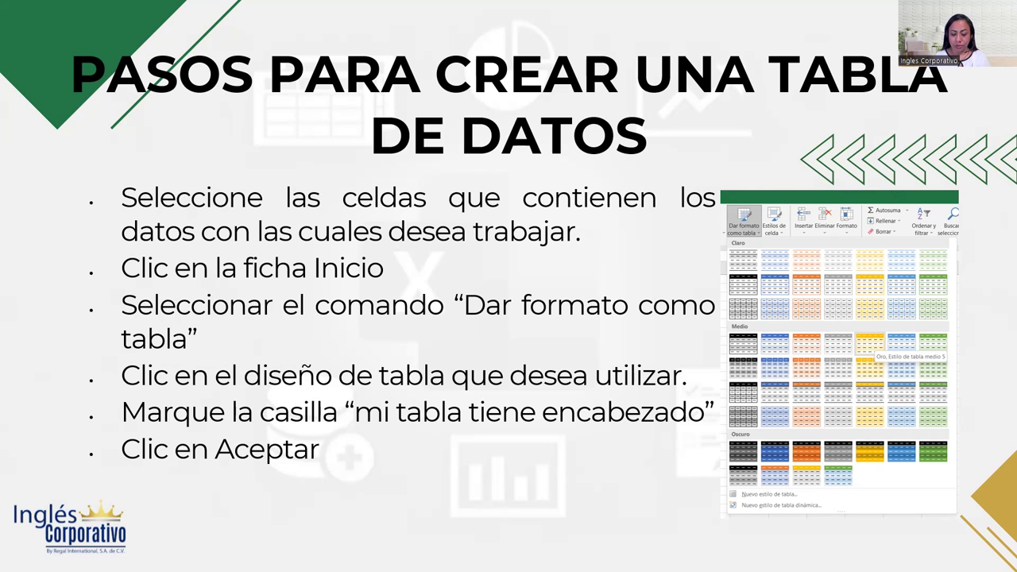
- Advance to the SELECCIONAR PARTES DE UNA TABLA slide
key(Right)
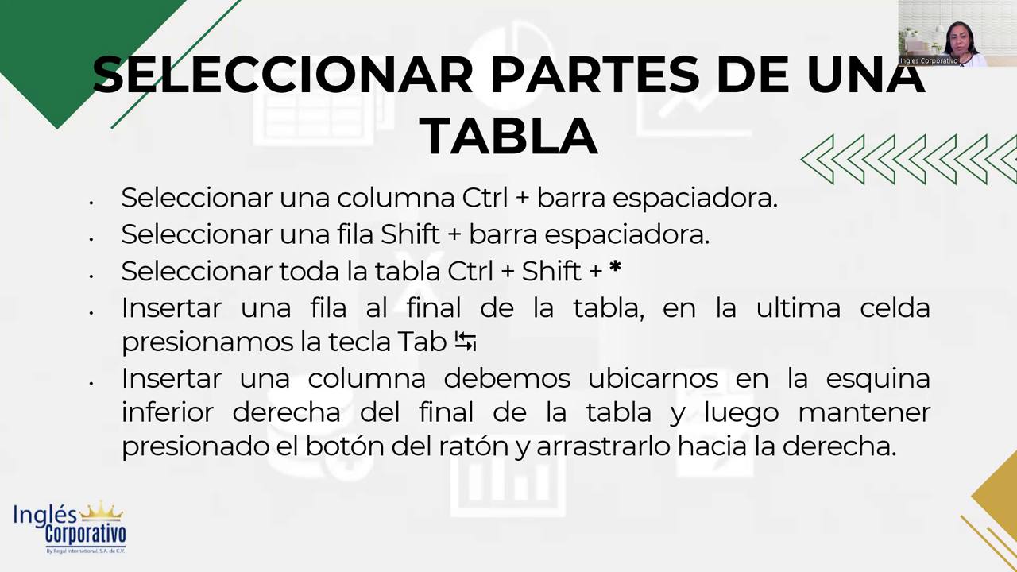
- Advance to the Práctica de validación slide
key(Right)
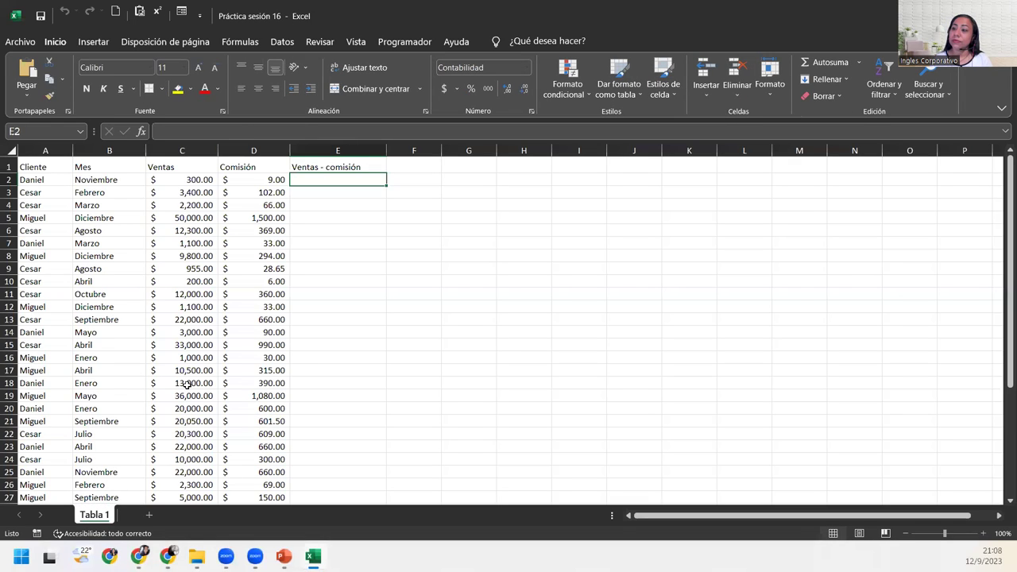
click(294, 167)
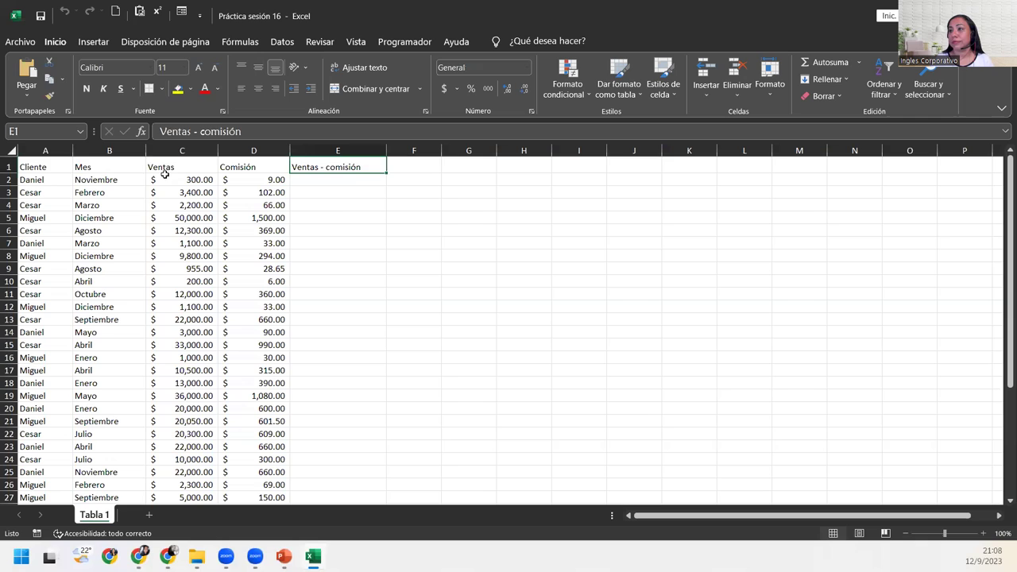
click(75, 171)
click(32, 171)
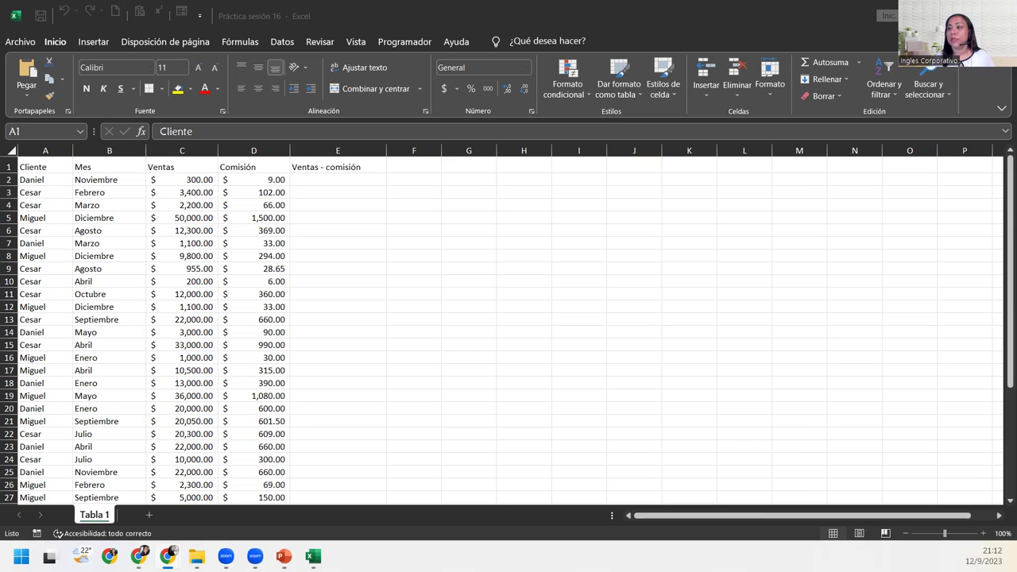
key(alt+Tab)
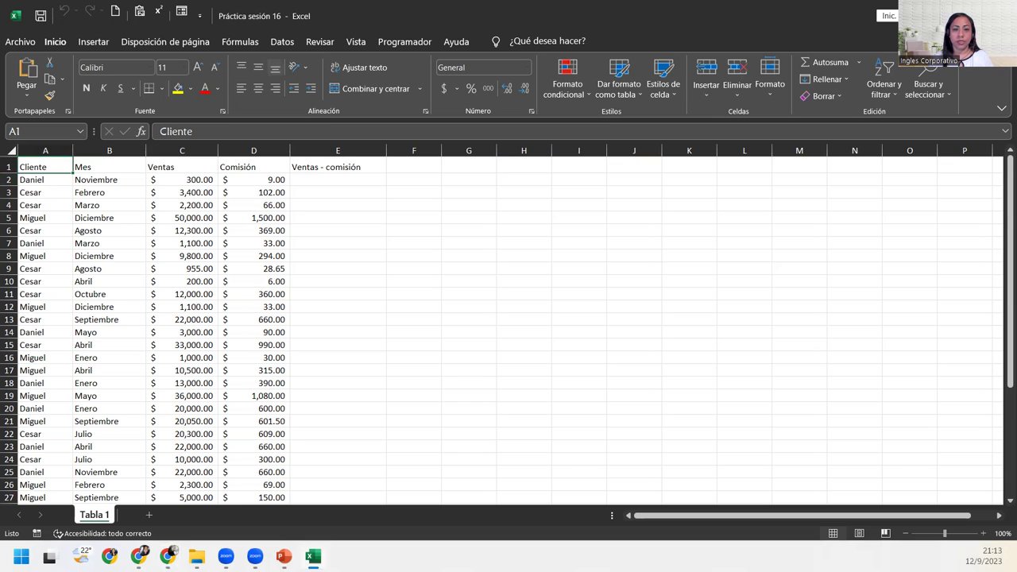
key(alt+Tab)
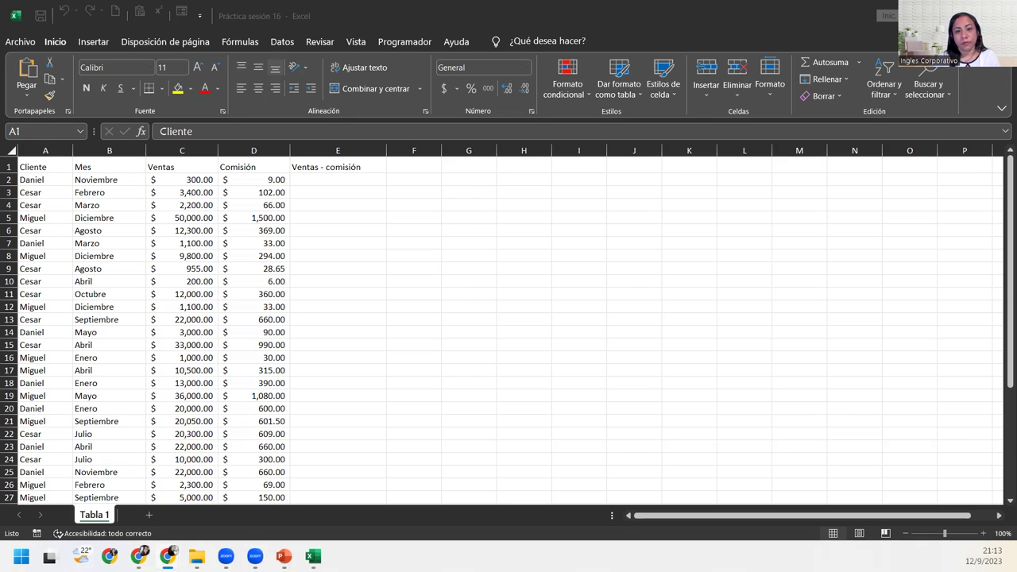
- Select the sales range A1:E32 and bring up the Dar formato como tabla style gallery
click(48, 167)
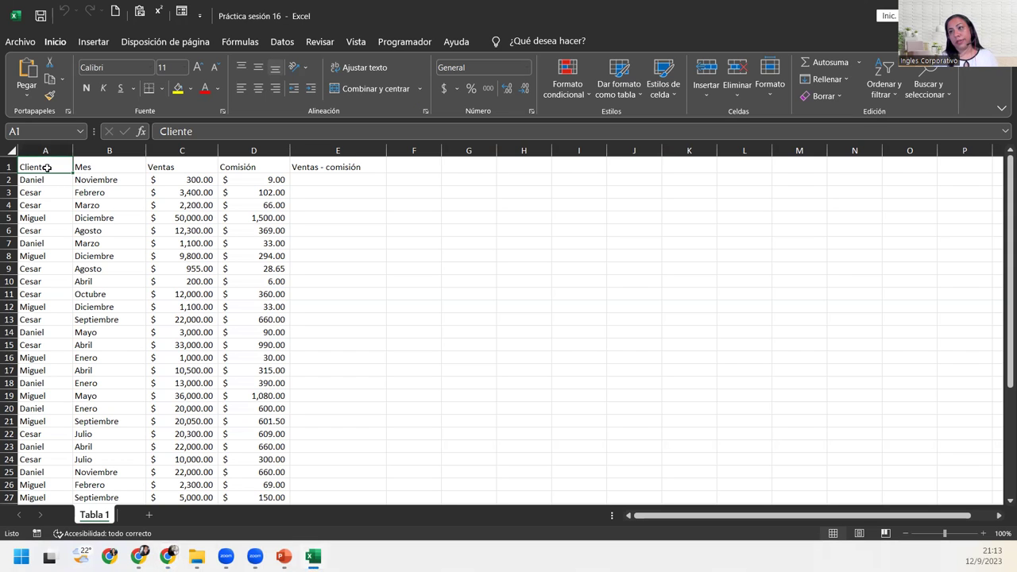
key(ctrl+shift+Down)
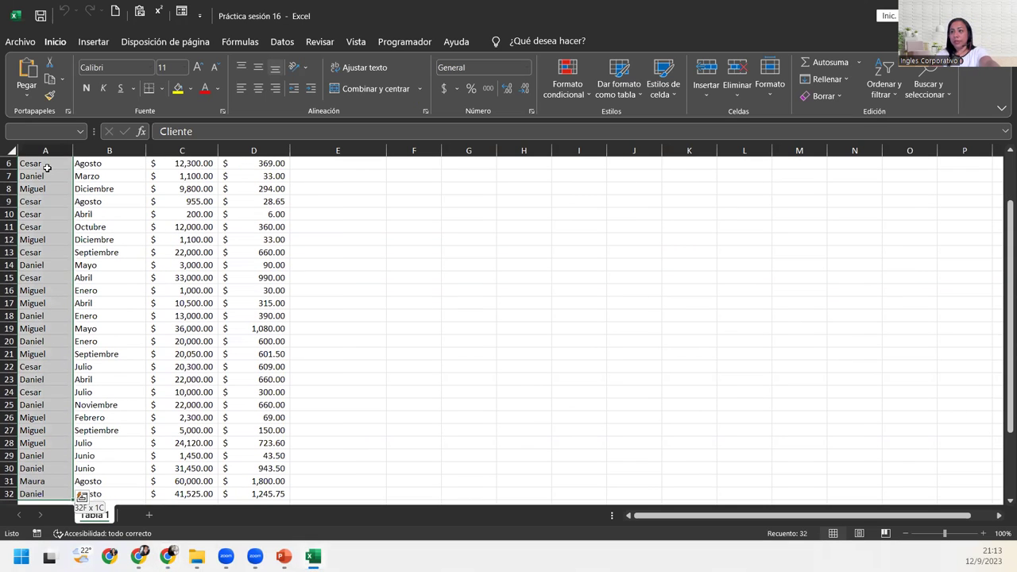
key(ctrl+shift+Right)
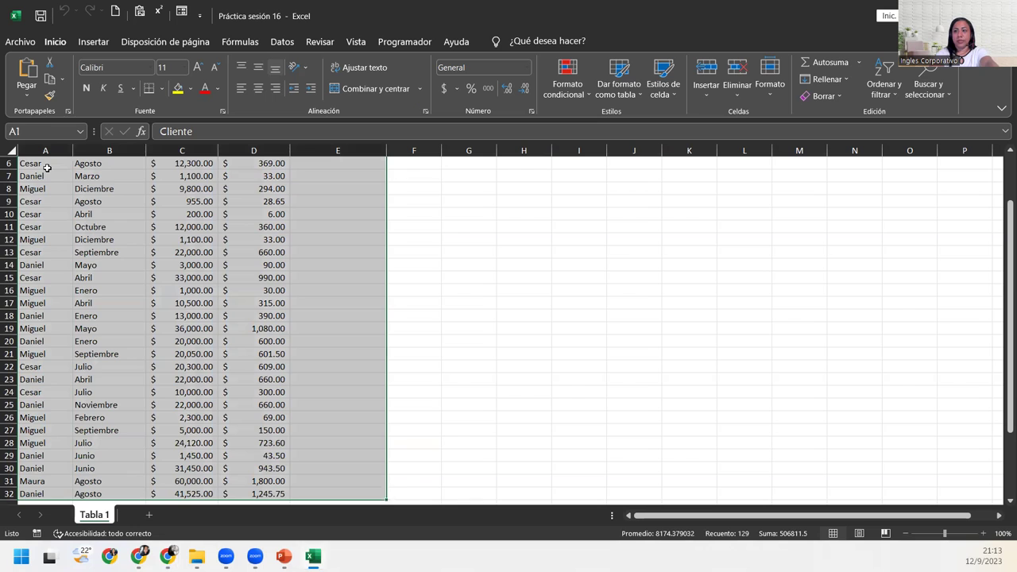
key(ctrl+Home)
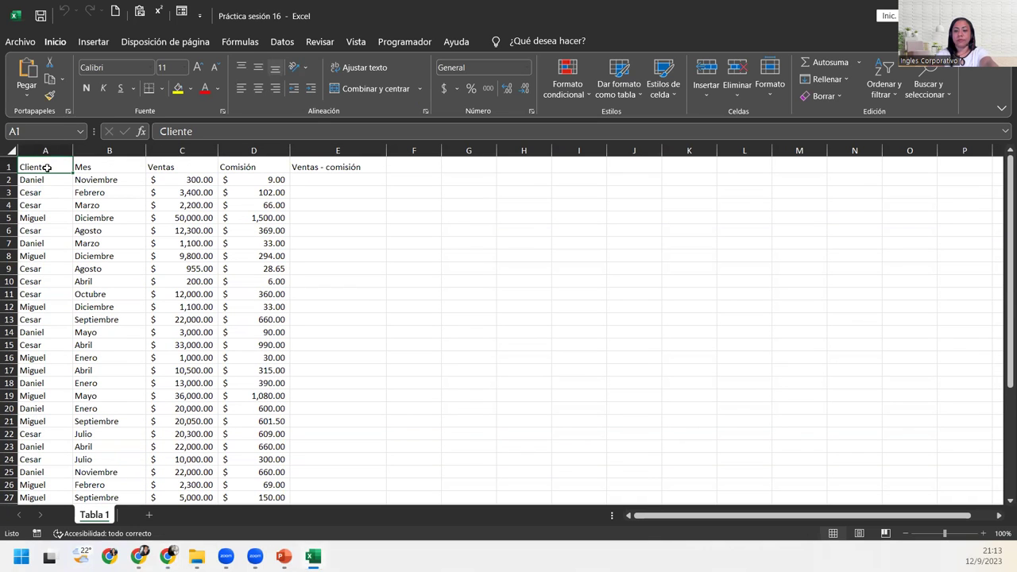
key(ctrl+a)
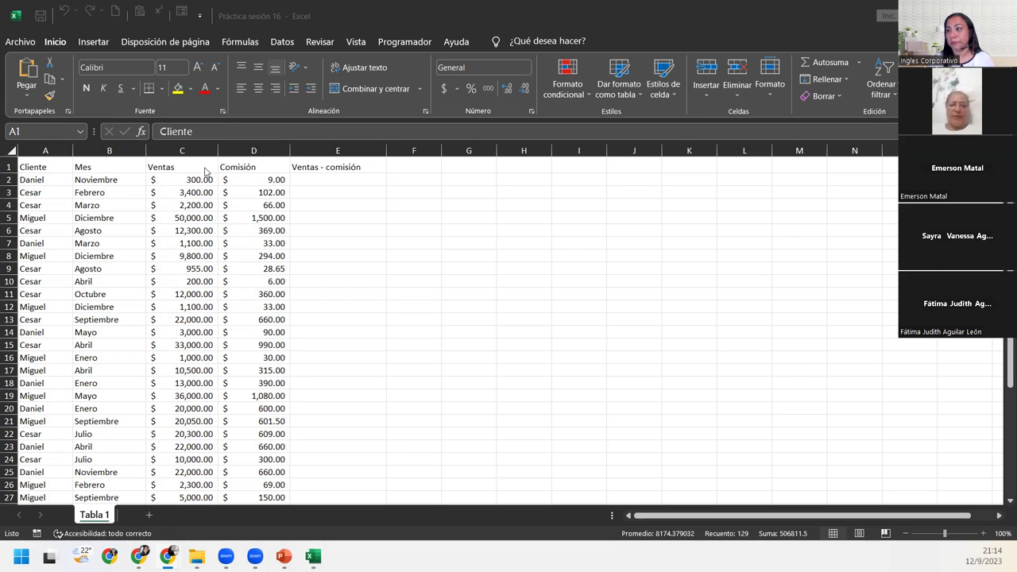
key(ctrl+a)
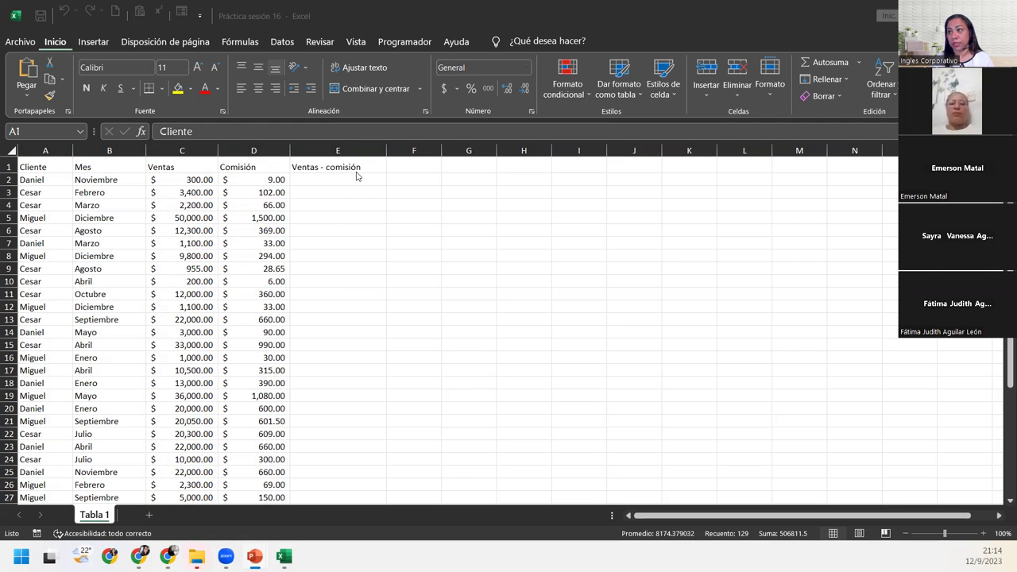
click(604, 77)
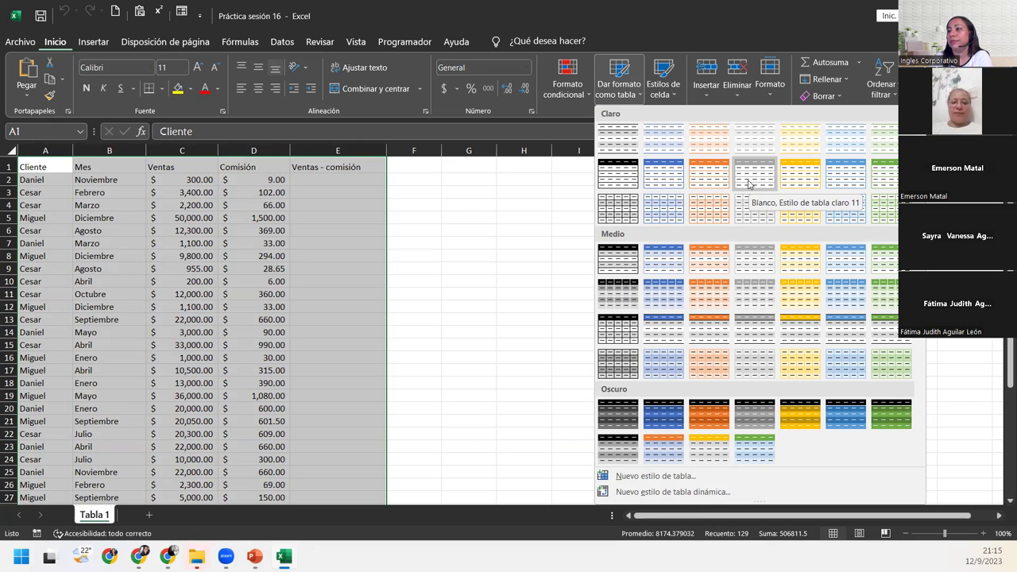
- Apply Blanco, Estilo de tabla claro 11 to =$A$1:$E$32 with headers
click(749, 183)
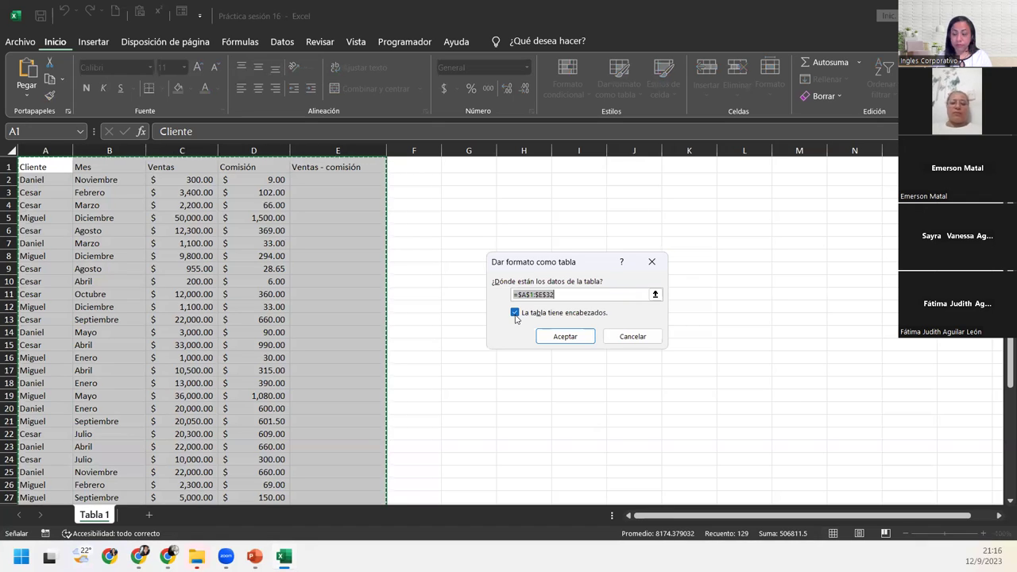
click(552, 338)
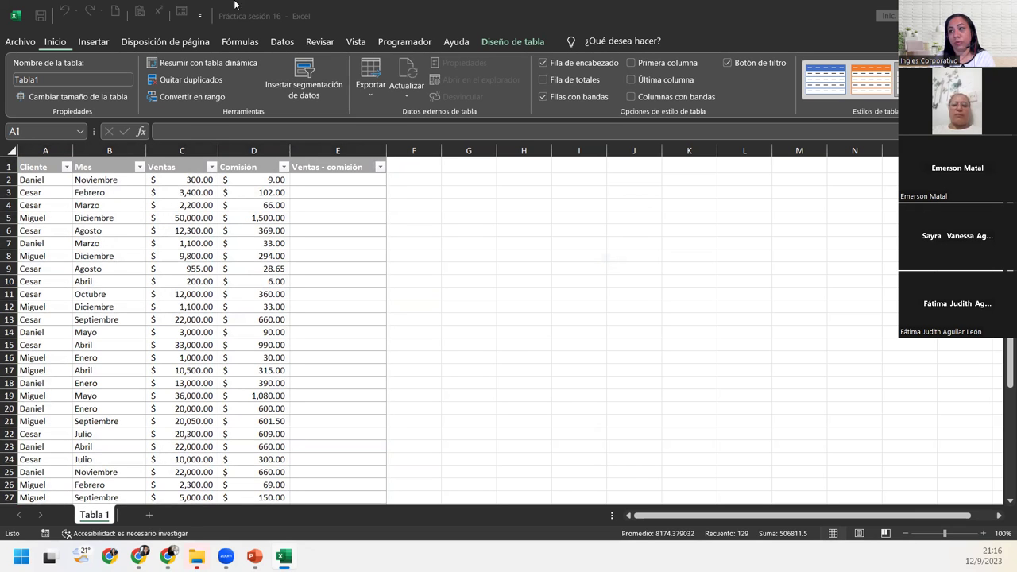
- Turn off the header filter arrows for Tabla1 in Table Design
click(526, 46)
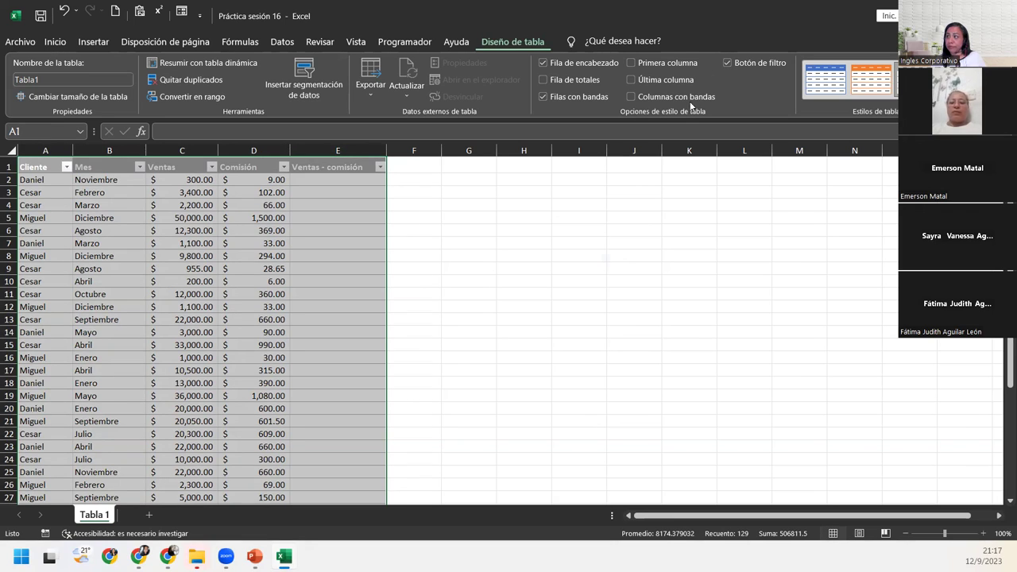
click(726, 63)
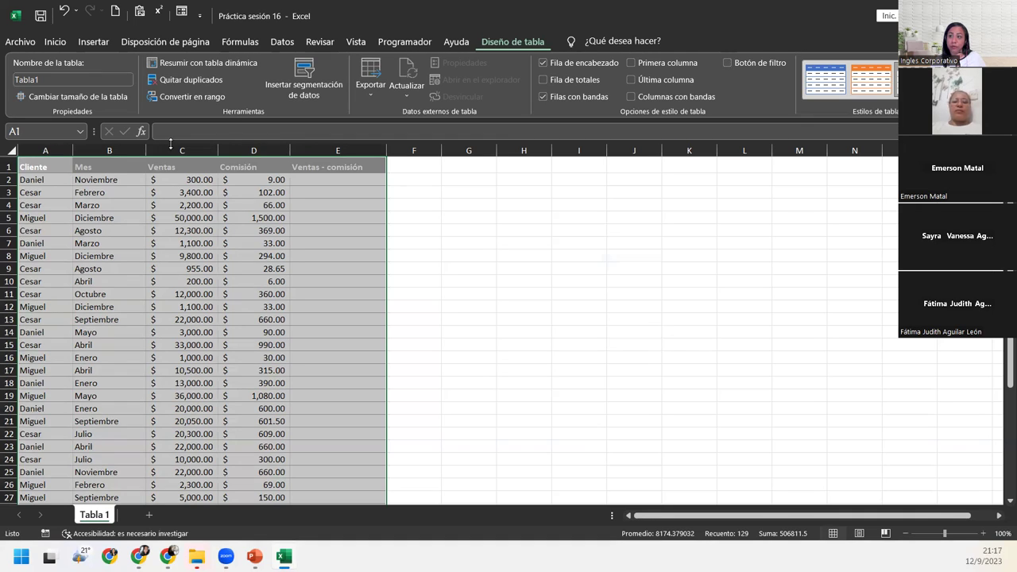
click(94, 188)
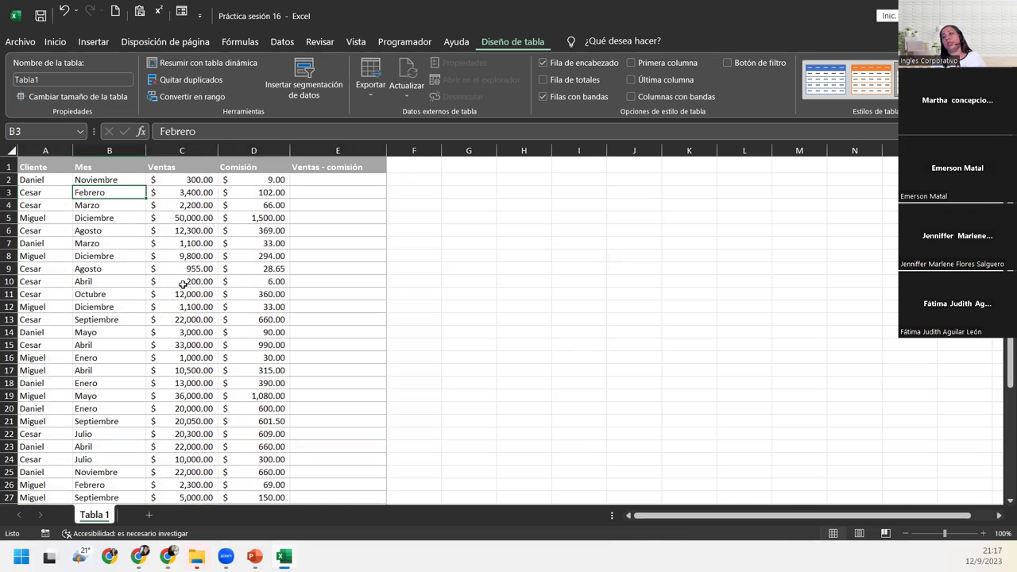
scroll(182, 284, down, 2)
scroll(182, 283, down, 1)
scroll(183, 284, down, 1)
scroll(182, 284, down, 1)
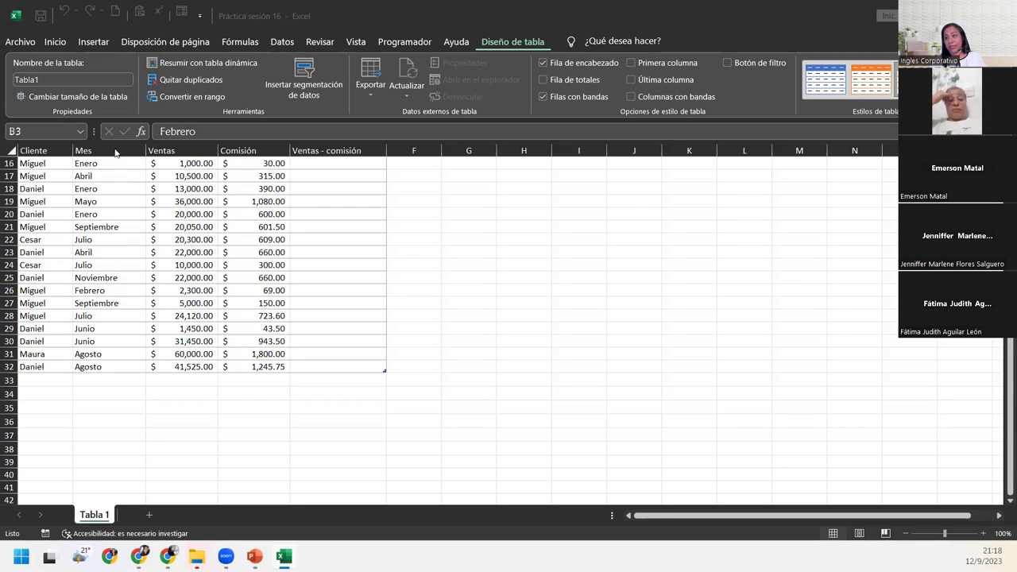
click(183, 240)
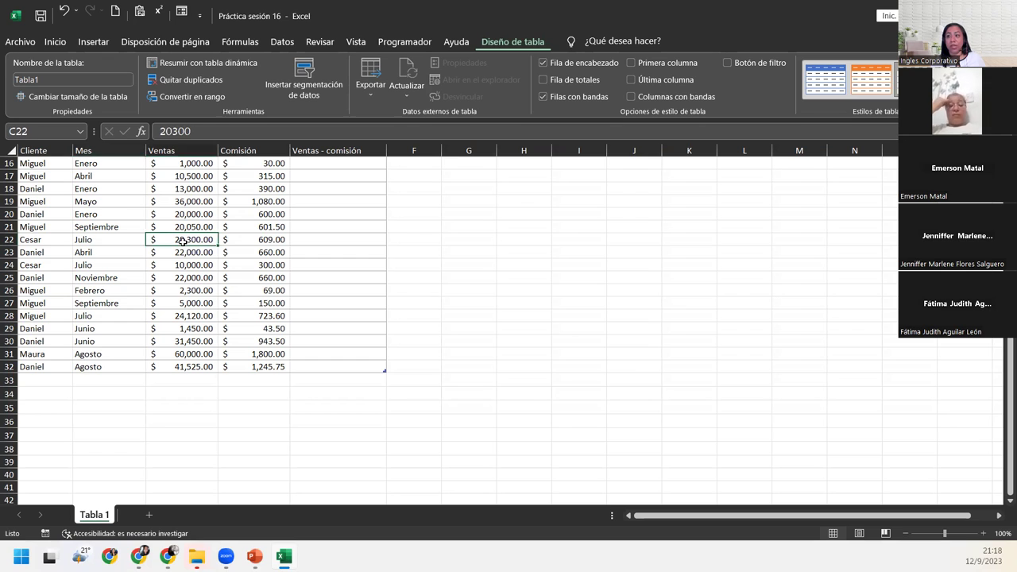
scroll(183, 242, down, 2)
scroll(183, 241, down, 2)
scroll(183, 241, down, 2)
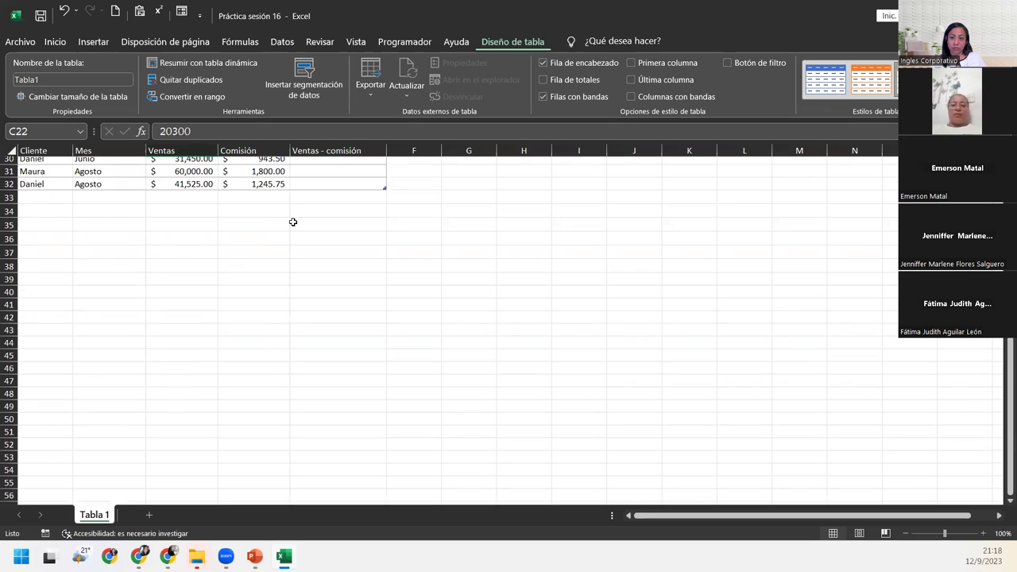
scroll(291, 220, up, 10)
click(62, 190)
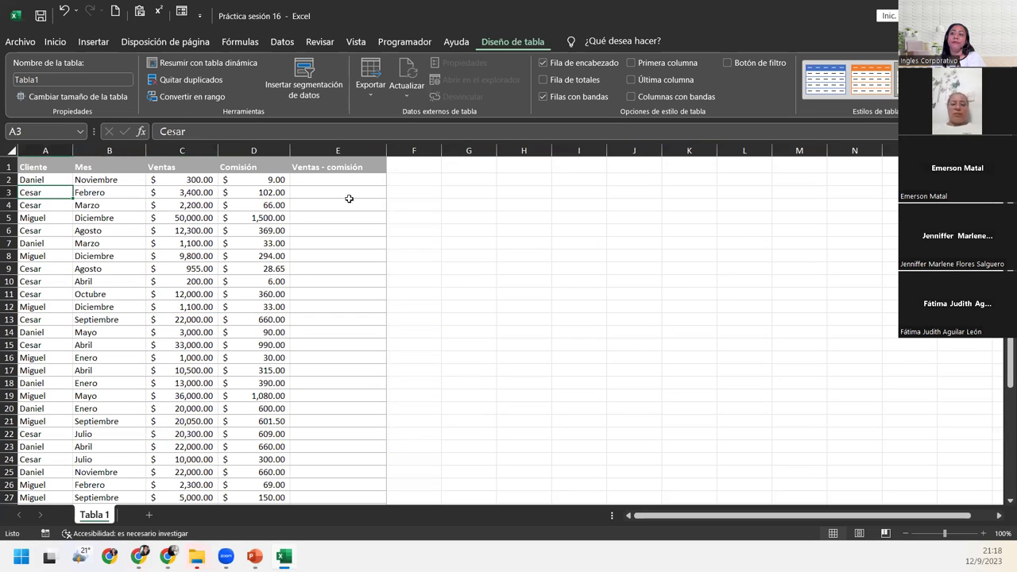
click(476, 250)
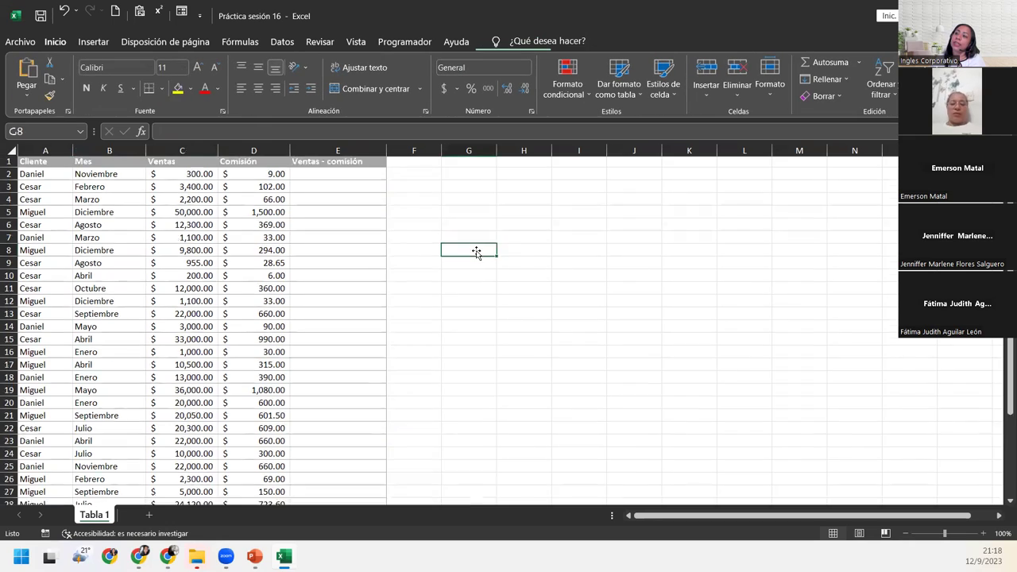
scroll(475, 251, down, 12)
scroll(476, 252, down, 4)
scroll(476, 253, up, 12)
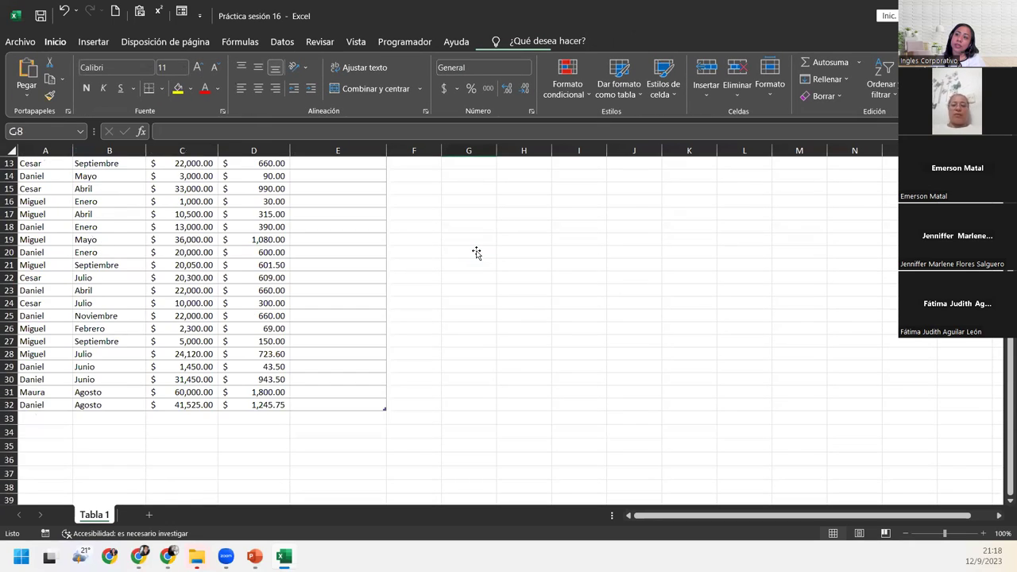
scroll(476, 253, up, 3)
scroll(476, 252, down, 5)
scroll(476, 253, down, 1)
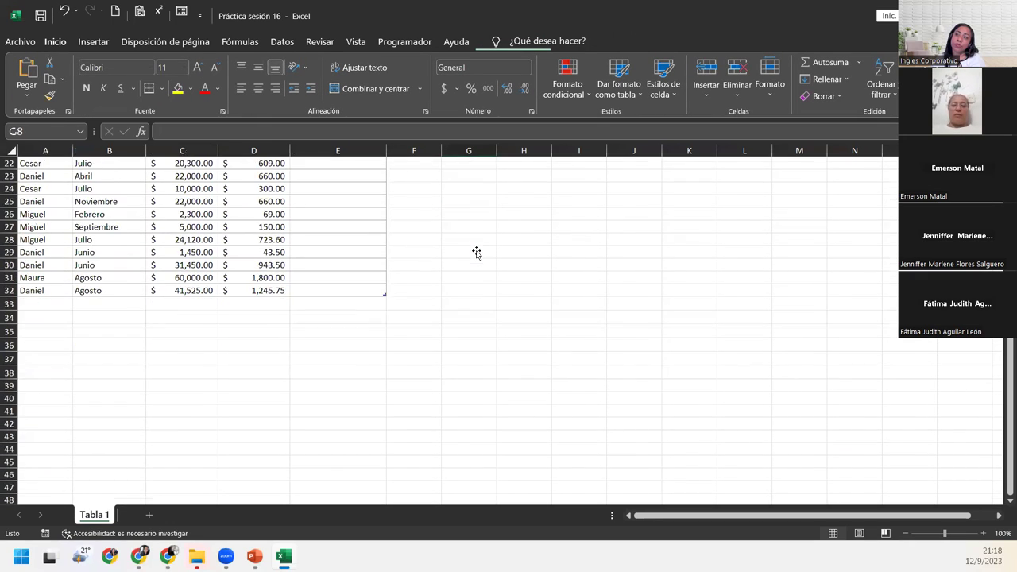
scroll(476, 253, down, 2)
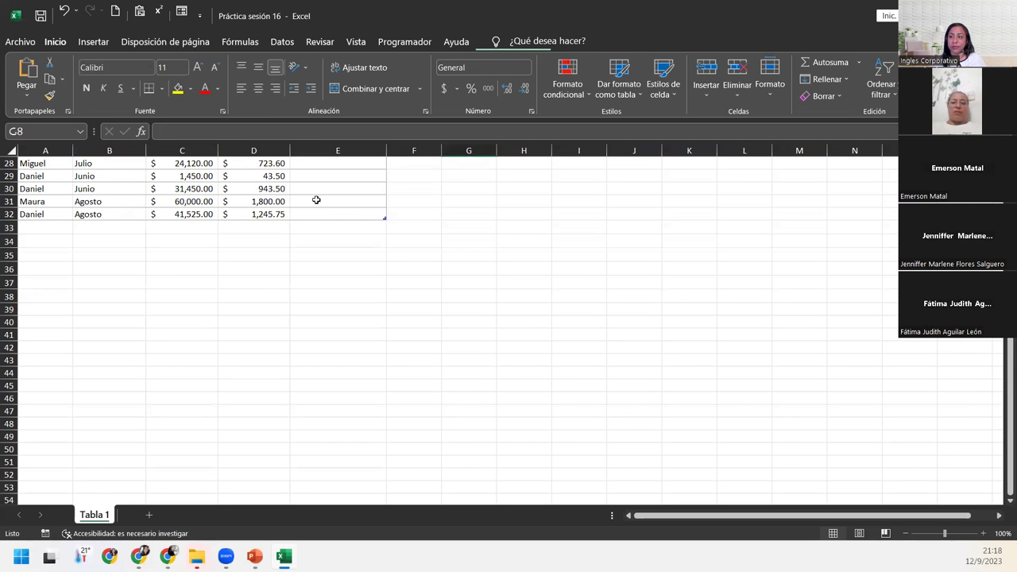
scroll(316, 199, up, 9)
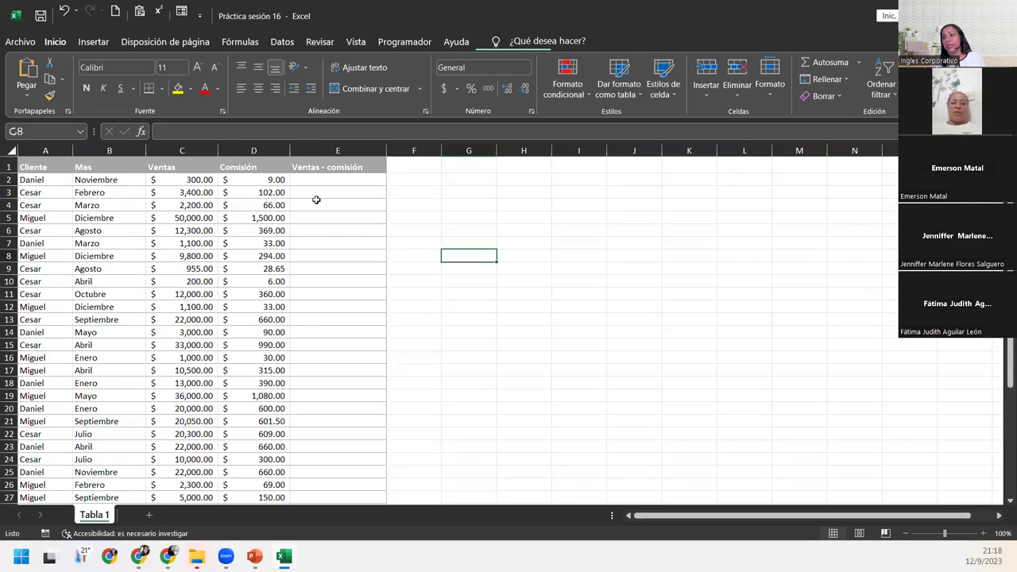
click(224, 195)
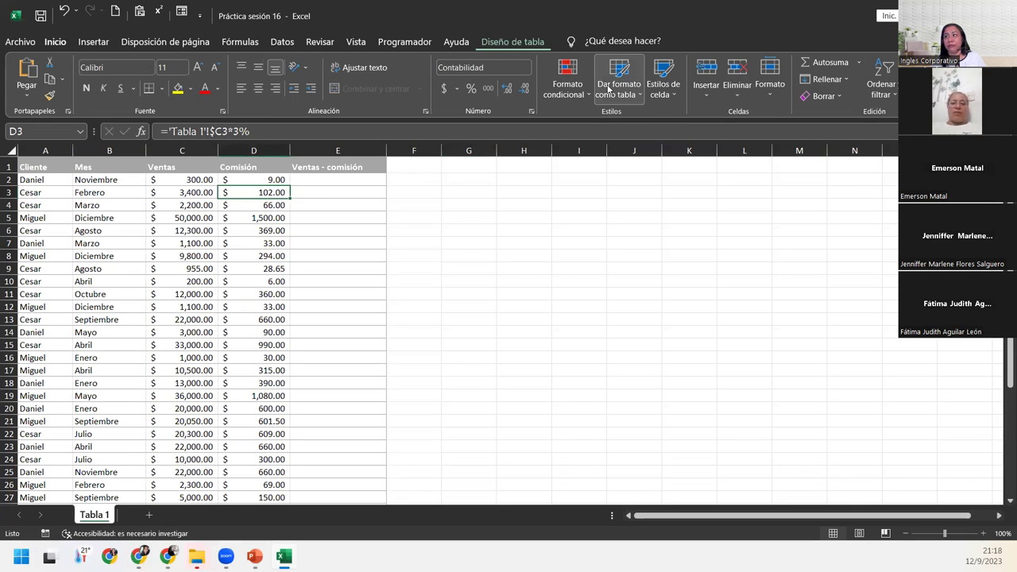
scroll(270, 218, down, 6)
scroll(270, 218, down, 4)
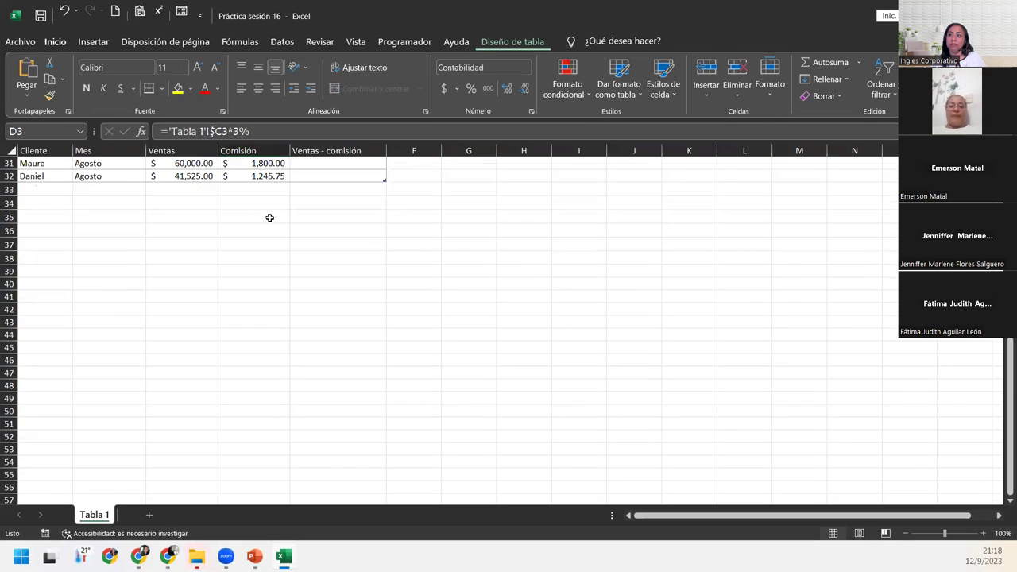
scroll(269, 218, up, 6)
scroll(269, 218, up, 4)
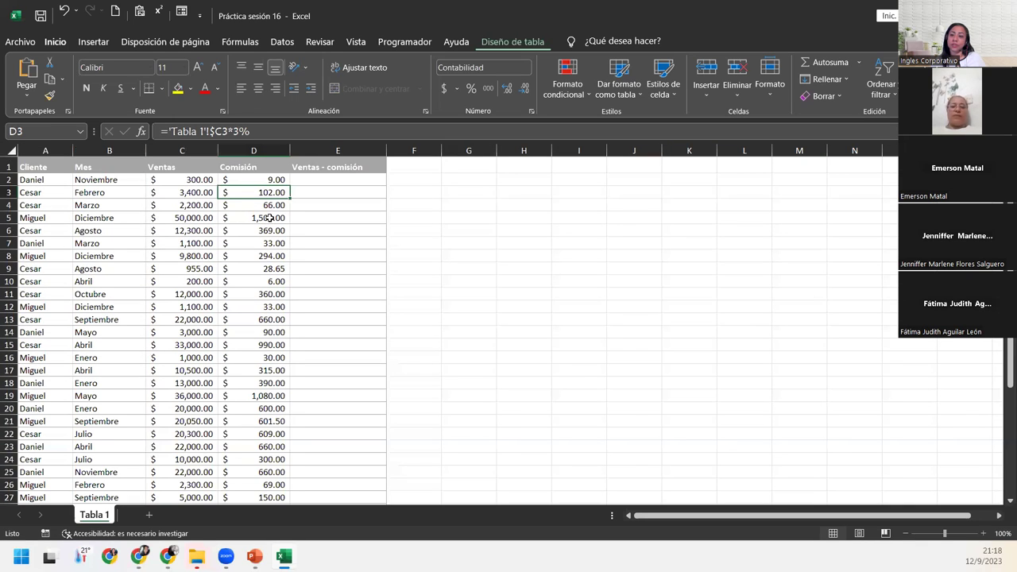
click(338, 167)
click(344, 183)
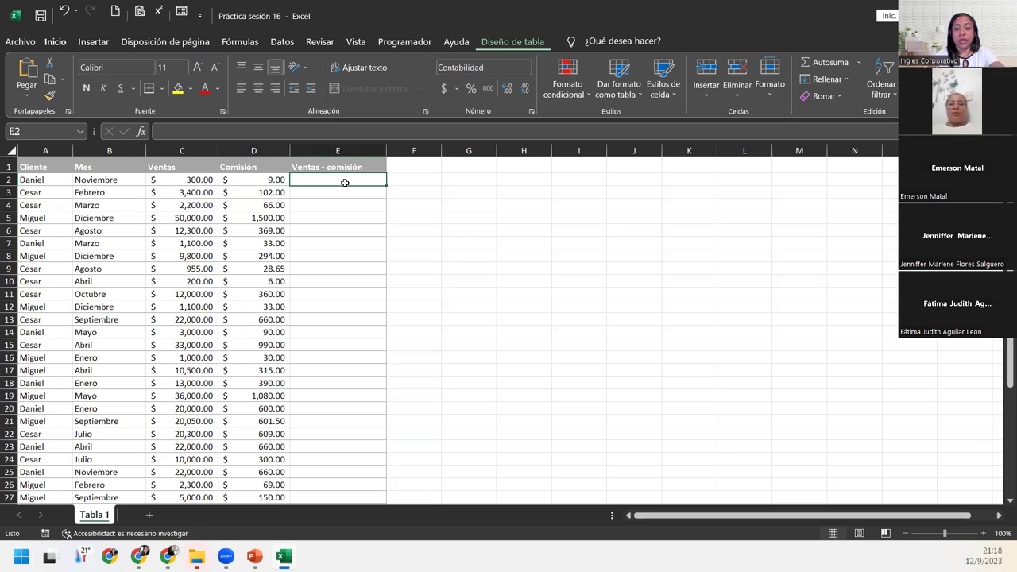
text(=)
click(191, 177)
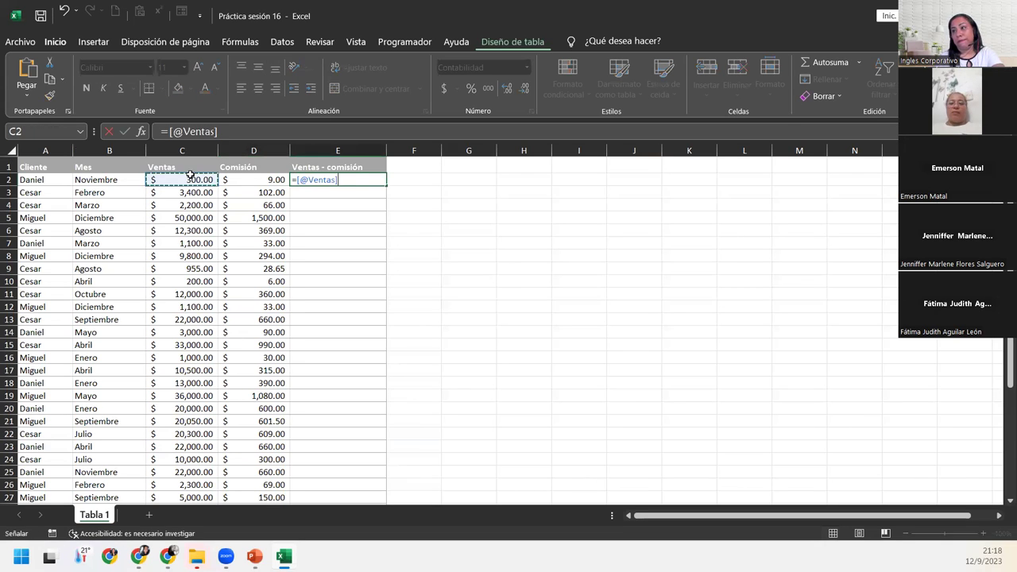
text(-)
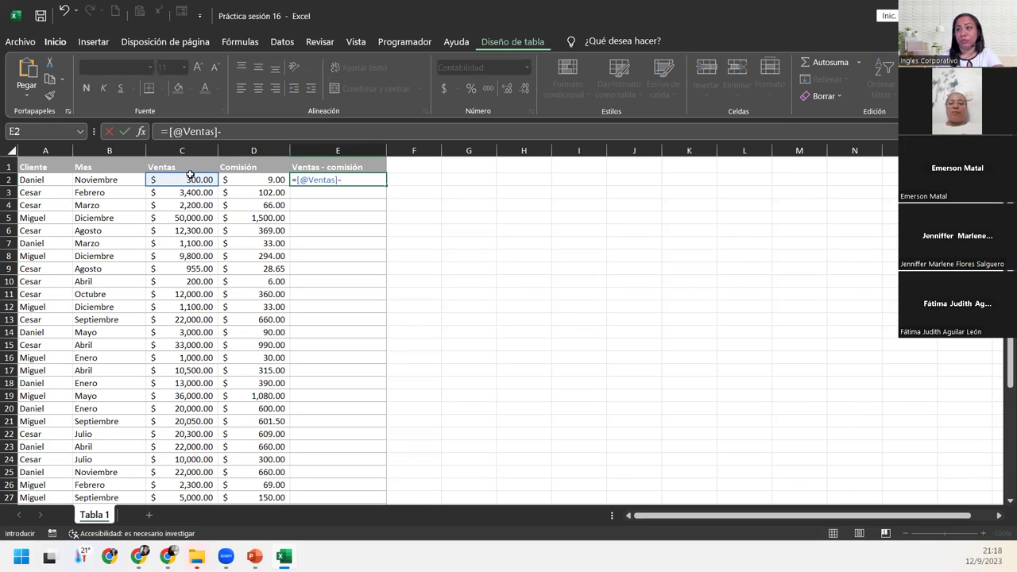
click(262, 180)
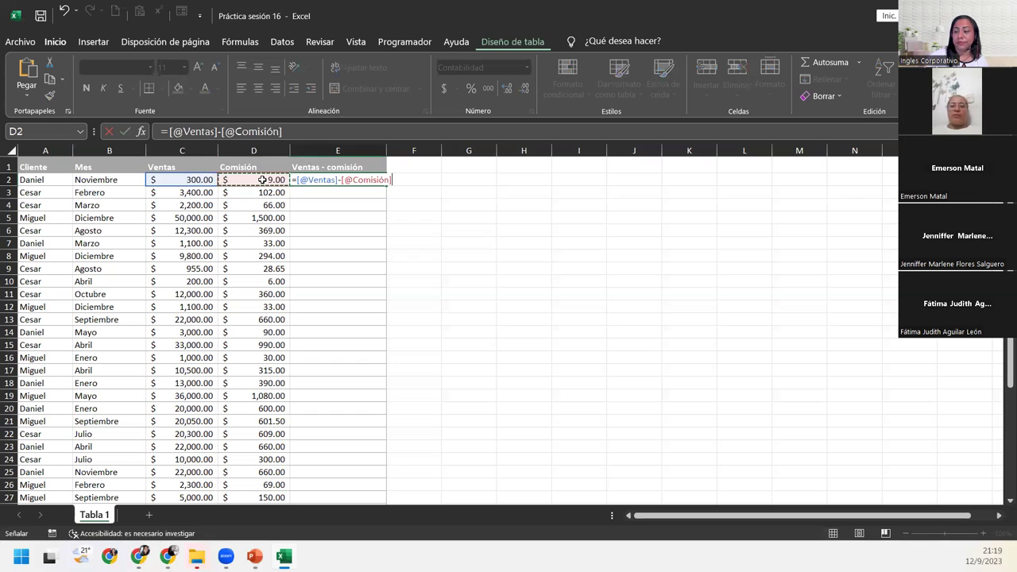
key(Return)
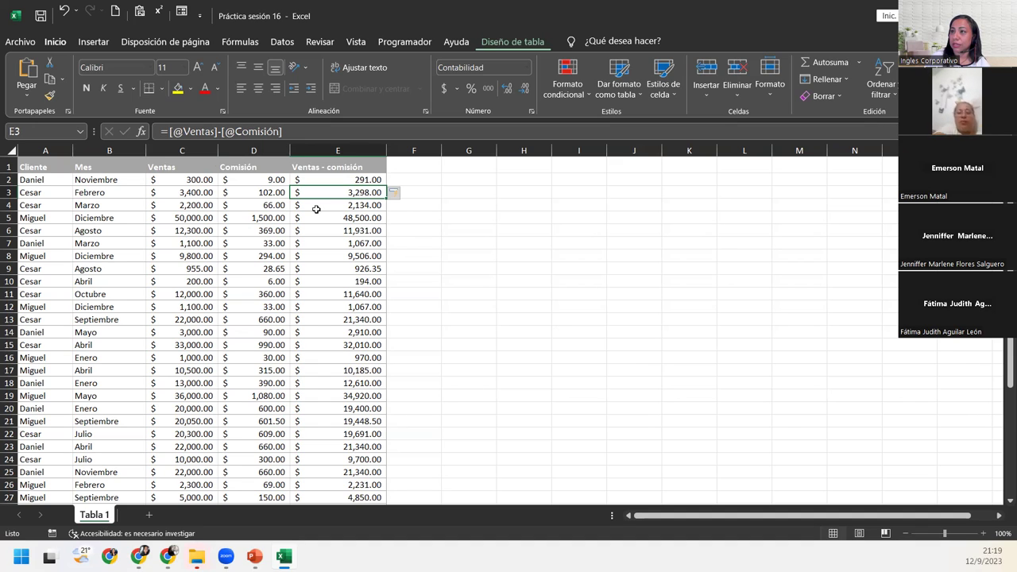
- Undo the column auto-fill and the E2 formula, leaving Ventas - comisión empty
click(65, 10)
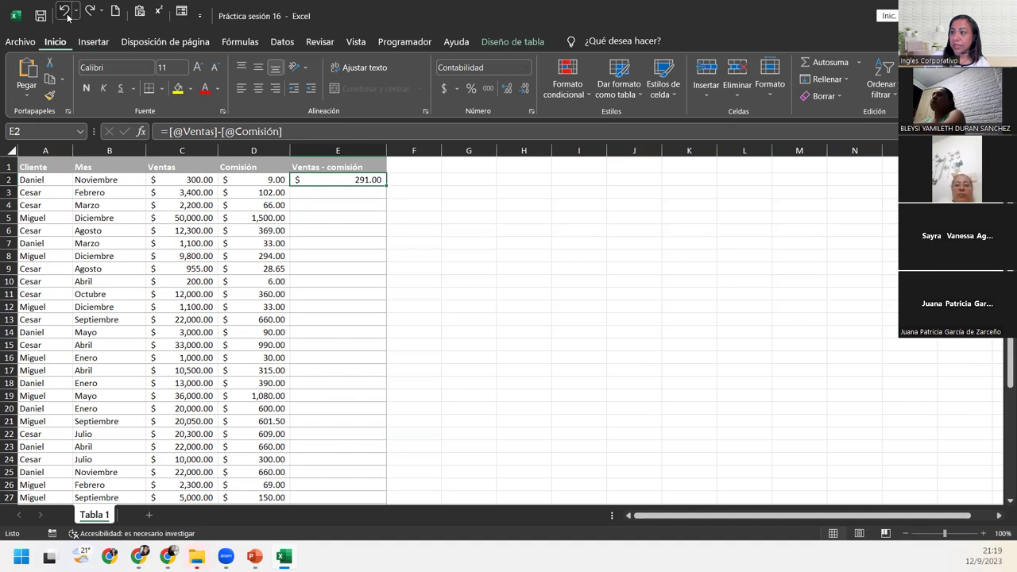
click(64, 11)
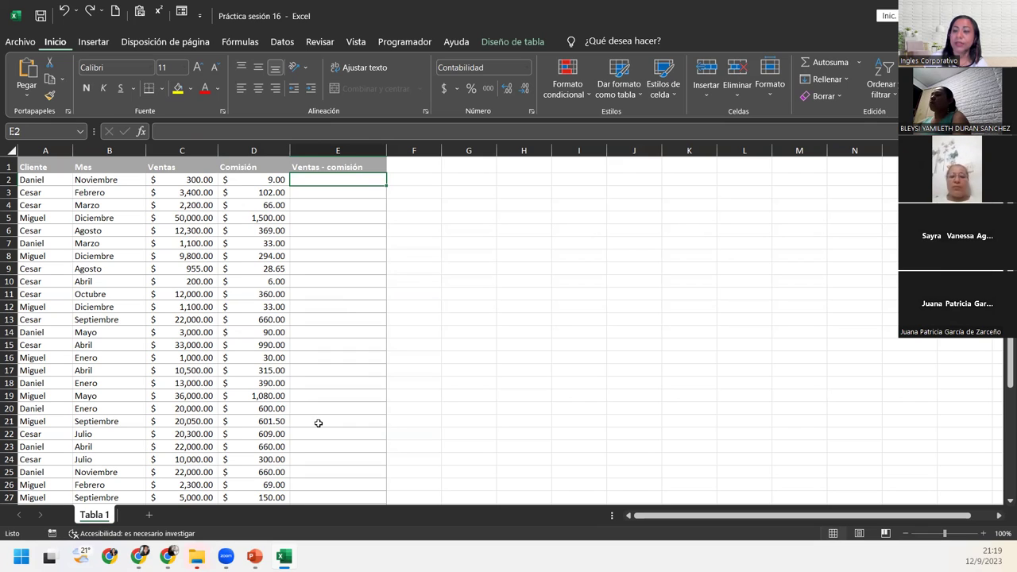
click(364, 145)
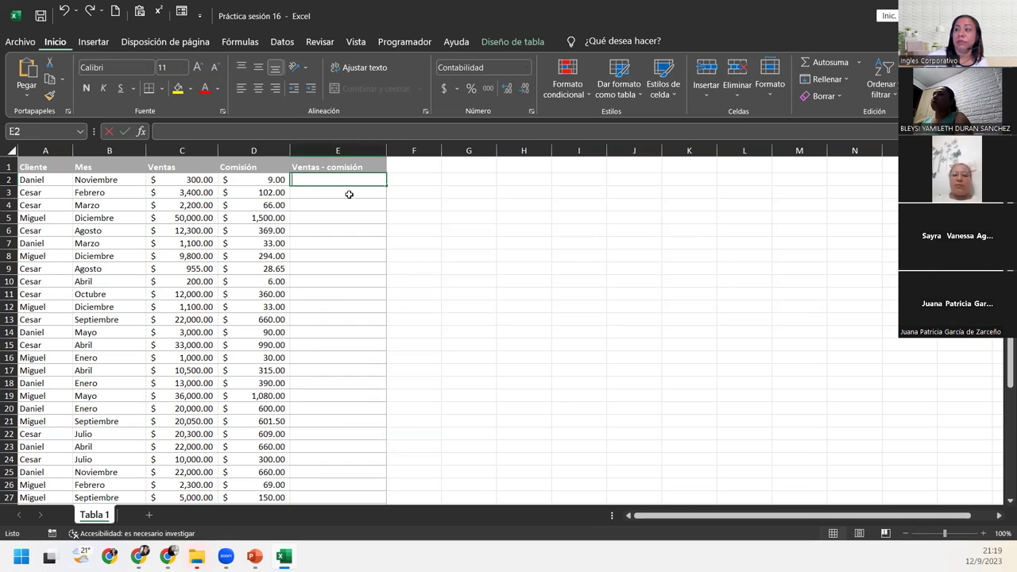
text(=)
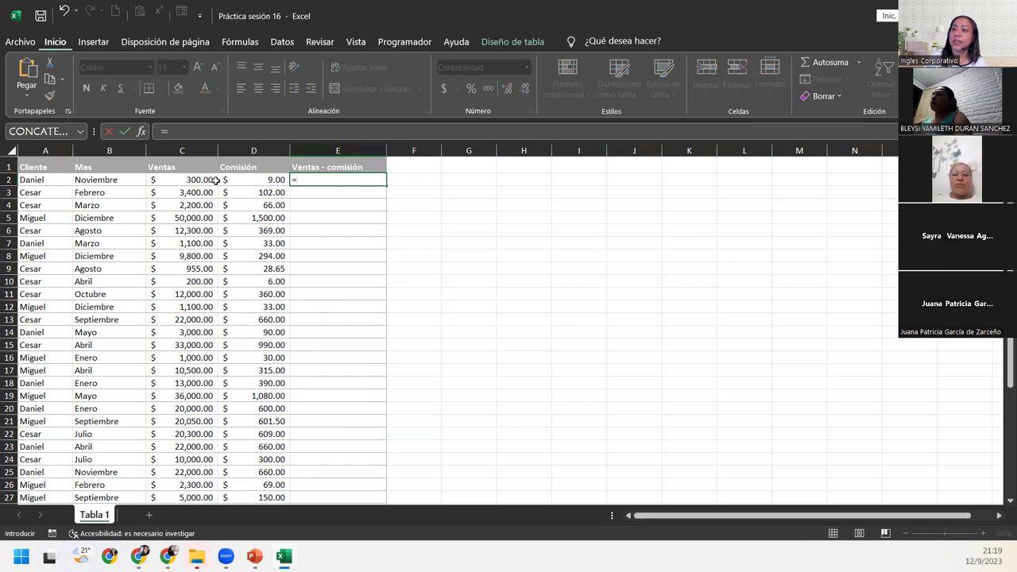
click(213, 180)
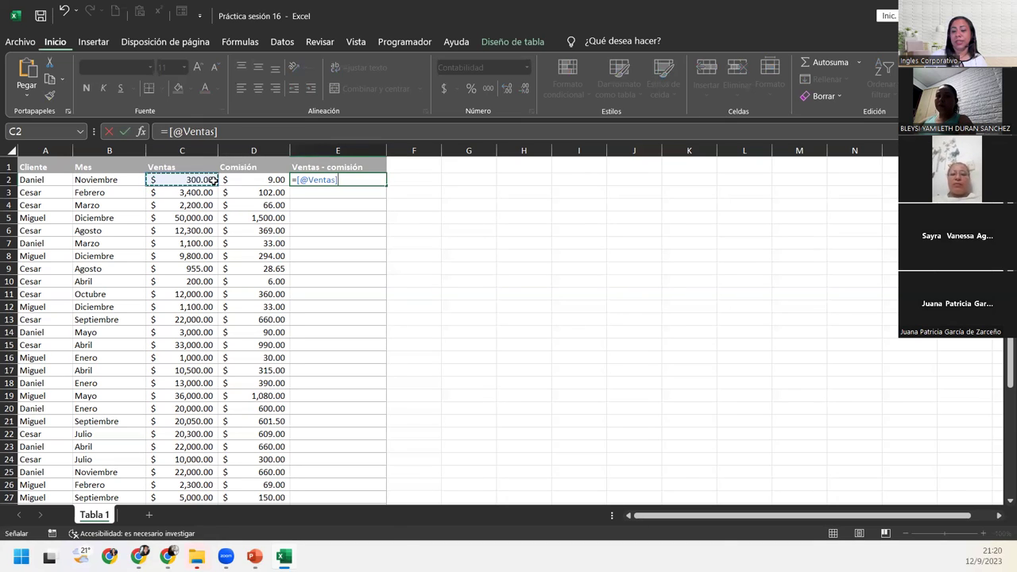
text(-)
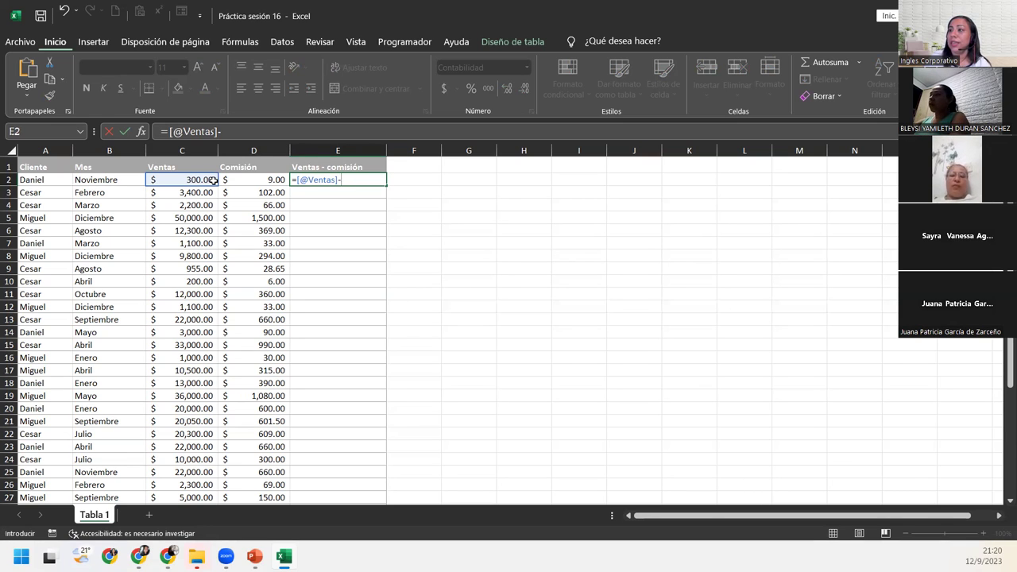
click(255, 178)
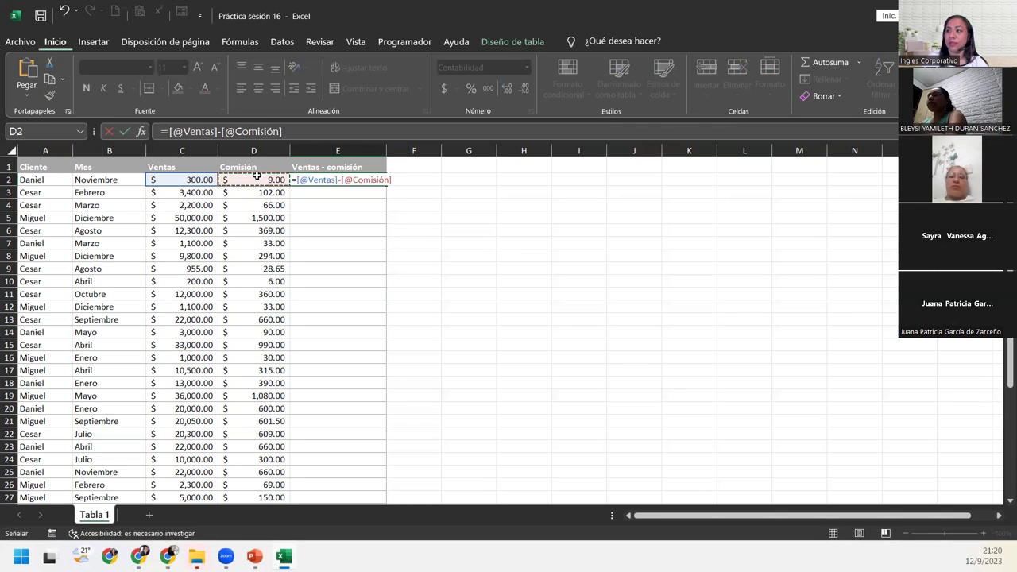
key(Return)
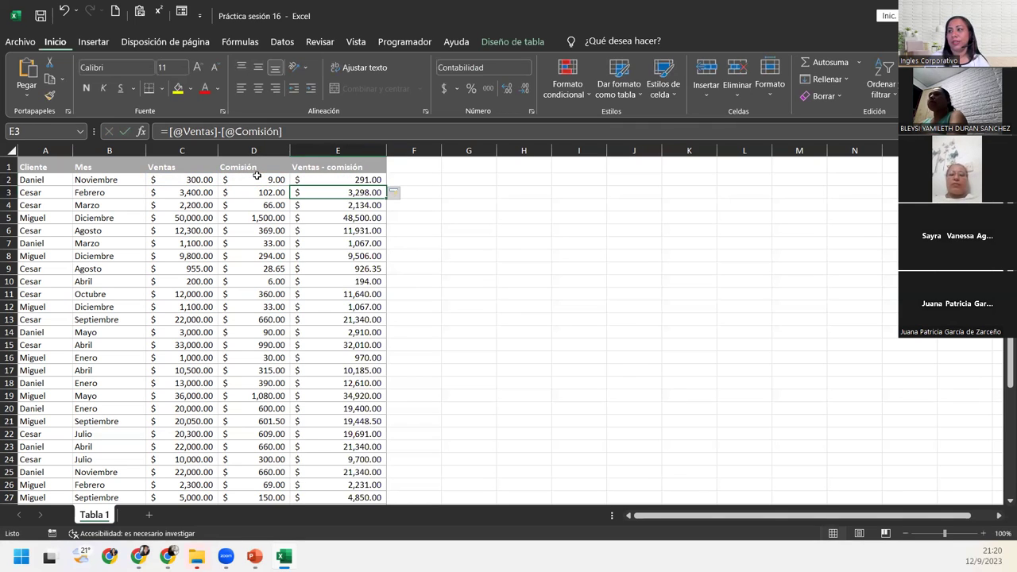
click(361, 181)
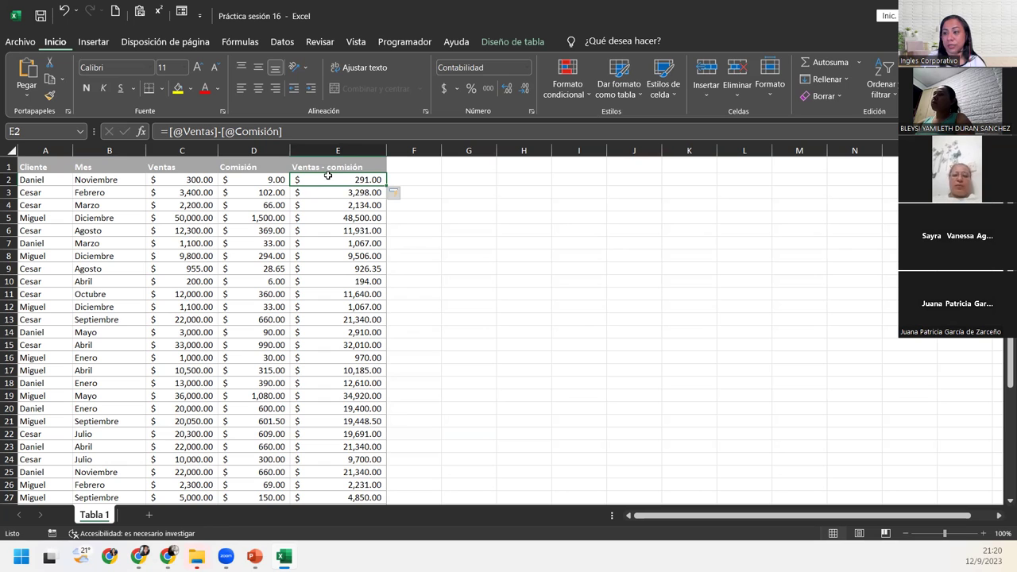
scroll(327, 175, down, 3)
scroll(328, 176, down, 4)
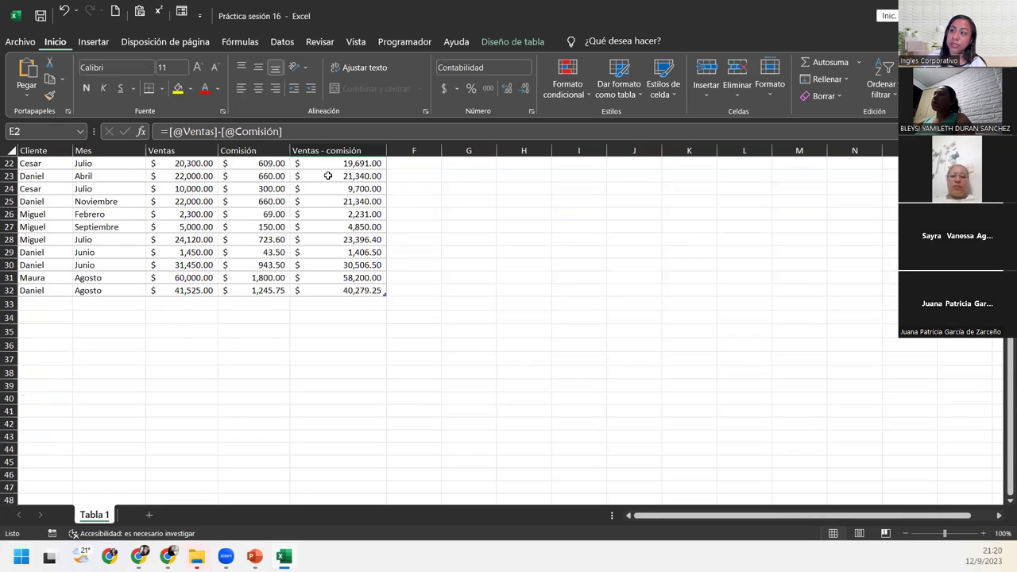
scroll(327, 176, up, 7)
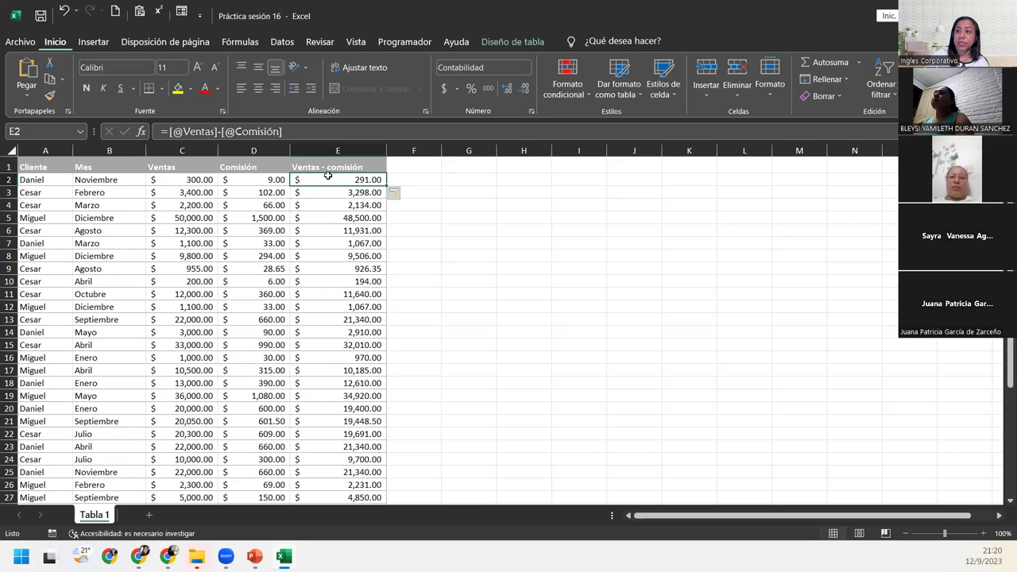
key(Left)
key(Left)
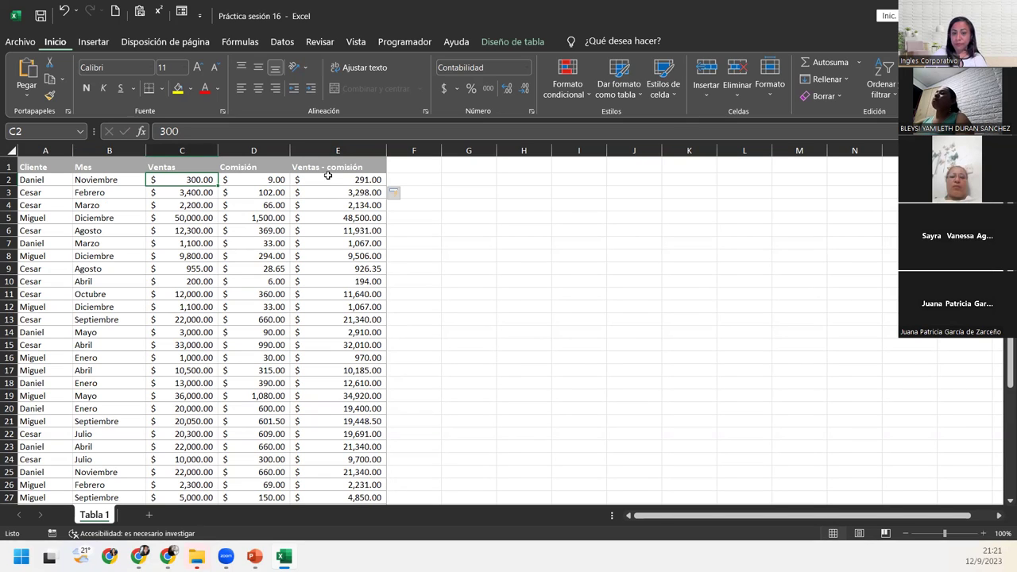
key(Down)
key(Down)
key(Down)
key(Down)
key(Down)
key(Down)
key(Down)
key(Down)
key(Down)
key(Down)
key(Down)
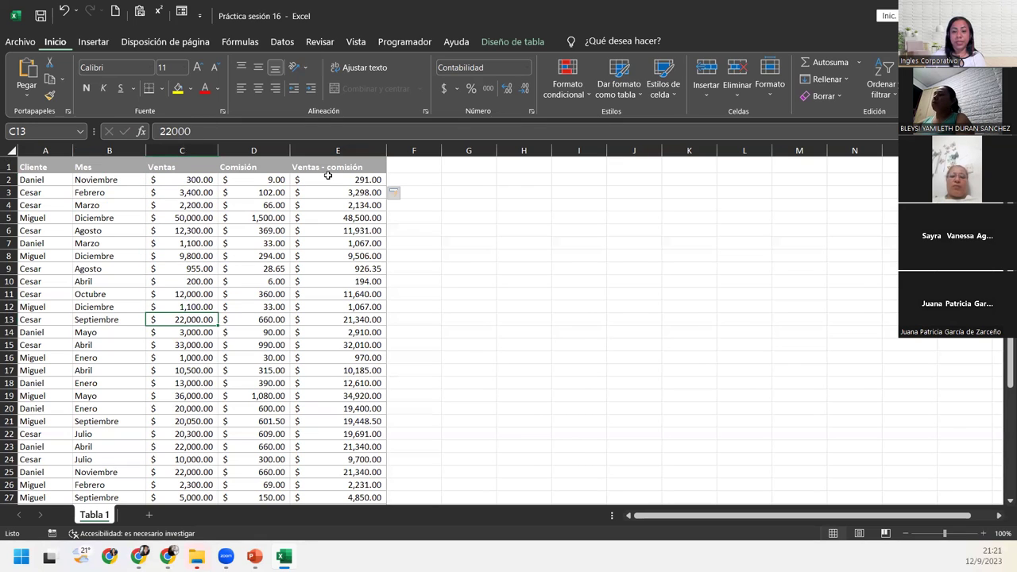
key(ctrl+space)
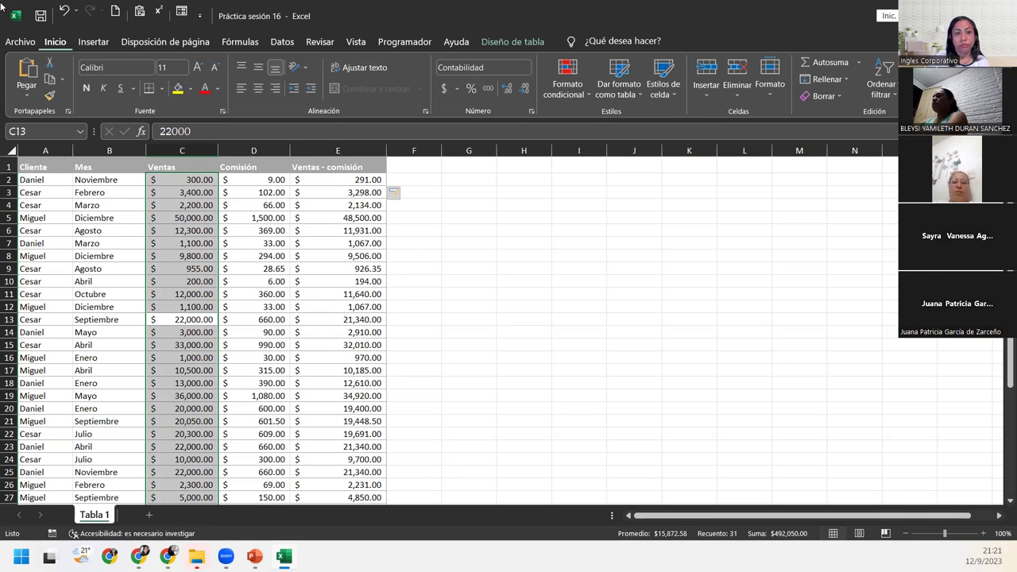
key(alt+Tab)
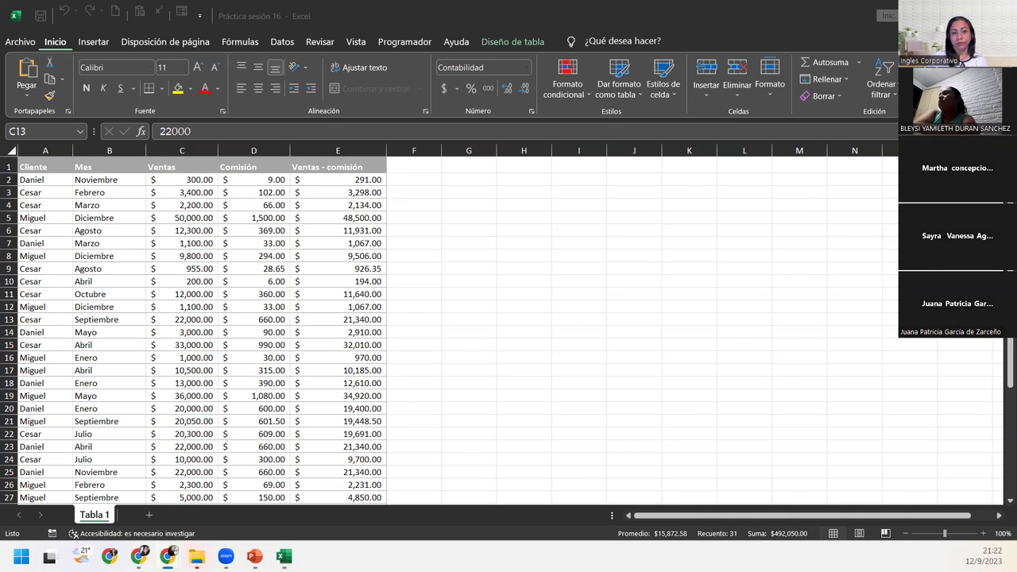
click(126, 291)
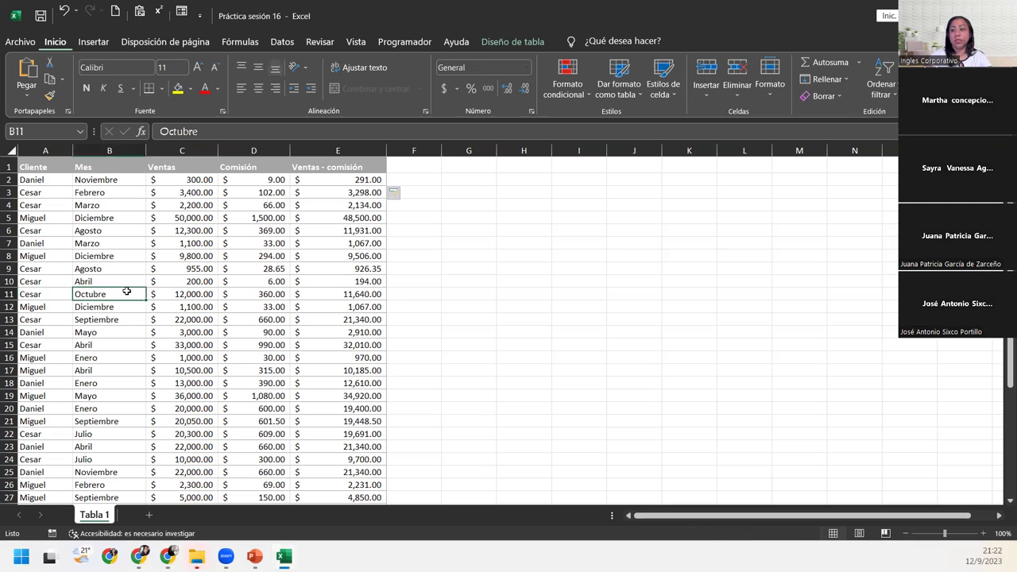
key(shift+space)
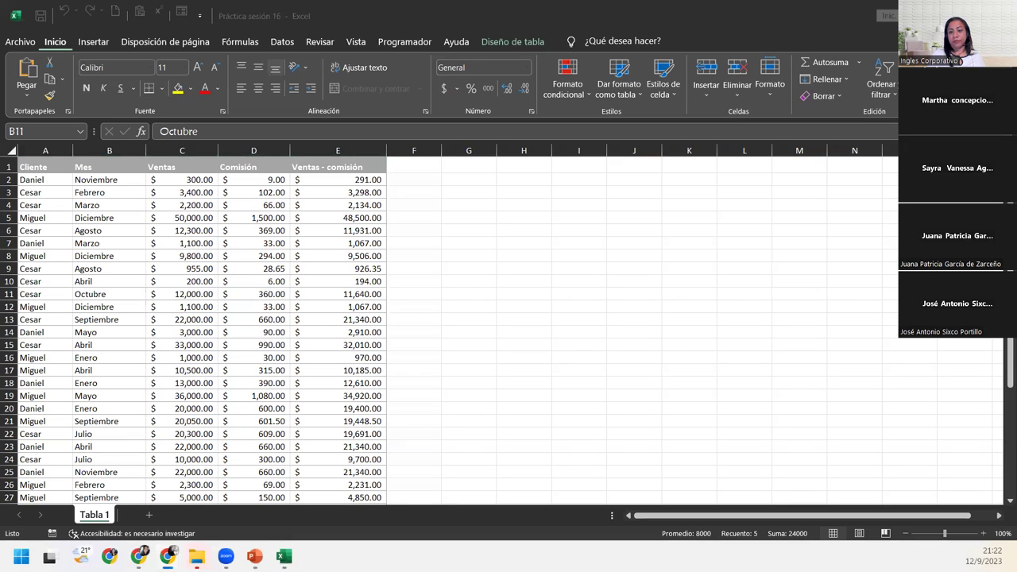
key(shift+space)
drag(115, 286, 147, 283)
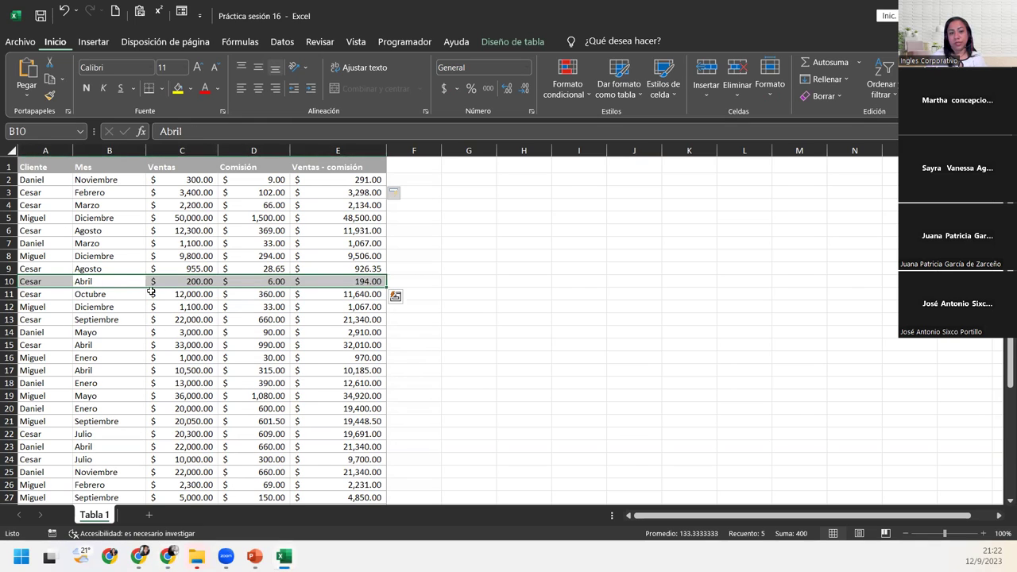
key(alt+Tab)
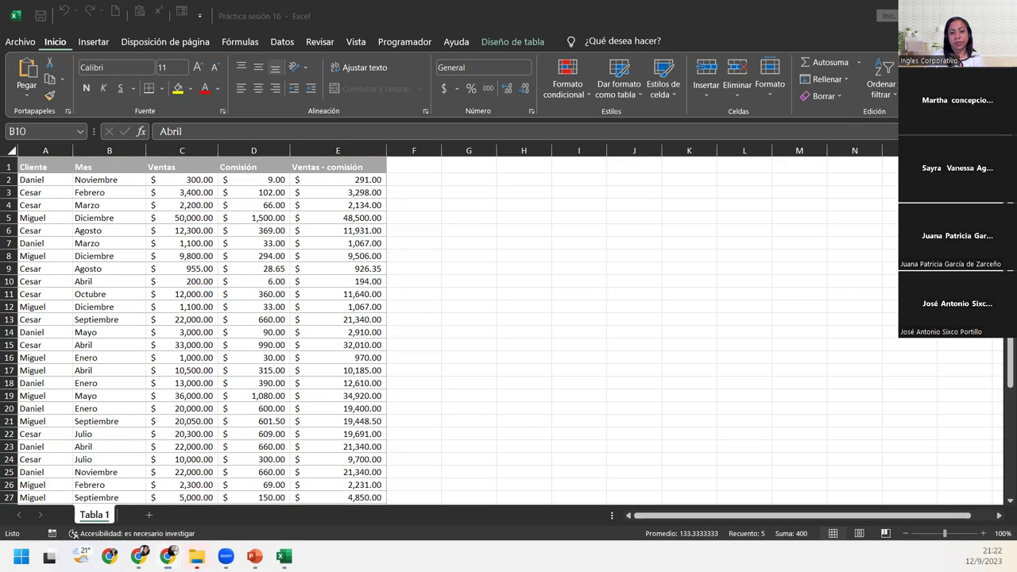
click(199, 185)
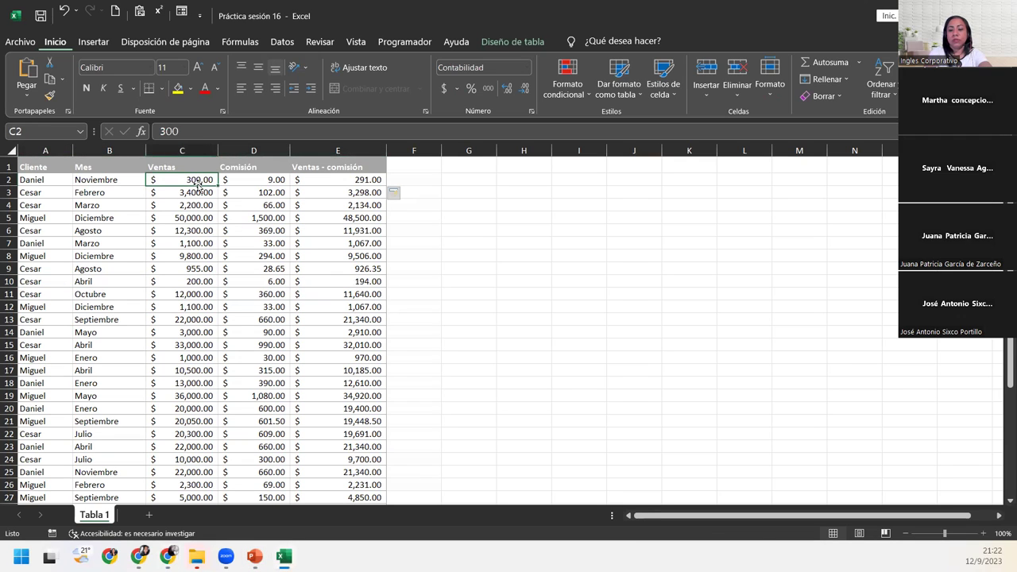
key(ctrl+a)
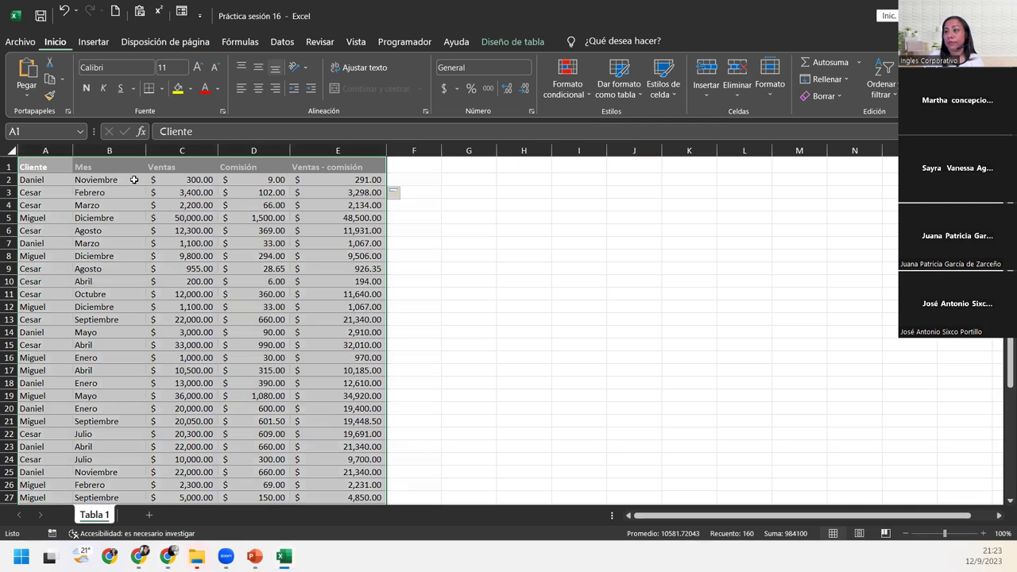
click(162, 220)
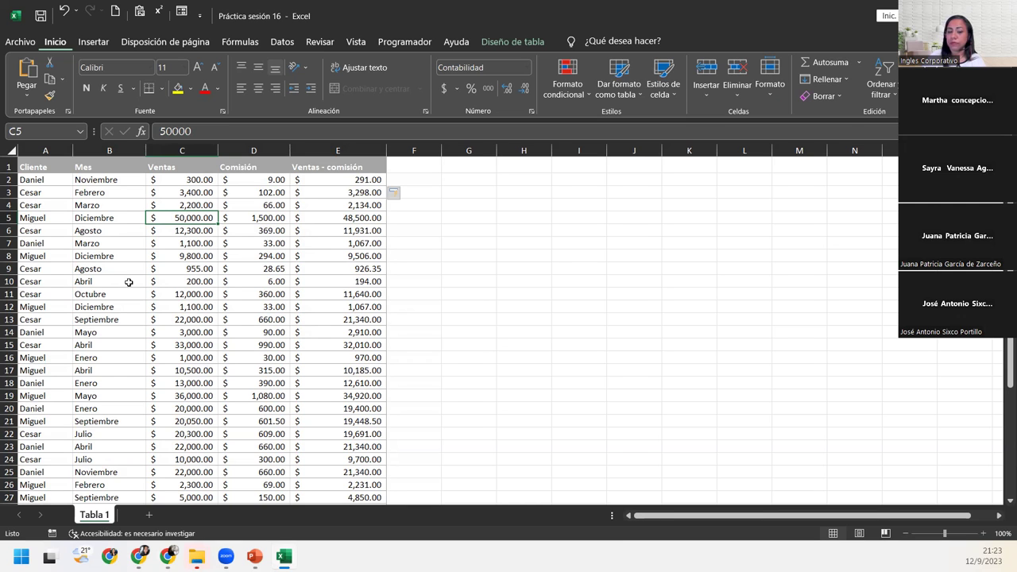
key(ctrl+a)
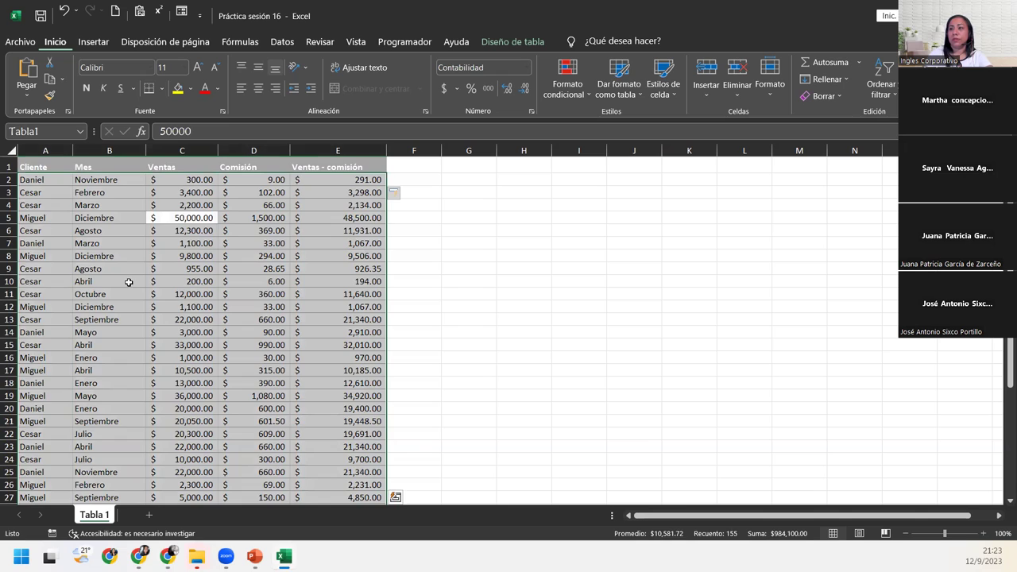
key(Up)
key(Left)
key(Left)
key(Down)
key(Up)
key(Up)
key(Up)
key(Up)
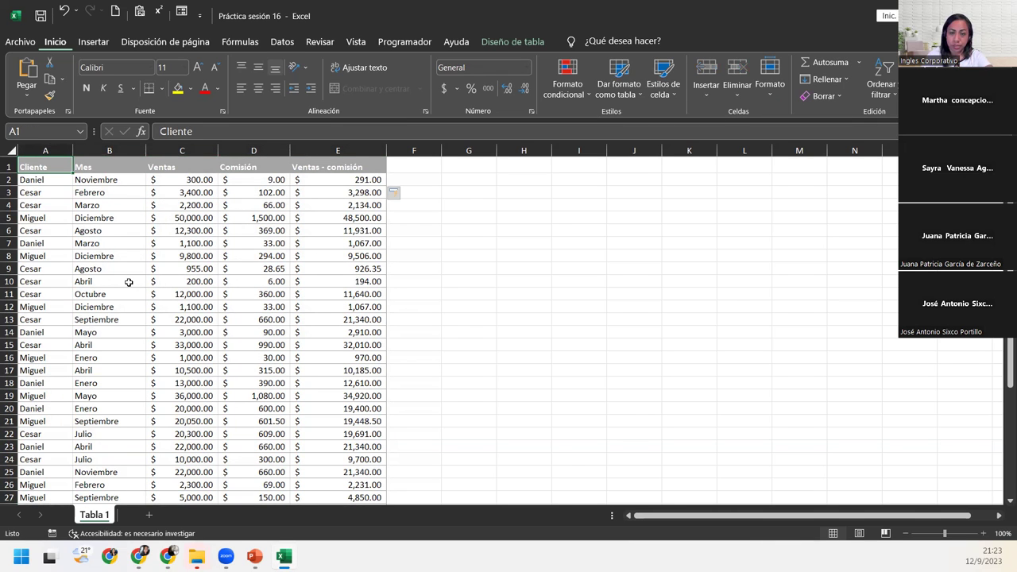
key(ctrl+shift+End)
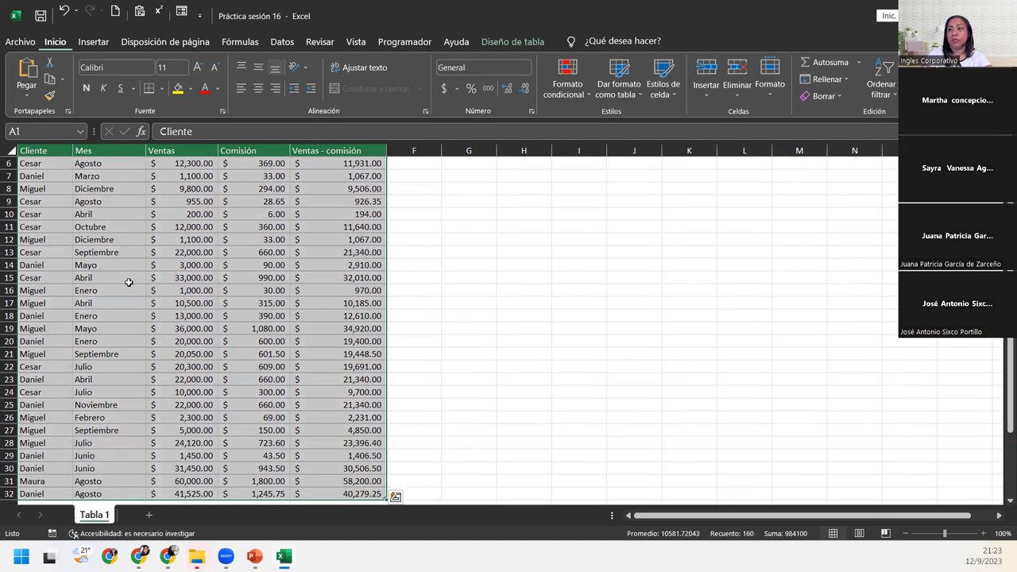
scroll(128, 282, up, 2)
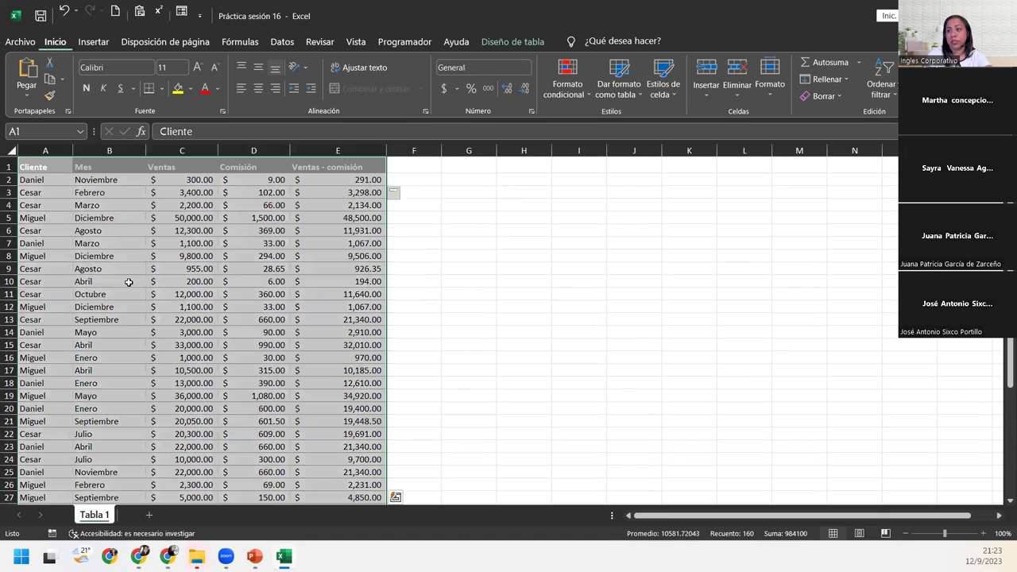
click(127, 282)
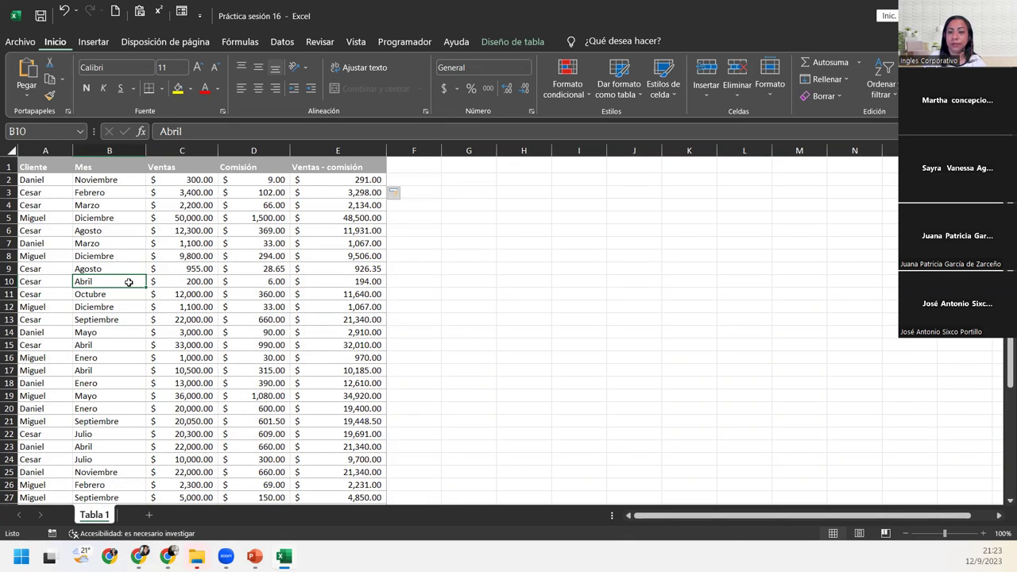
key(ctrl+a)
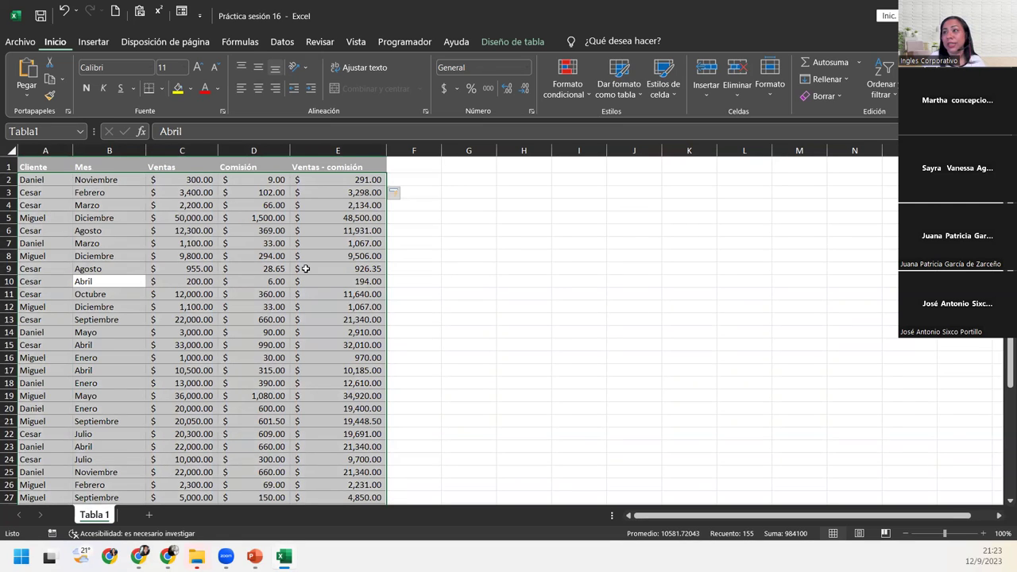
- Set the selected sales table to the Maiandra GD font at size 10
click(148, 67)
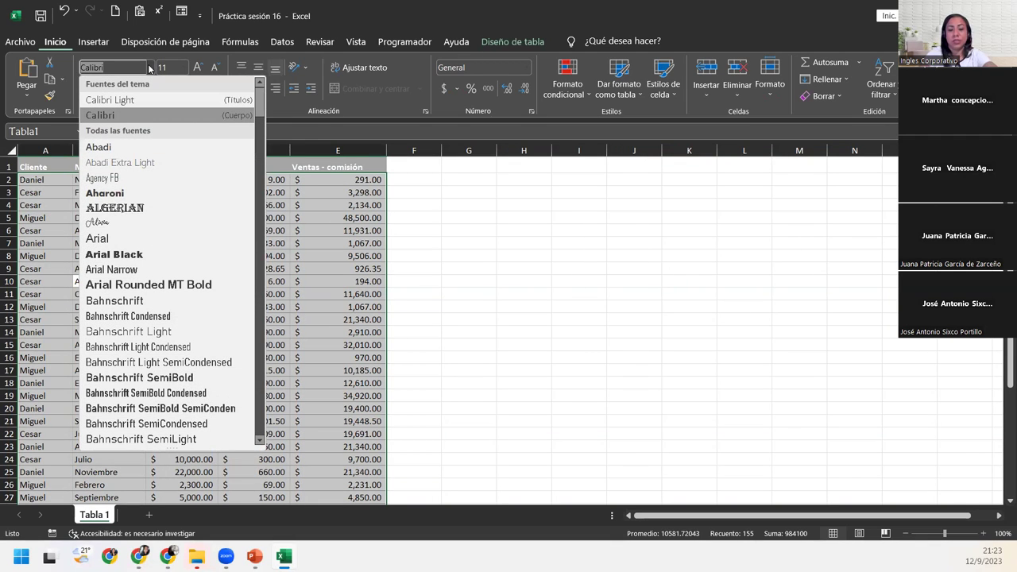
text(Maiandra GD)
key(Return)
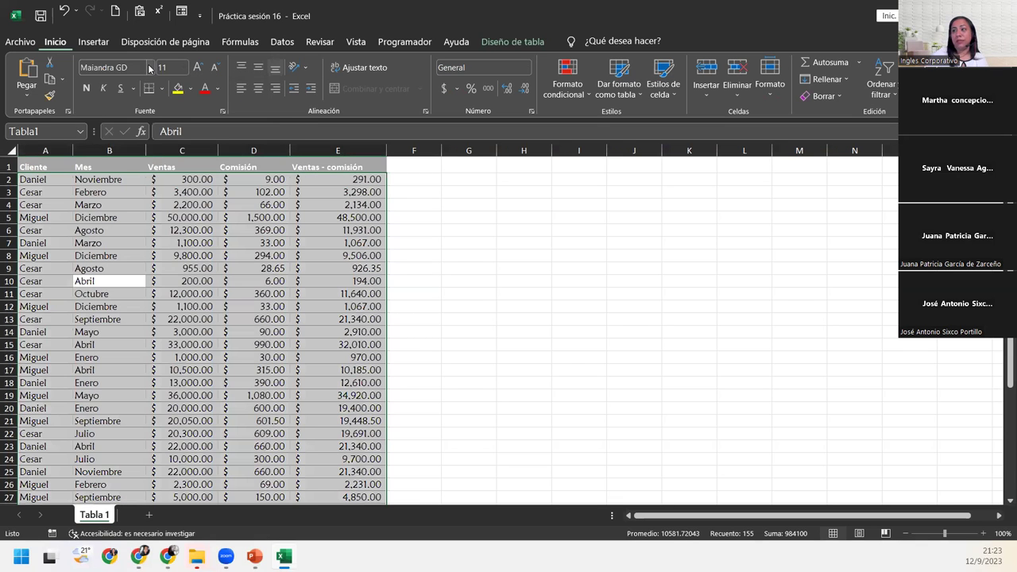
click(214, 69)
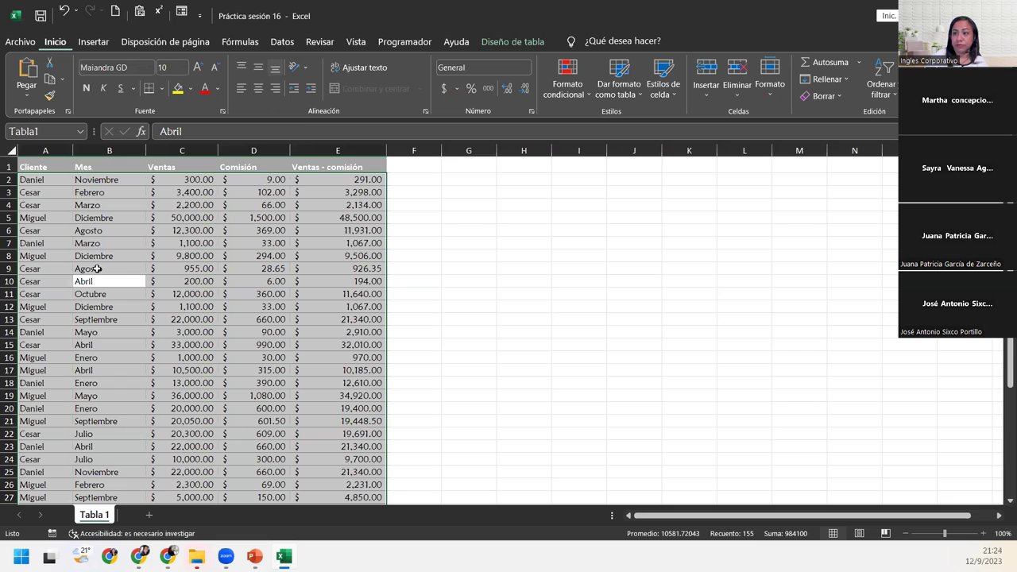
click(182, 422)
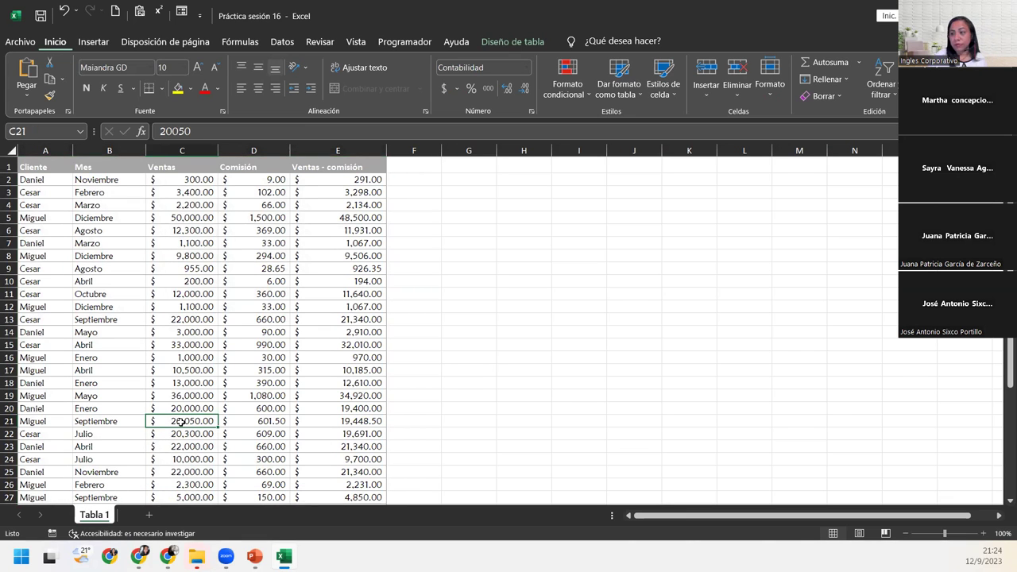
- Select the whole table and change its font to Candara Light
key(ctrl+a)
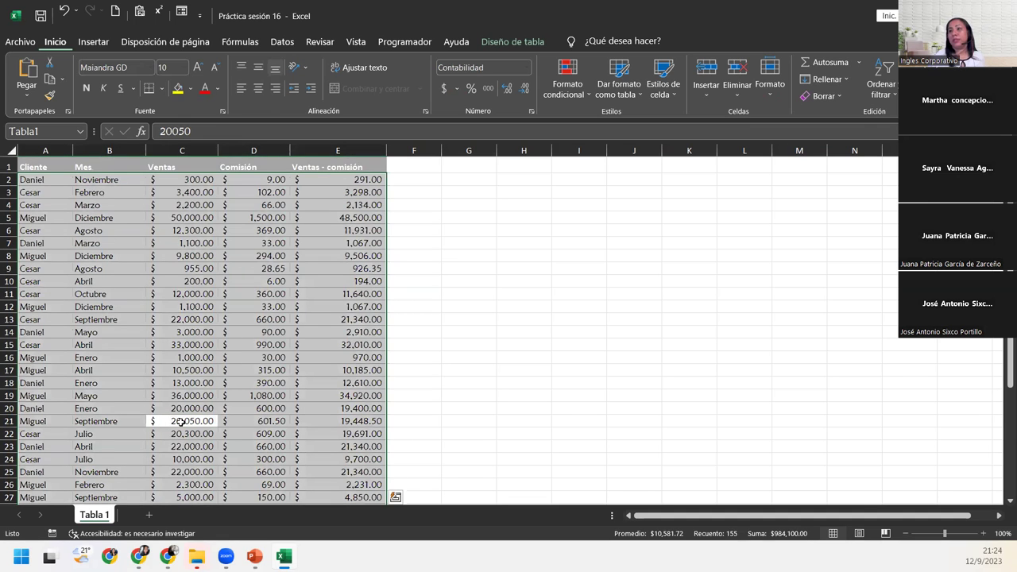
click(182, 66)
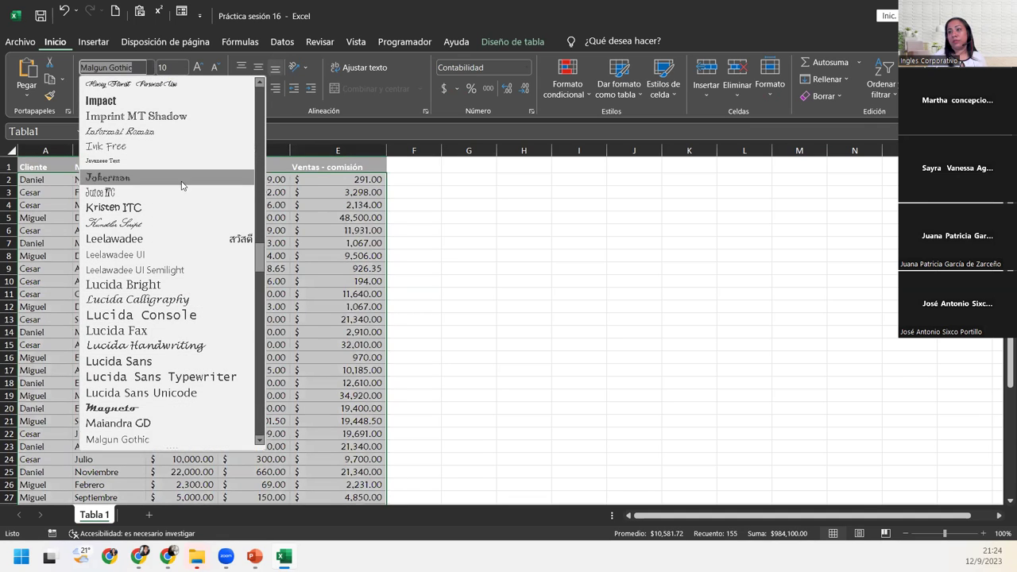
scroll(182, 185, down, 4)
scroll(181, 185, down, 6)
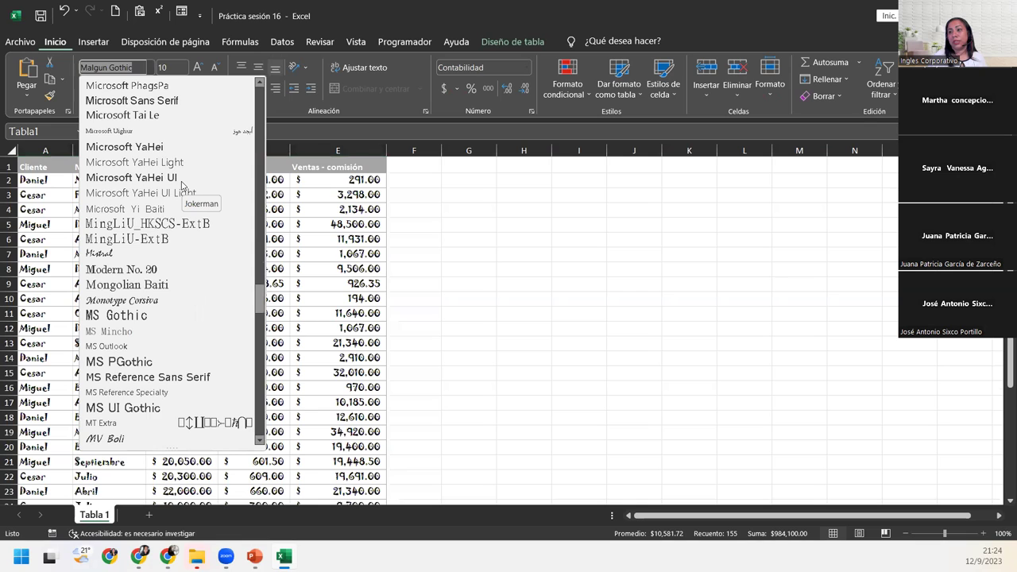
scroll(181, 185, down, 1)
scroll(181, 185, down, 4)
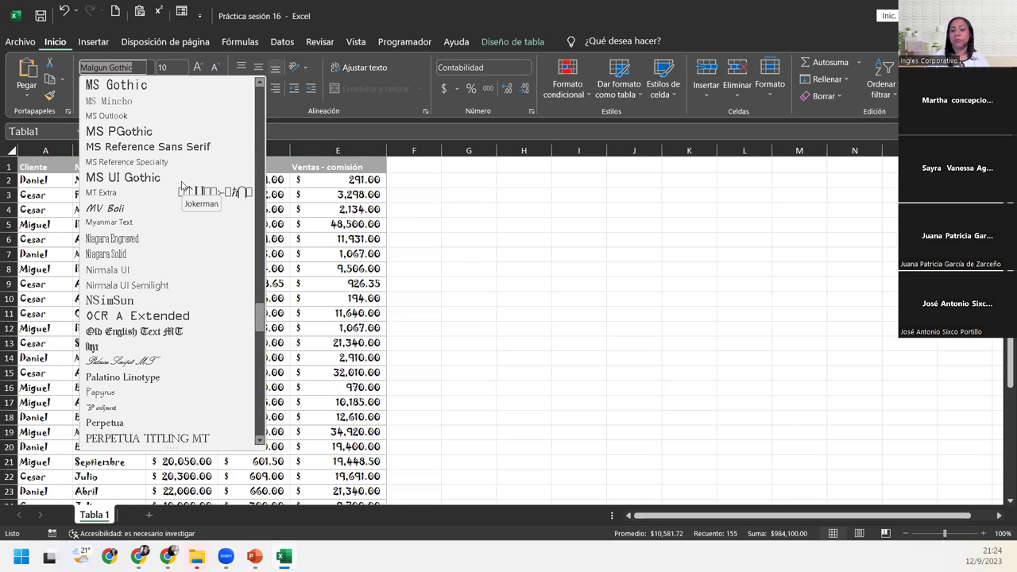
text(Canda)
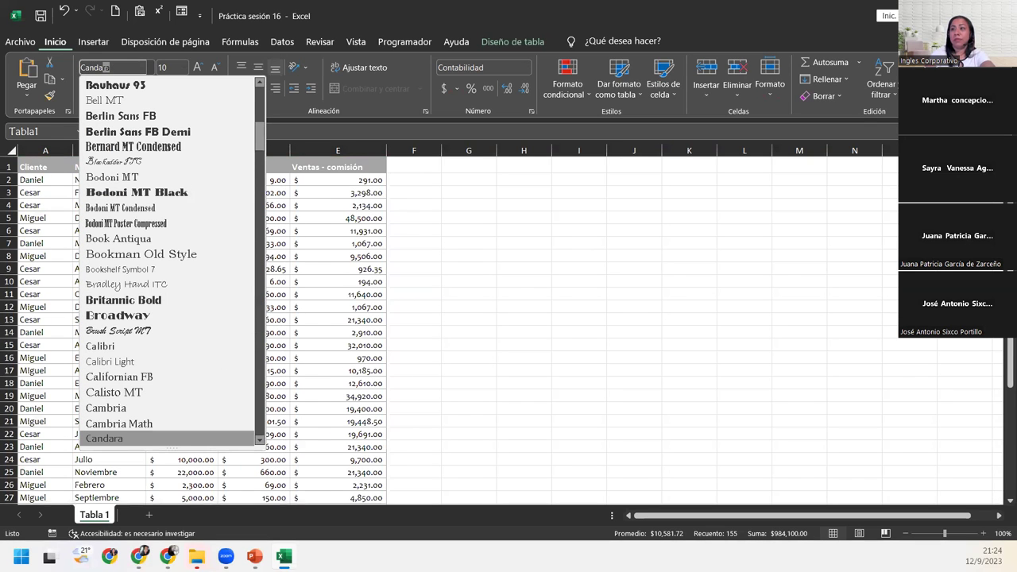
text(ra)
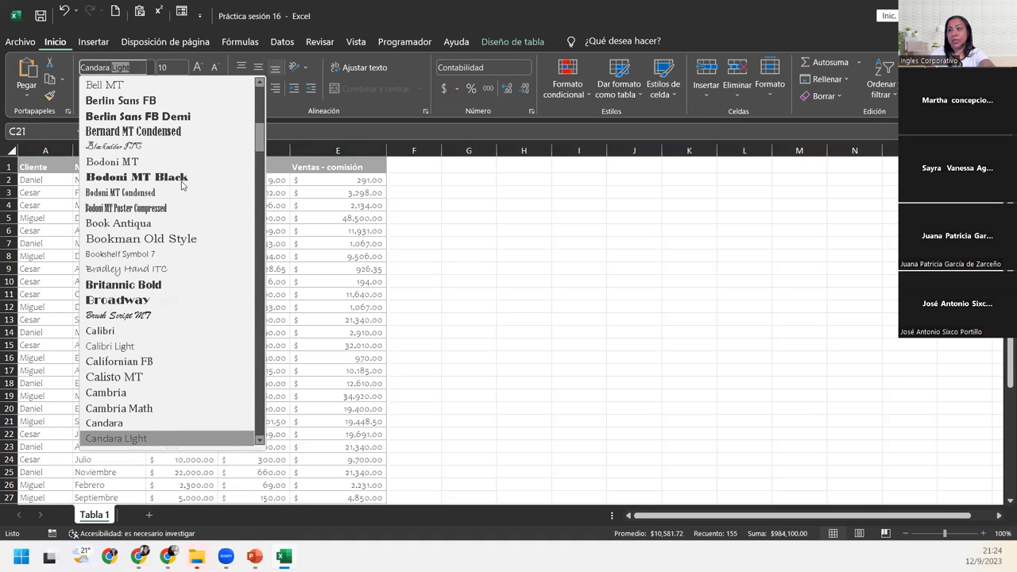
key(Return)
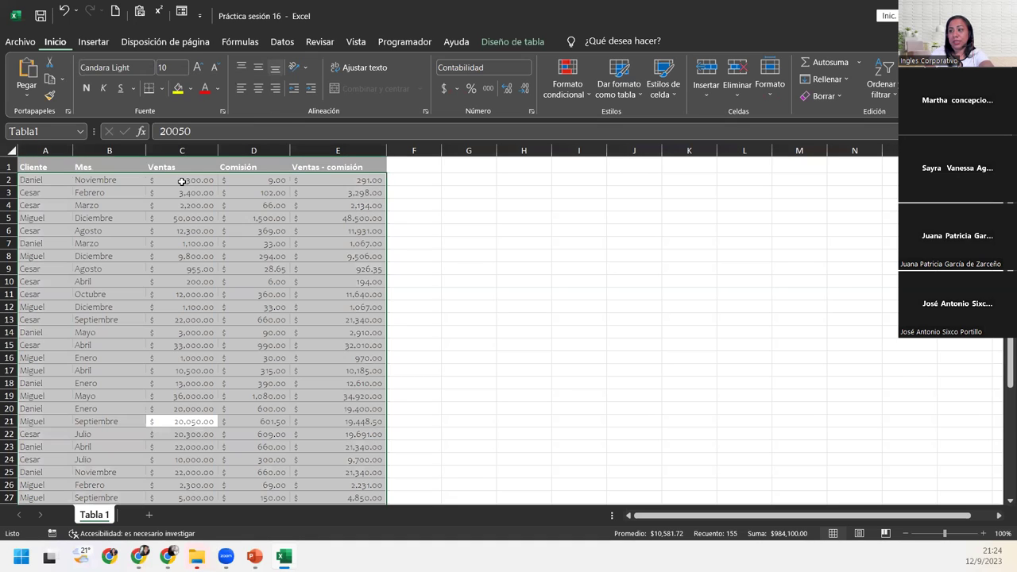
- Enlarge the table text two steps to size 12 and review the result
click(199, 66)
click(199, 66)
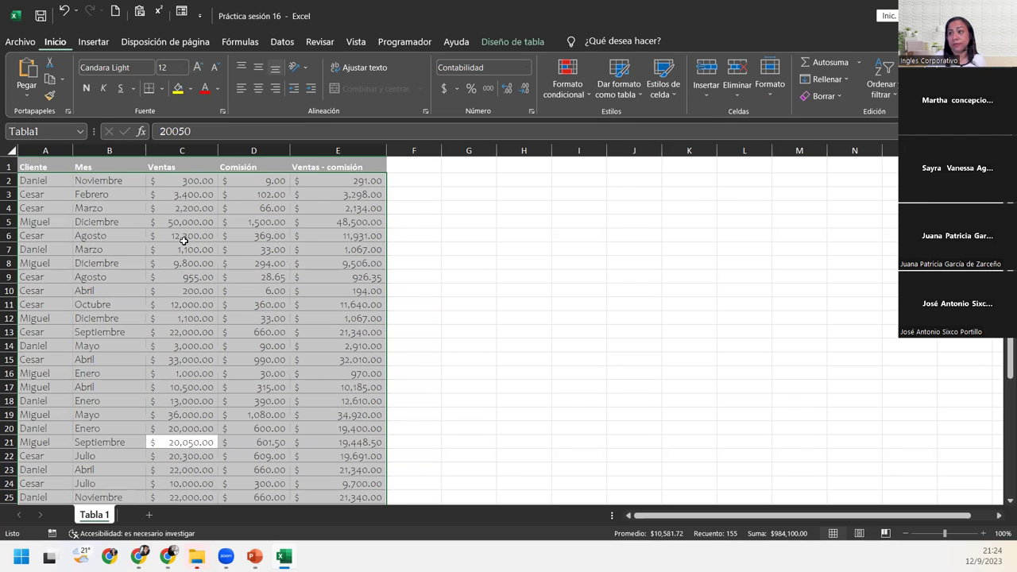
click(183, 237)
click(64, 184)
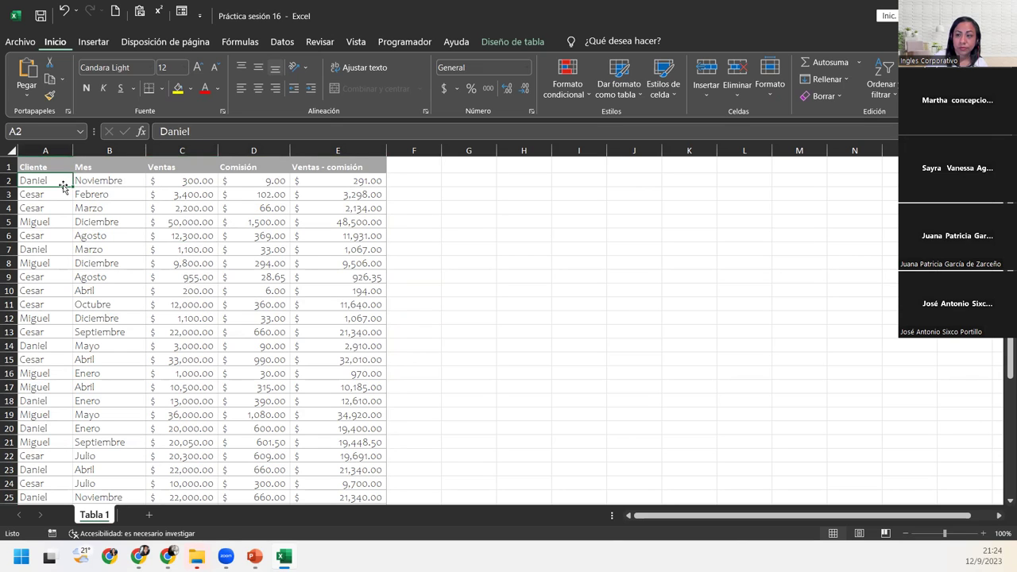
scroll(225, 312, down, 3)
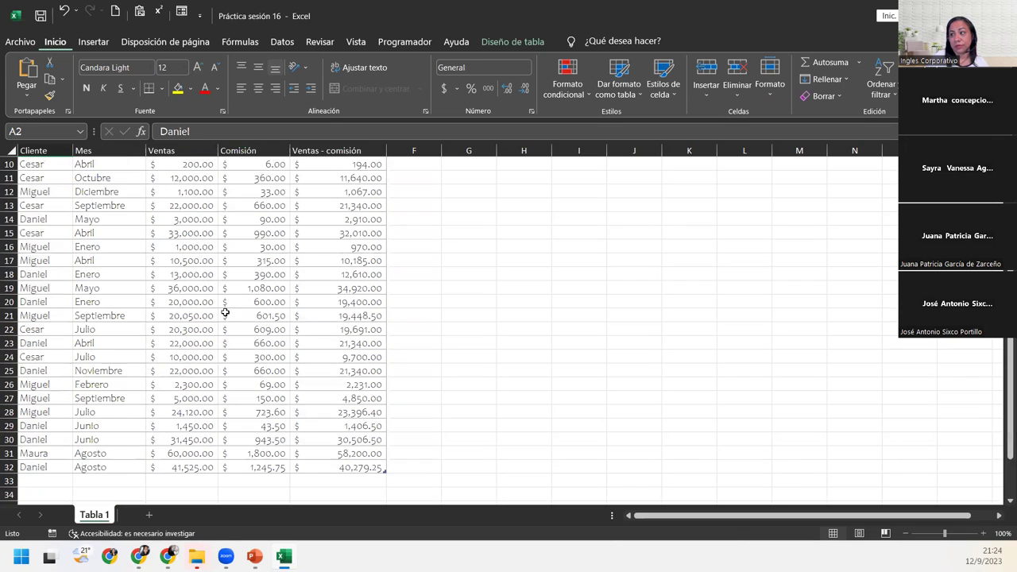
scroll(225, 312, up, 3)
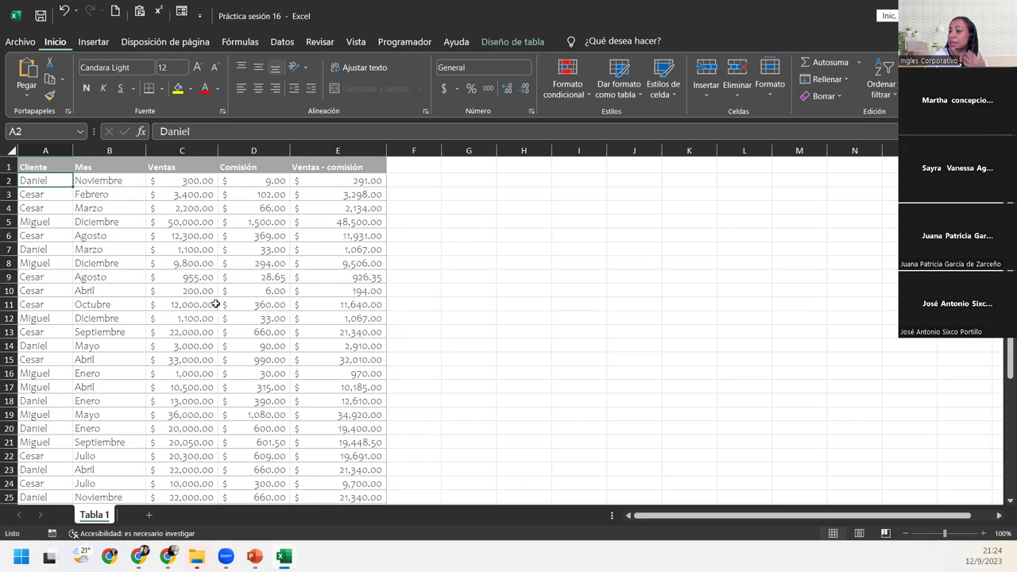
- Add a new row to the table by tabbing out of its last cell, E32
scroll(296, 332, down, 6)
scroll(297, 332, down, 1)
click(322, 301)
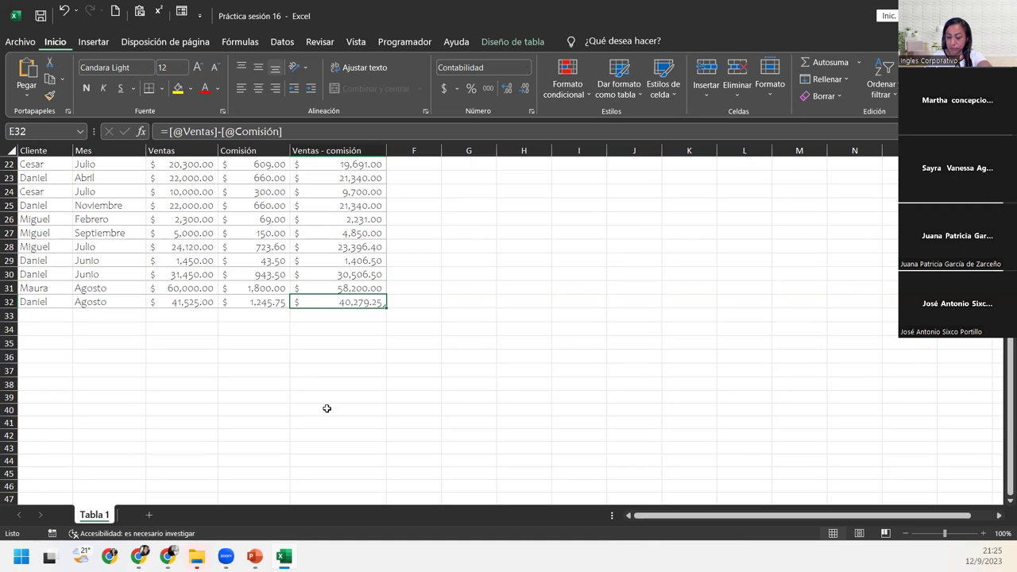
key(Tab)
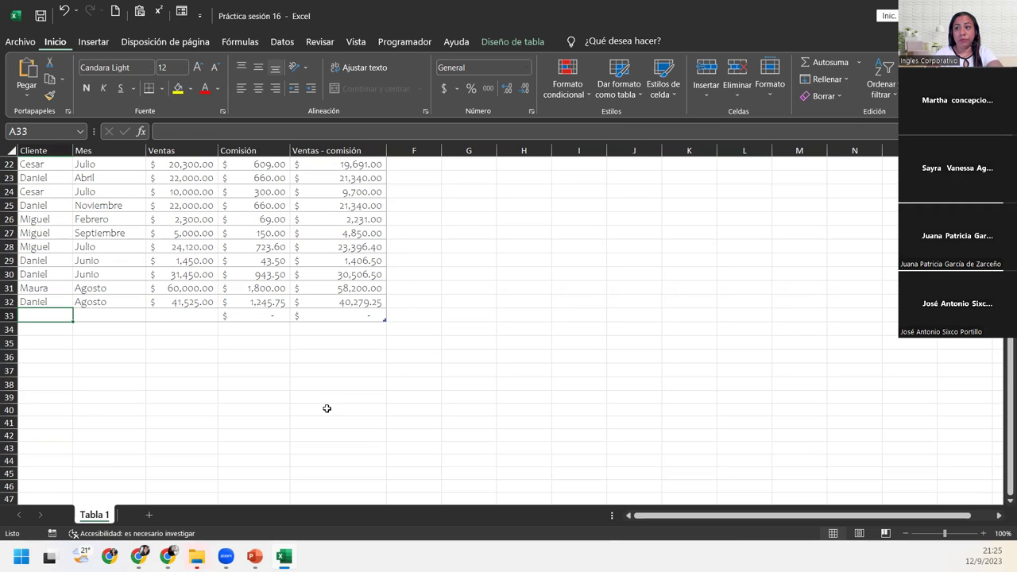
- Enter client Cesar, month Mayo and sales 7525 in row 33, moving on to E33
text(Cesar)
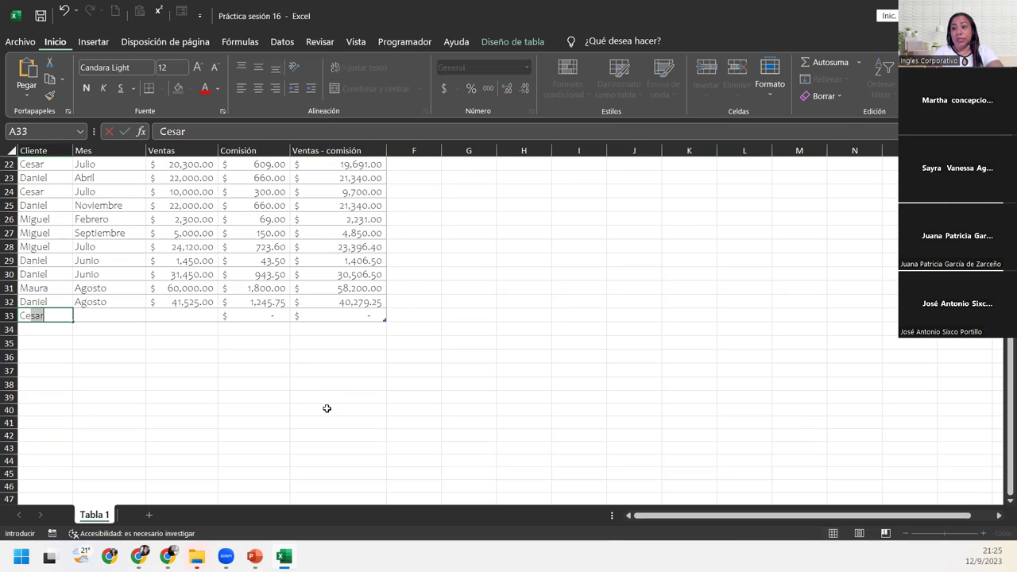
key(Tab)
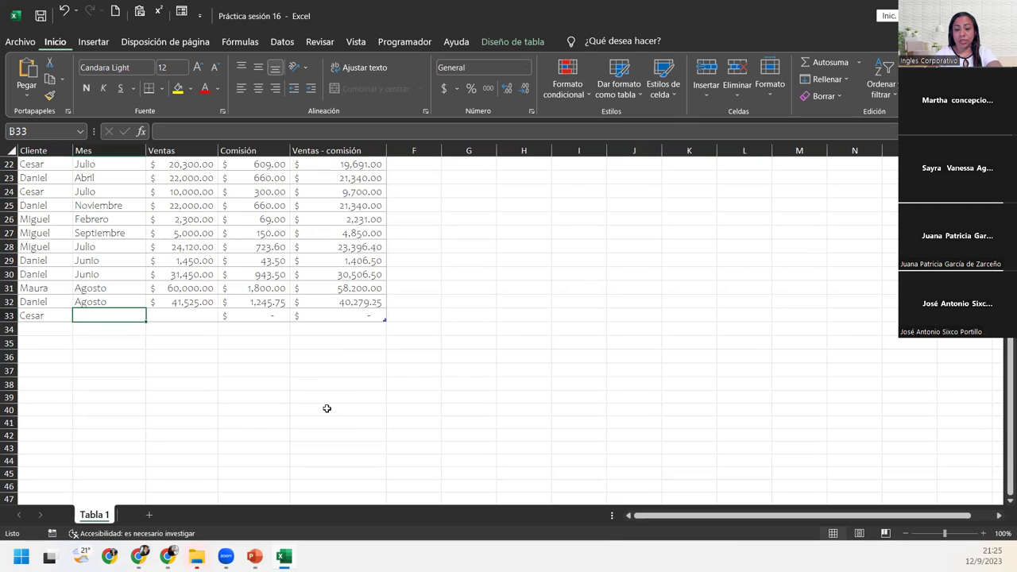
text(Mayo)
key(Tab)
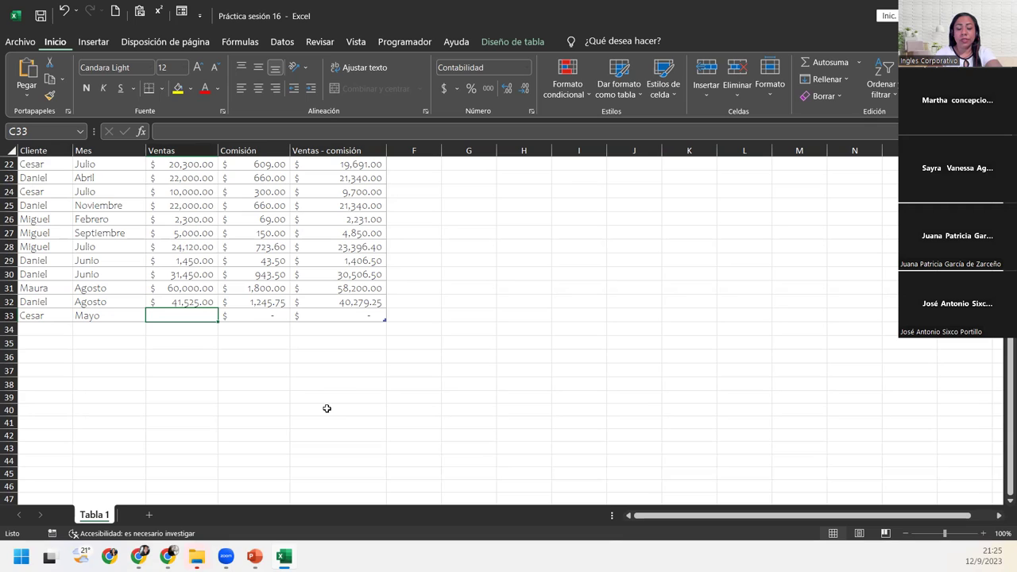
text(7525)
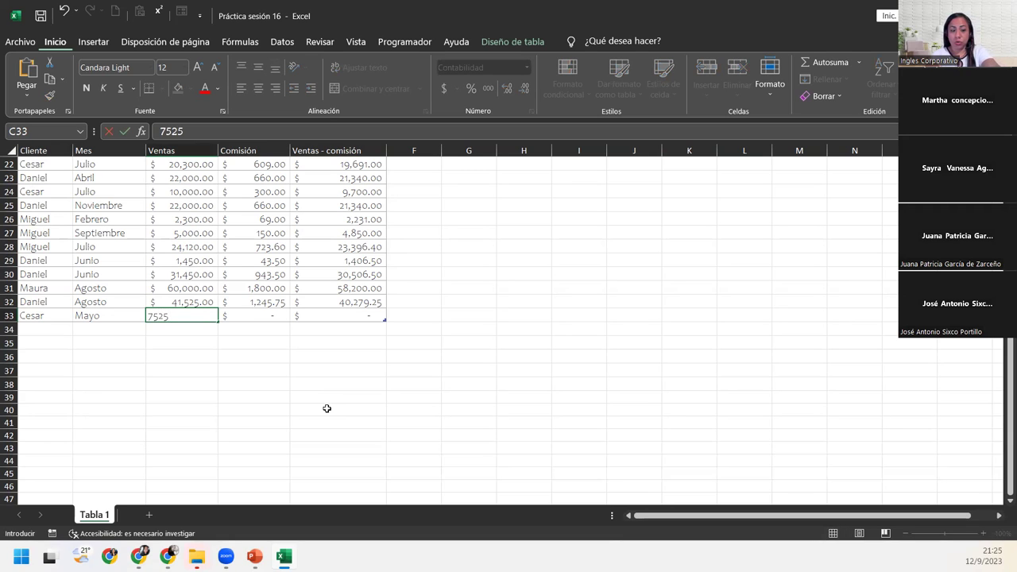
key(Tab)
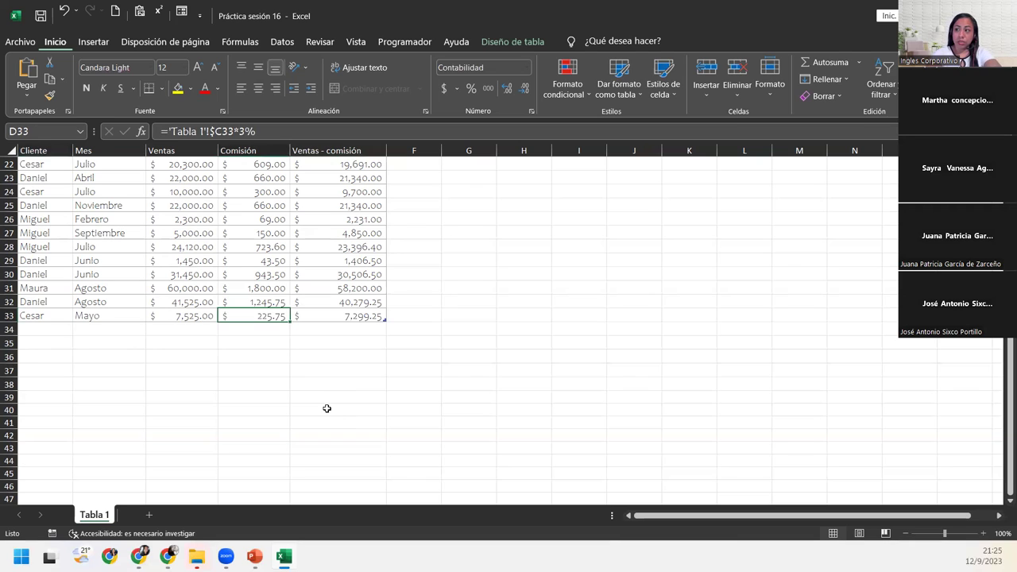
key(Tab)
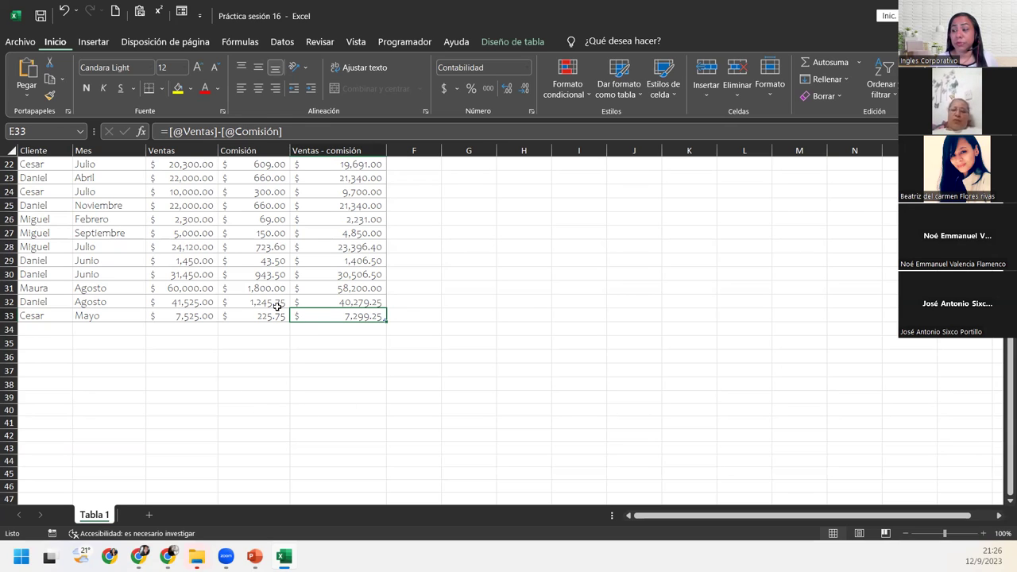
- Check row 33's formulas, add row 34, and confirm its Comisión and net formulas carried over
click(257, 312)
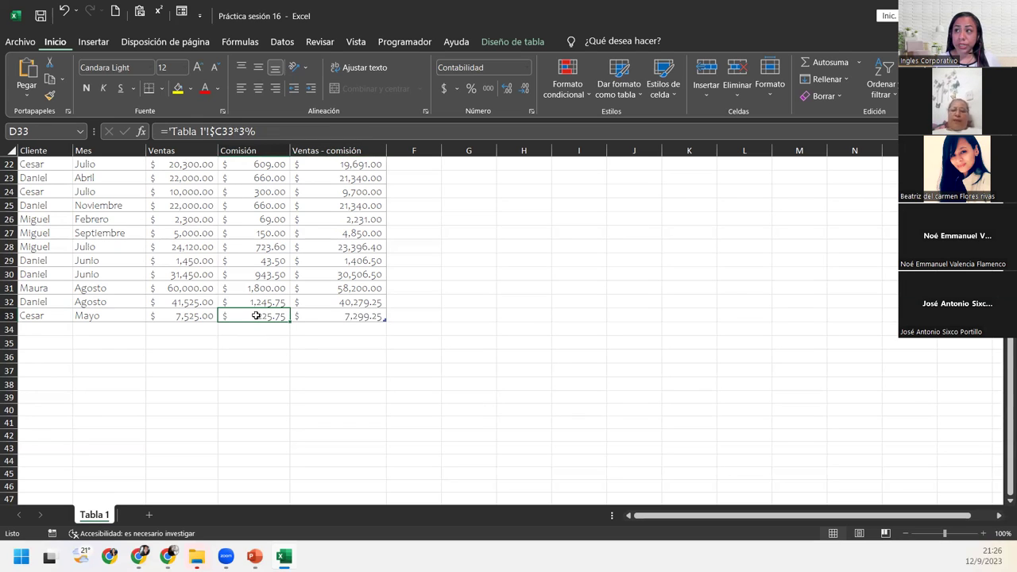
click(324, 313)
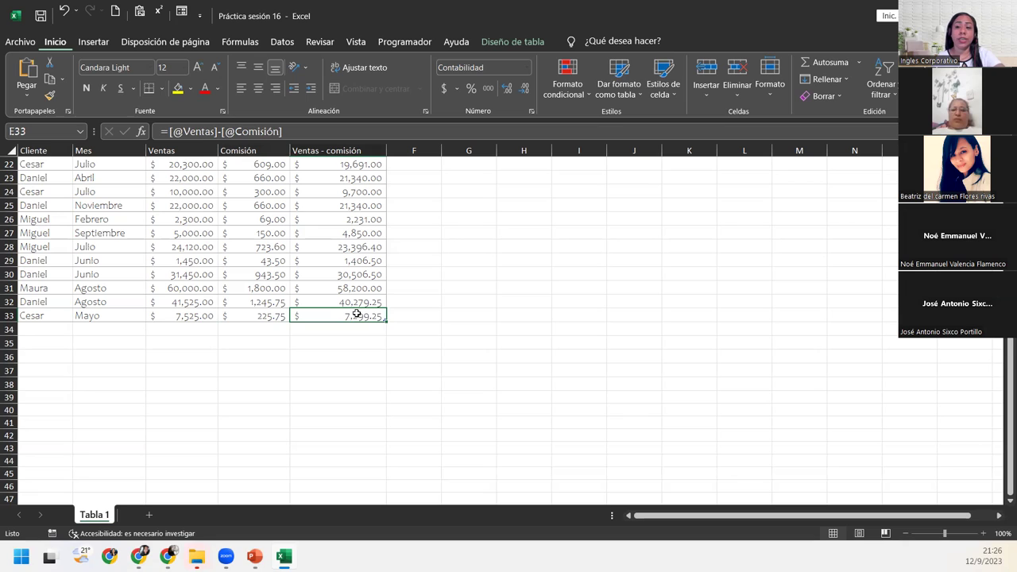
key(Tab)
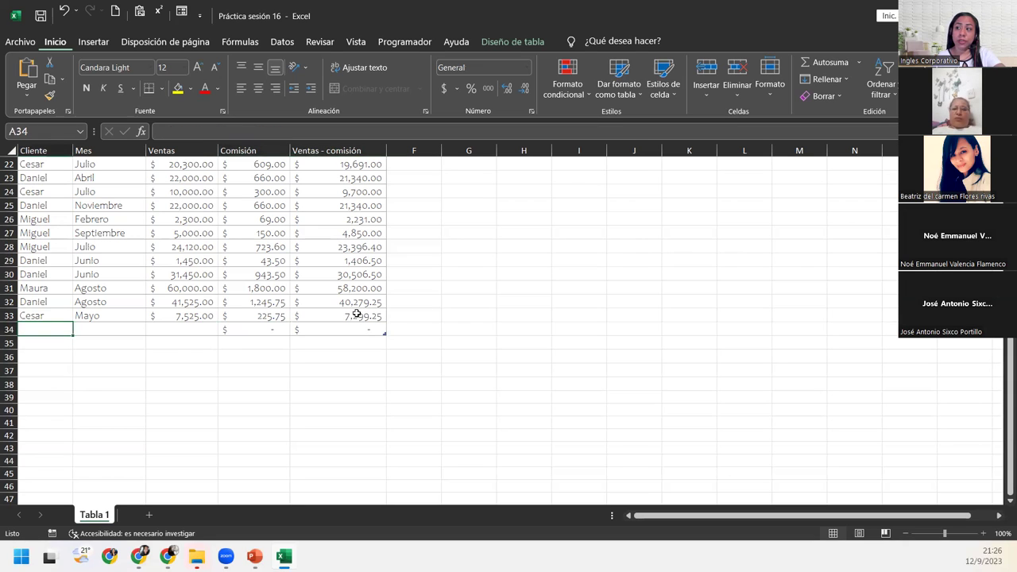
click(260, 330)
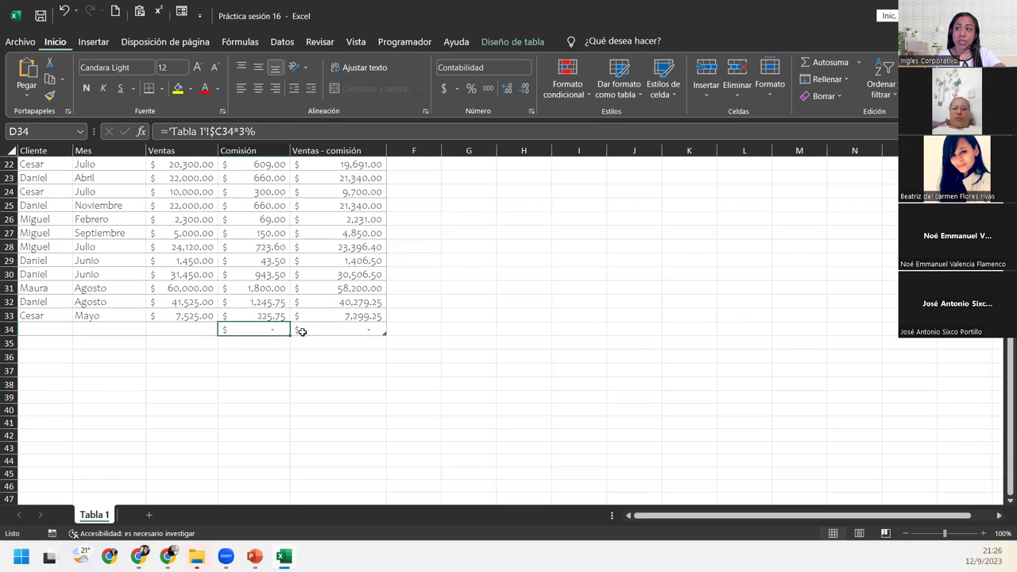
click(302, 331)
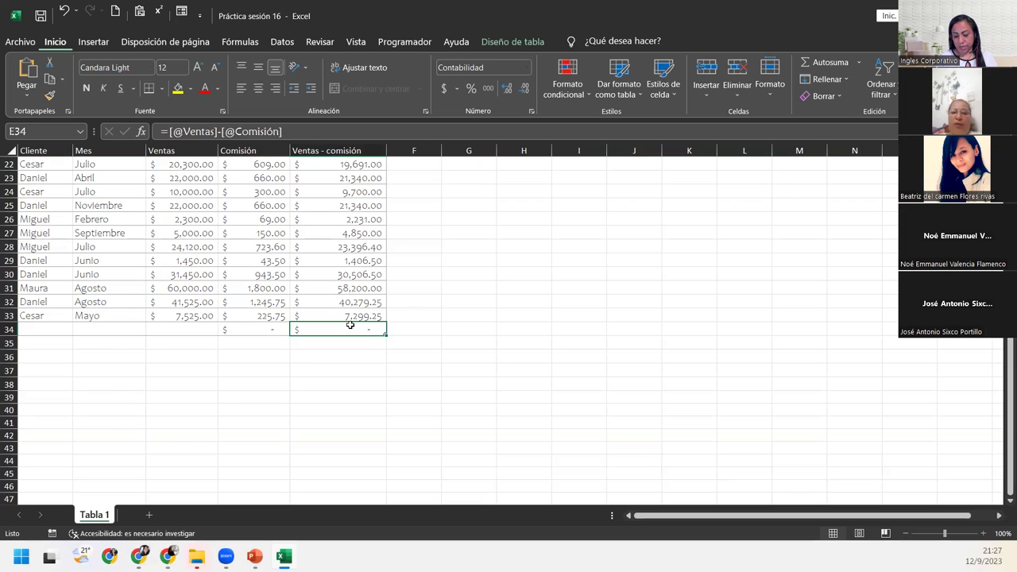
click(8, 315)
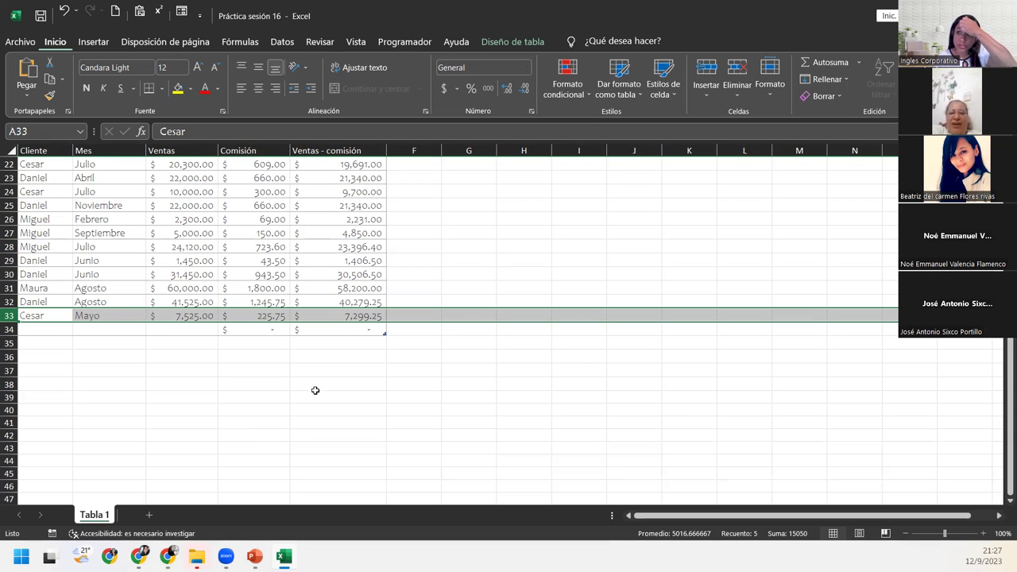
click(329, 316)
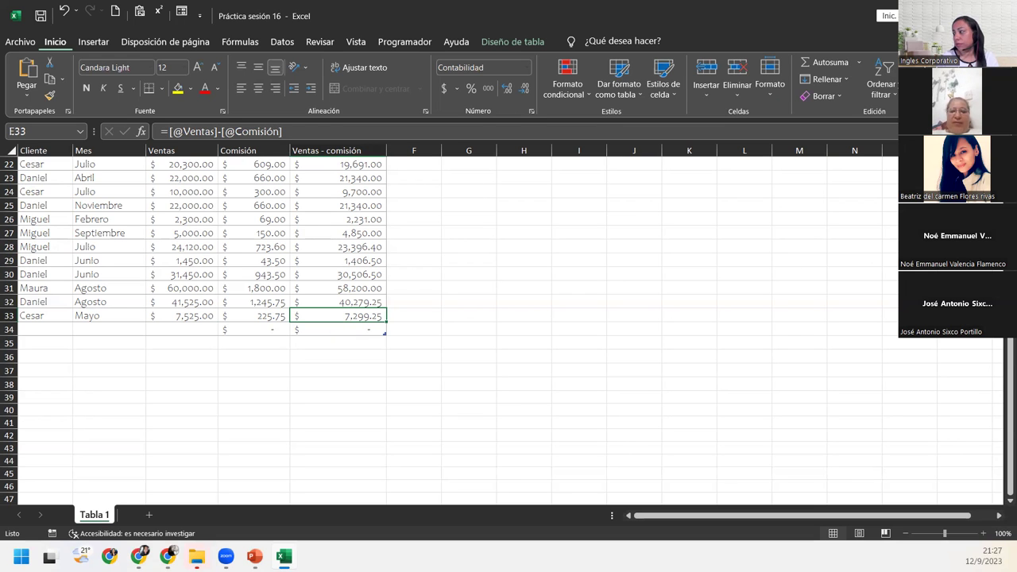
click(985, 535)
click(985, 534)
click(985, 535)
click(985, 535)
click(11, 421)
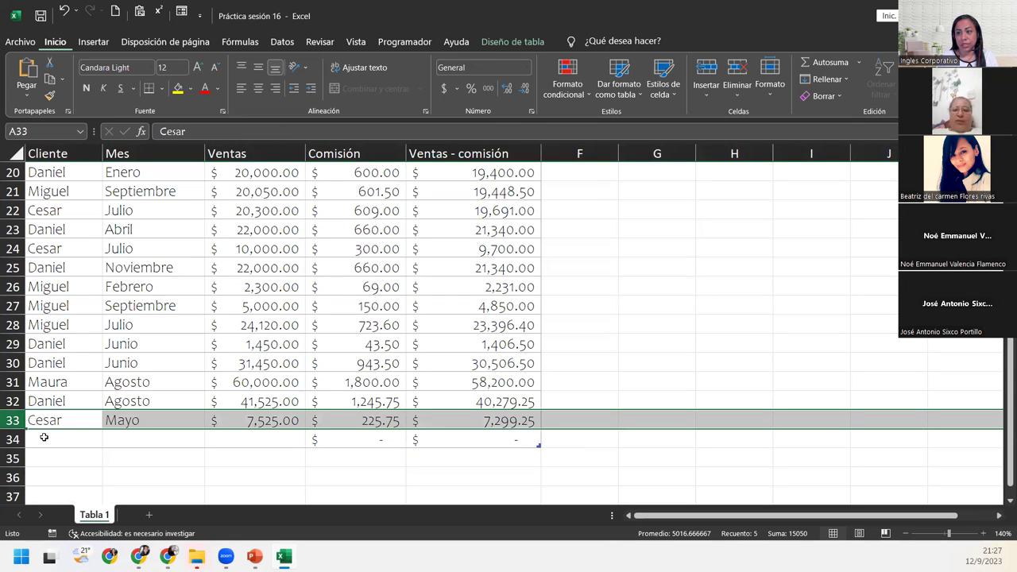
click(43, 437)
mouse_move(167, 556)
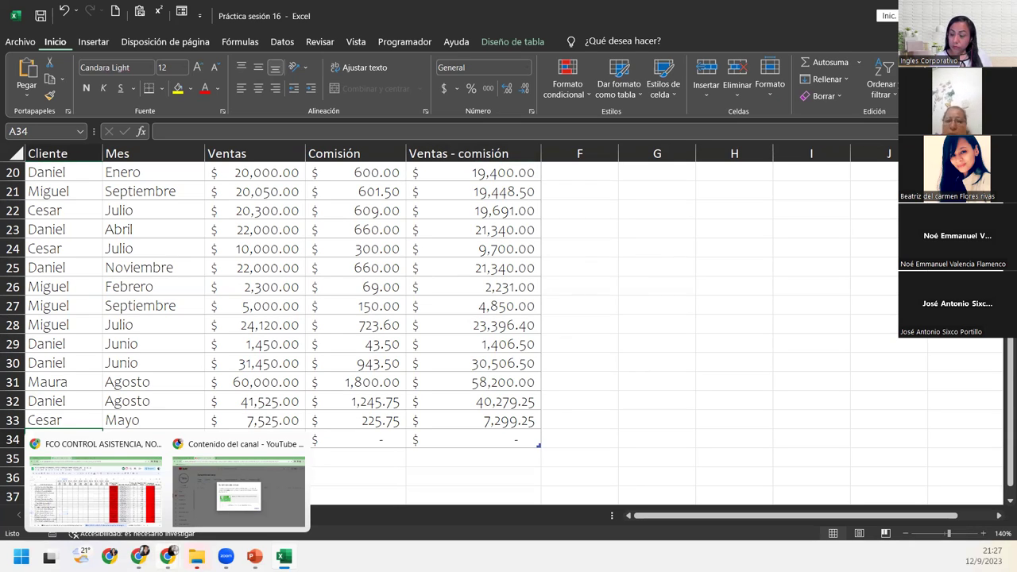
click(477, 401)
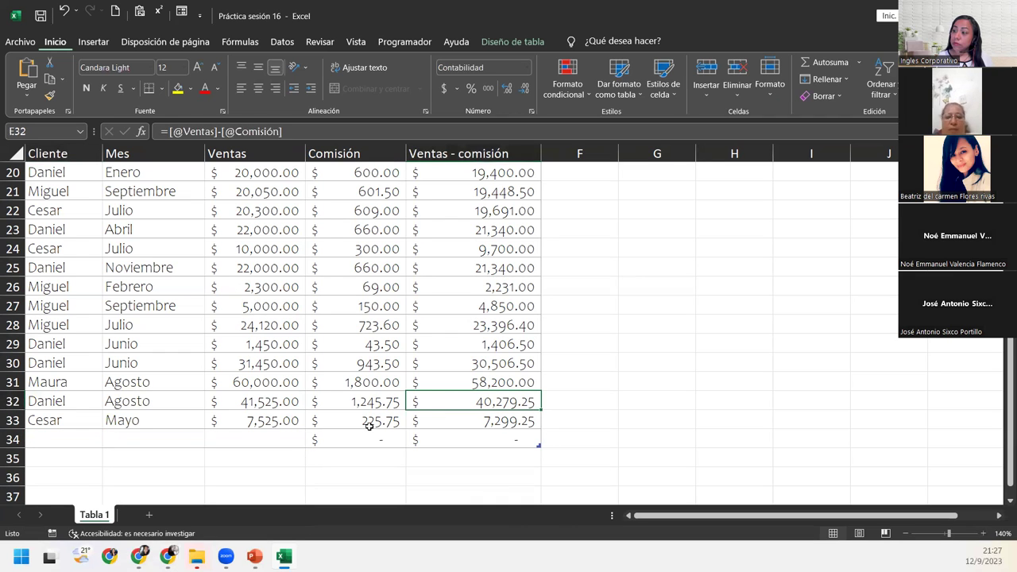
click(110, 431)
click(56, 433)
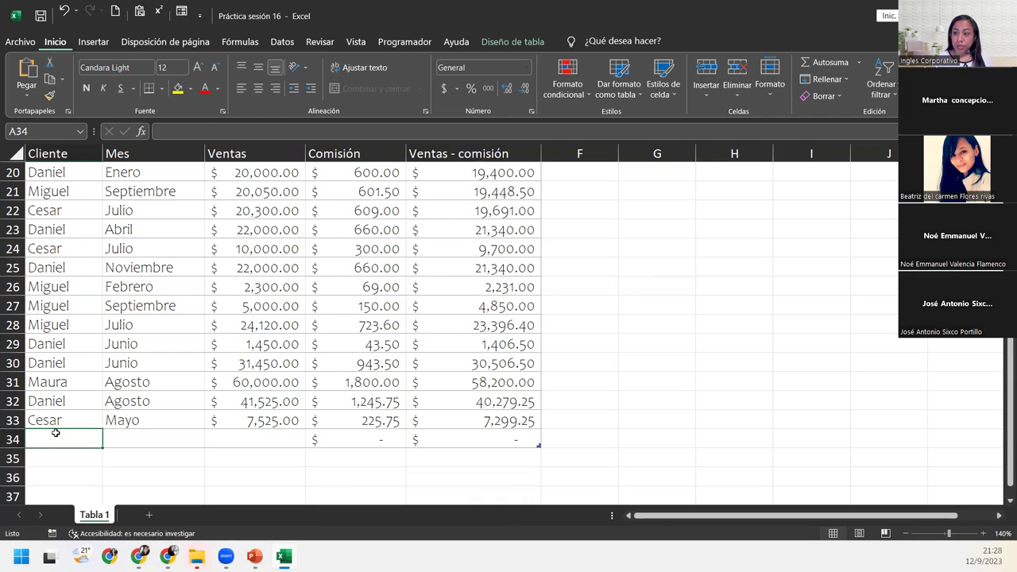
scroll(55, 433, down, 3)
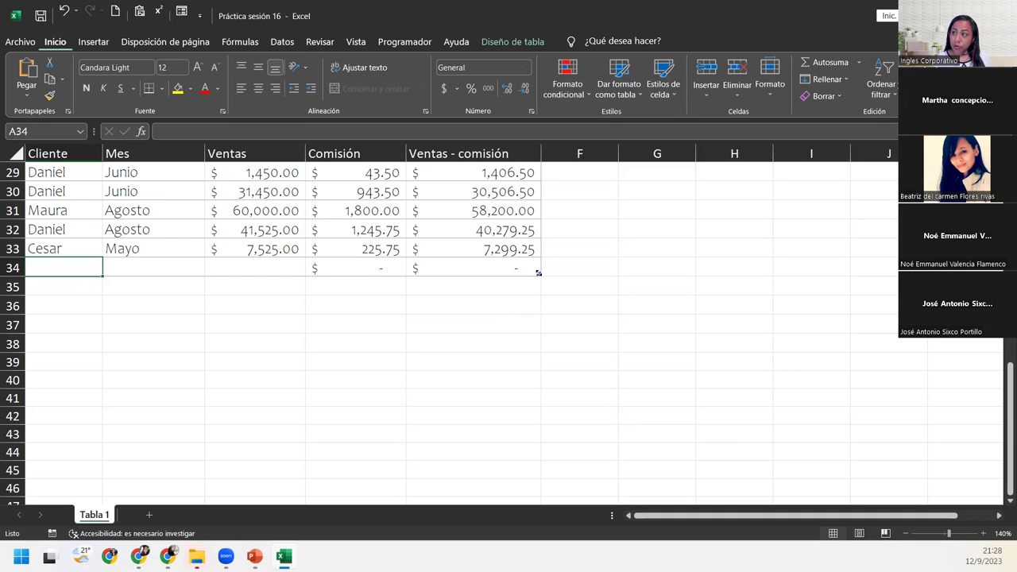
- Drag the table's resize handle down to row 39, then select the new rows A34:E39
mouse_move(537, 273)
mouse_down()
mouse_move(547, 386)
mouse_move(551, 375)
mouse_up()
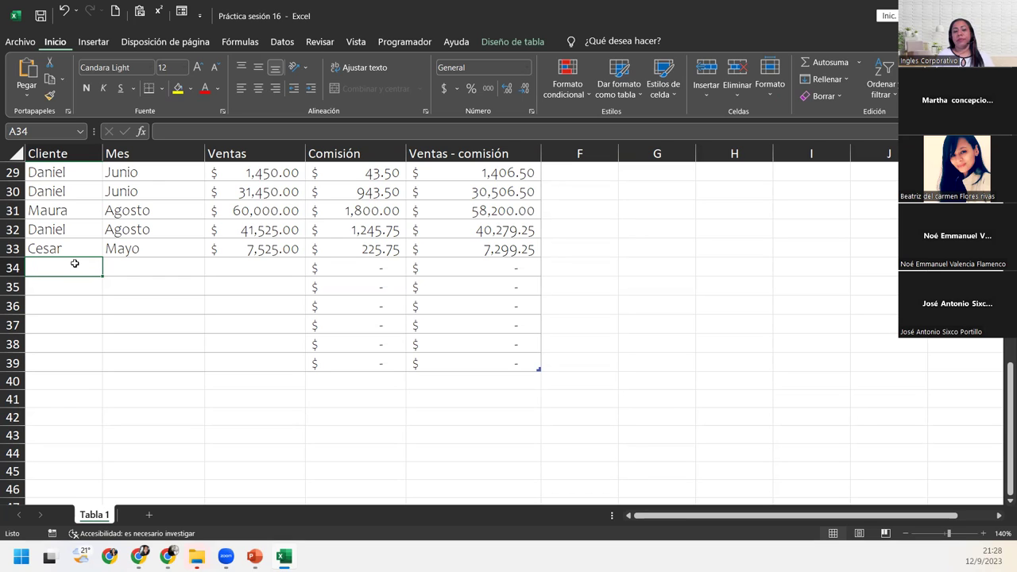
key(Up)
key(Up)
key(Up)
key(Up)
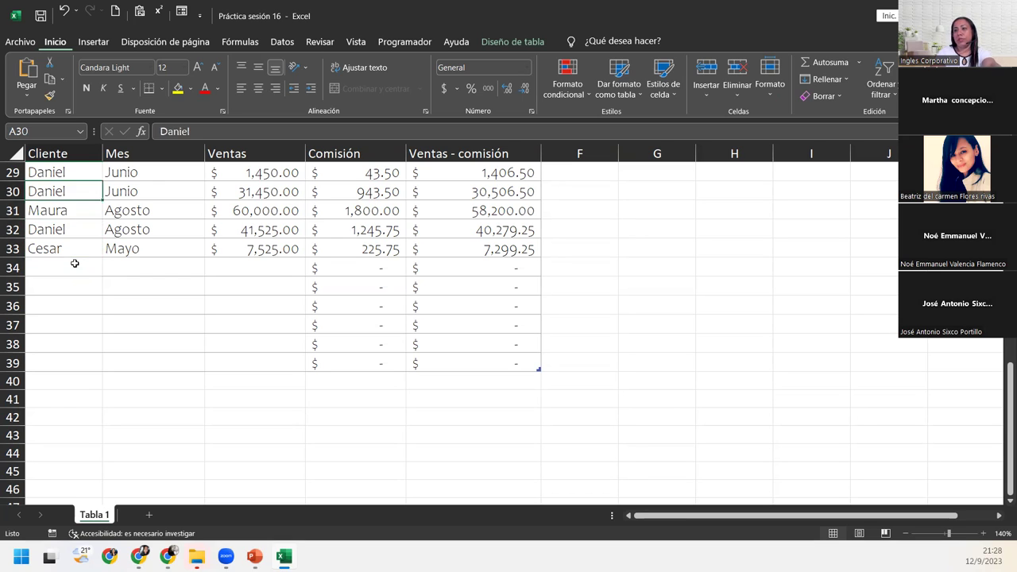
key(Down)
key(Down)
key(Down)
key(Down)
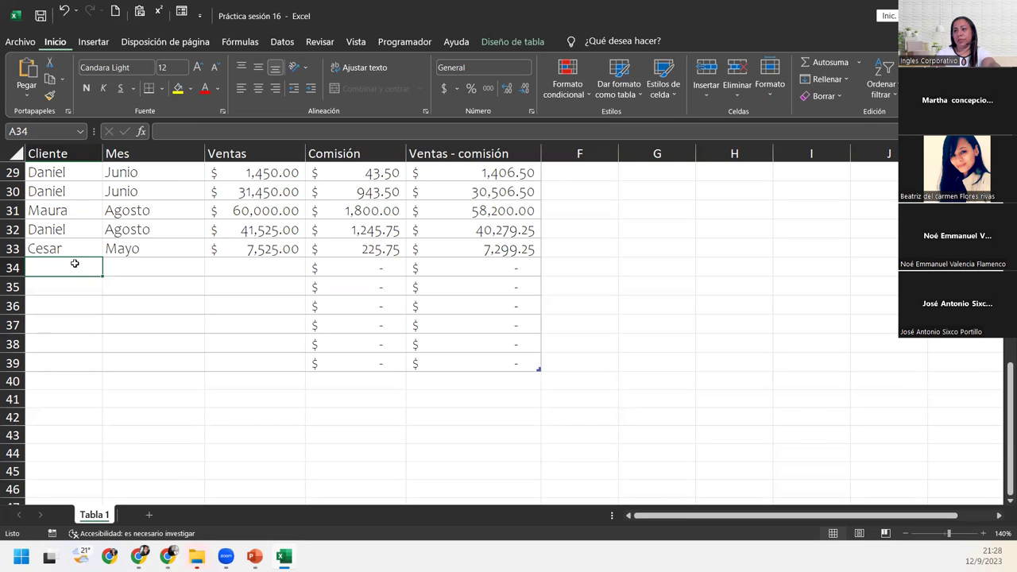
key(shift+Down)
key(shift+Down)
key(shift+Down)
key(shift+Right)
key(shift+Right)
key(shift+Right)
key(shift+Right)
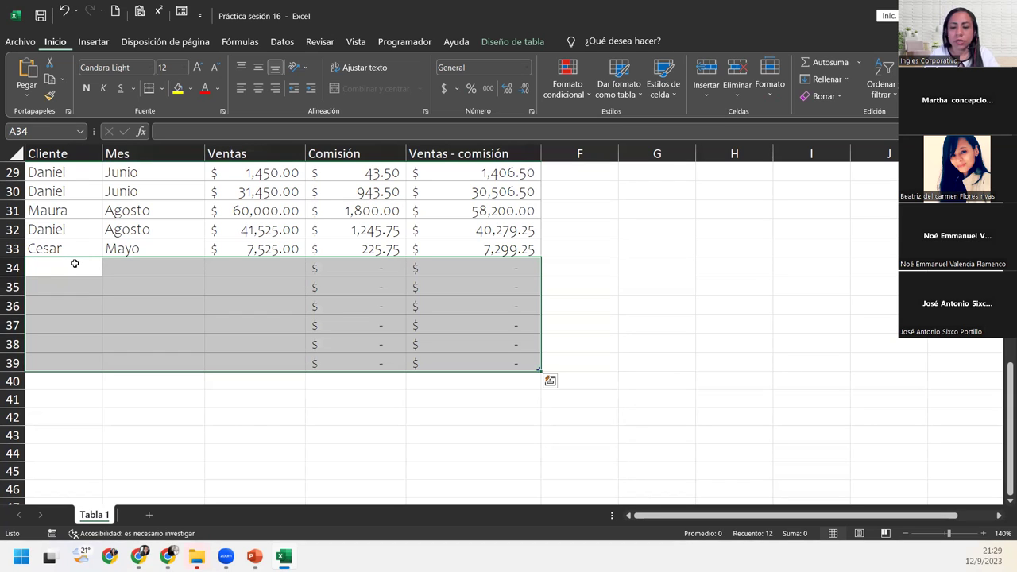
text(*)
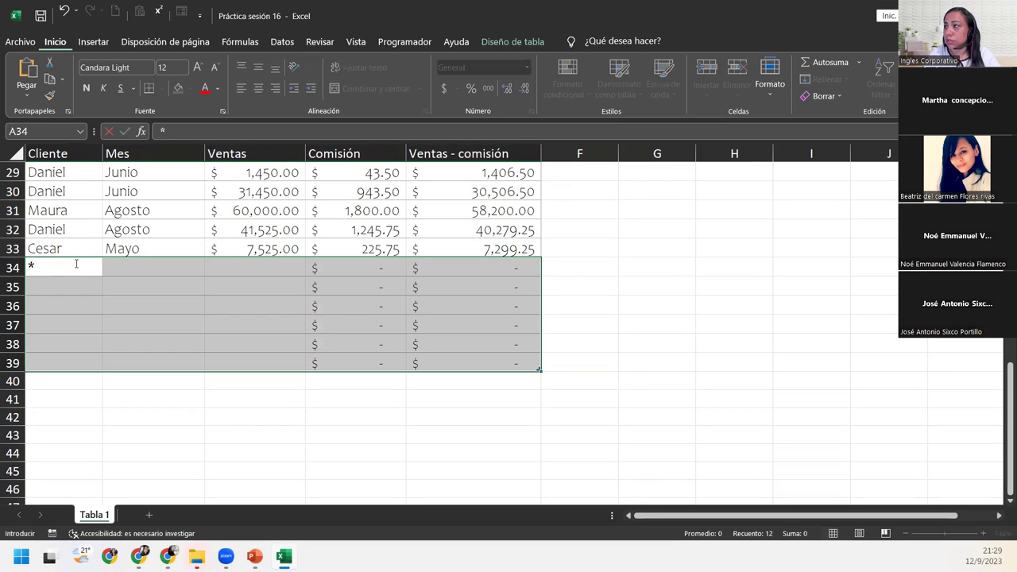
text(*)
key(Escape)
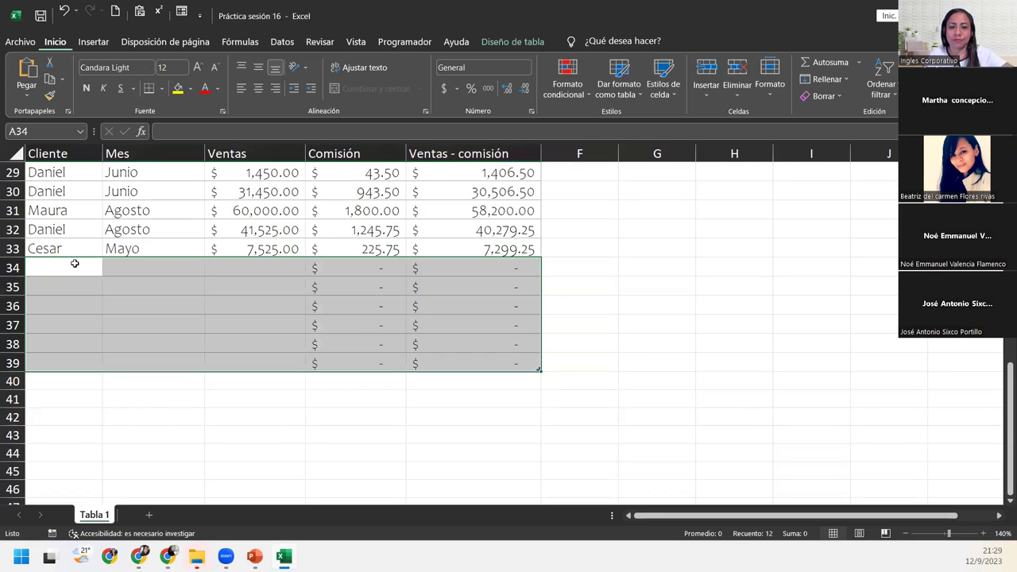
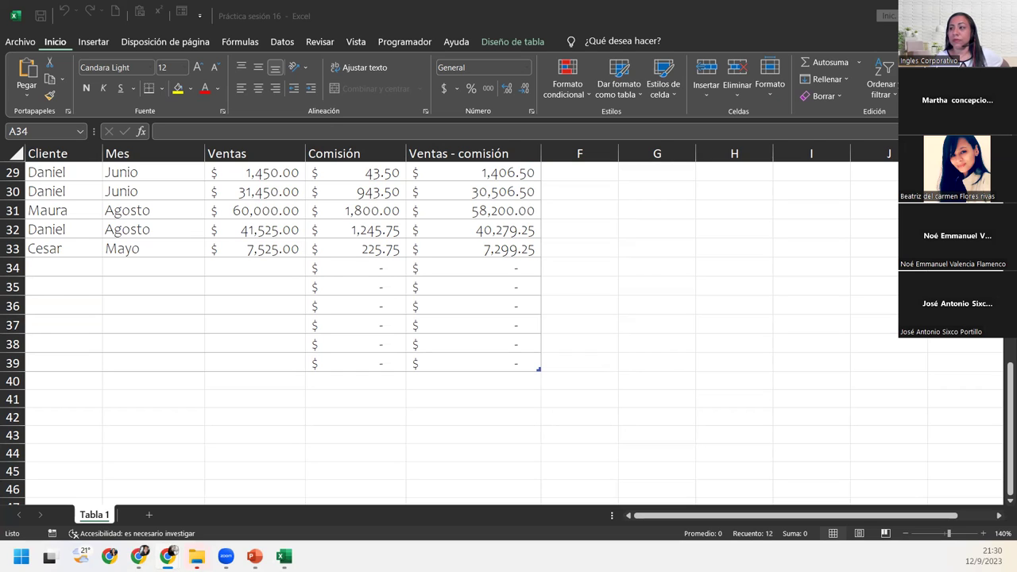
- Insert and remove table rows with Ctrl++ / Ctrl+- until rows 34–38 stay blank below the last sale
key(ctrl+shift+End)
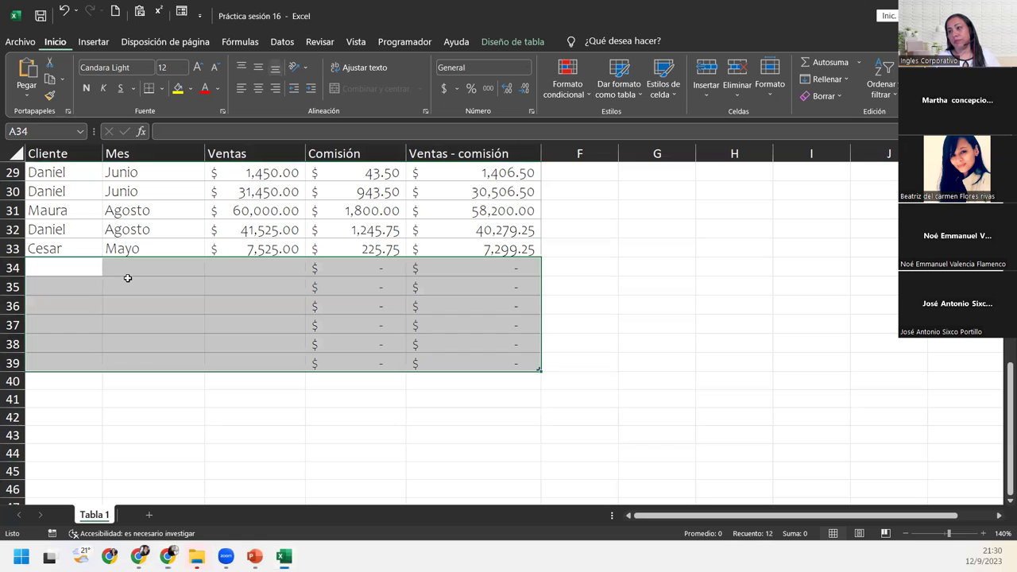
click(128, 283)
key(shift+space)
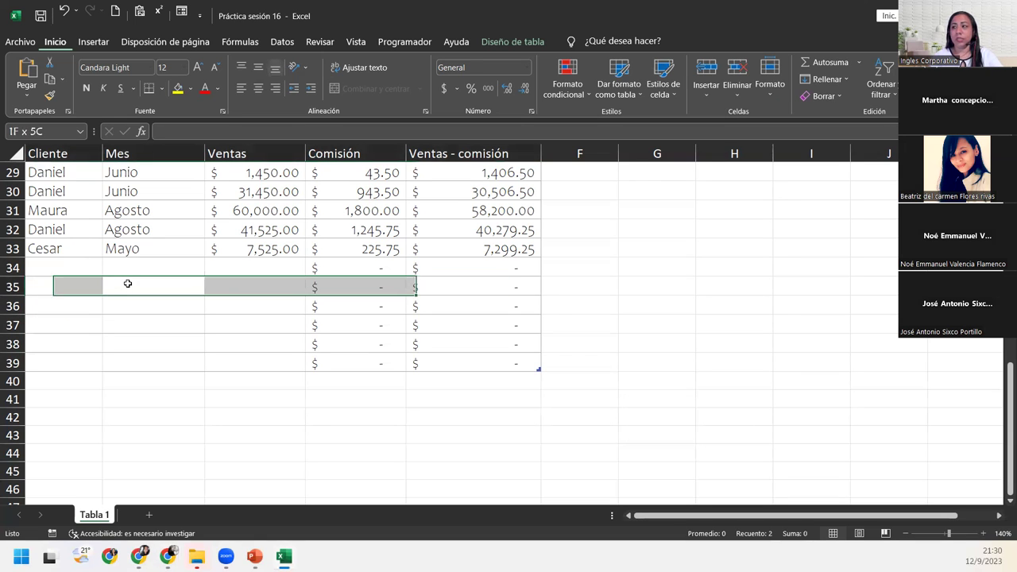
scroll(127, 284, up, 4)
scroll(127, 284, down, 4)
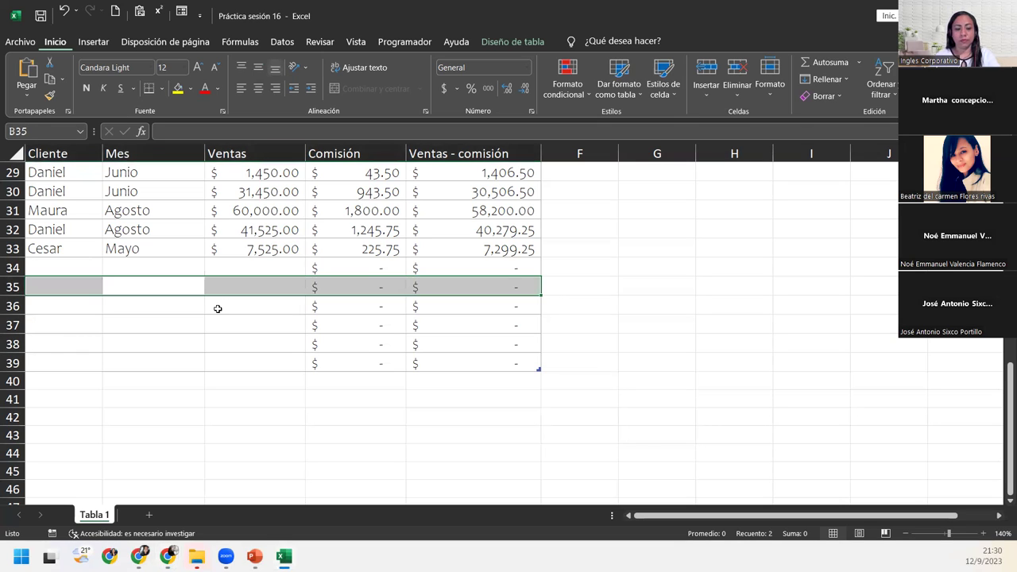
key(ctrl+plus)
key(ctrl+plus)
key(ctrl+plus)
key(ctrl+plus)
key(ctrl+plus)
key(ctrl+plus)
key(ctrl+plus)
key(ctrl+minus)
key(ctrl+minus)
key(ctrl+minus)
key(ctrl+minus)
key(ctrl+minus)
key(ctrl+minus)
key(ctrl+minus)
key(ctrl+minus)
key(ctrl+minus)
key(ctrl+minus)
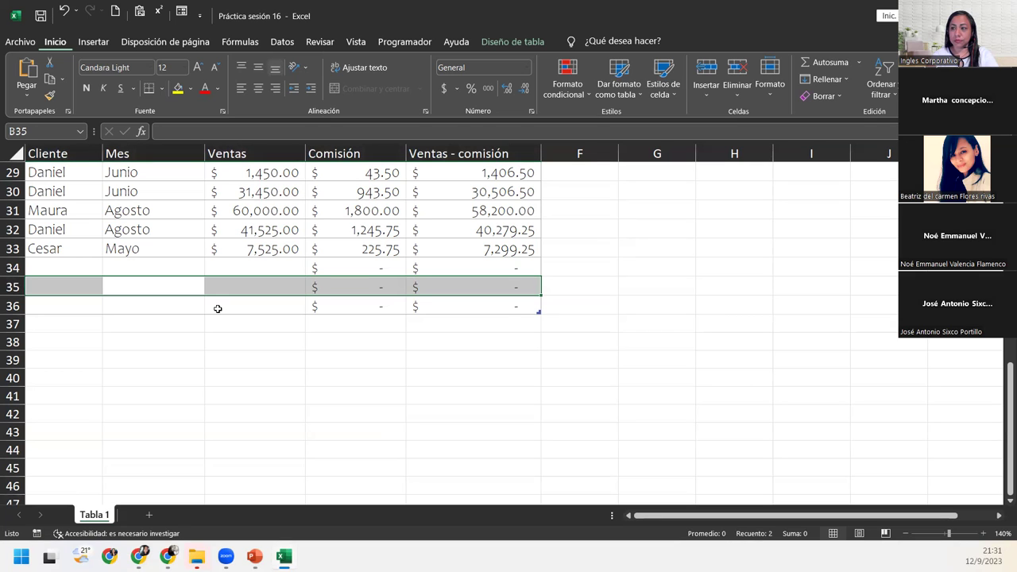
key(ctrl+plus)
key(ctrl+plus)
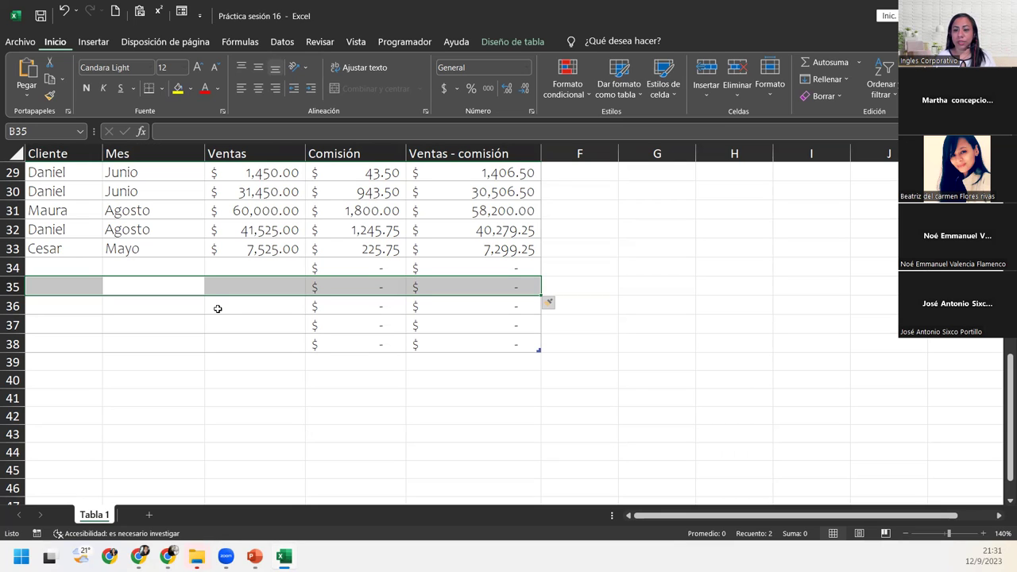
key(Up)
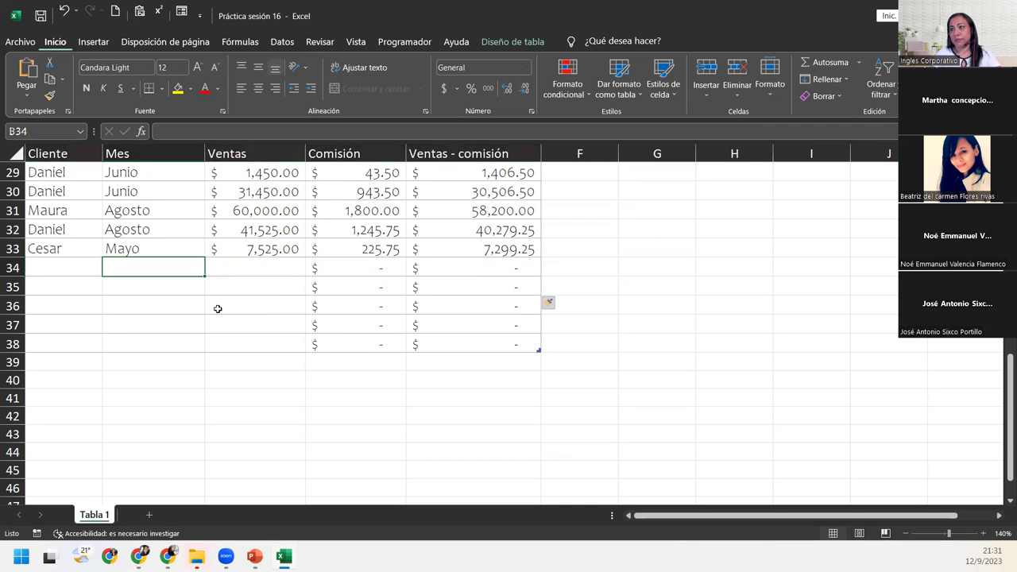
key(ctrl+space)
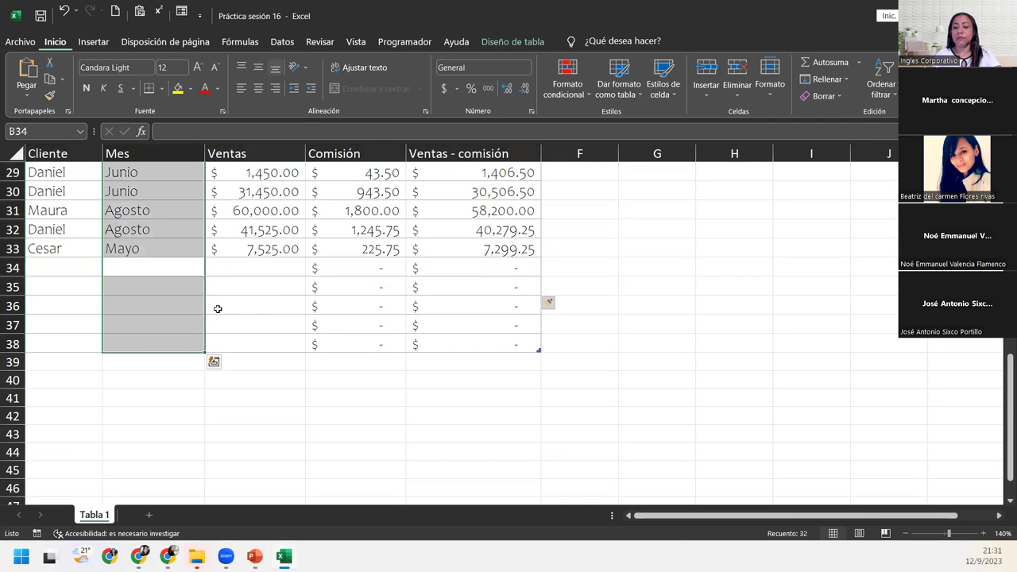
key(ctrl+plus)
key(ctrl+plus)
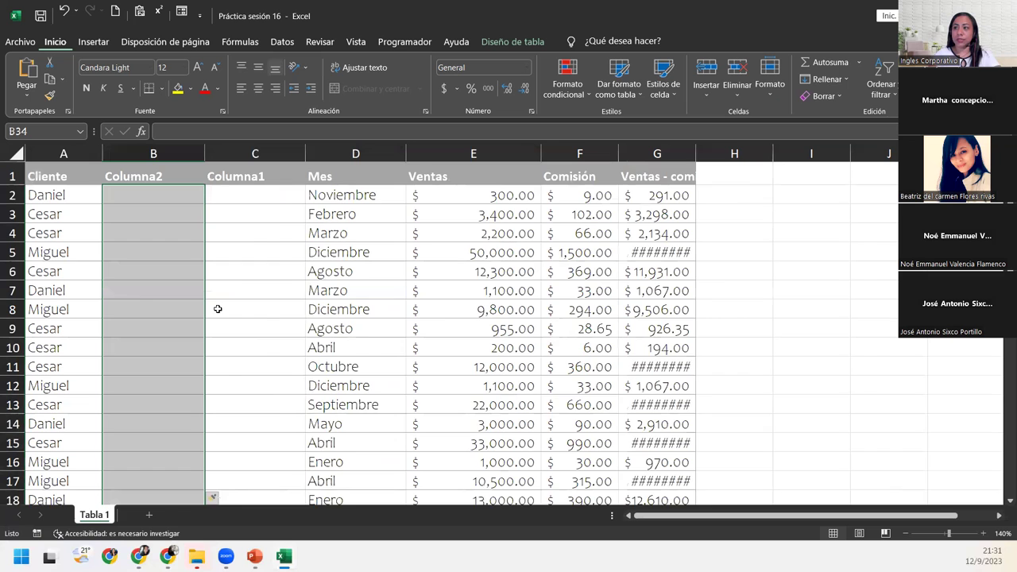
key(ctrl+plus)
key(ctrl+minus)
key(ctrl+minus)
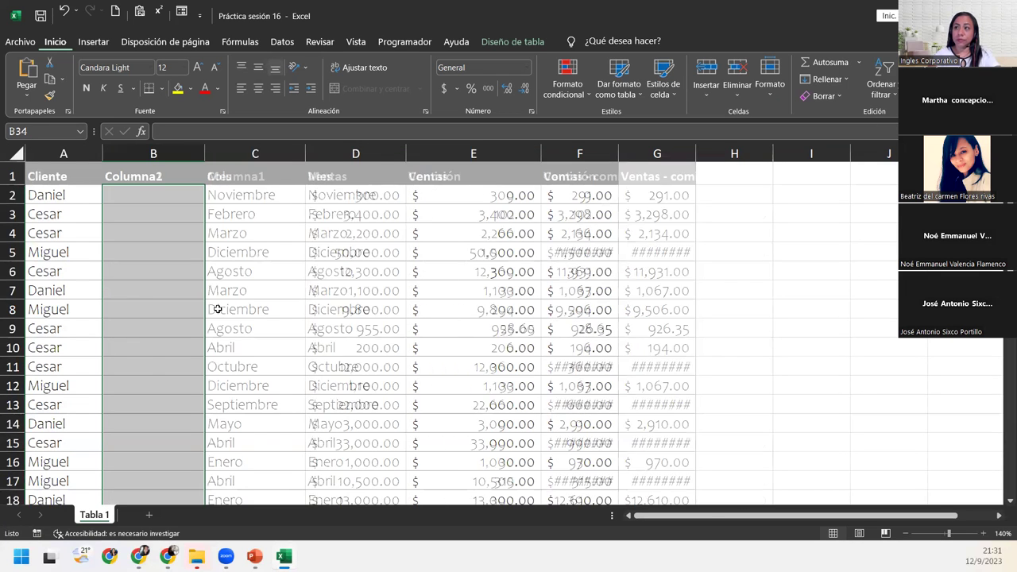
key(ctrl+minus)
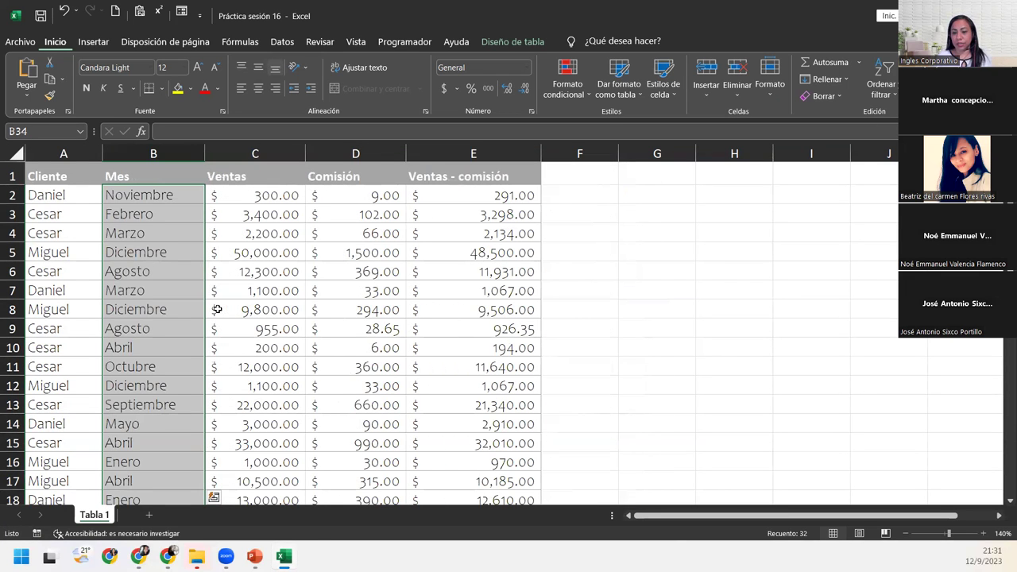
click(160, 290)
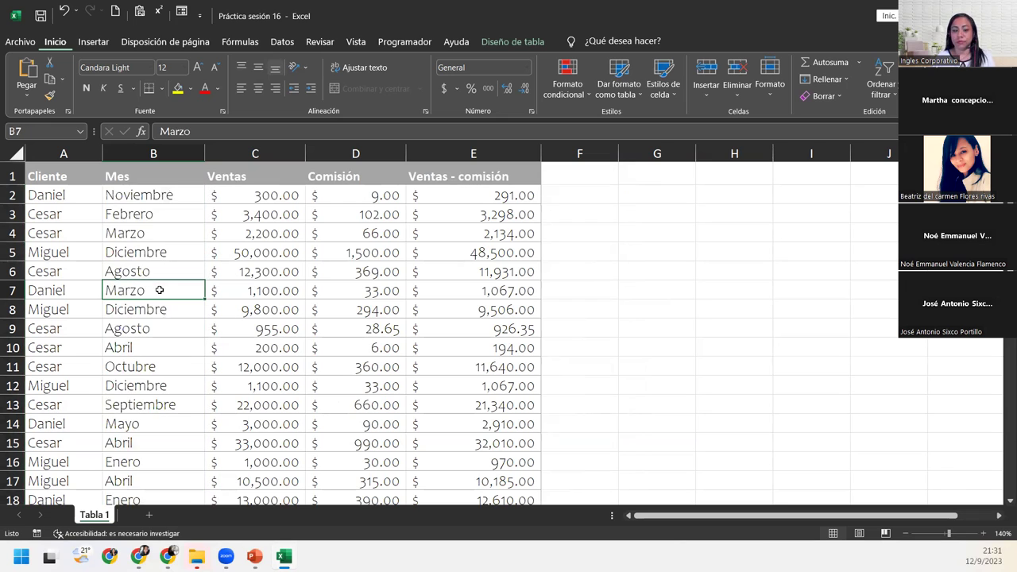
key(ctrl+plus)
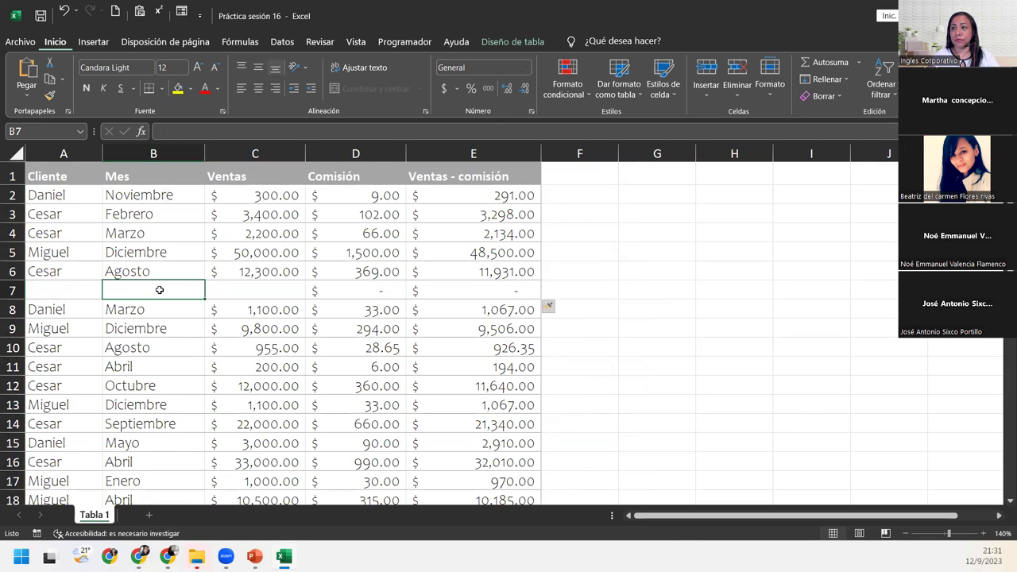
key(ctrl+z)
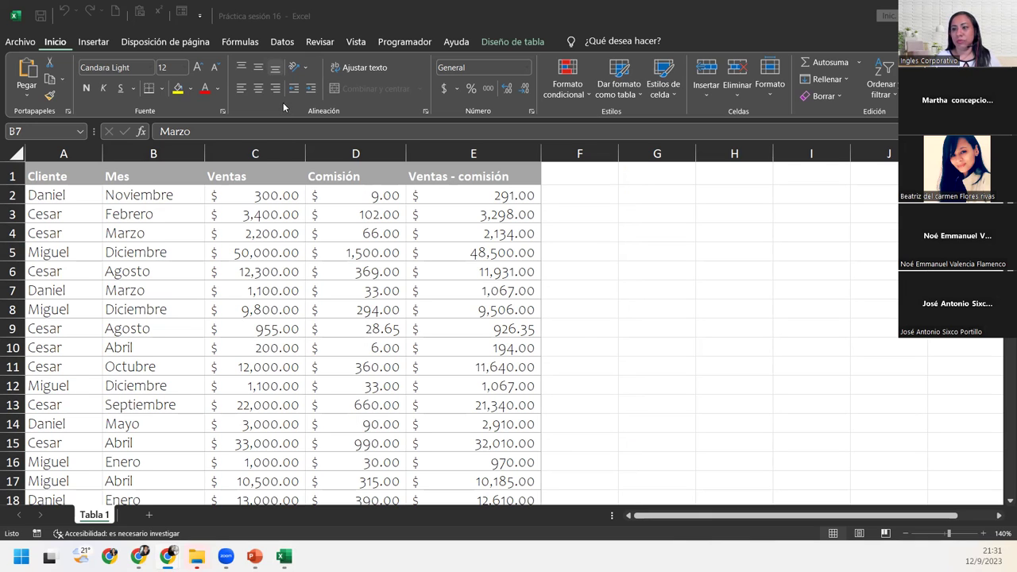
click(165, 234)
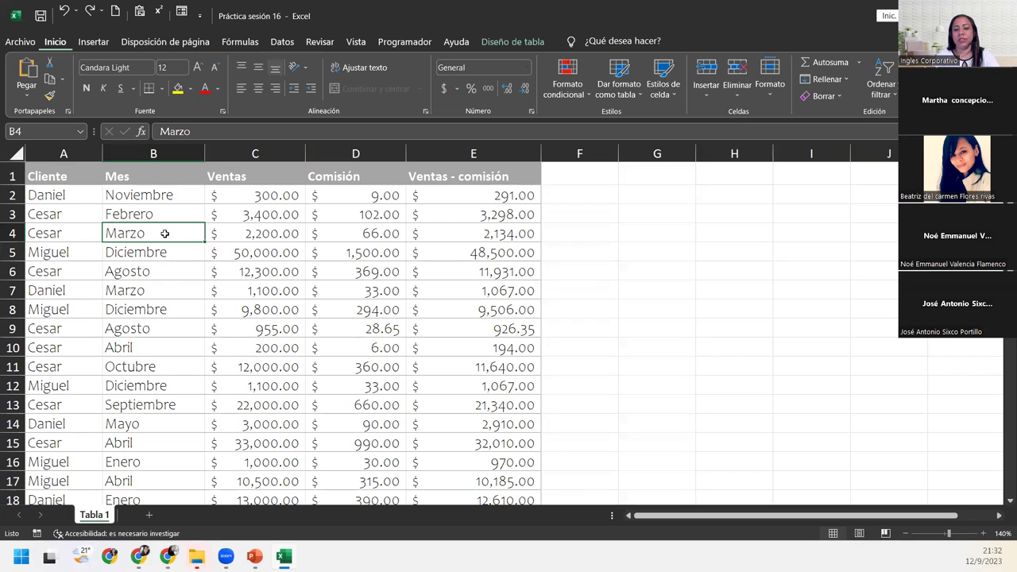
key(shift+space)
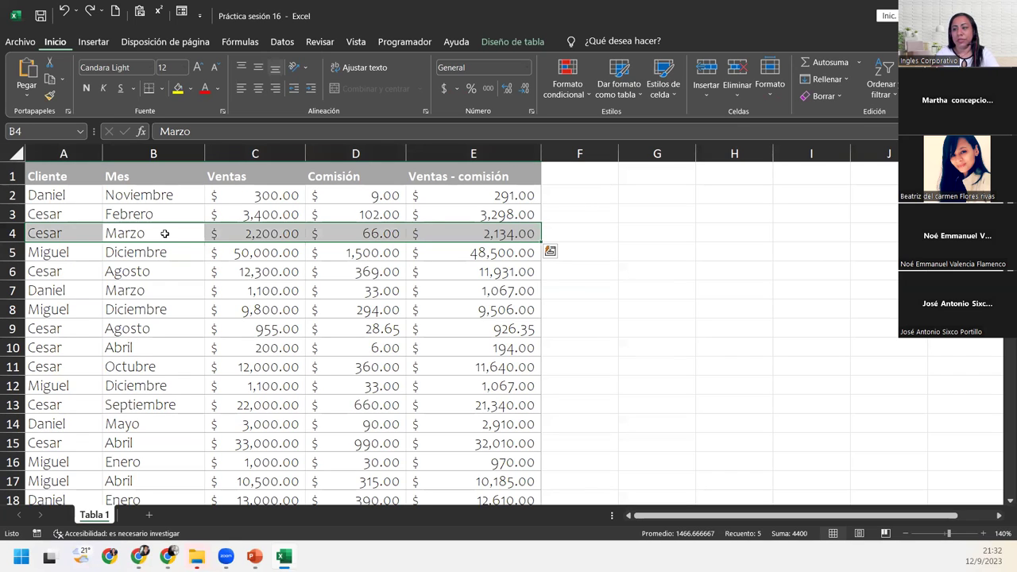
key(ctrl+plus)
key(ctrl+plus)
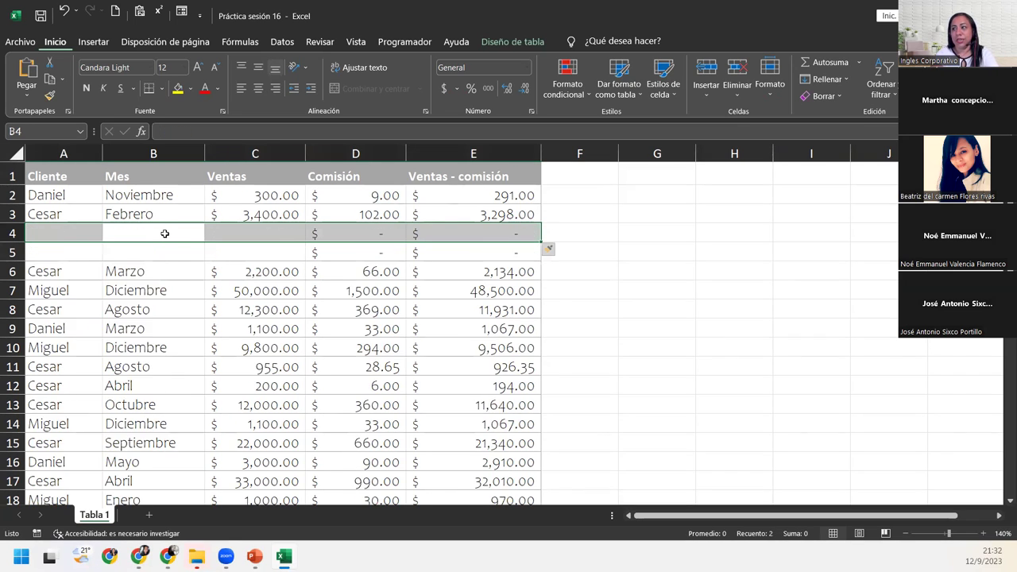
key(ctrl+plus)
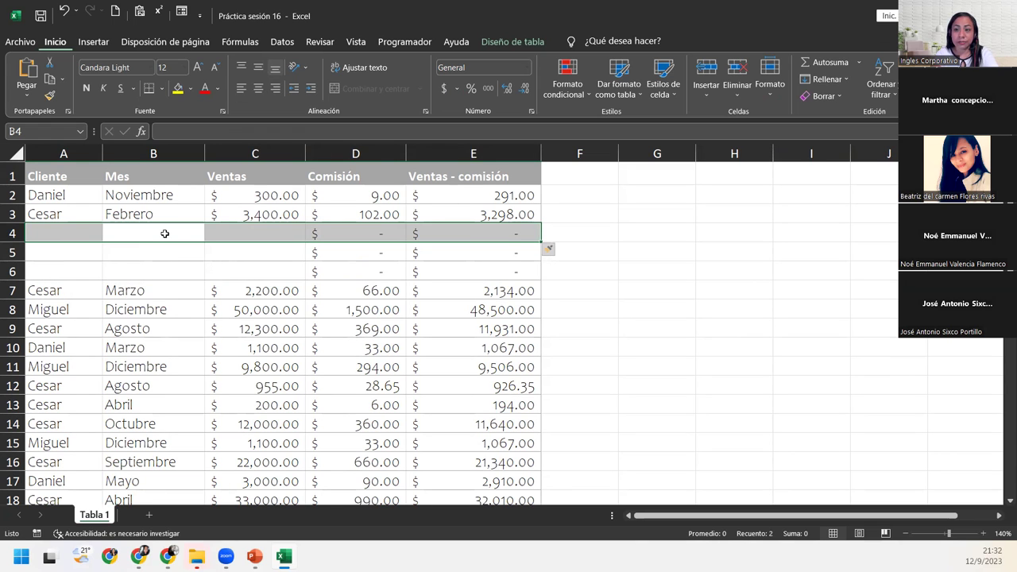
key(ctrl+z)
key(ctrl+z)
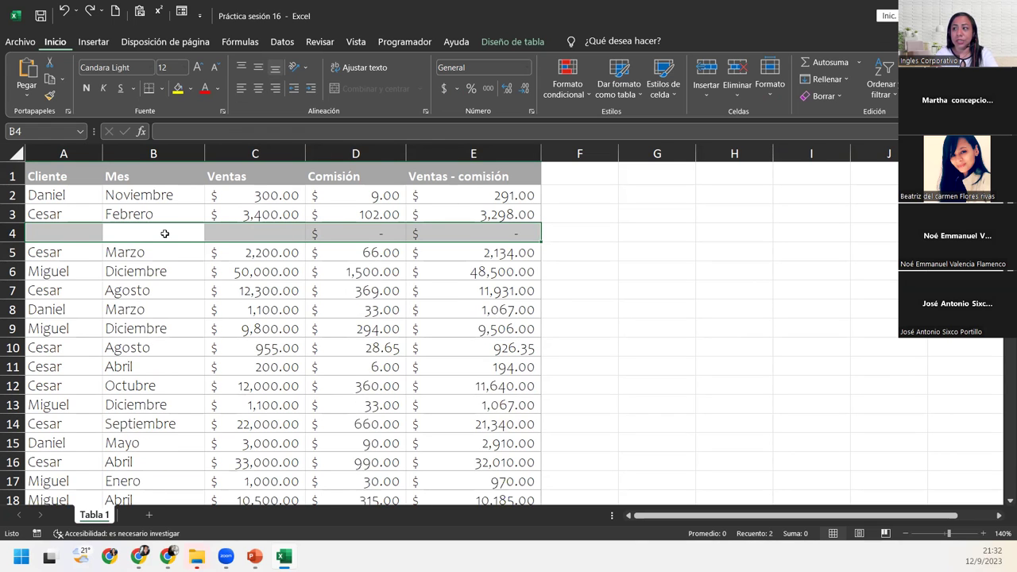
key(ctrl+z)
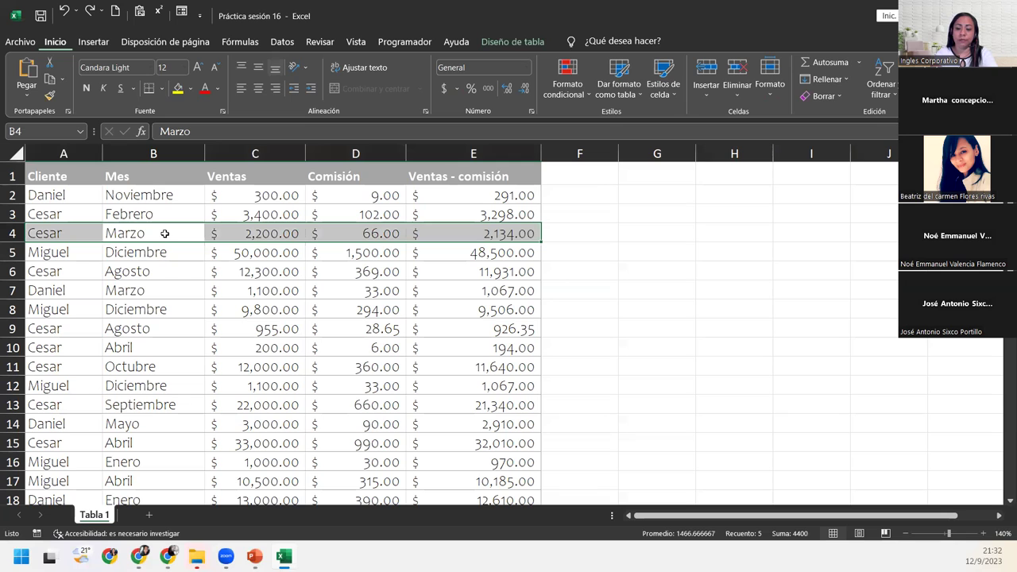
key(Left)
key(Right)
key(Right)
key(Right)
key(ctrl+space)
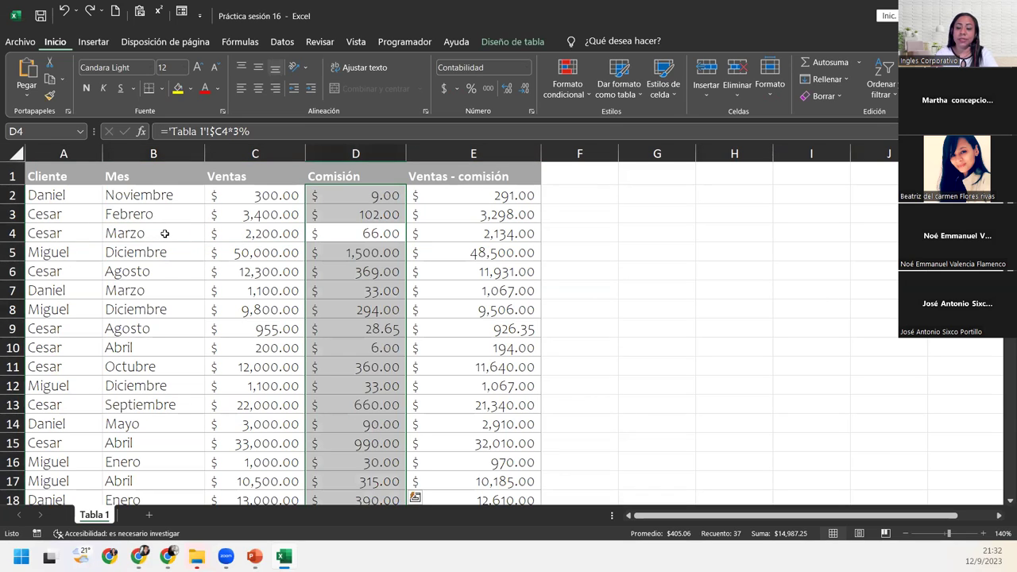
key(ctrl+plus)
key(ctrl+plus)
key(ctrl+plus)
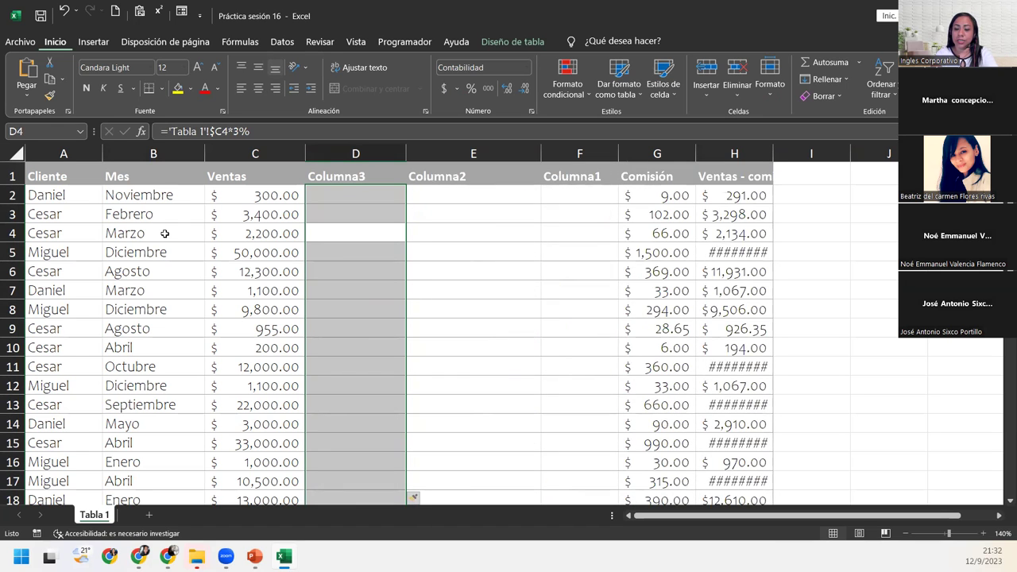
key(ctrl+minus)
key(ctrl+minus)
key(ctrl+minus)
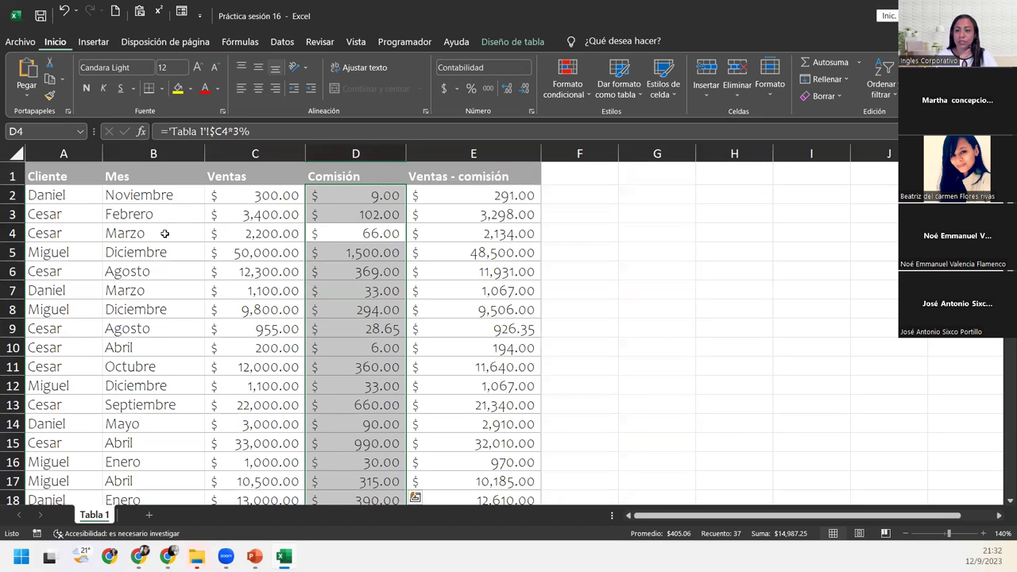
click(206, 231)
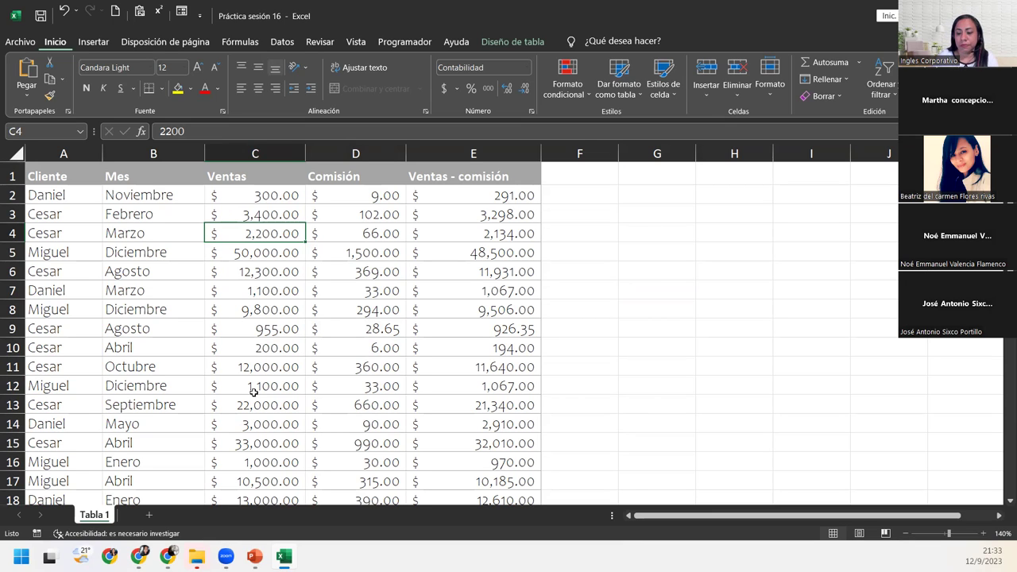
- Fill row 34 with an autocompleted existing client, the month Septiembre and a 431 sale amount
key(Down)
key(Down)
key(Down)
key(Down)
key(Down)
key(Down)
key(Down)
key(Down)
key(Down)
key(Down)
key(Down)
key(Down)
key(Down)
key(Up)
key(Up)
key(Up)
key(Up)
key(Up)
key(Up)
key(Left)
key(Left)
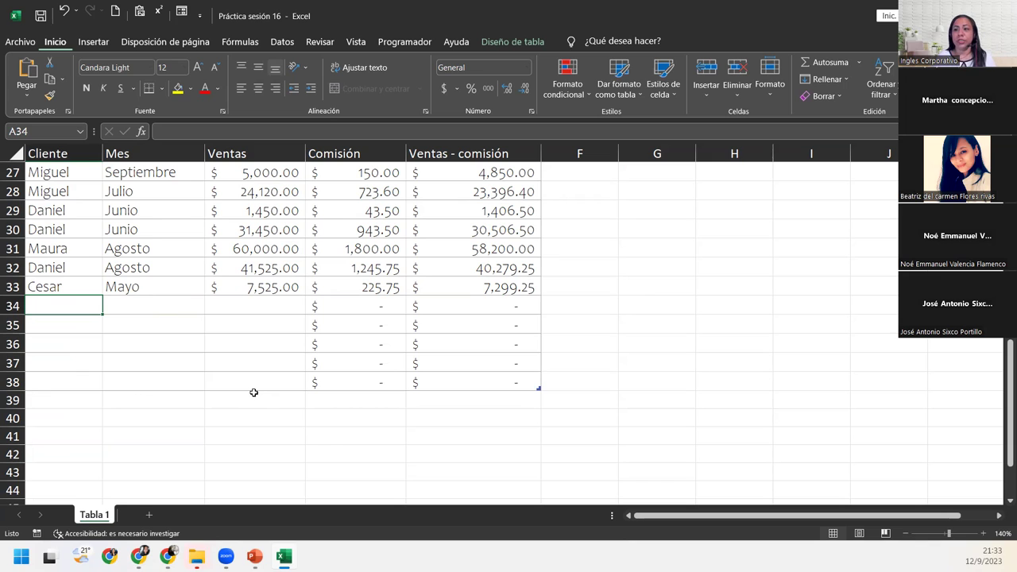
text(Ma)
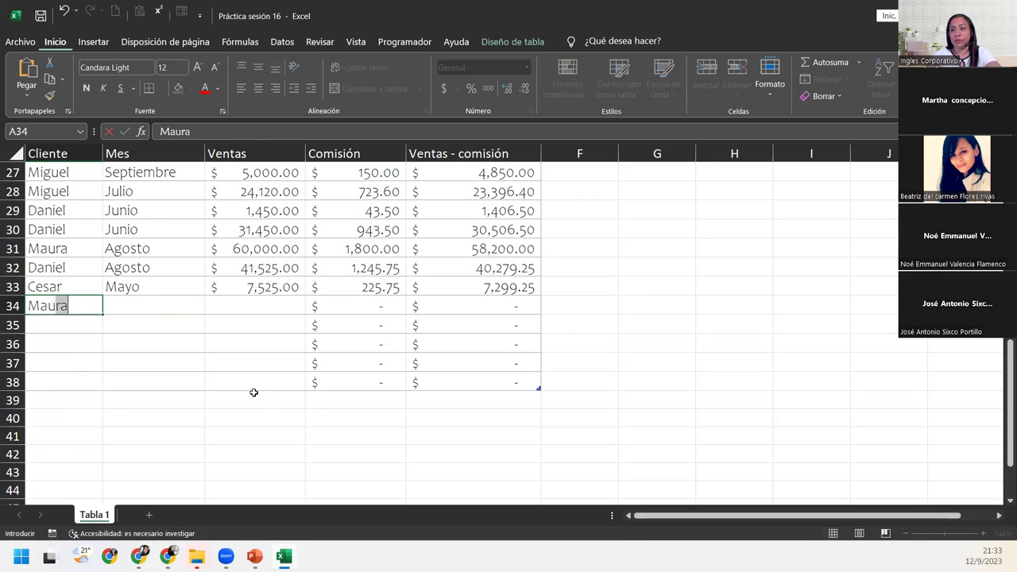
key(Tab)
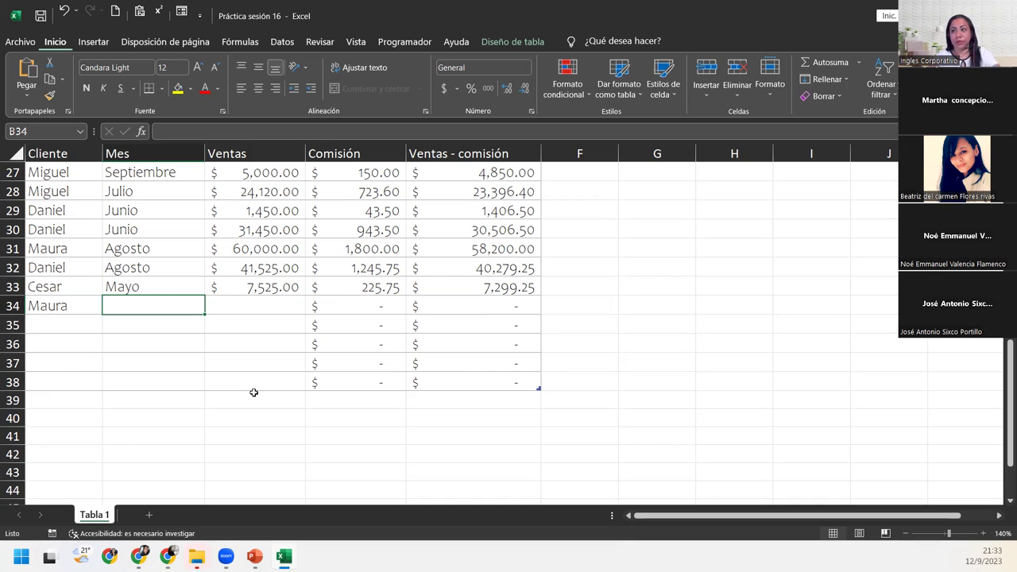
text(sep)
key(Tab)
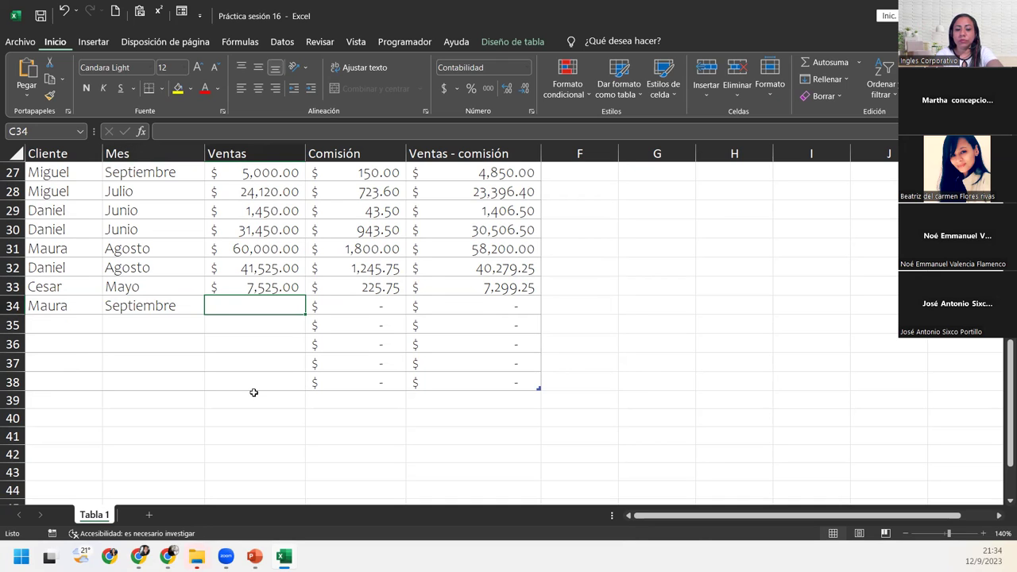
text(431)
key(Return)
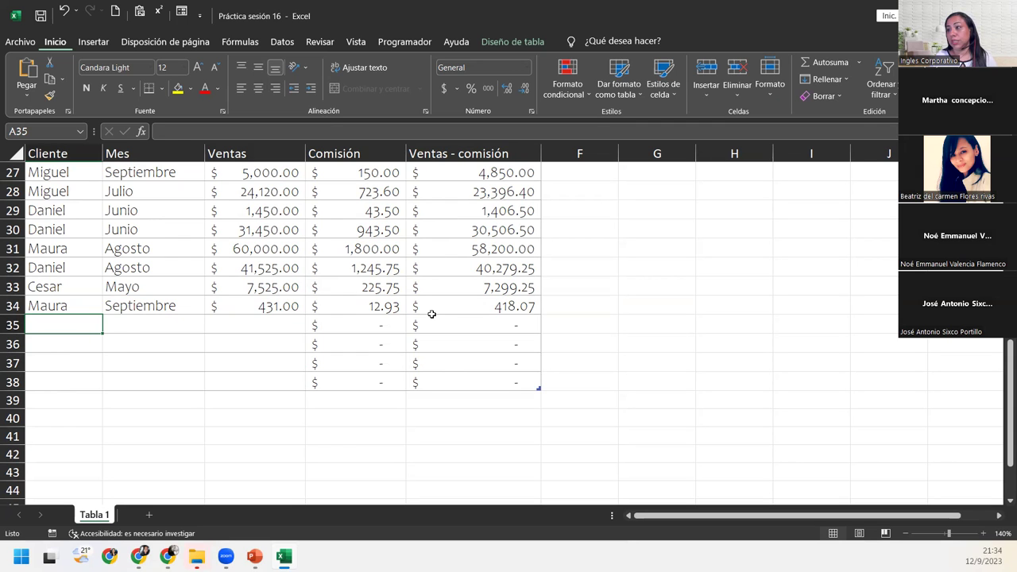
scroll(431, 313, up, 4)
scroll(432, 314, up, 5)
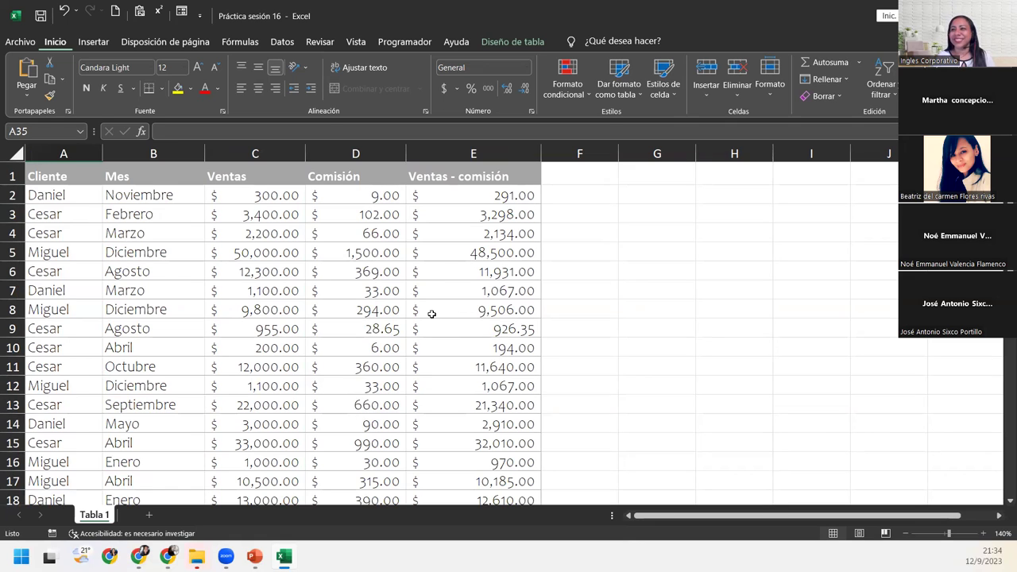
click(442, 164)
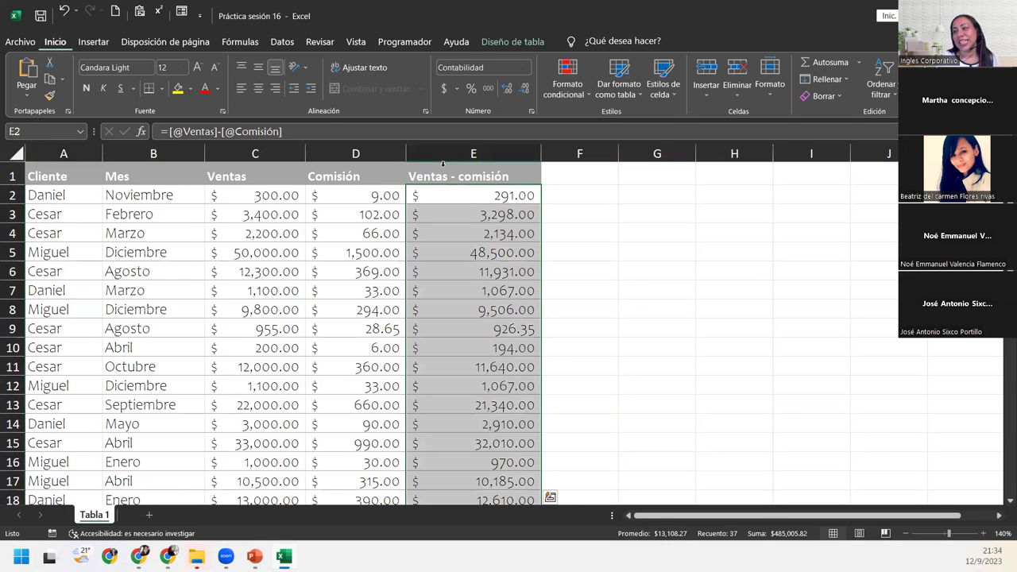
click(432, 164)
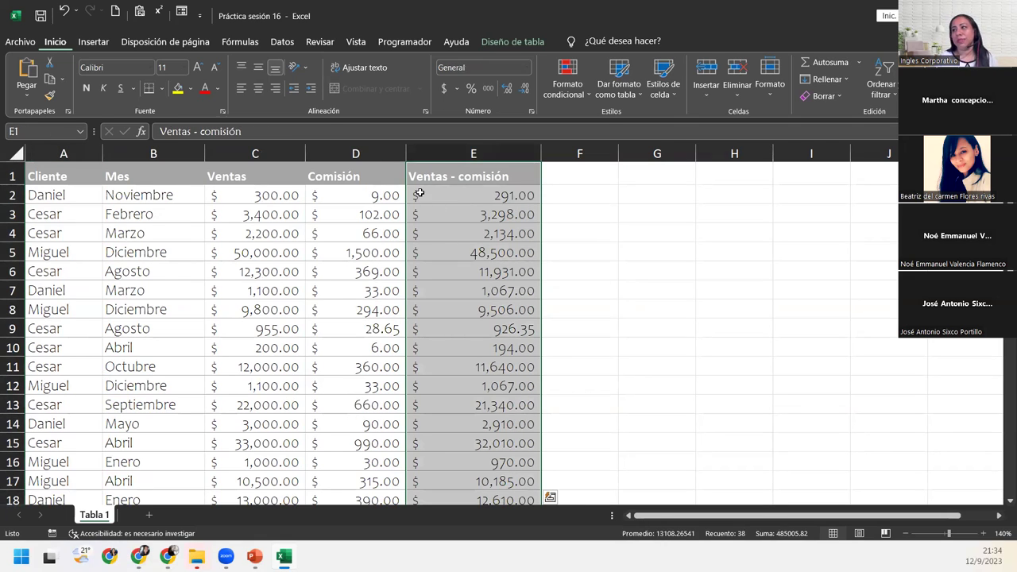
click(418, 193)
click(481, 151)
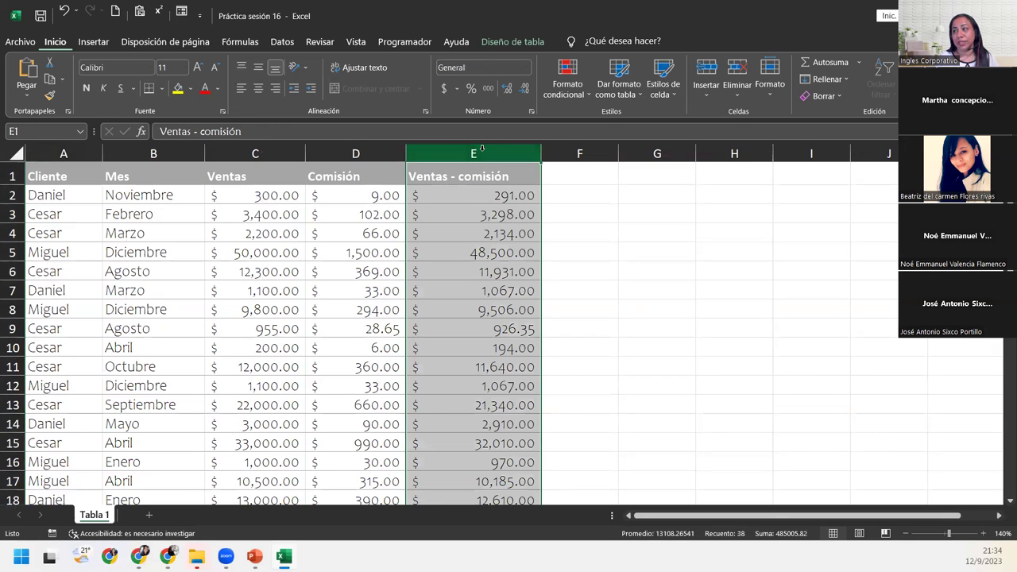
click(367, 216)
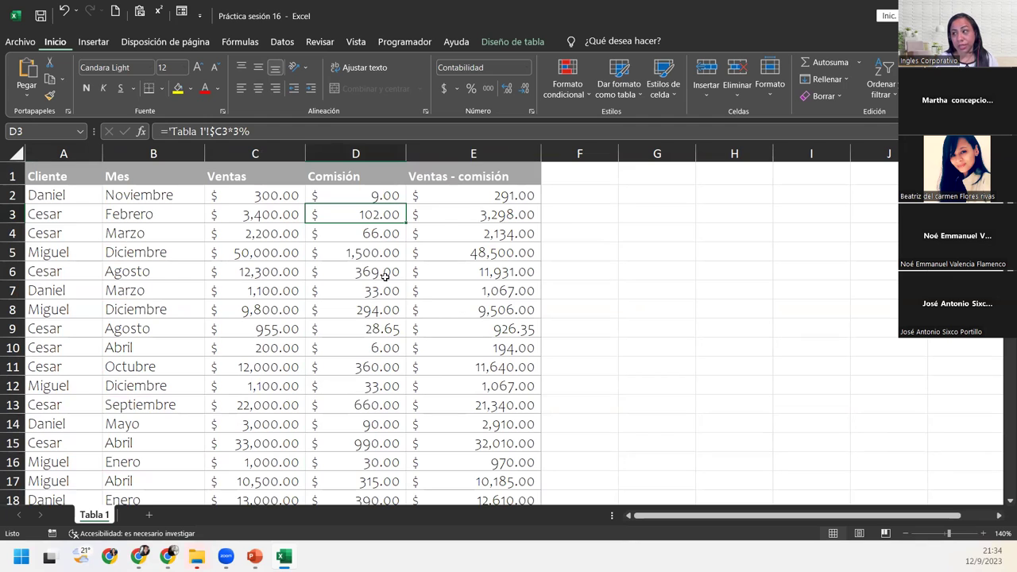
scroll(449, 389, down, 2)
scroll(449, 390, down, 5)
scroll(450, 389, down, 2)
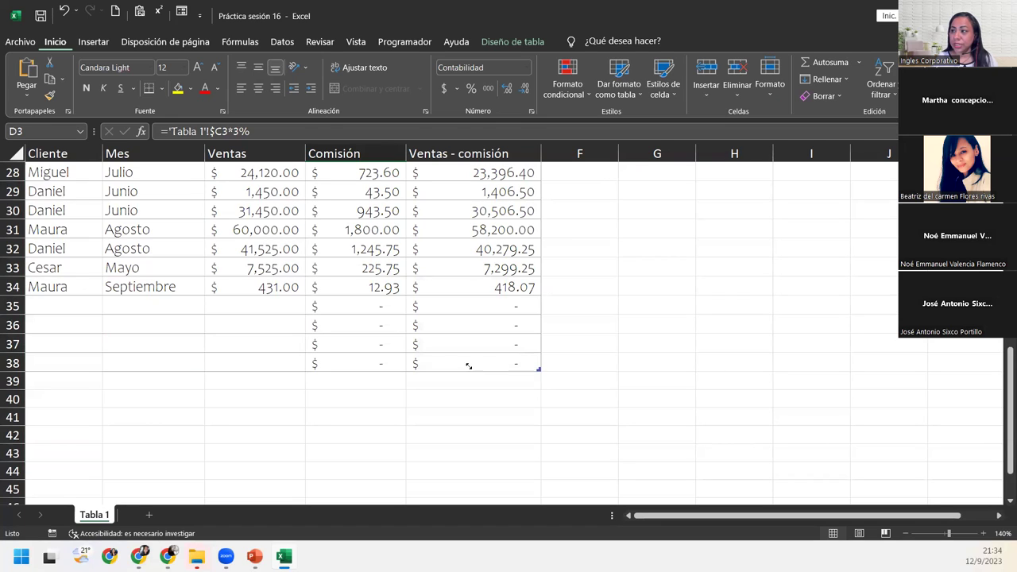
drag(468, 365, 433, 362)
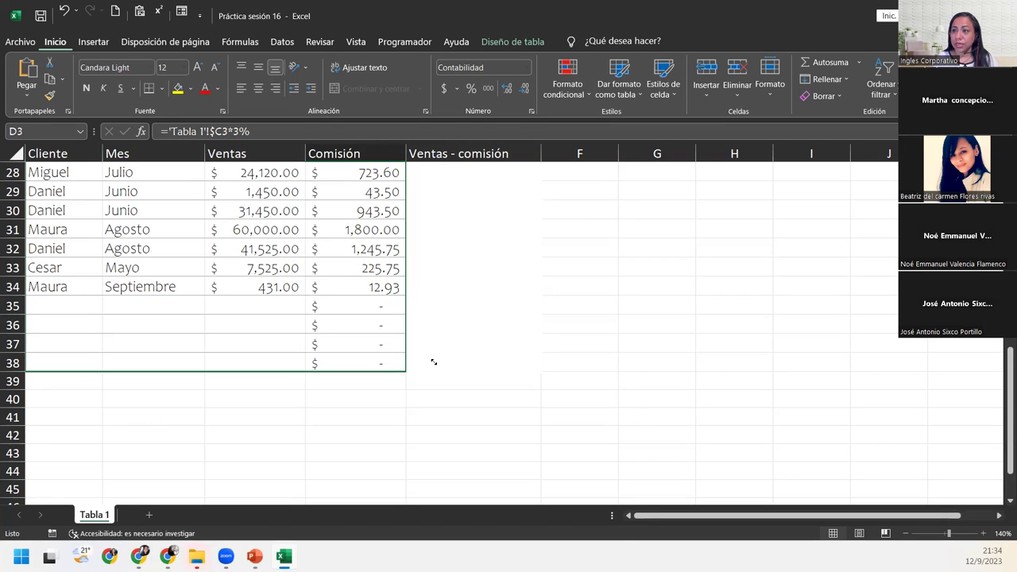
drag(433, 363, 433, 362)
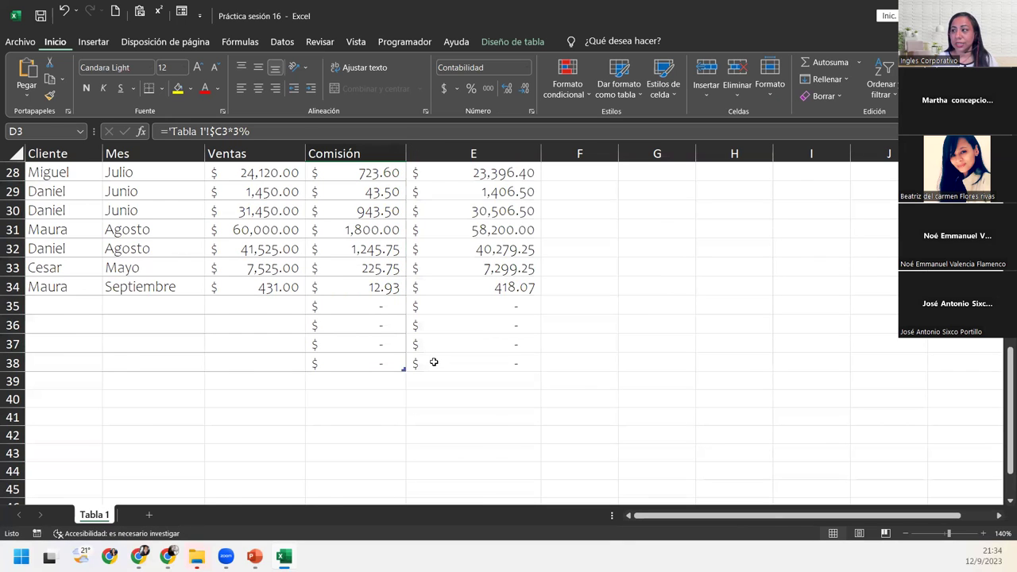
scroll(434, 362, up, 6)
scroll(434, 362, up, 3)
click(359, 179)
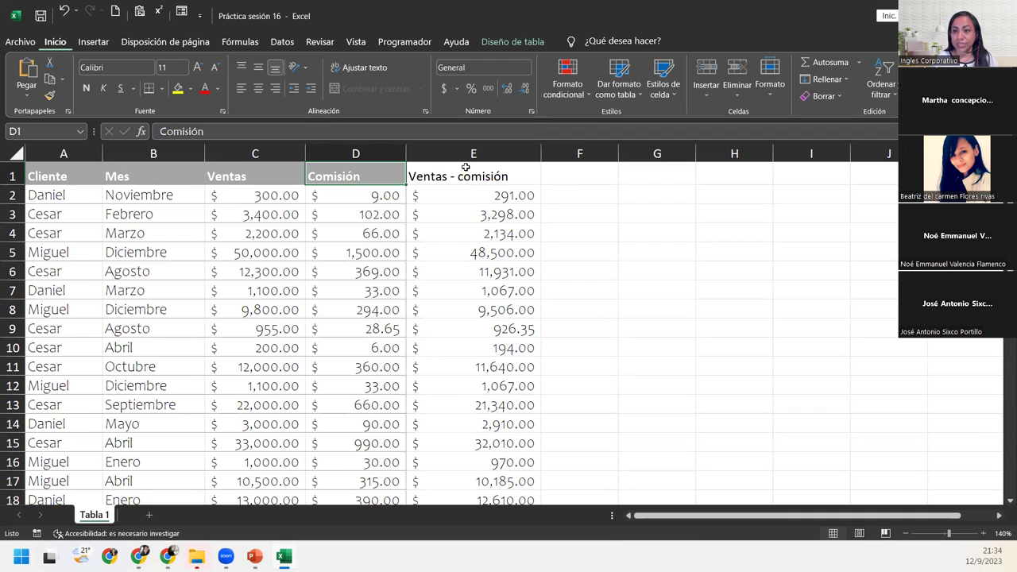
click(222, 227)
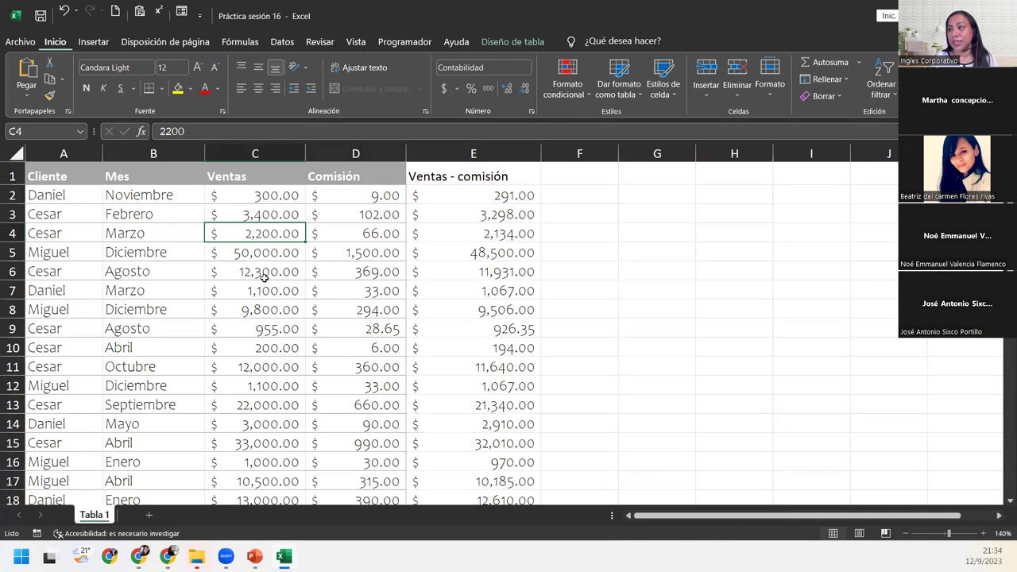
scroll(265, 277, down, 2)
scroll(264, 278, down, 1)
scroll(264, 277, down, 5)
scroll(264, 277, down, 1)
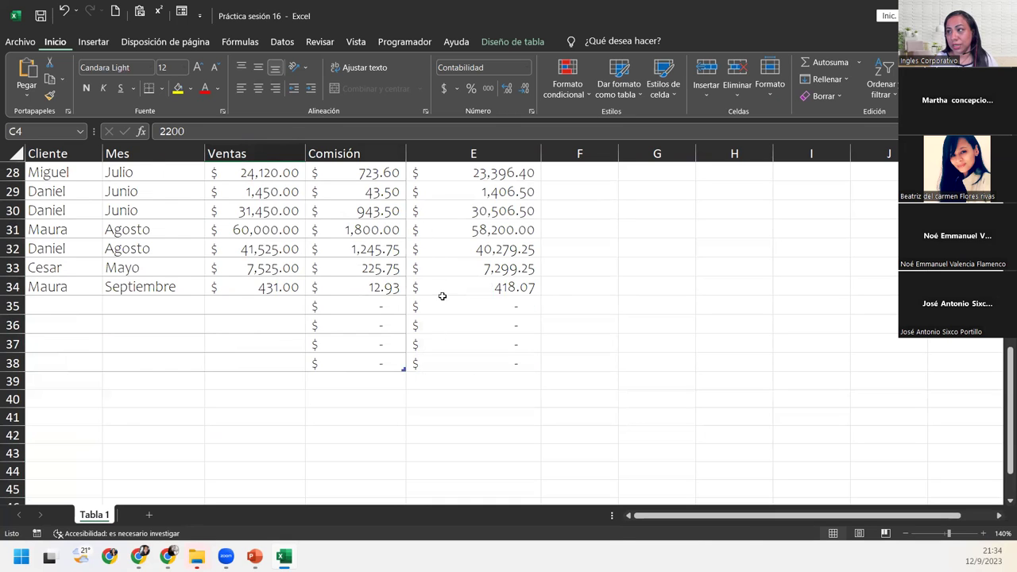
click(448, 245)
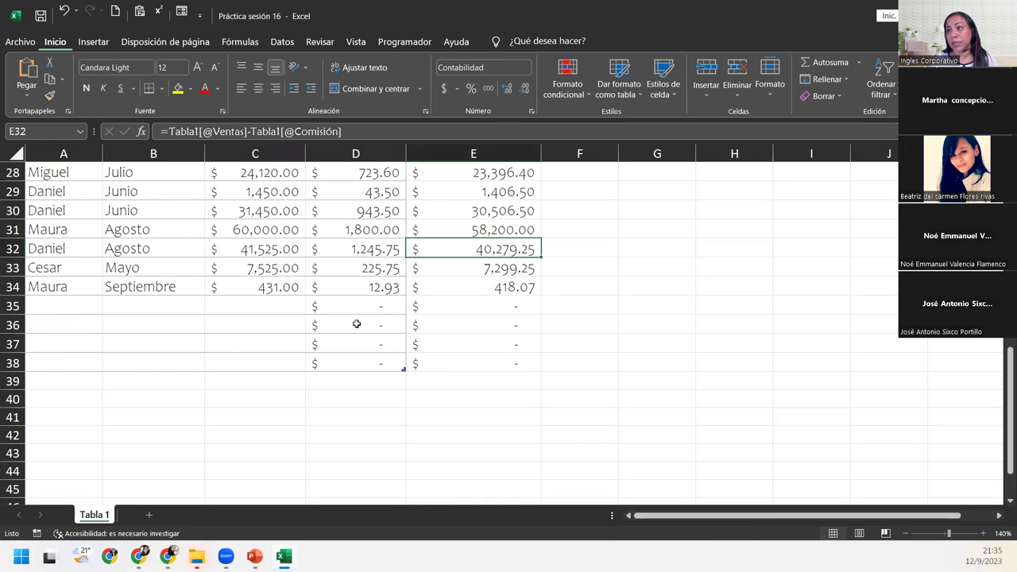
scroll(398, 329, up, 9)
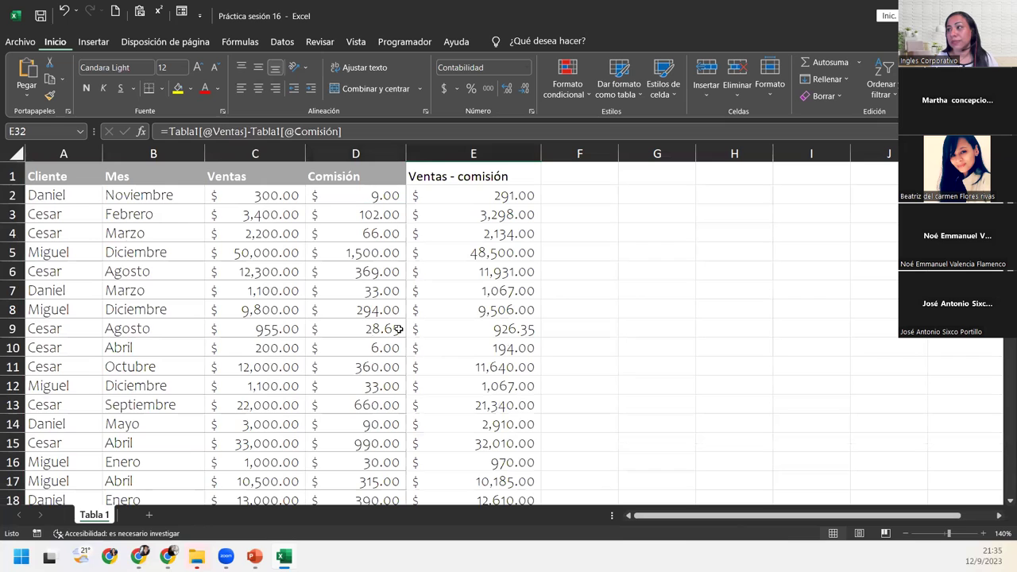
click(353, 192)
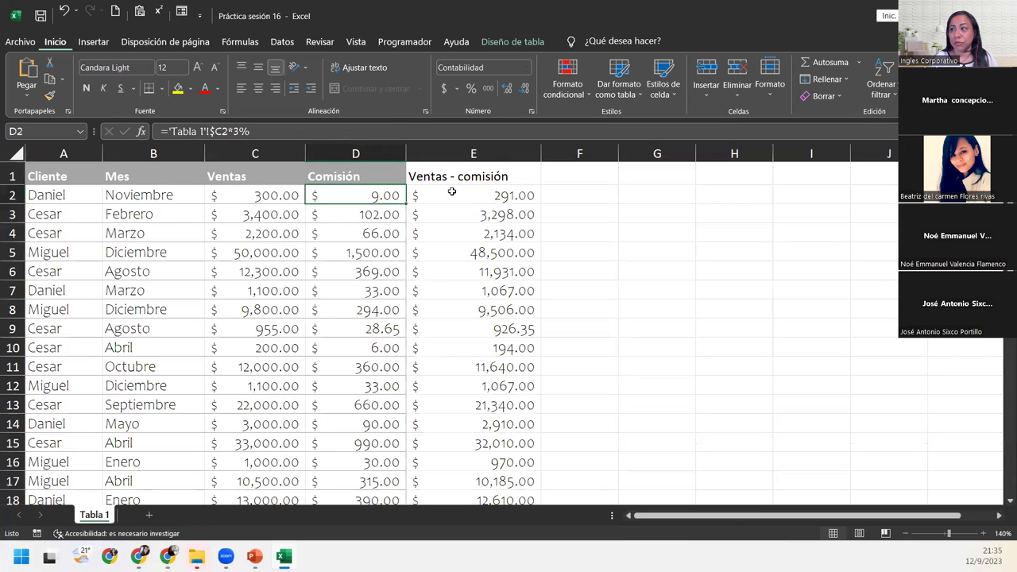
click(211, 265)
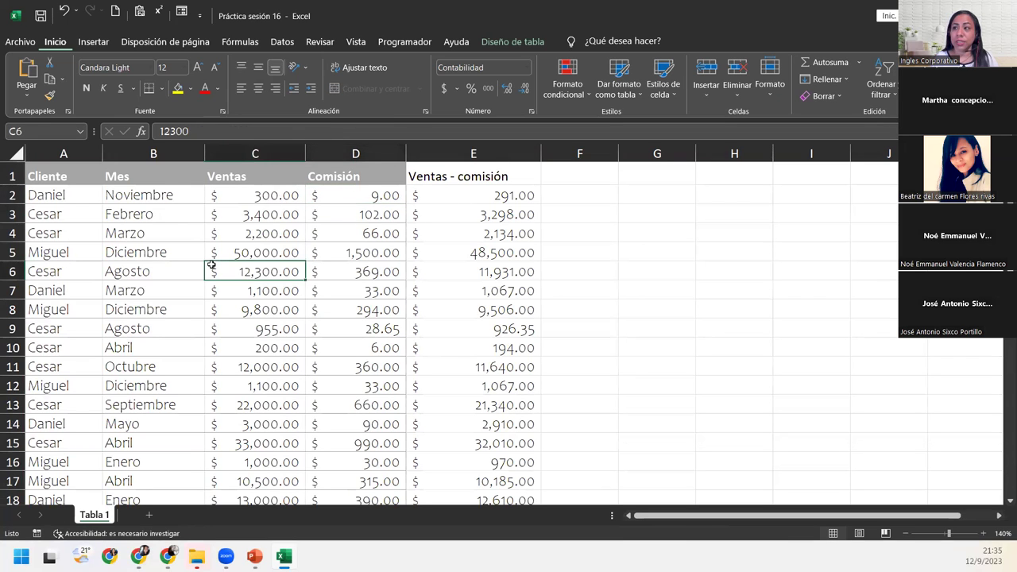
scroll(211, 265, down, 2)
scroll(211, 265, down, 1)
scroll(211, 264, down, 1)
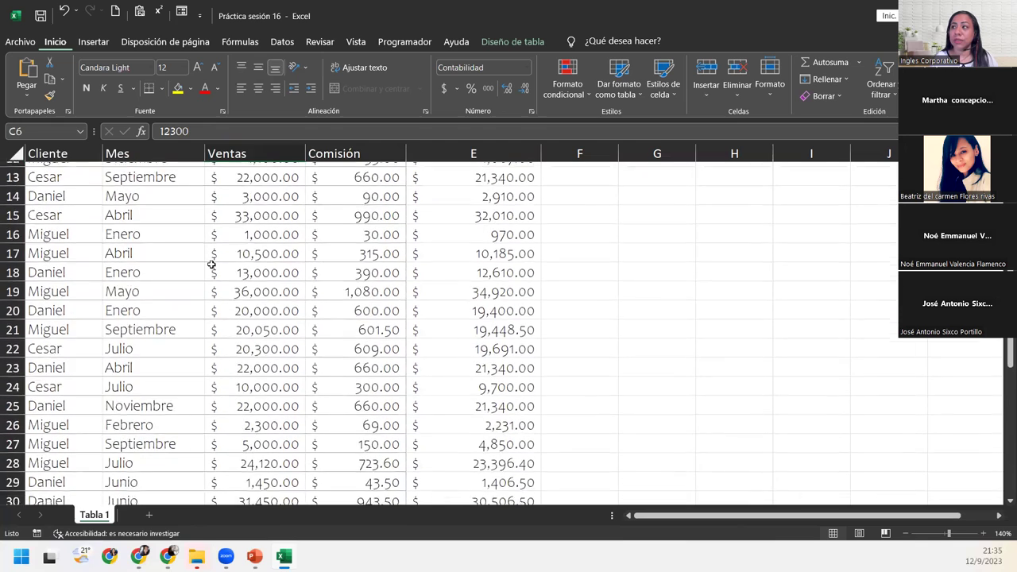
scroll(211, 265, down, 1)
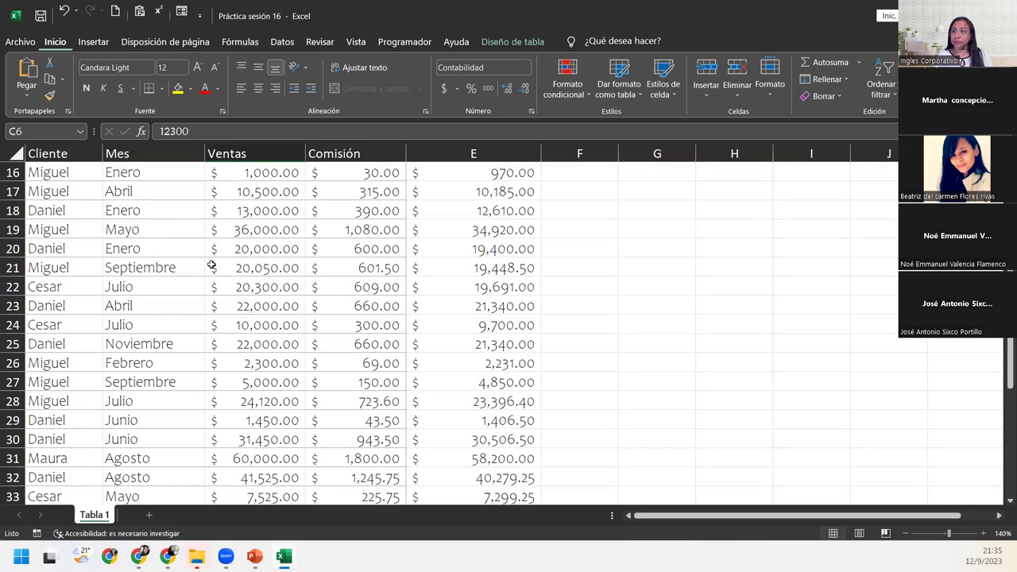
scroll(211, 266, down, 1)
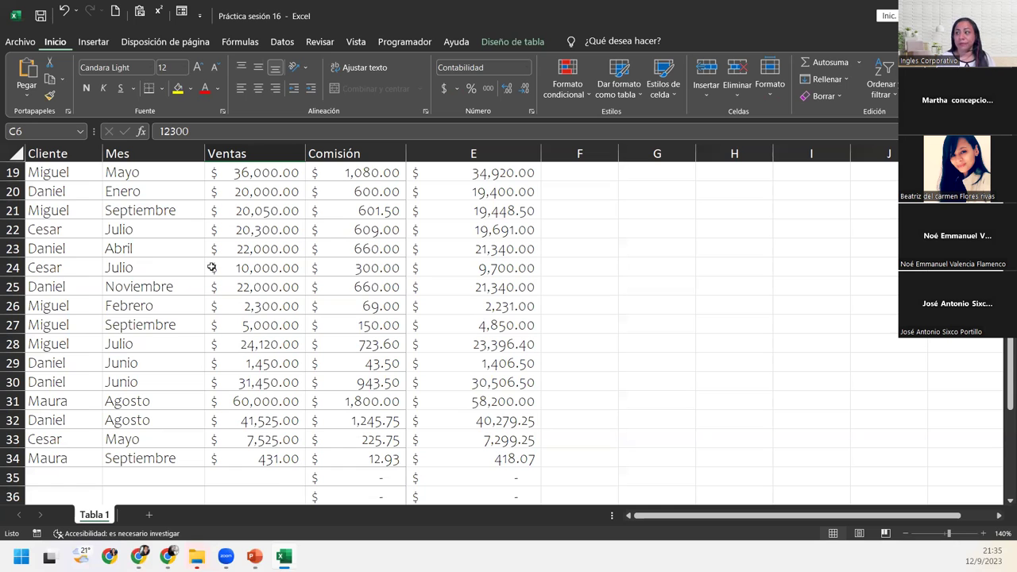
scroll(326, 321, up, 5)
scroll(329, 321, up, 1)
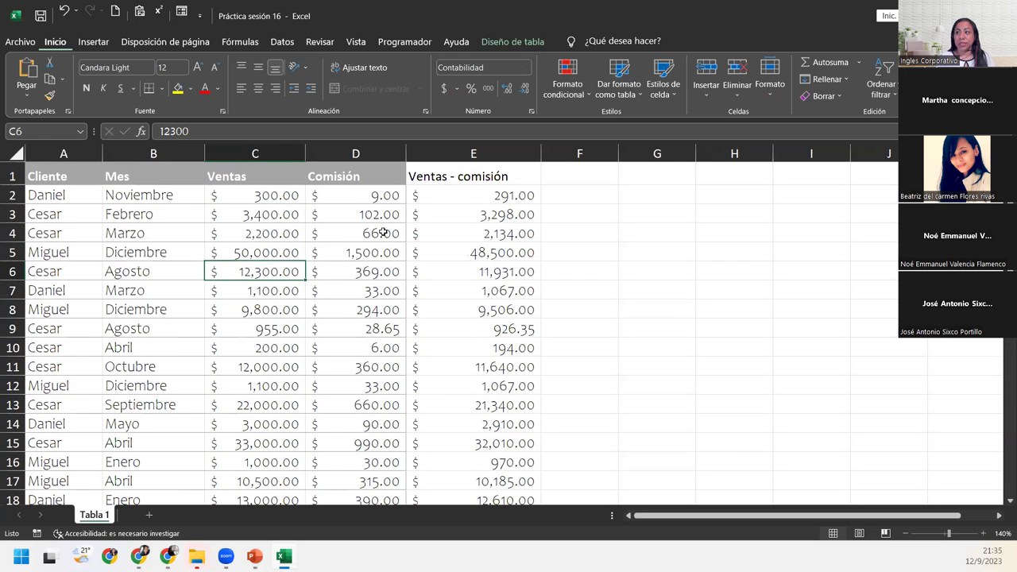
scroll(357, 346, down, 5)
scroll(357, 345, down, 4)
scroll(352, 341, down, 2)
scroll(358, 341, up, 5)
scroll(365, 342, up, 6)
scroll(373, 342, down, 5)
scroll(374, 341, down, 5)
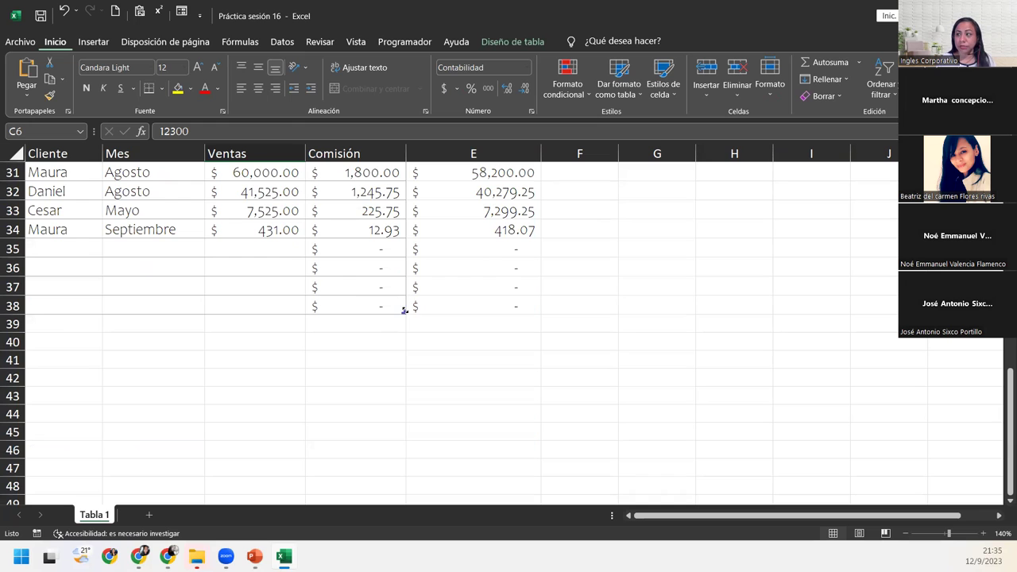
drag(416, 309, 517, 311)
scroll(518, 312, up, 5)
scroll(518, 312, up, 5)
scroll(518, 311, down, 3)
scroll(518, 311, down, 6)
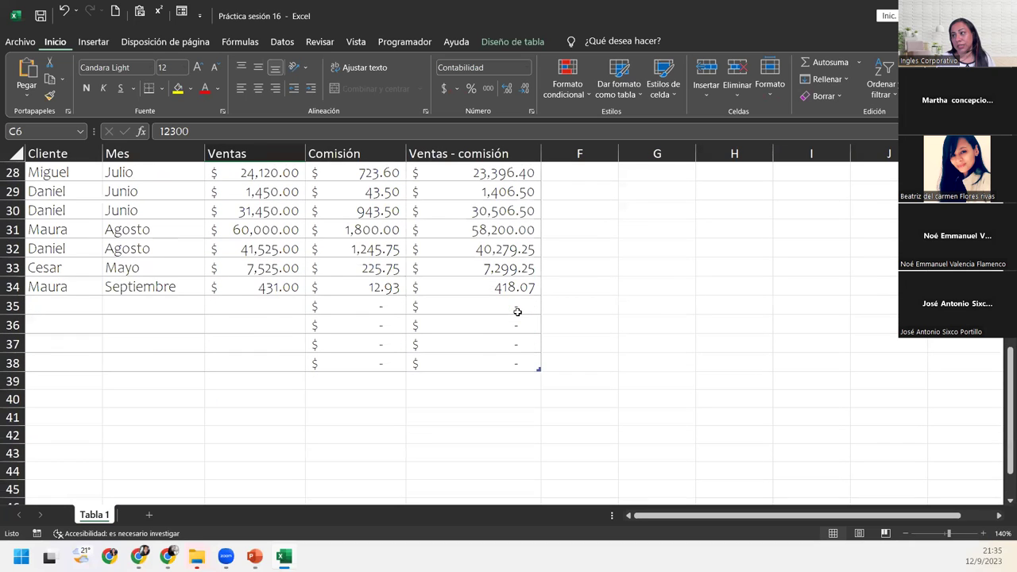
scroll(517, 311, up, 4)
scroll(517, 312, up, 5)
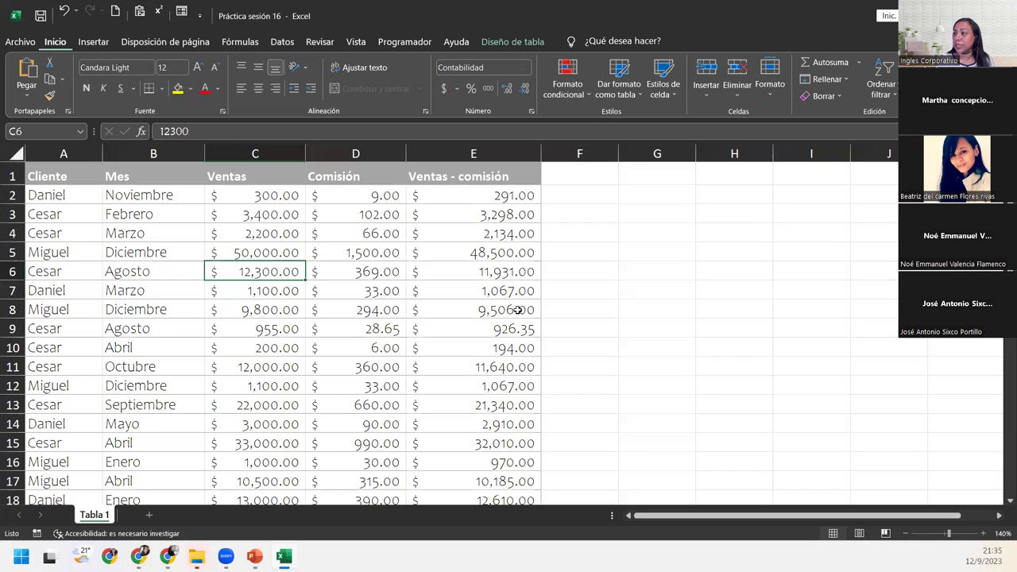
- AutoFit column E (Ventas - comisión) to its contents after a trial widening, then check cells E3 and C9
double_click(540, 151)
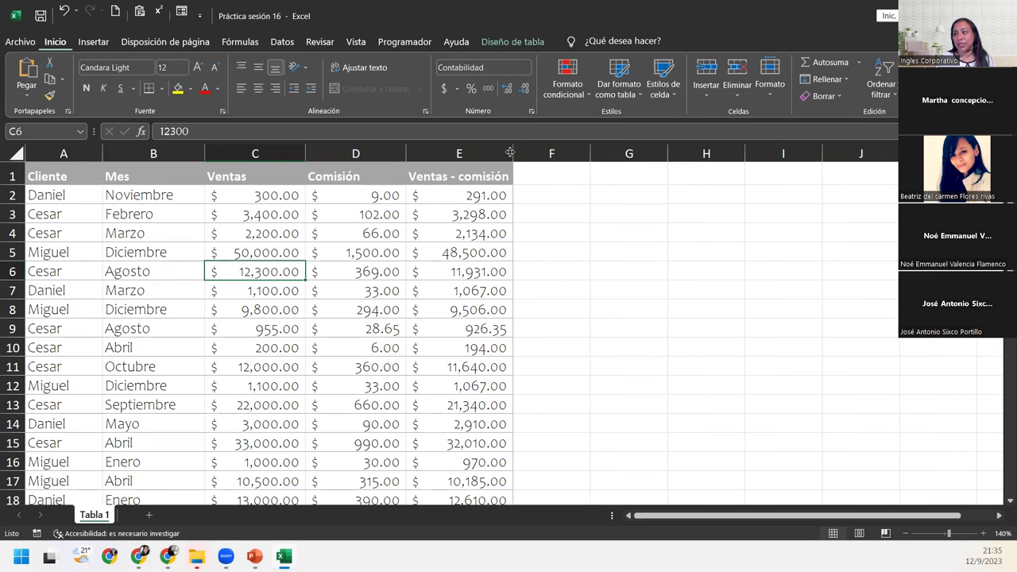
drag(510, 152, 600, 154)
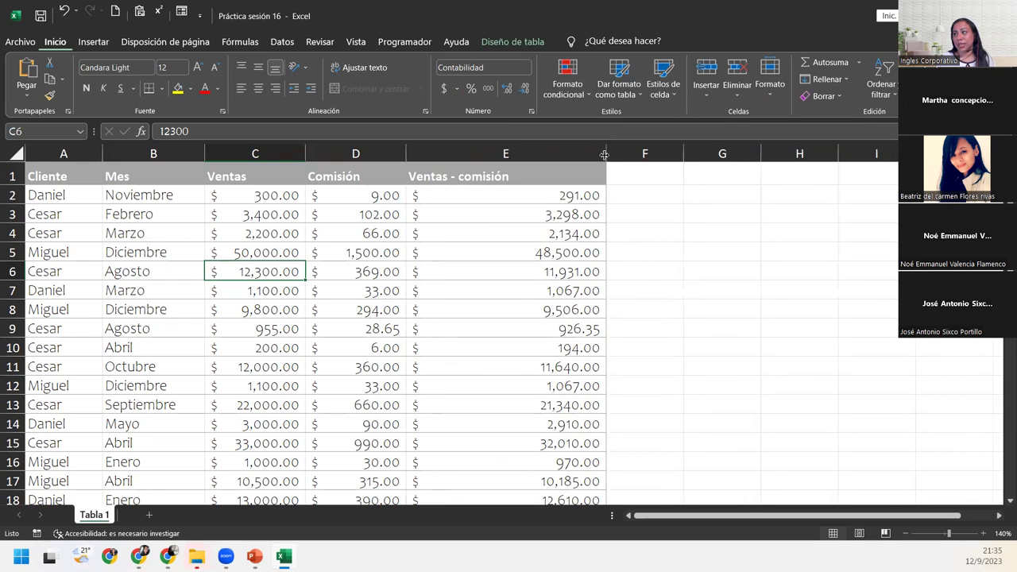
click(591, 154)
double_click(605, 154)
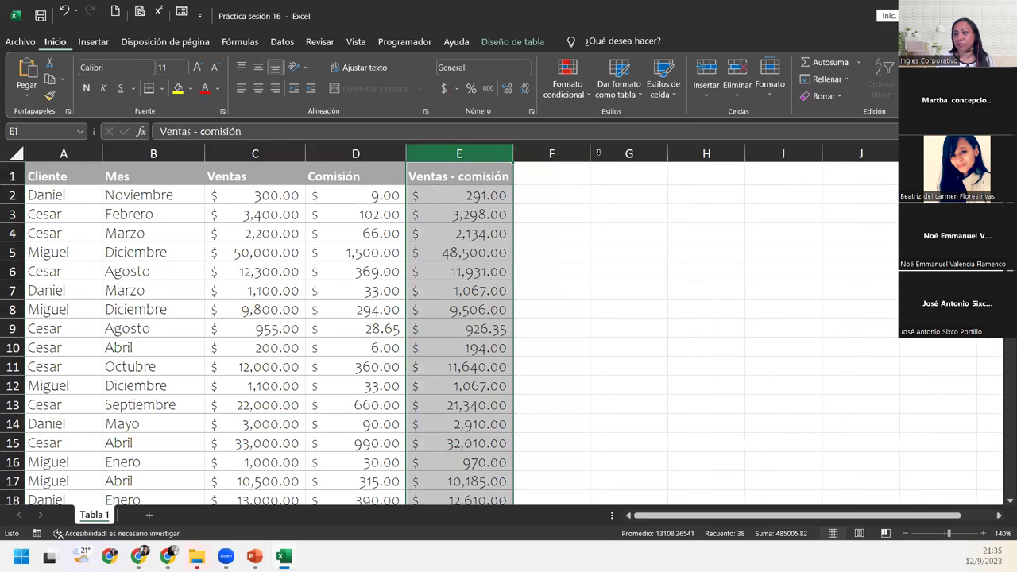
click(483, 212)
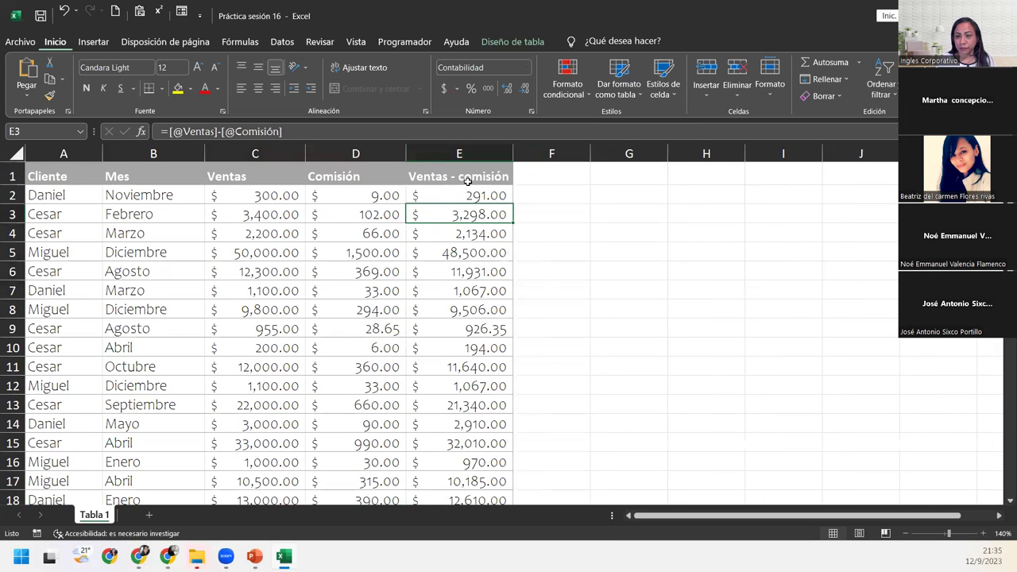
click(213, 337)
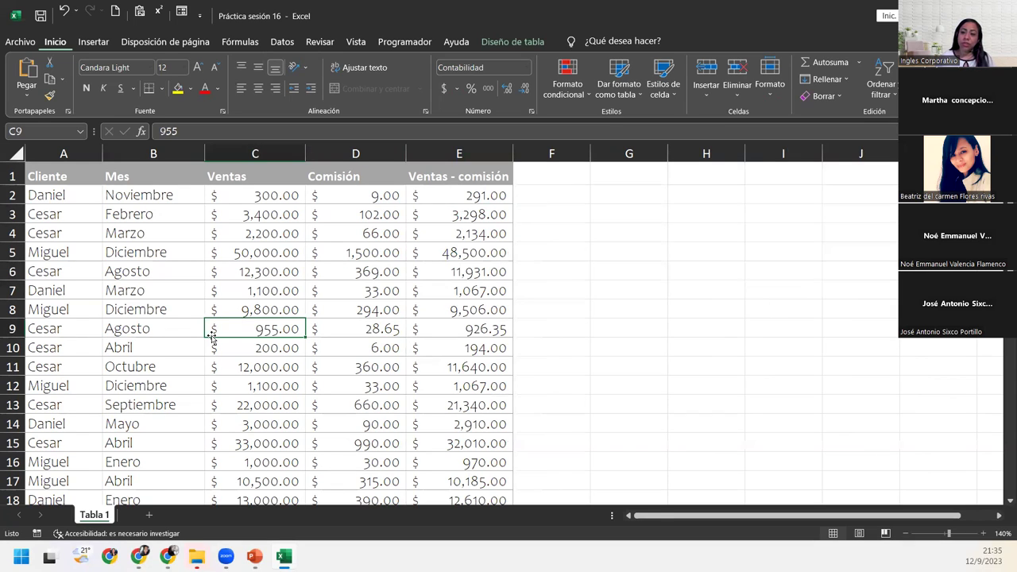
click(599, 194)
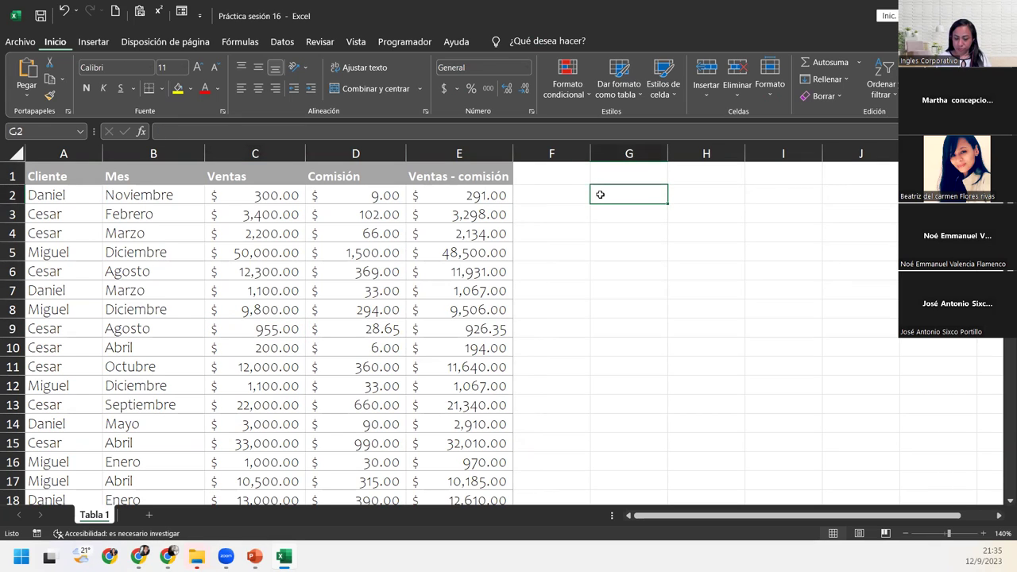
- Copy the sales table block A1:E11 and paste it starting at G1
mouse_move(65, 176)
mouse_down()
mouse_move(458, 277)
mouse_move(458, 370)
mouse_up()
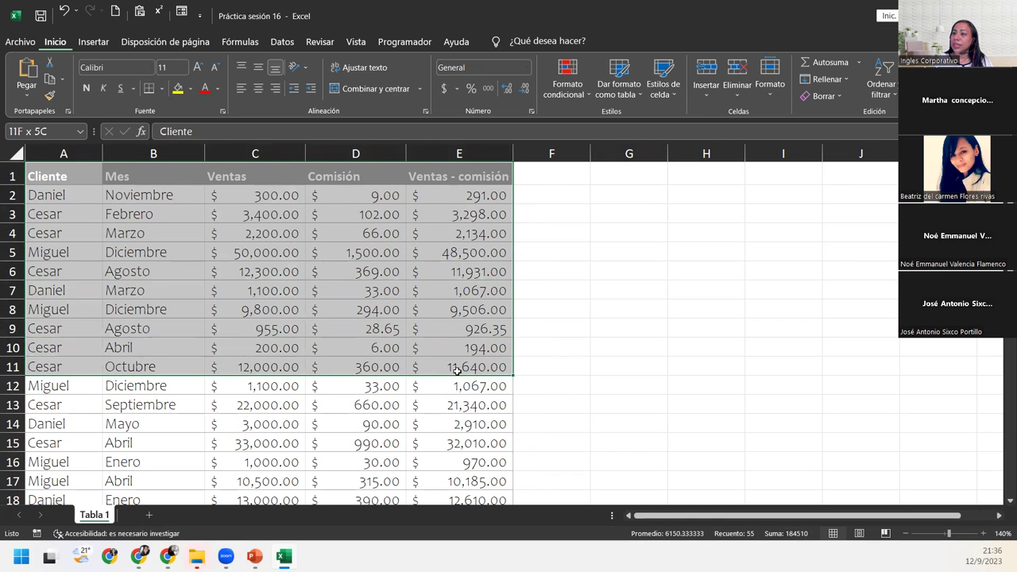
drag(458, 370, 458, 370)
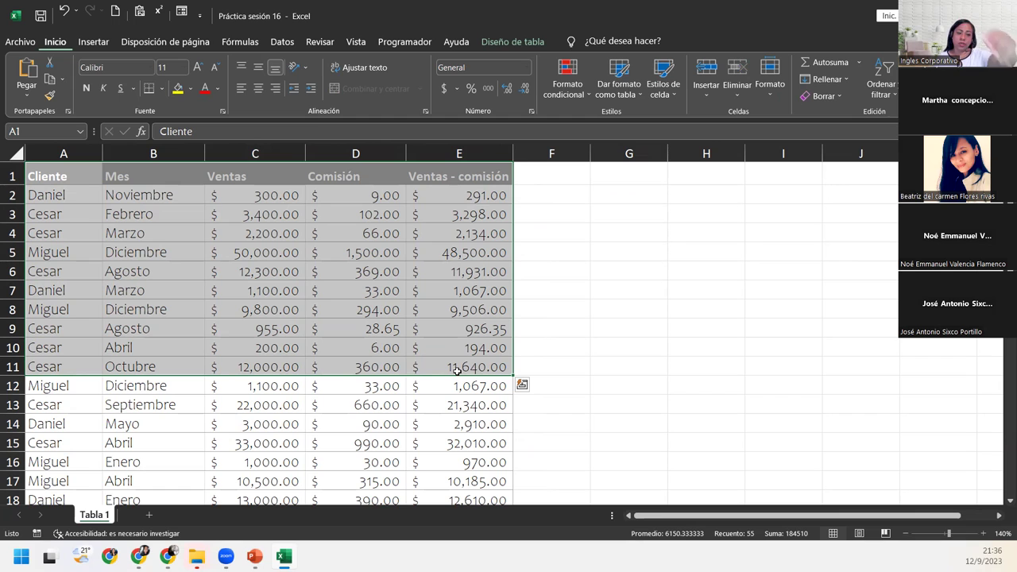
key(ctrl+c)
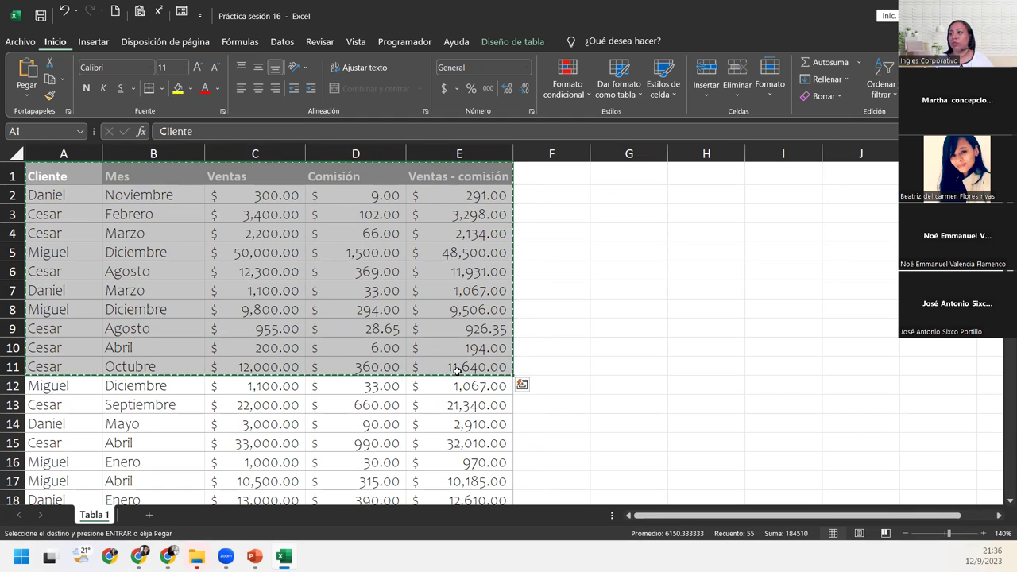
click(654, 182)
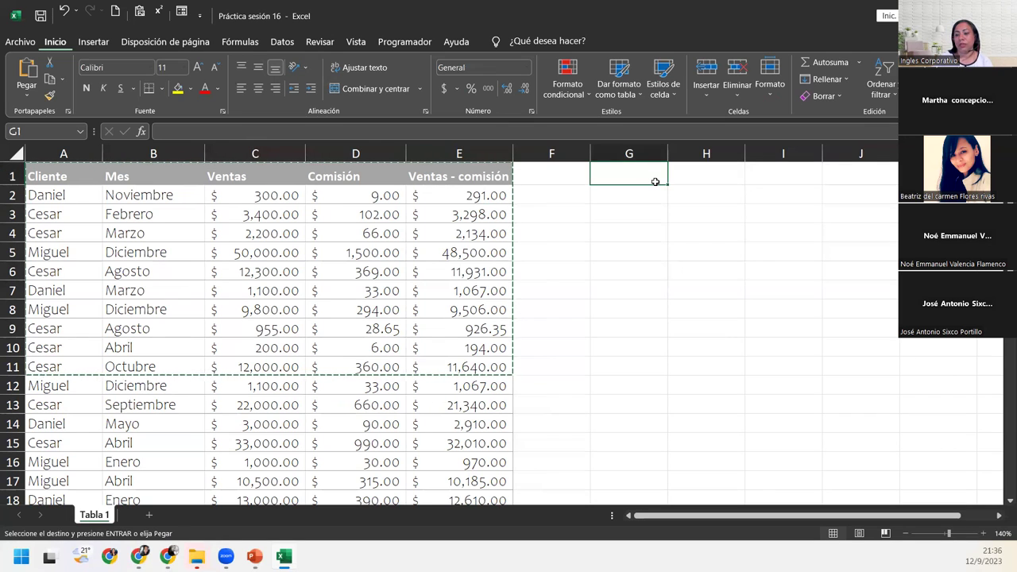
key(Return)
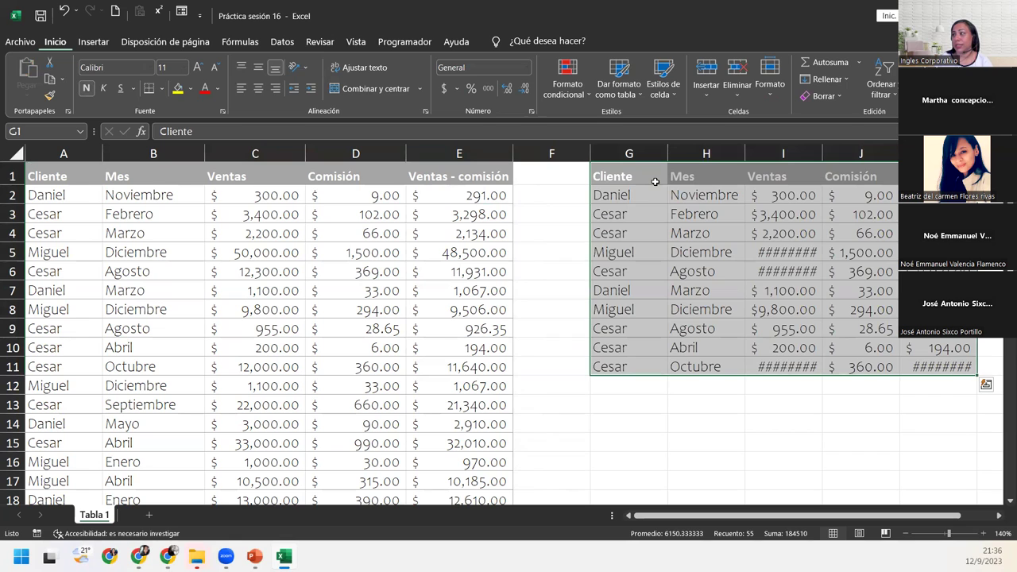
- Check the pasted values, such as Noviembre, and the D5 commission formula
click(655, 182)
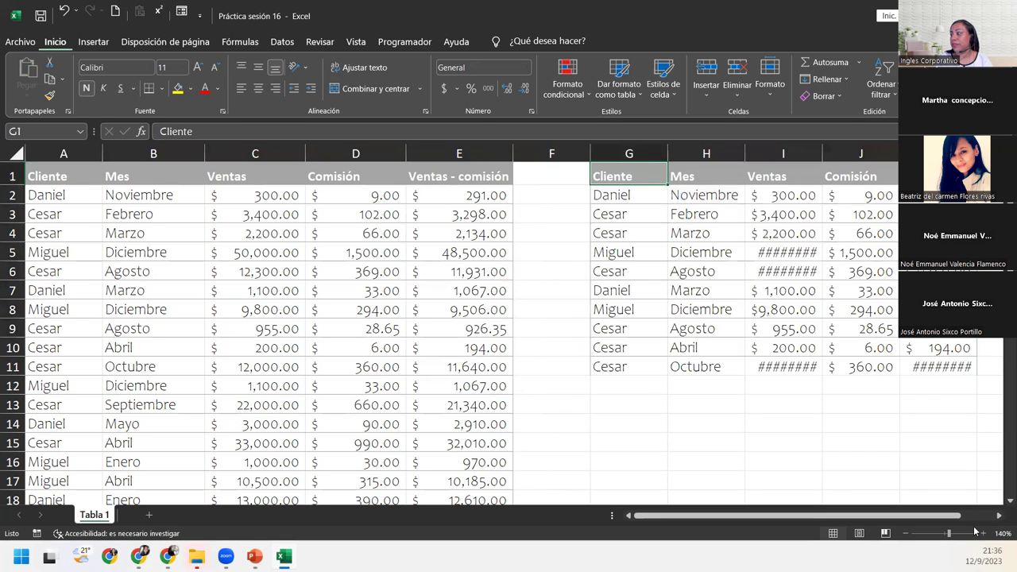
click(999, 516)
click(999, 517)
click(465, 216)
click(501, 196)
scroll(524, 262, down, 3)
scroll(397, 278, up, 3)
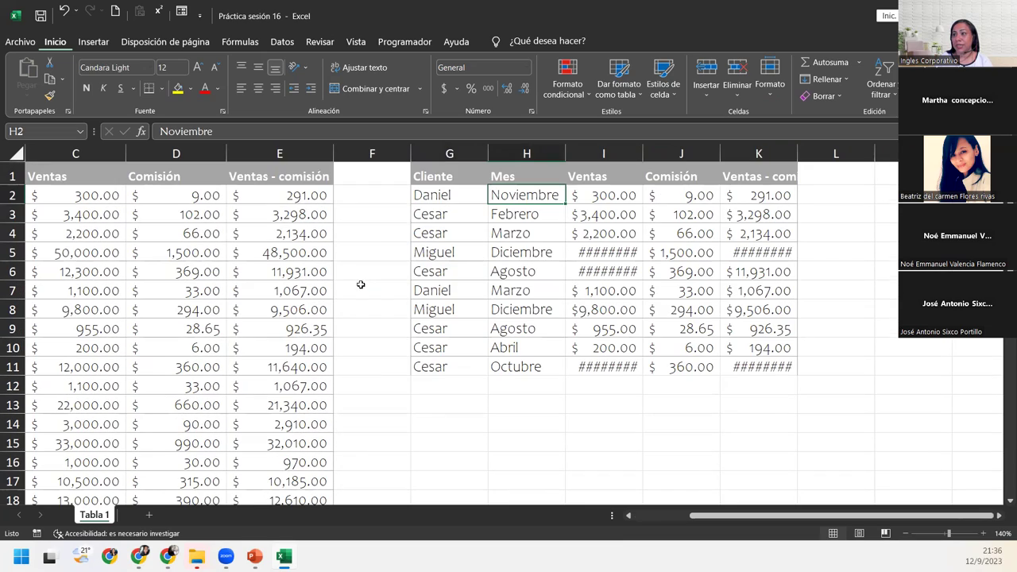
click(157, 246)
scroll(247, 263, down, 4)
scroll(250, 263, up, 3)
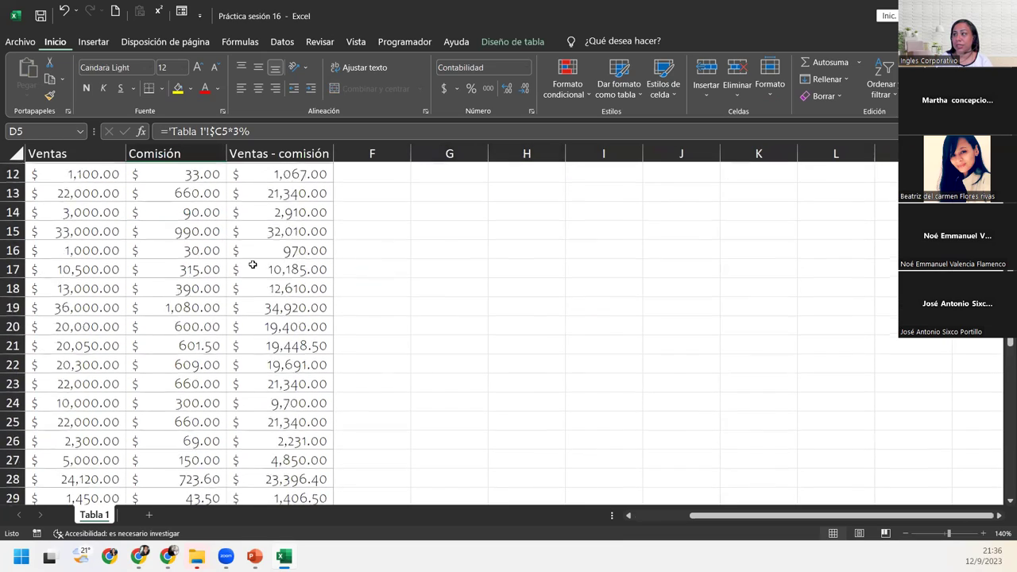
scroll(253, 265, down, 1)
scroll(253, 265, down, 2)
scroll(253, 265, up, 3)
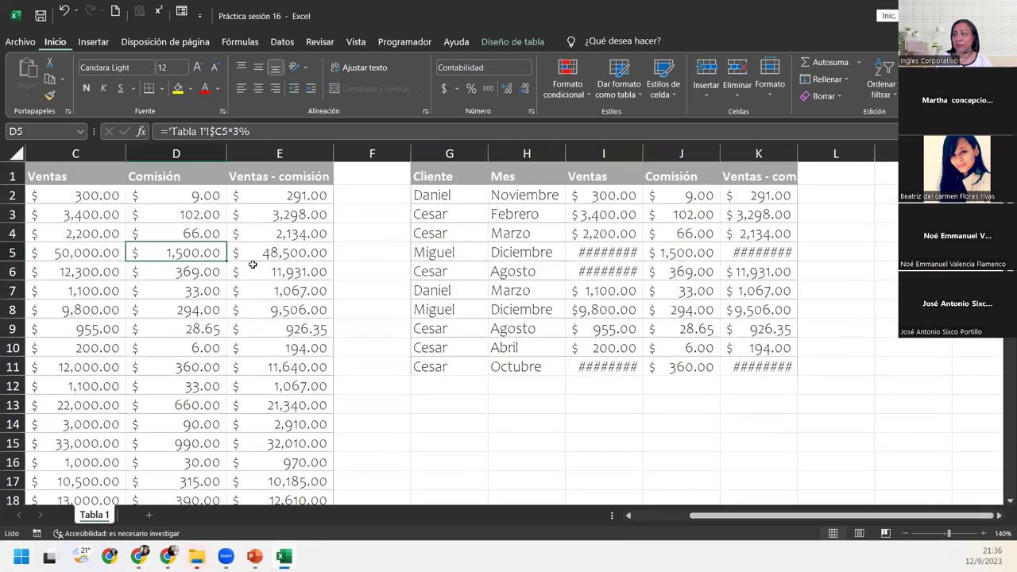
- Widen columns I and K so their amounts show, and inspect the K8, K11 and G6 cells
drag(641, 153, 650, 153)
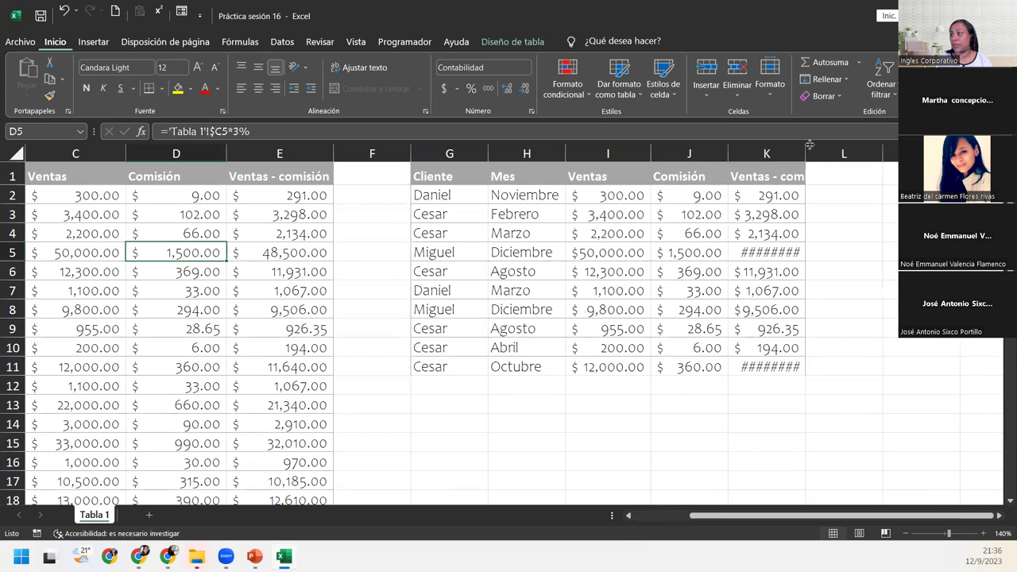
drag(809, 143, 835, 144)
click(781, 315)
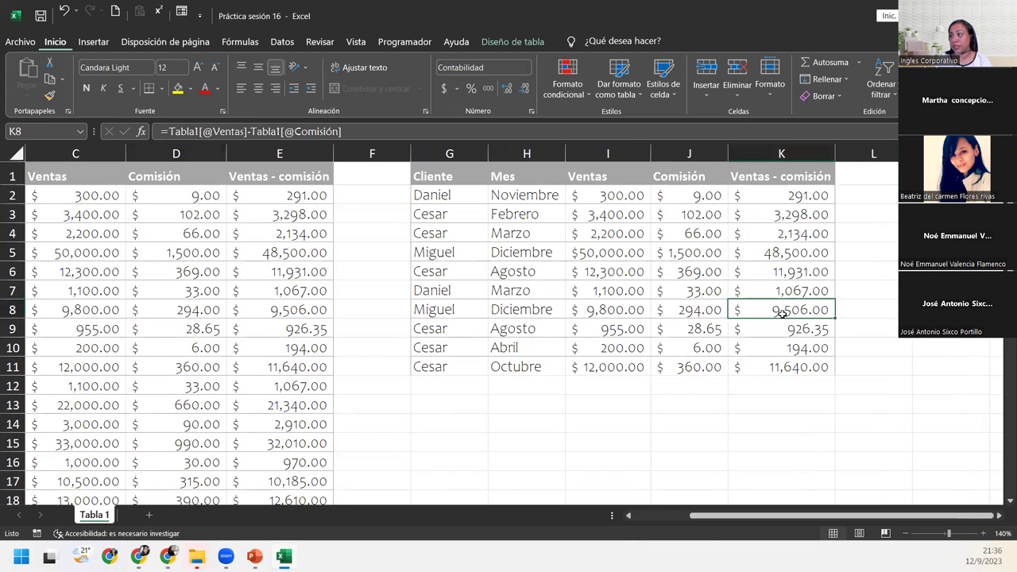
click(822, 366)
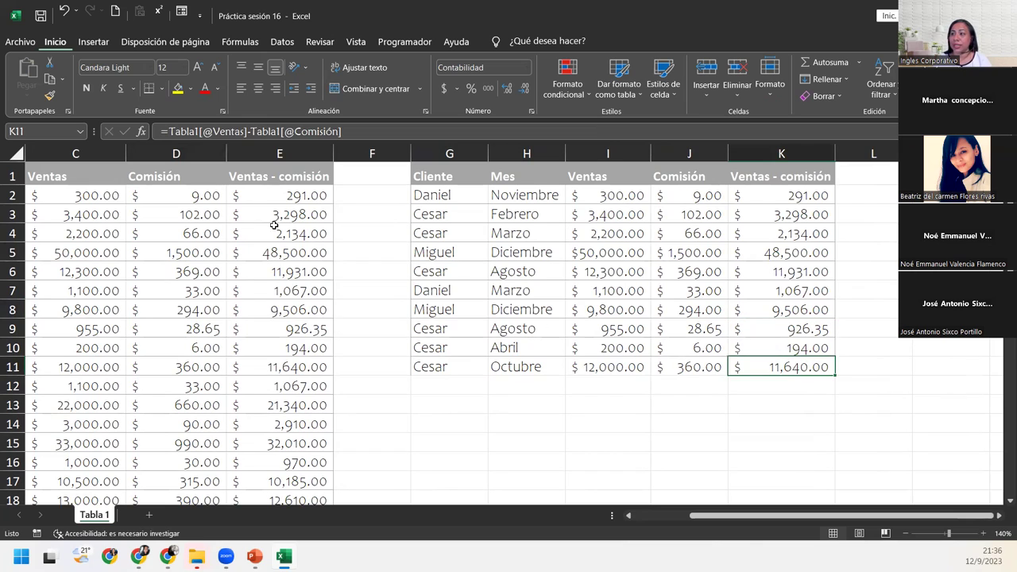
click(76, 273)
click(456, 270)
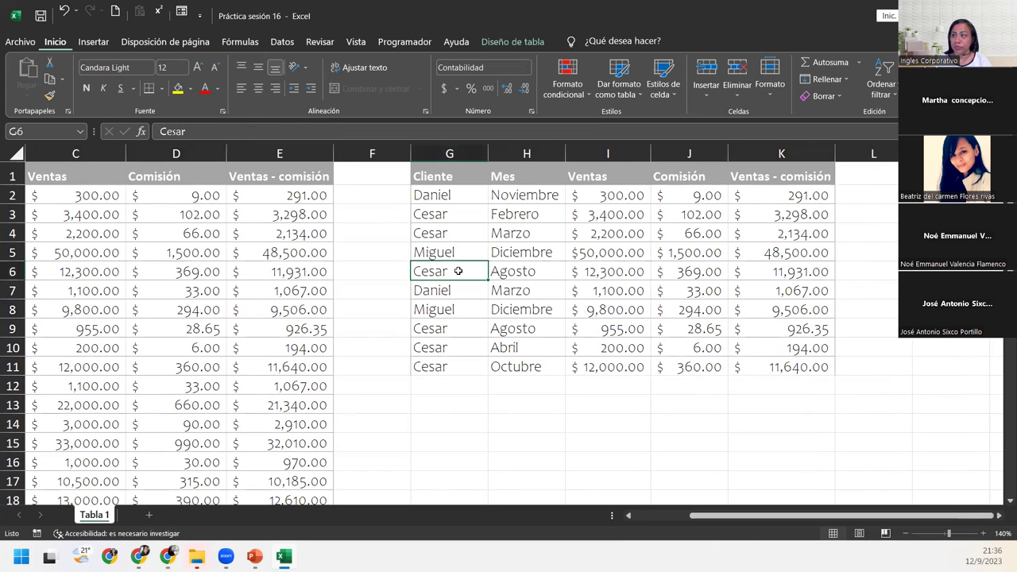
- Select the pasted headers G1:K1, then undo the paste and column widening
drag(450, 172, 798, 180)
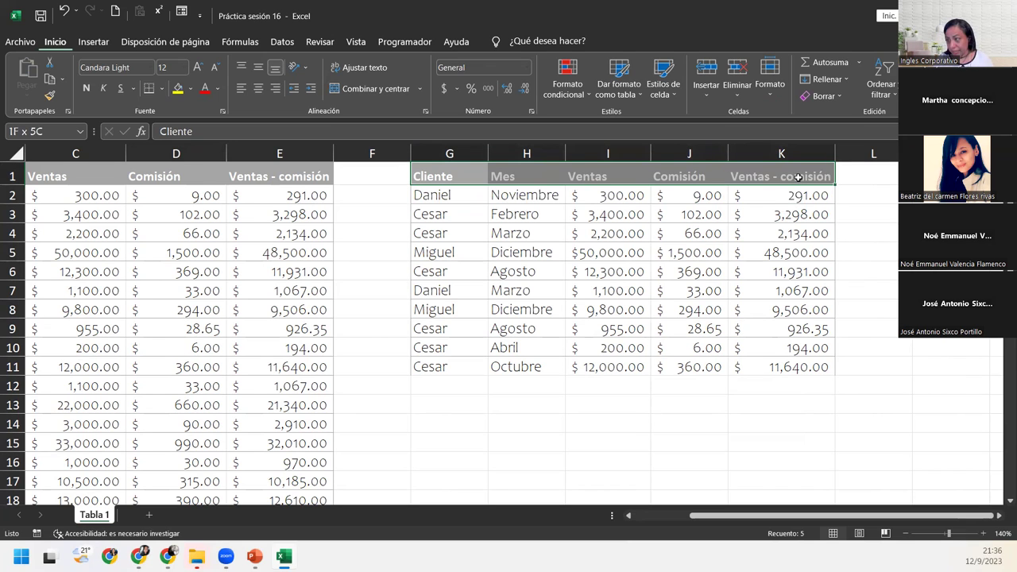
drag(798, 177, 798, 177)
key(ctrl+z)
key(ctrl+z)
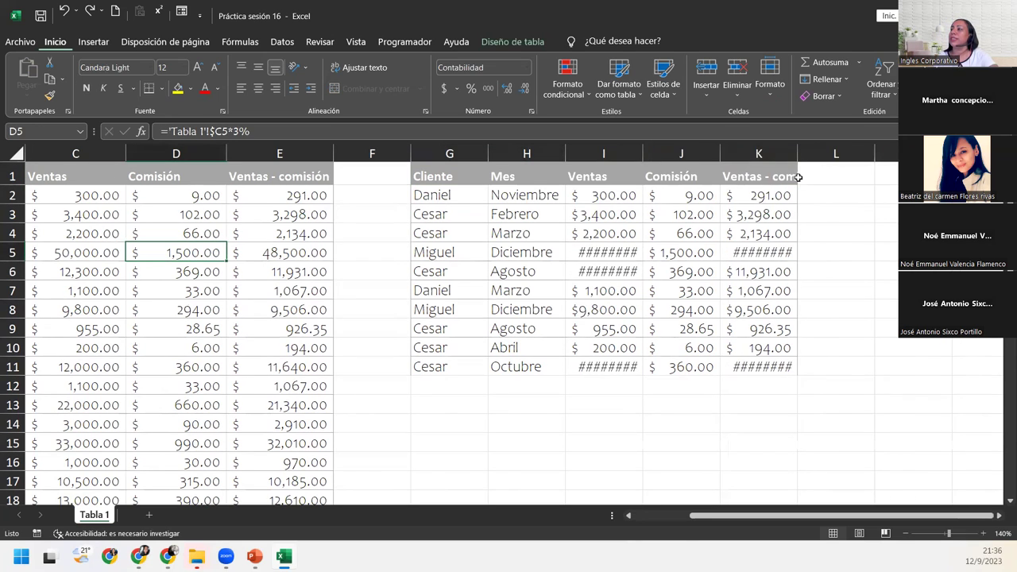
key(ctrl+z)
- Paste the copied block at G1 with Pegar valores (values only), then cancel the pending copy
click(451, 178)
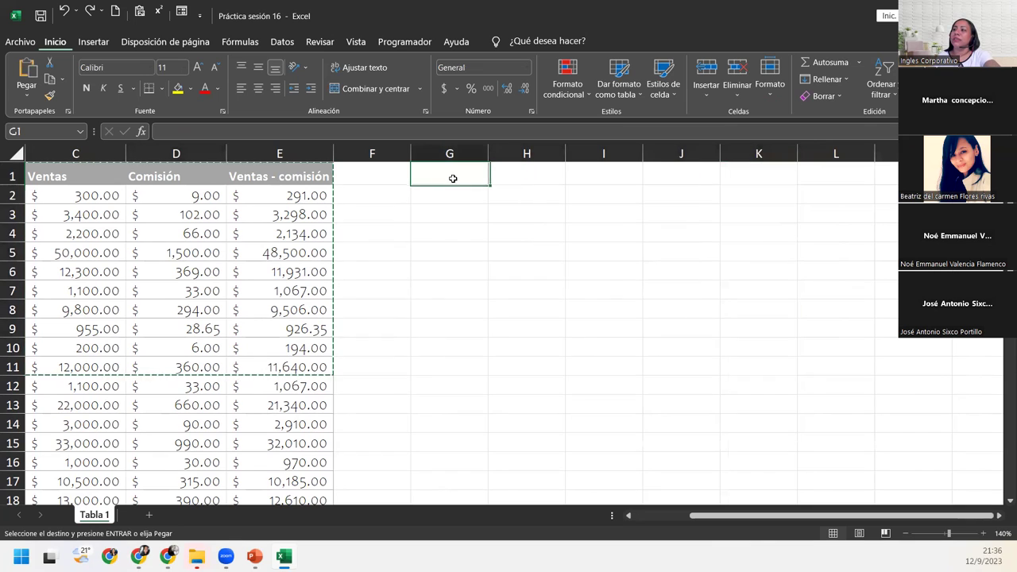
click(28, 98)
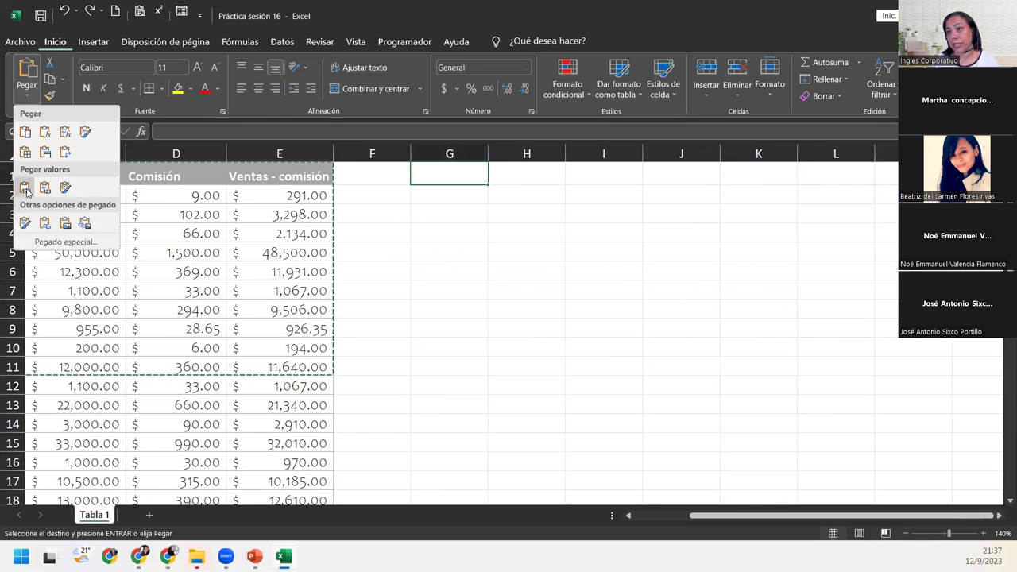
click(24, 189)
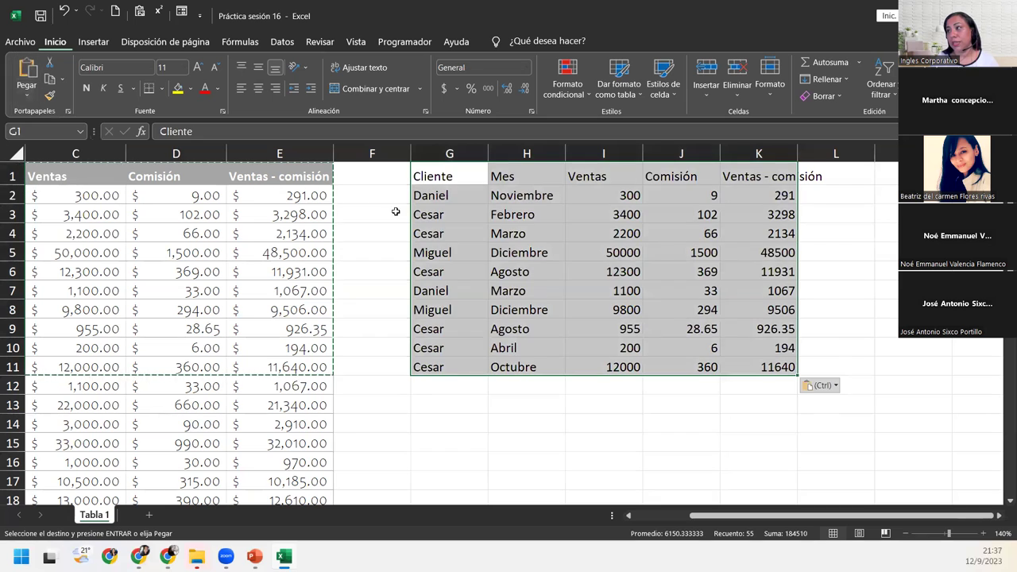
click(451, 188)
key(Escape)
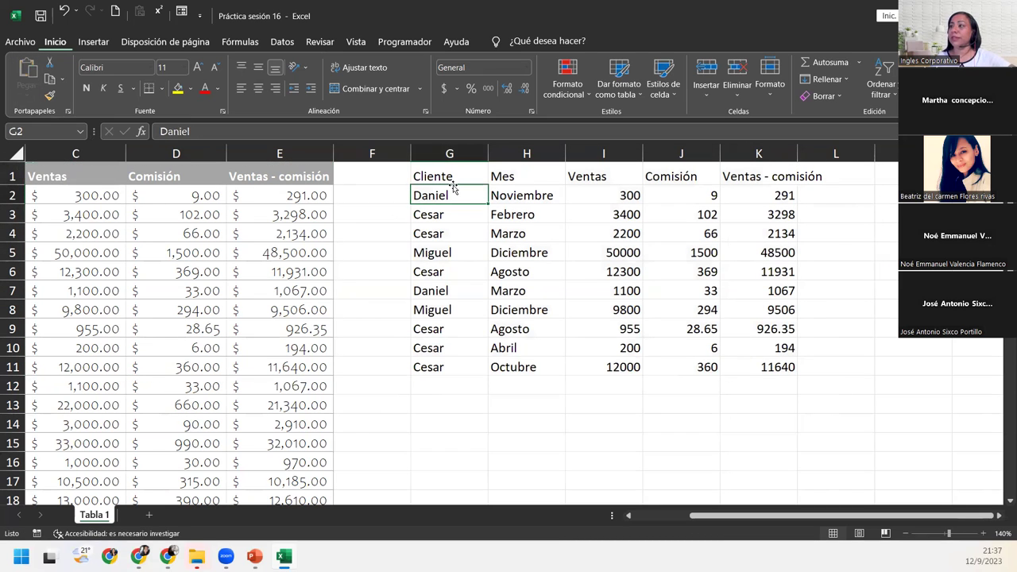
click(453, 178)
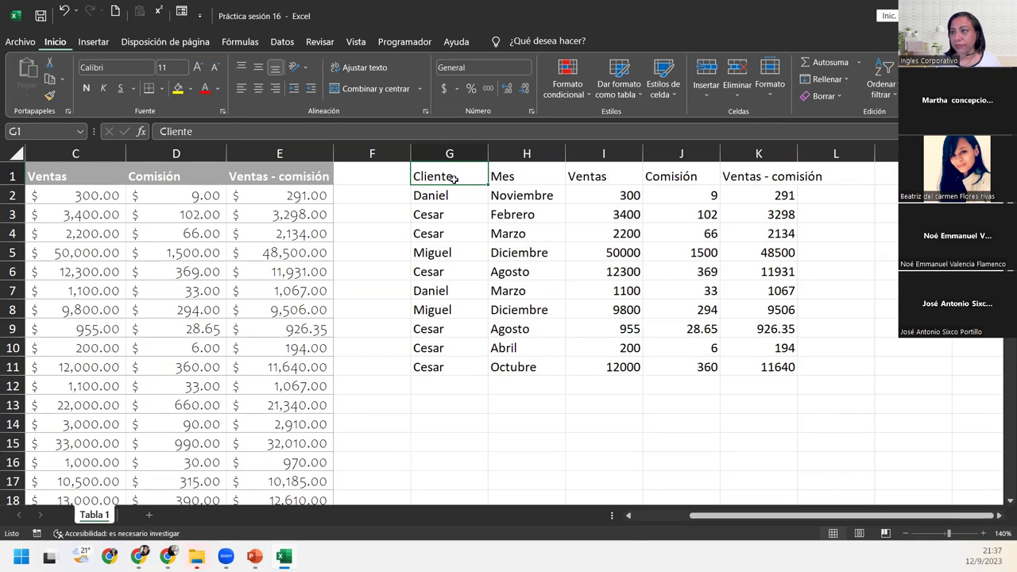
- Select the headers G1:K1 and autofit column K to the Ventas - comisión header
click(728, 515)
drag(727, 515, 713, 515)
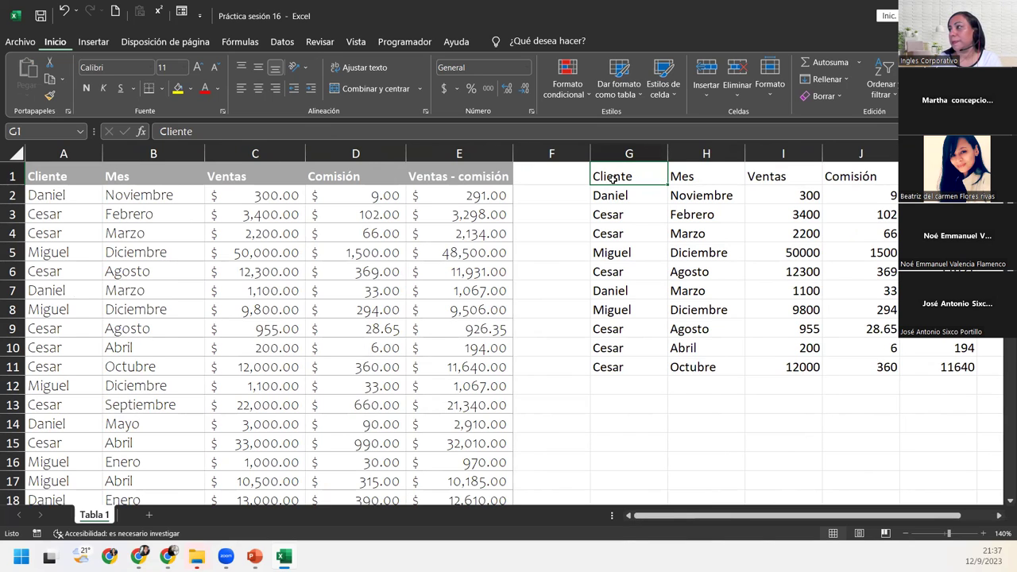
drag(613, 178, 781, 181)
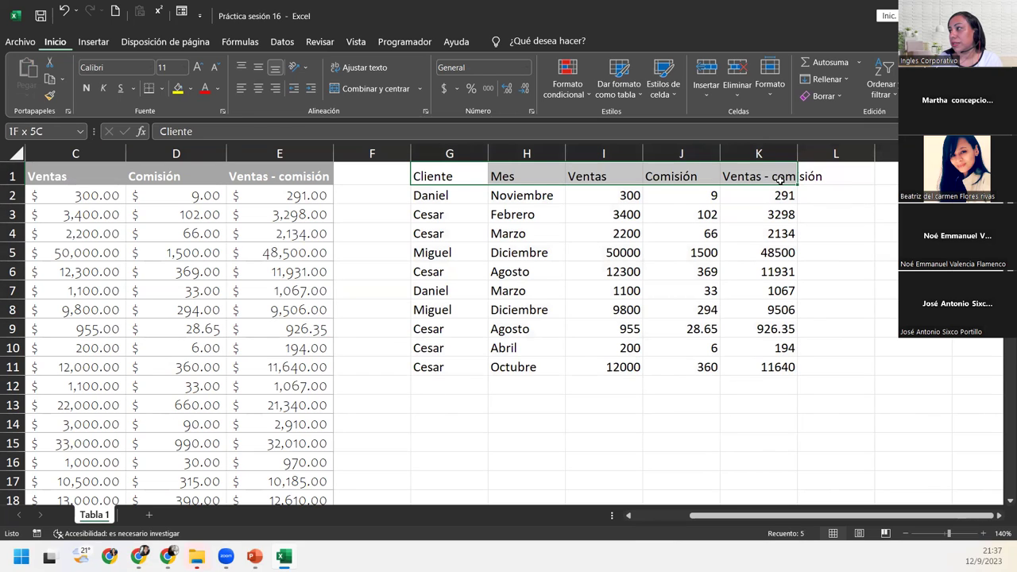
drag(781, 180, 781, 180)
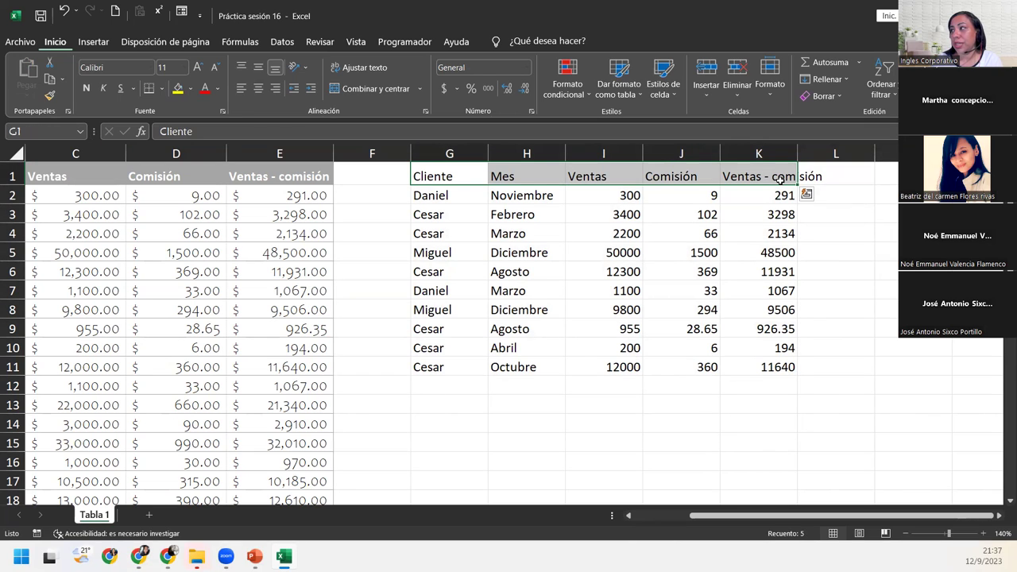
double_click(797, 154)
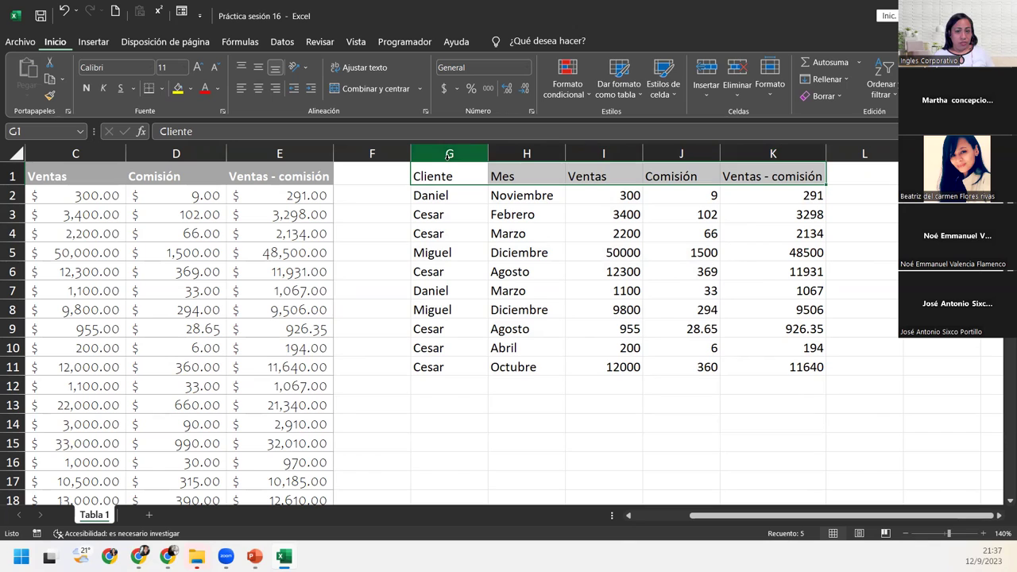
- Give G1:K1 a Blanco, Fondo 1, Oscuro 25% fill, white font, and horizontal and vertical centring
click(190, 89)
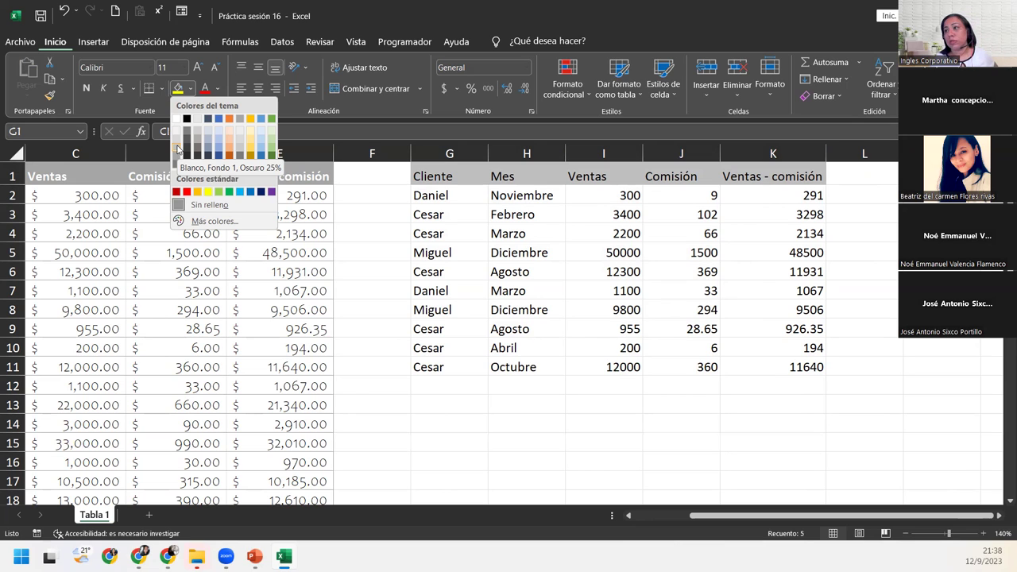
click(177, 149)
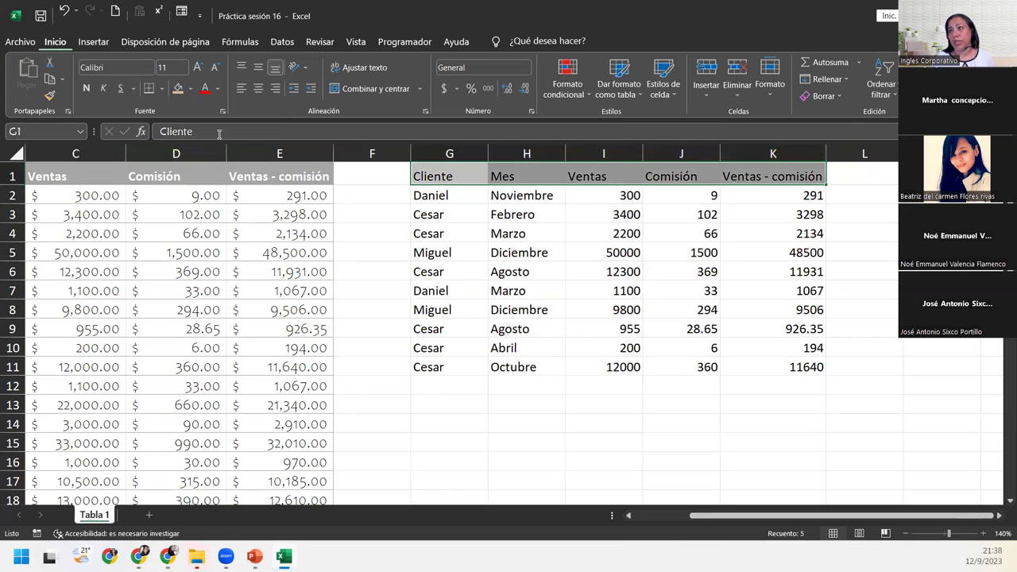
click(220, 89)
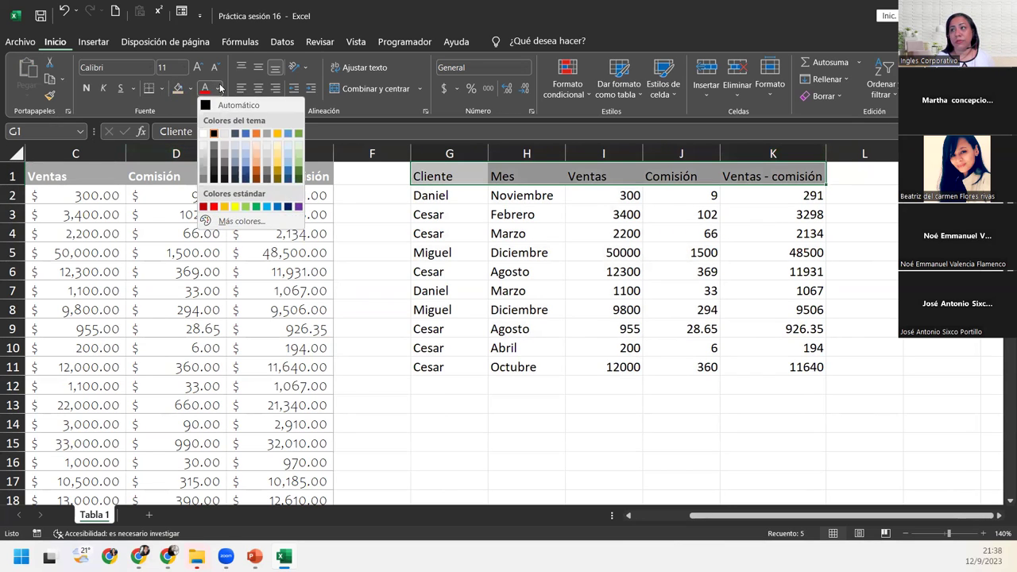
click(212, 132)
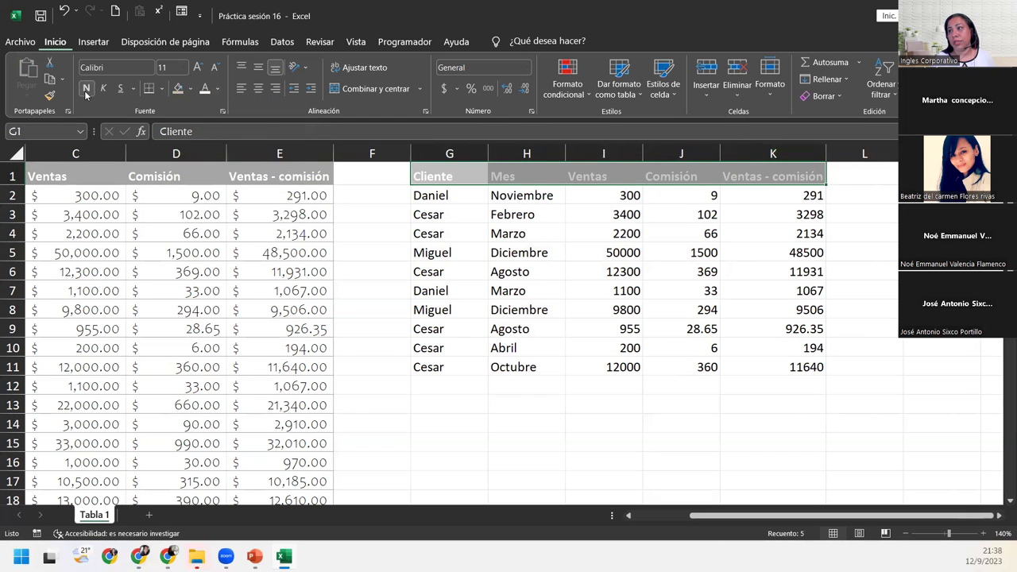
click(258, 88)
click(258, 67)
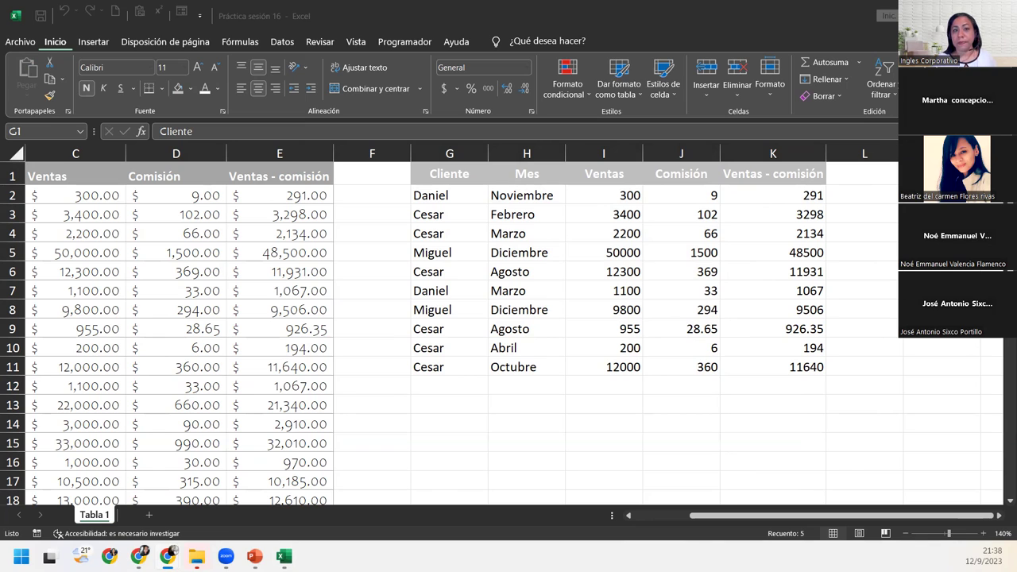
click(459, 185)
- Set the font of the G1:K11 table to Candara Light
mouse_move(459, 185)
mouse_down()
mouse_move(768, 359)
mouse_move(768, 368)
mouse_up()
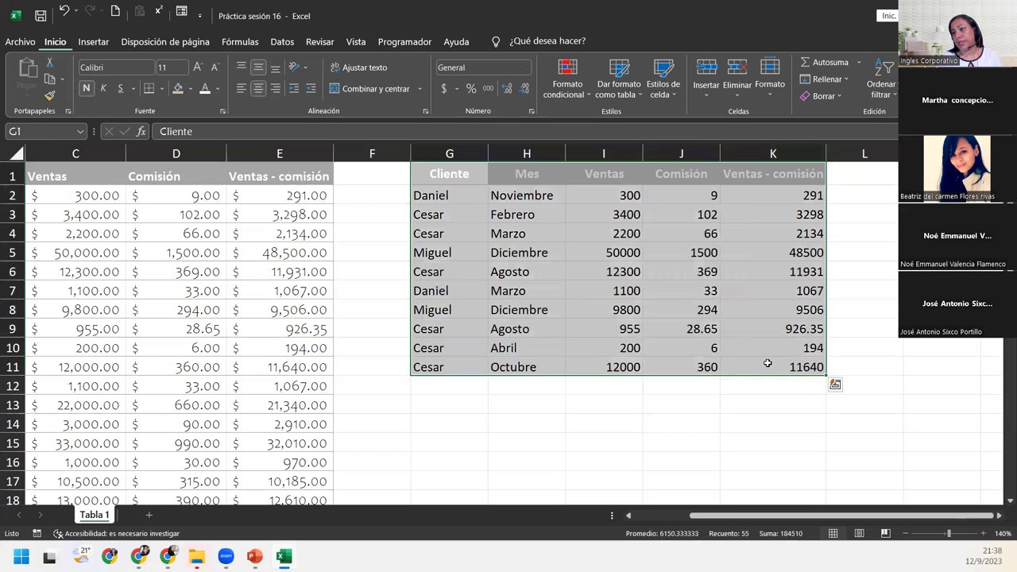
click(151, 72)
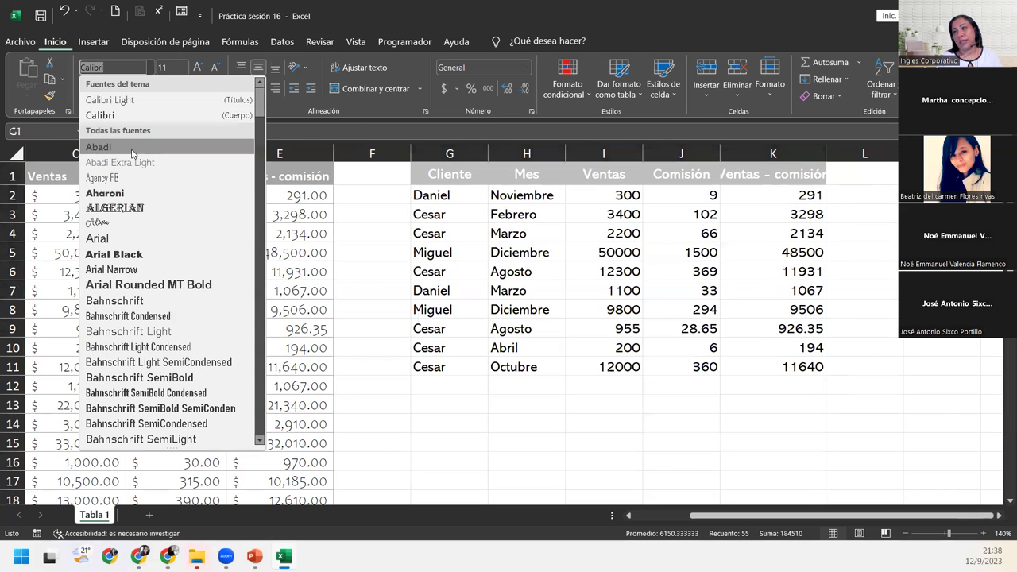
text(Cand)
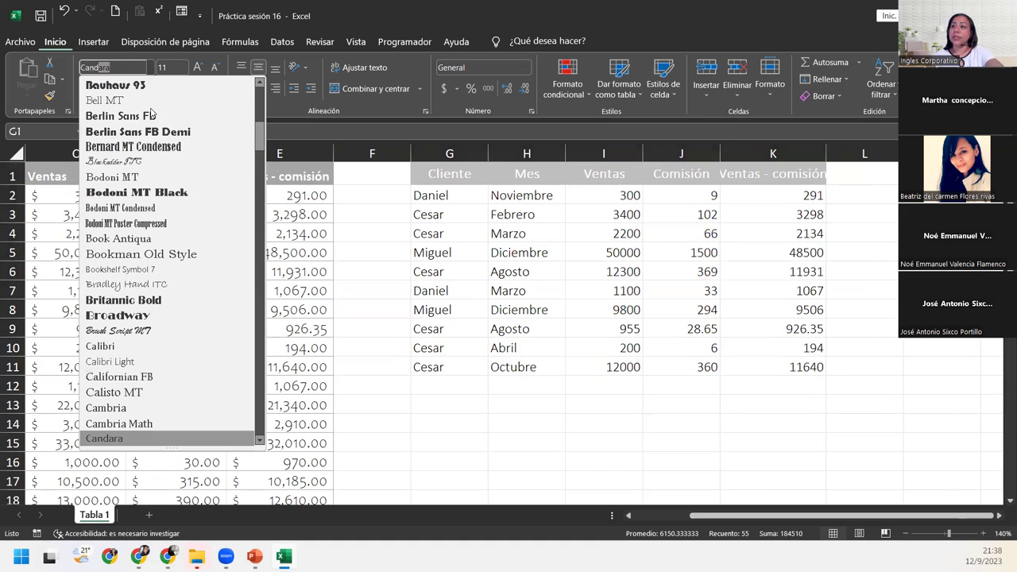
text(ara)
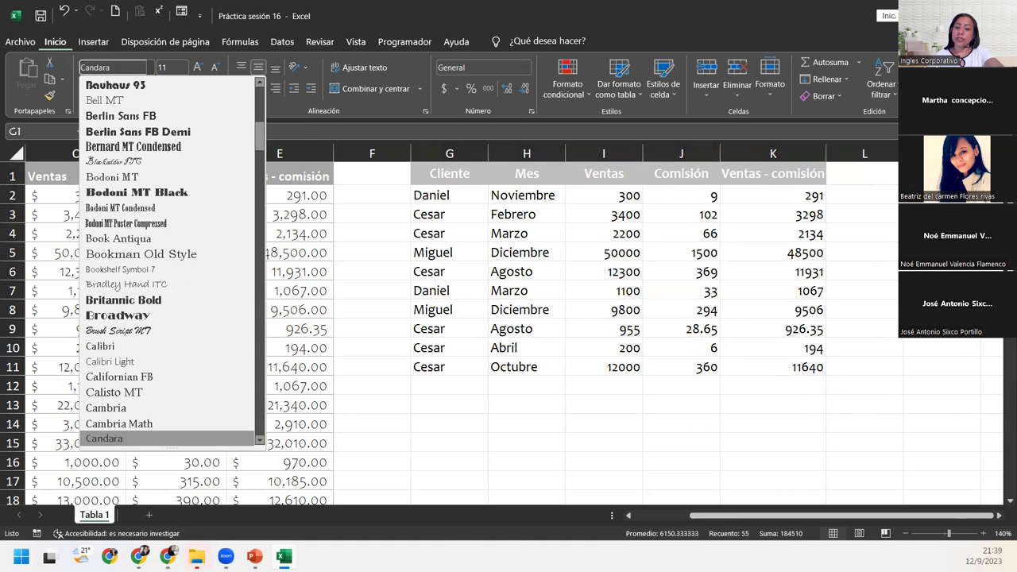
text( Light)
key(Return)
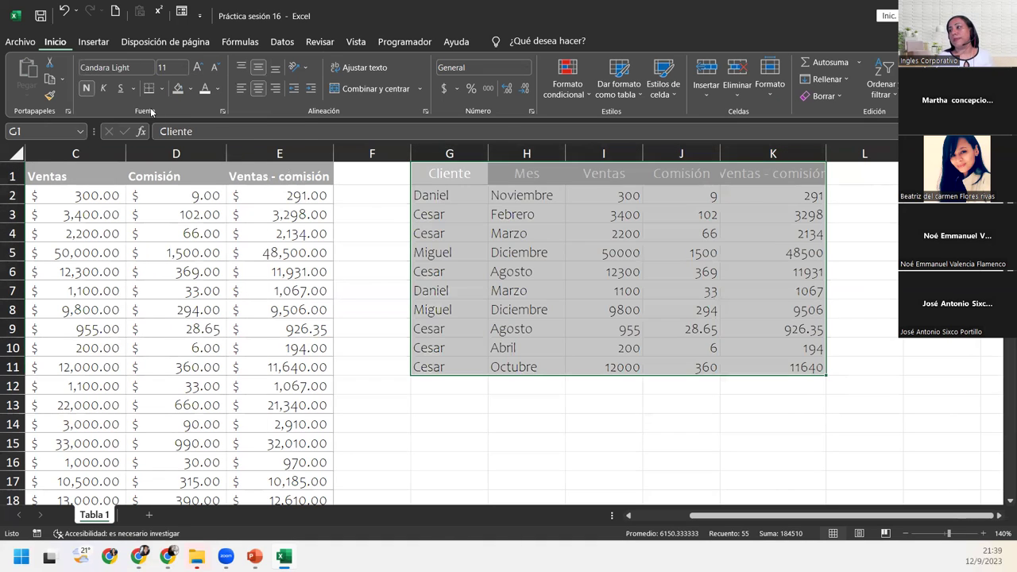
- Apply Contabilidad (accounting) format to the I2:K11 amounts, then reselect G1:K11
click(566, 226)
mouse_move(580, 196)
mouse_down()
mouse_move(767, 331)
mouse_move(782, 367)
mouse_up()
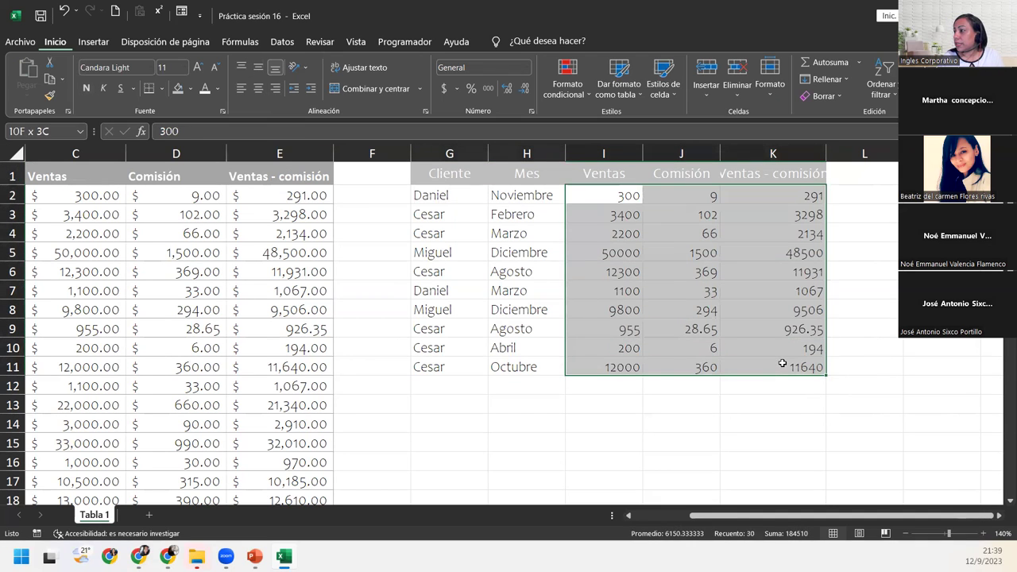
click(528, 69)
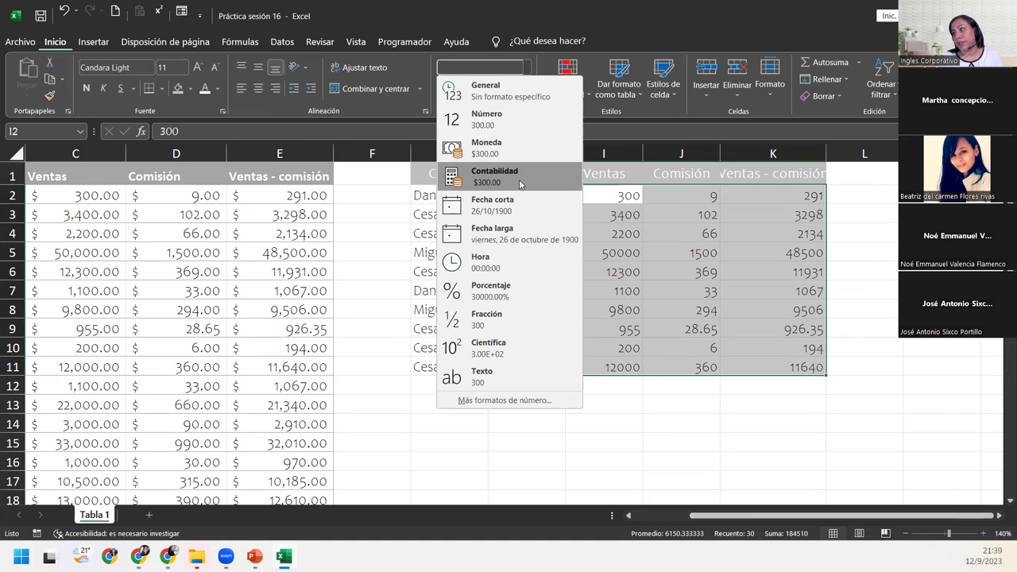
click(519, 181)
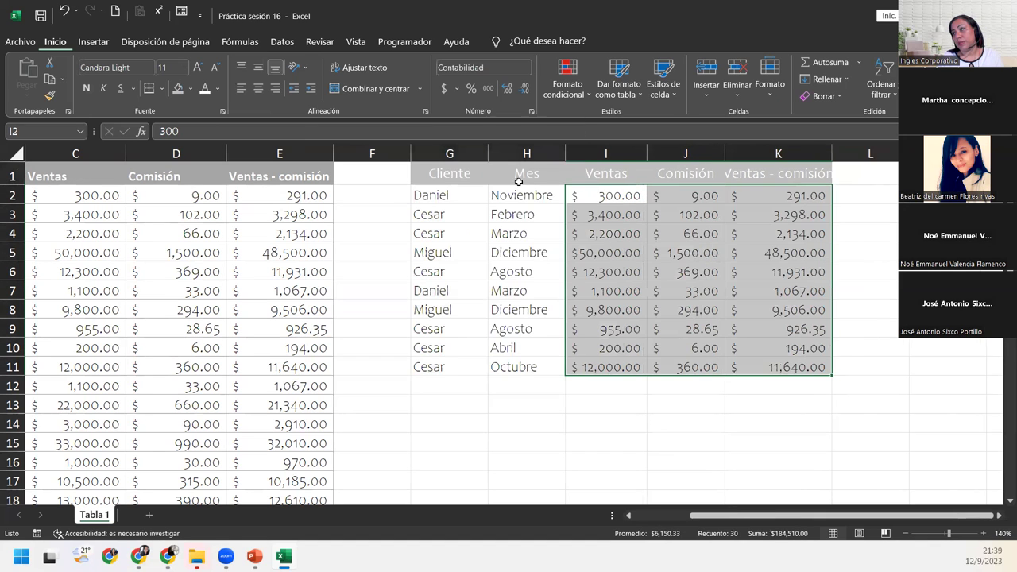
click(438, 172)
drag(530, 173, 804, 366)
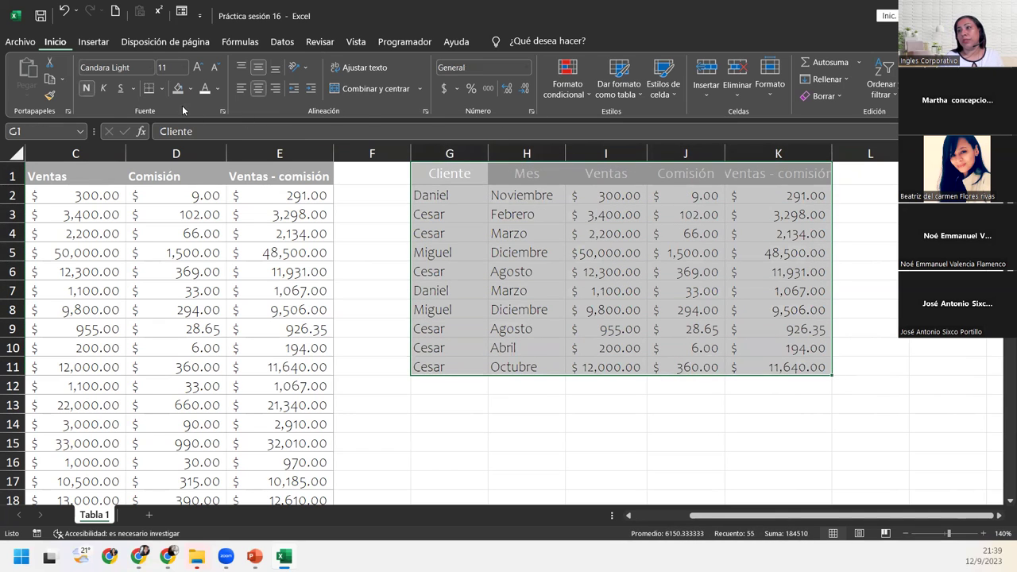
- Through Más bordes…, give G1:K11 grey Contorno and Interior borders
click(163, 91)
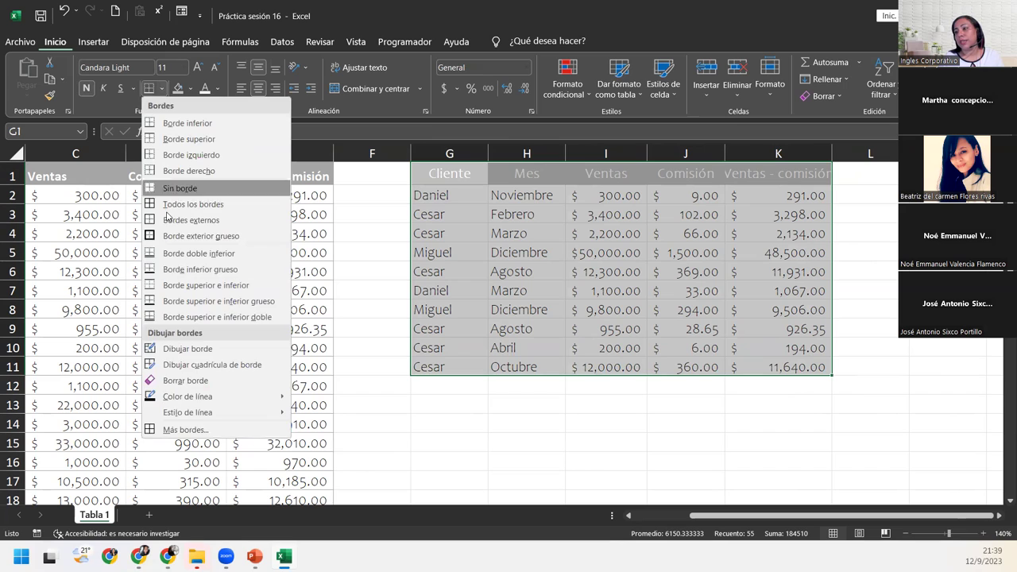
click(198, 430)
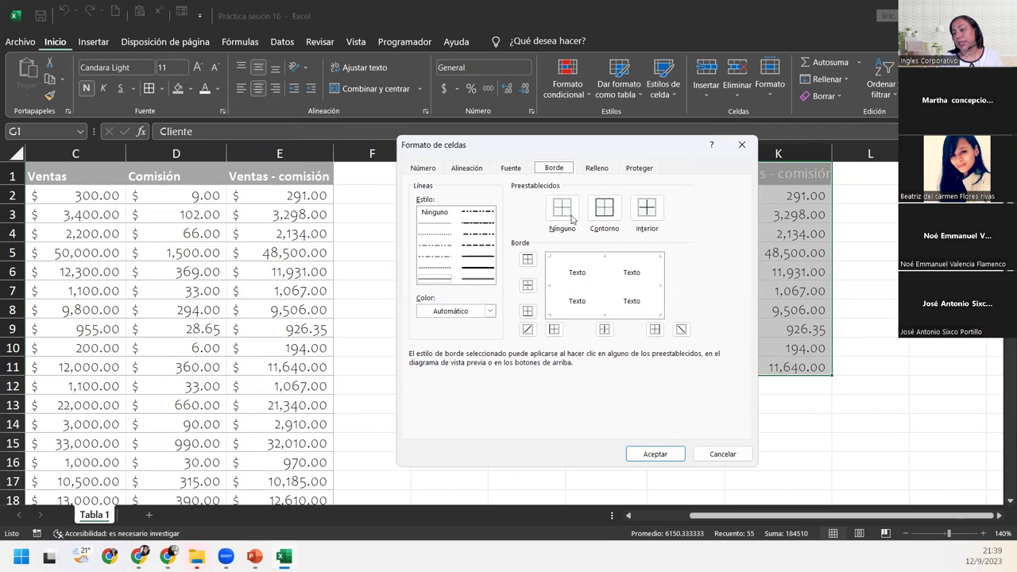
click(489, 310)
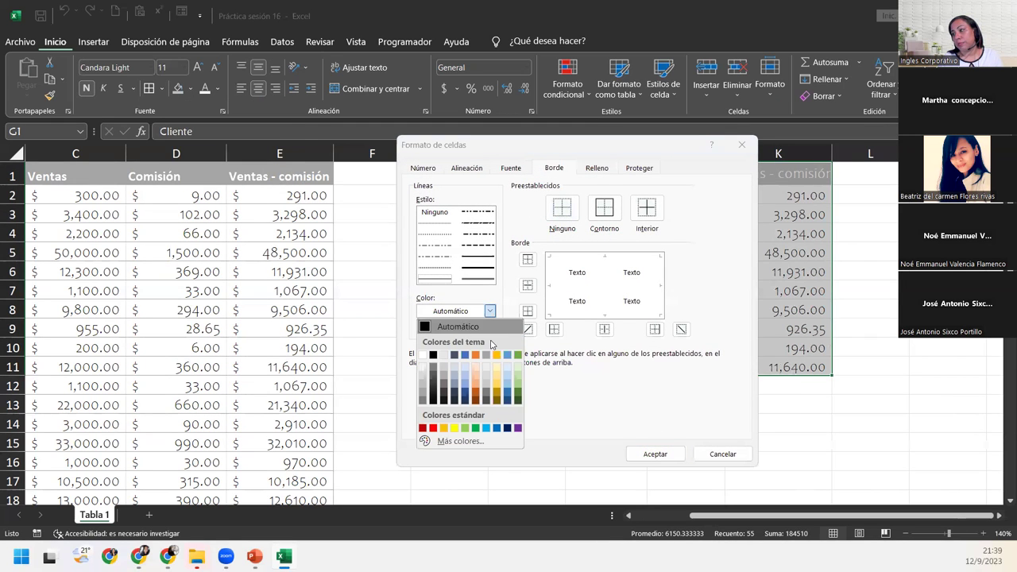
click(421, 403)
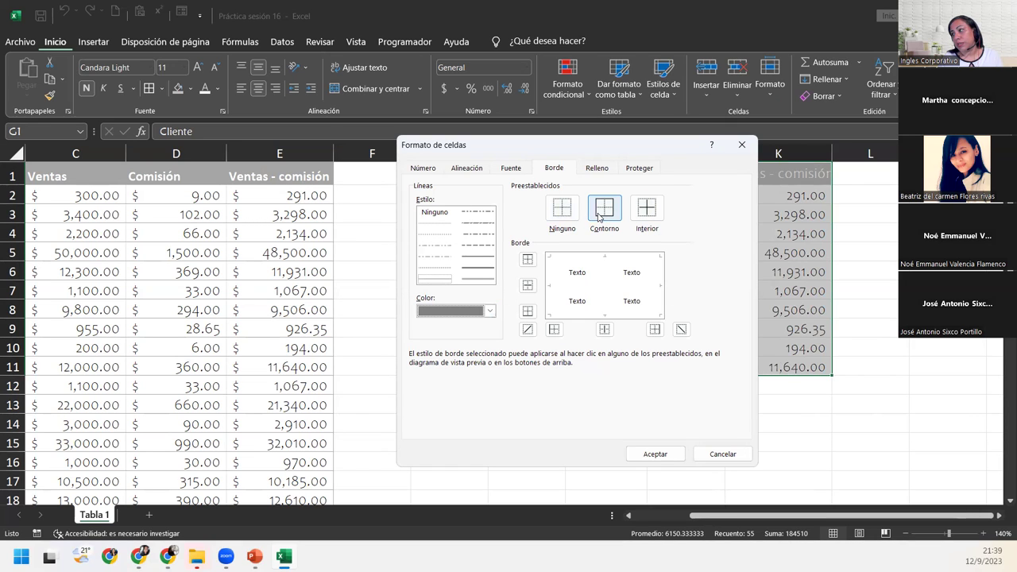
click(600, 216)
click(646, 214)
click(667, 451)
click(556, 325)
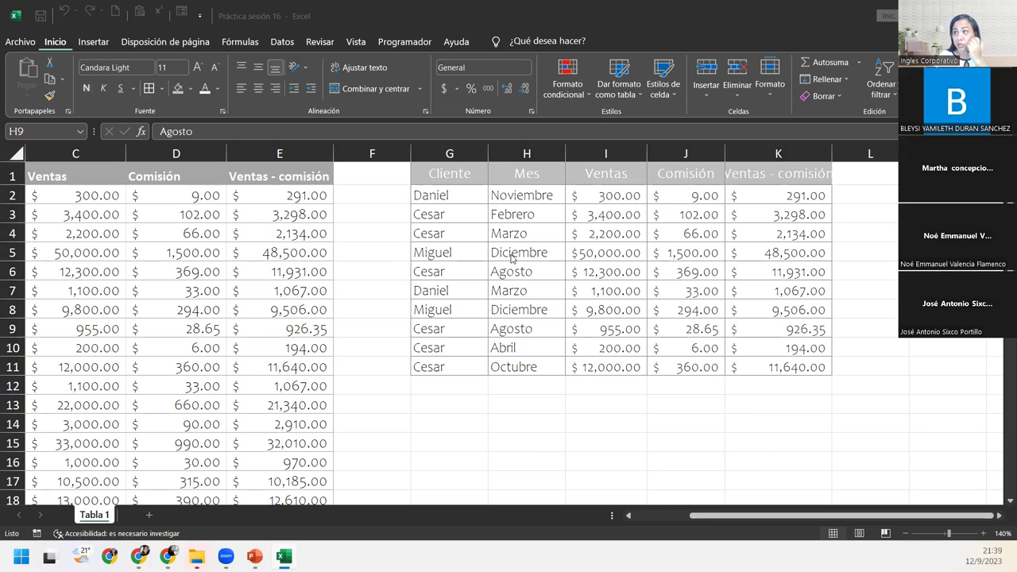
- Autofit column K so the Ventas - comisión heading fits inside the table
click(479, 170)
click(461, 255)
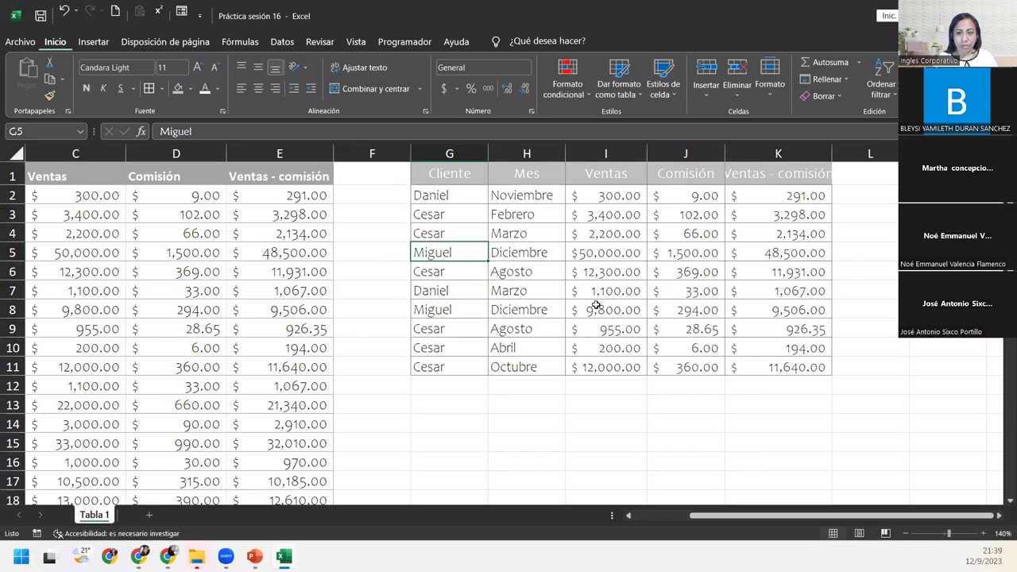
mouse_move(451, 194)
mouse_down()
mouse_move(784, 354)
mouse_move(785, 367)
mouse_up()
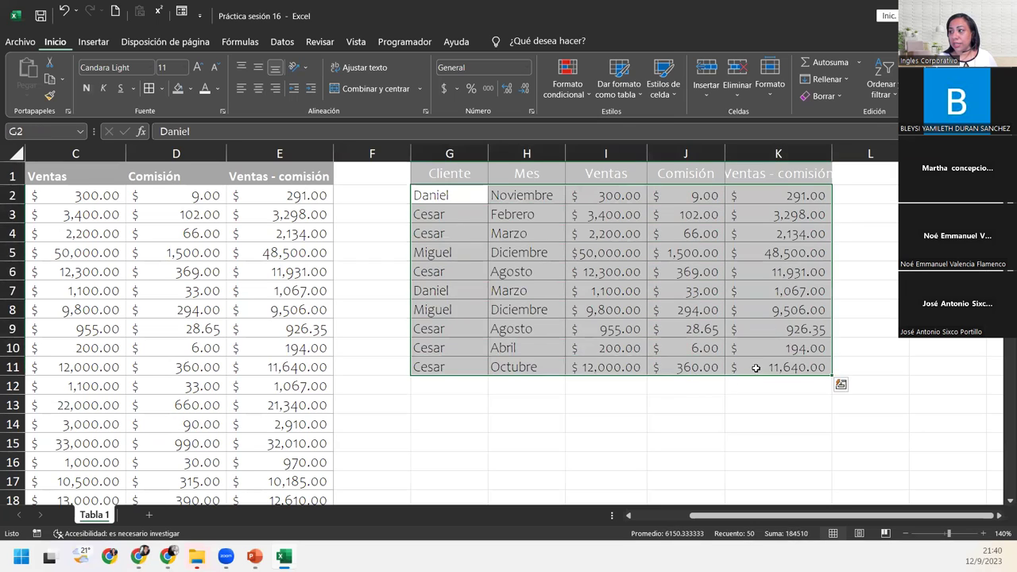
click(606, 435)
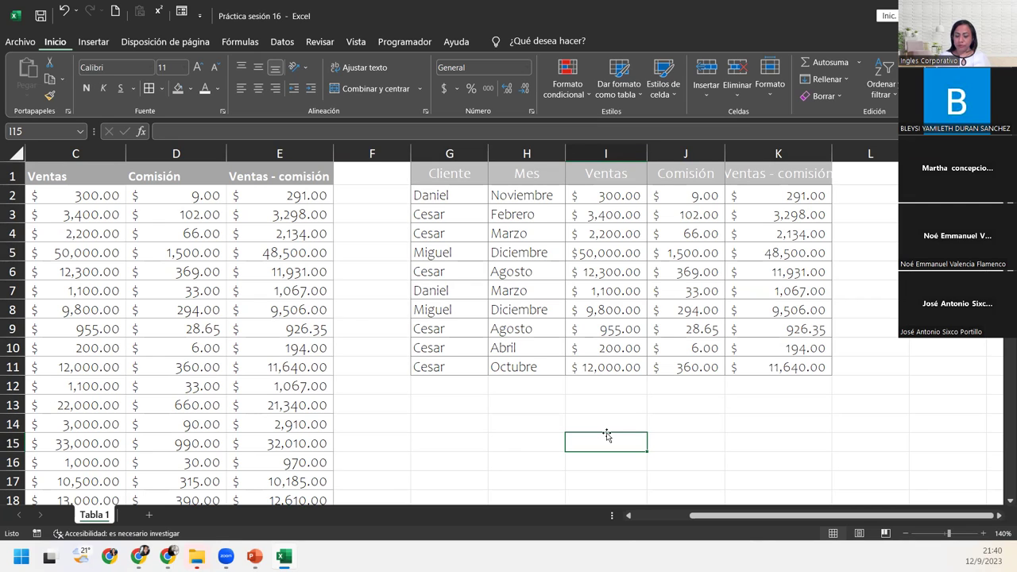
double_click(831, 153)
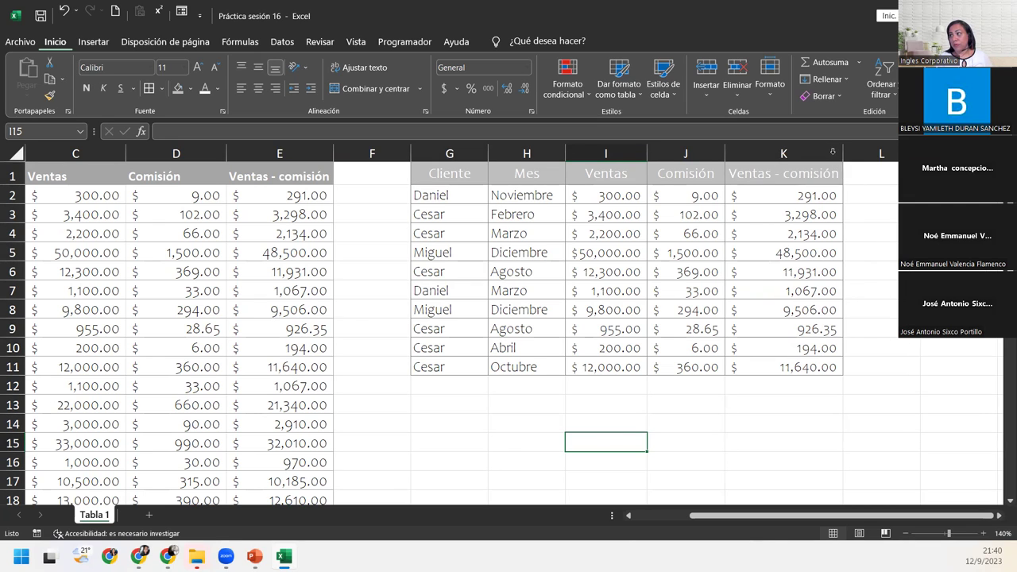
click(829, 270)
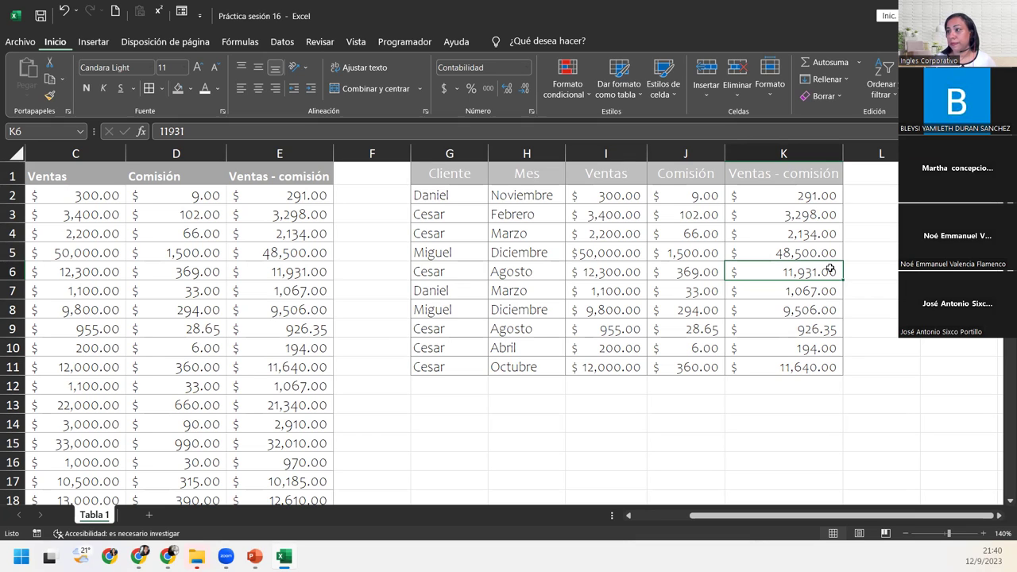
- Practise selecting cells, the whole Comisión column (Ctrl+Space) and rows 6 and 7 (Shift+Space)
click(521, 272)
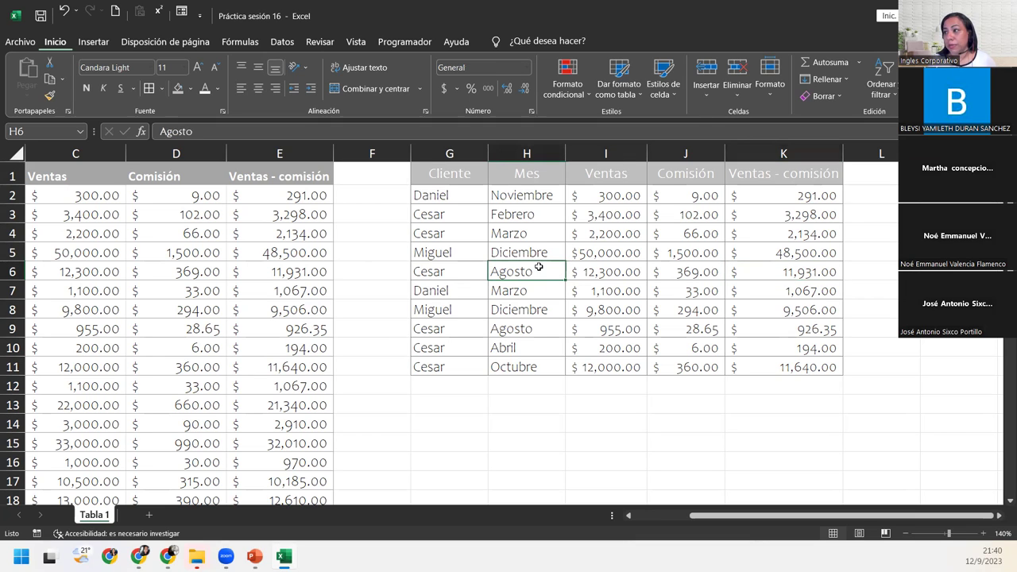
click(648, 277)
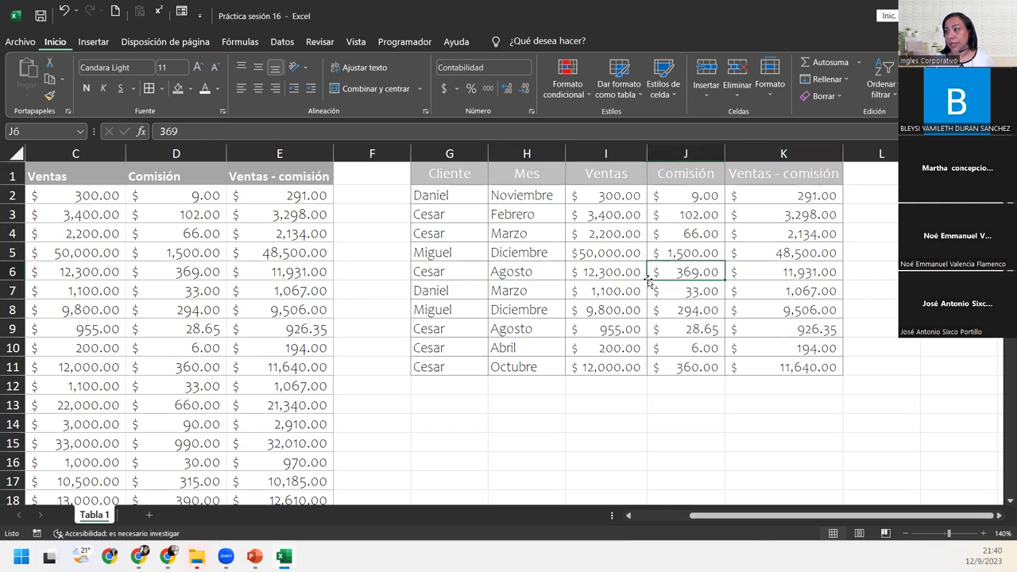
key(ctrl+space)
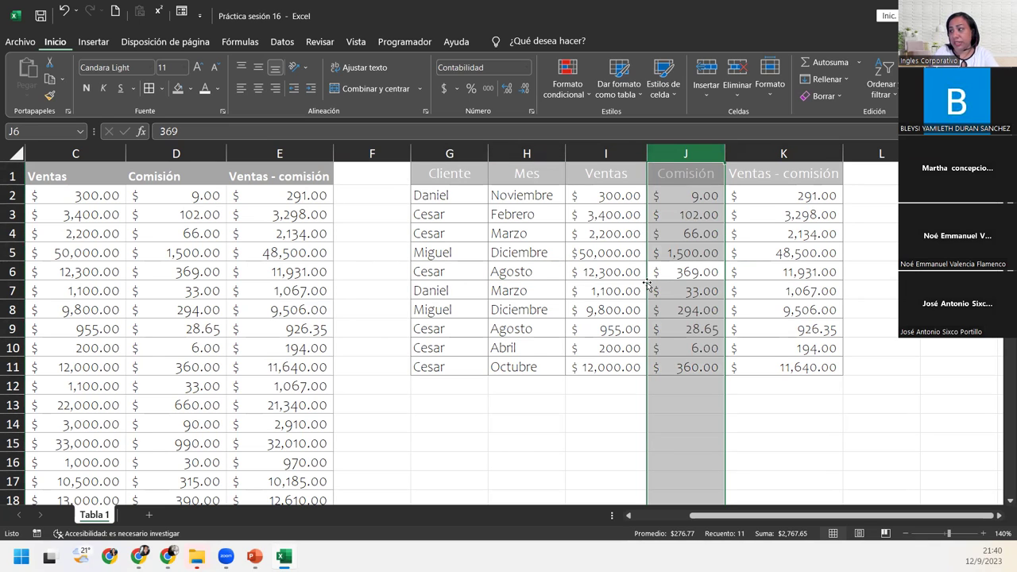
key(Left)
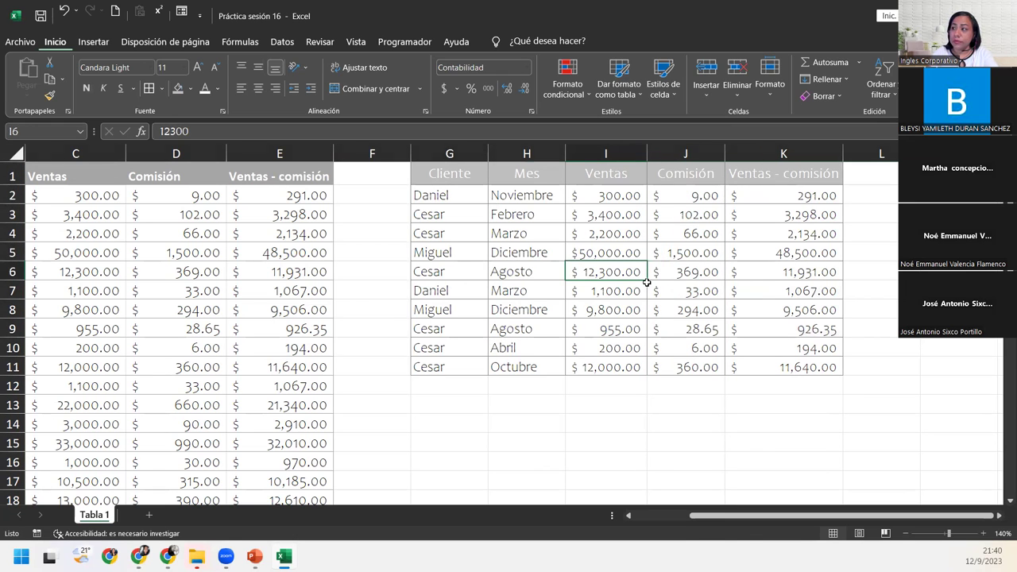
key(shift+space)
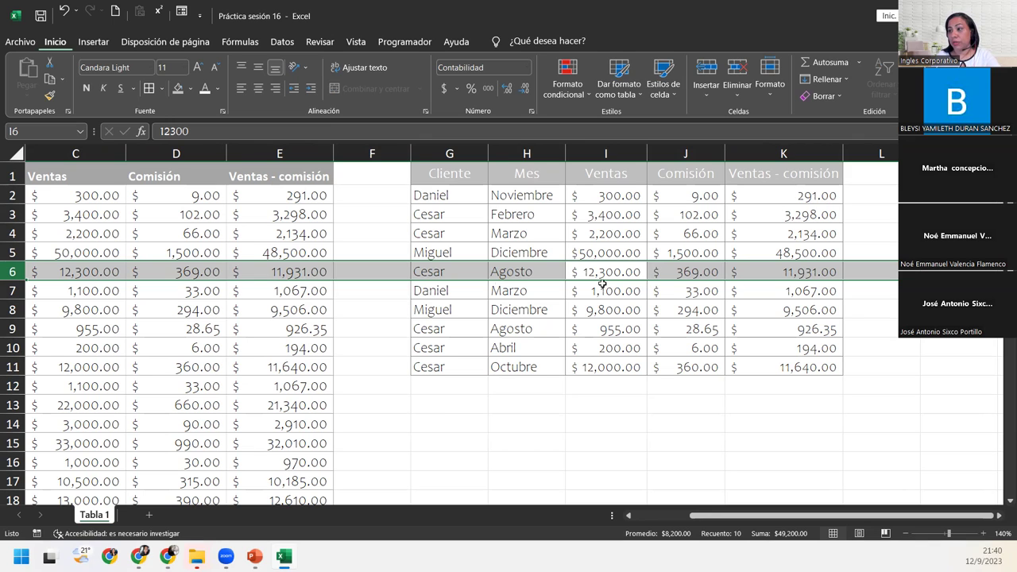
click(200, 284)
key(shift+space)
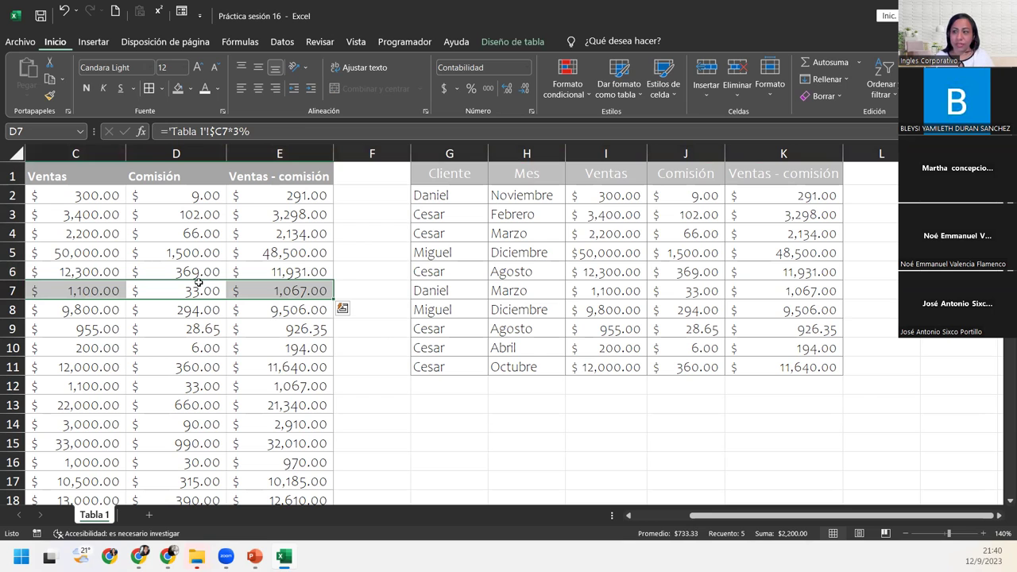
click(906, 533)
click(905, 533)
click(905, 533)
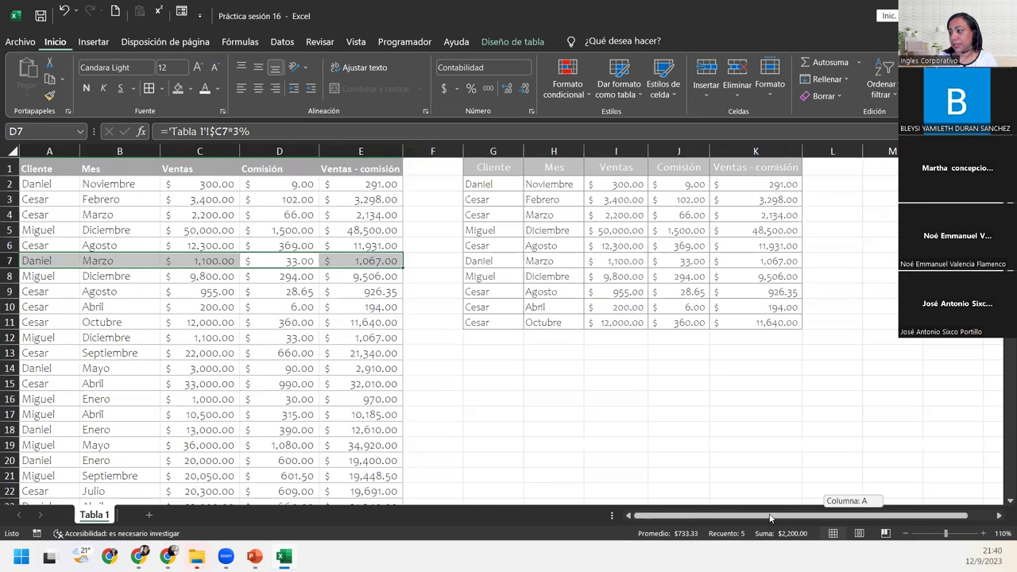
click(542, 184)
click(542, 240)
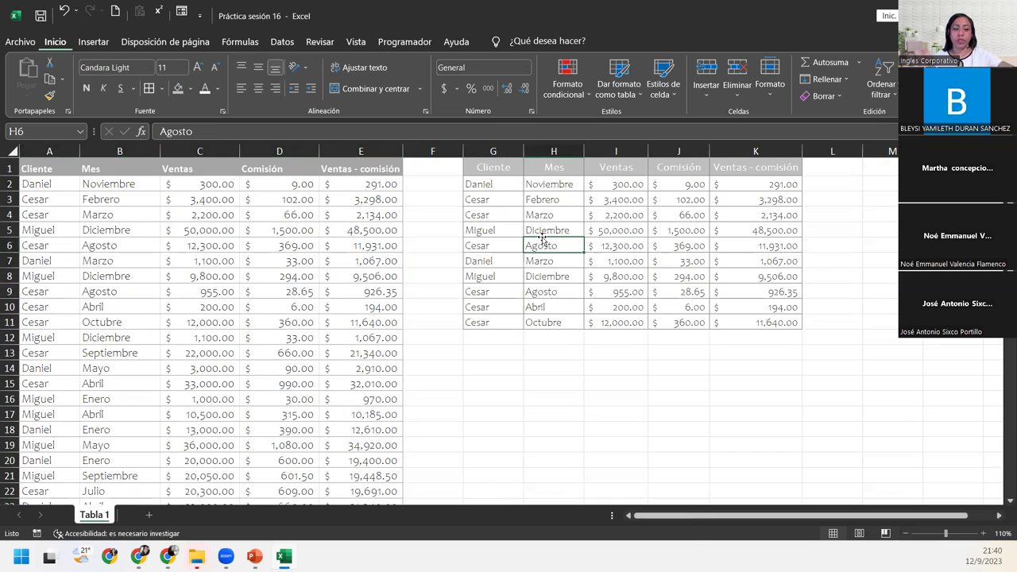
key(shift+space)
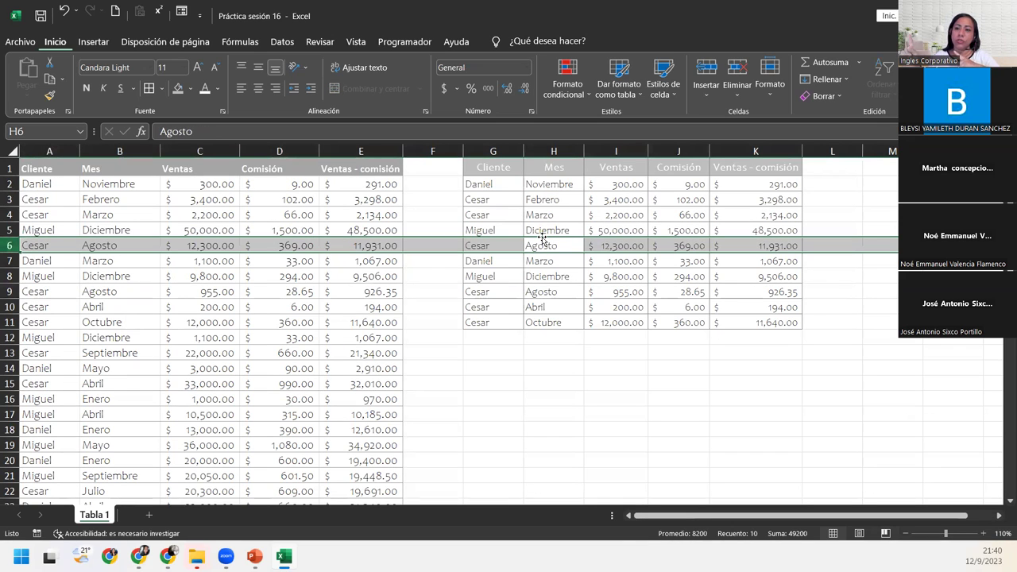
click(542, 237)
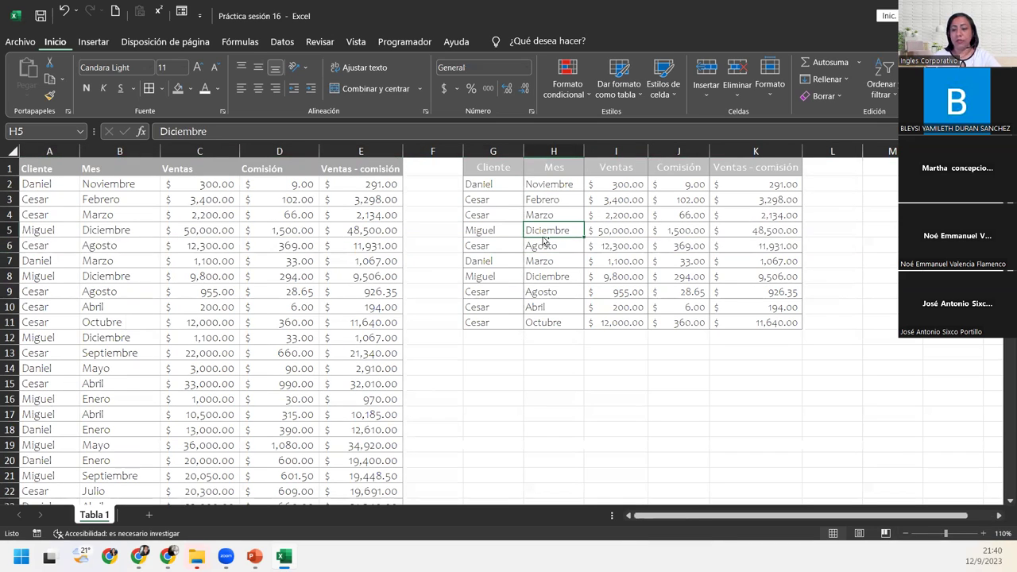
key(ctrl+space)
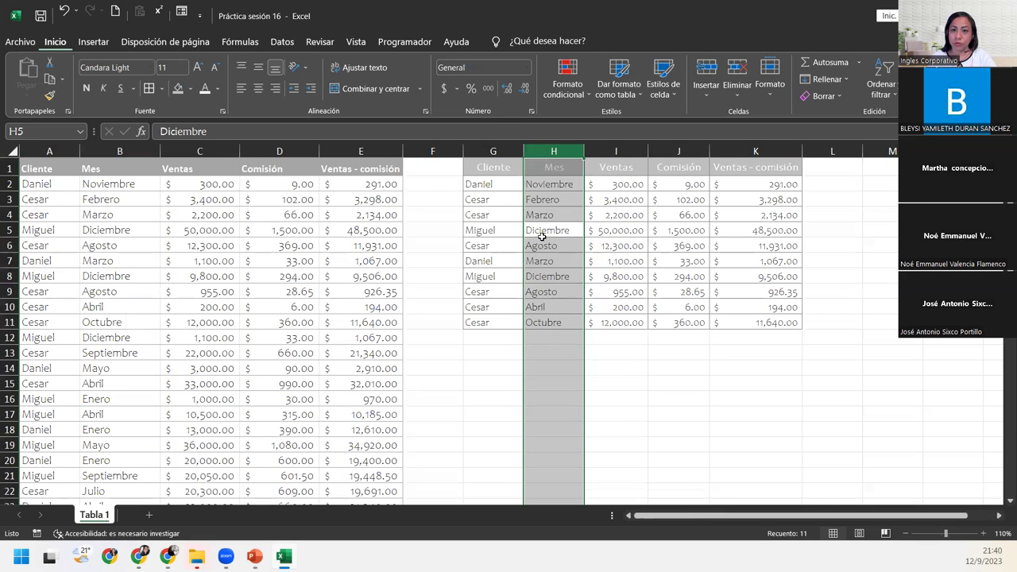
key(Up)
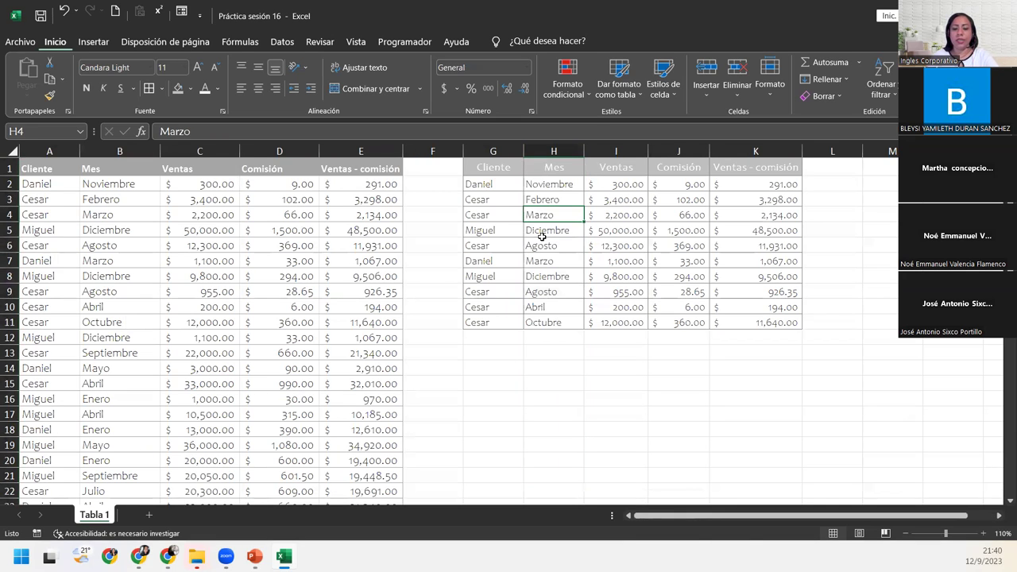
key(ctrl+a)
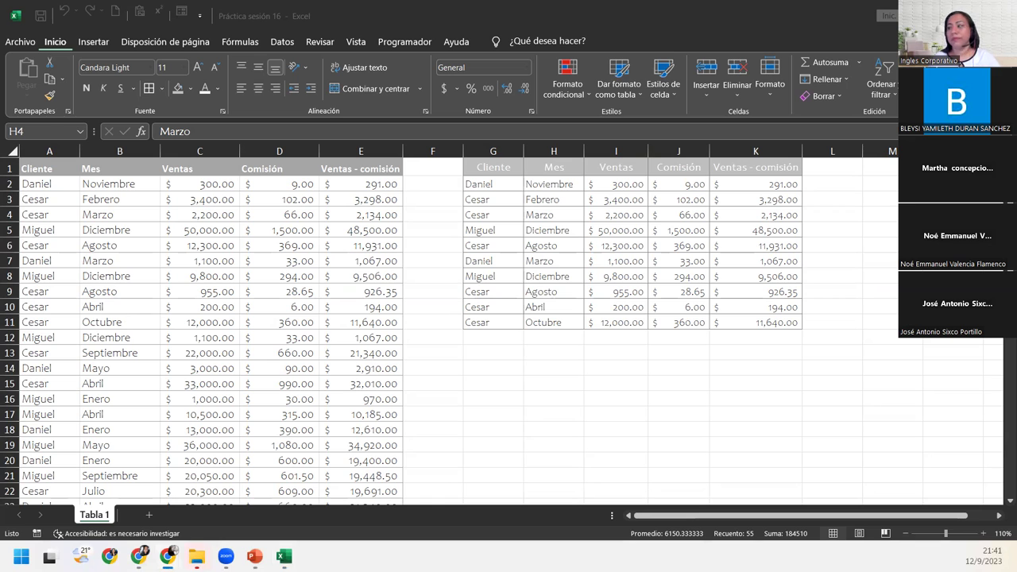
key(alt+Tab)
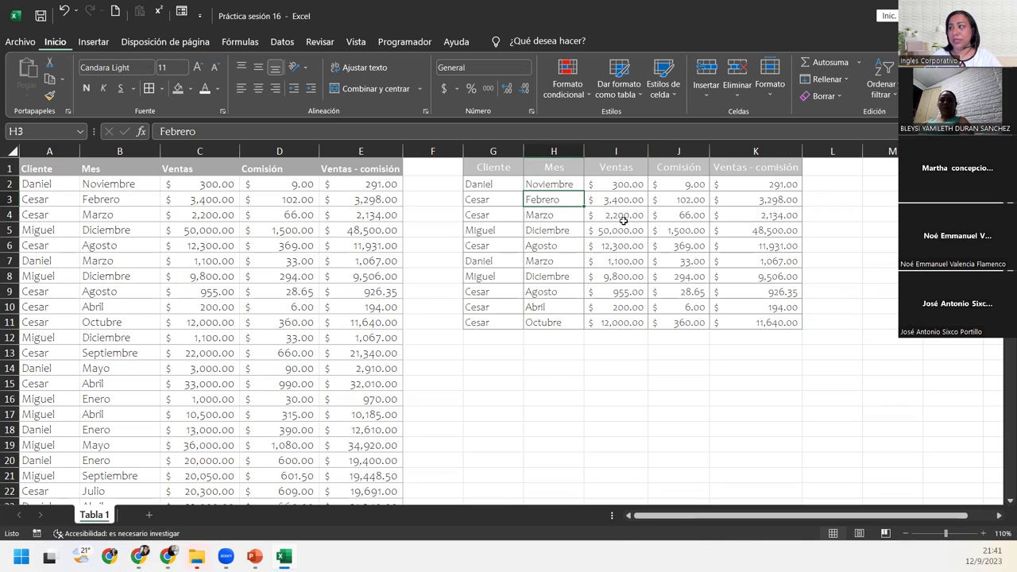
key(shift+space)
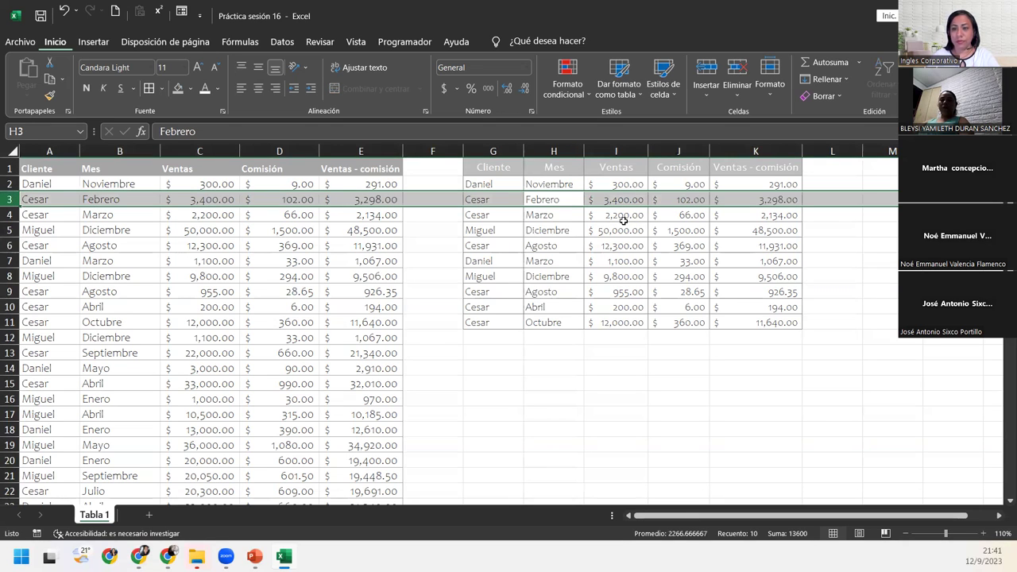
key(Left)
key(Right)
key(Down)
key(Left)
key(Down)
key(Down)
key(Down)
key(Down)
key(Down)
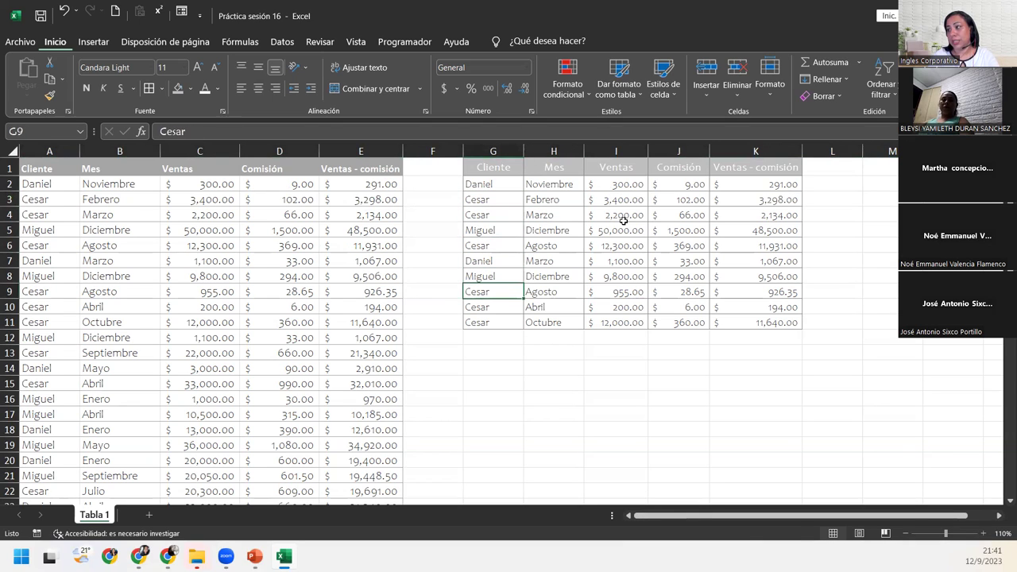
key(shift+Right)
key(shift+Right)
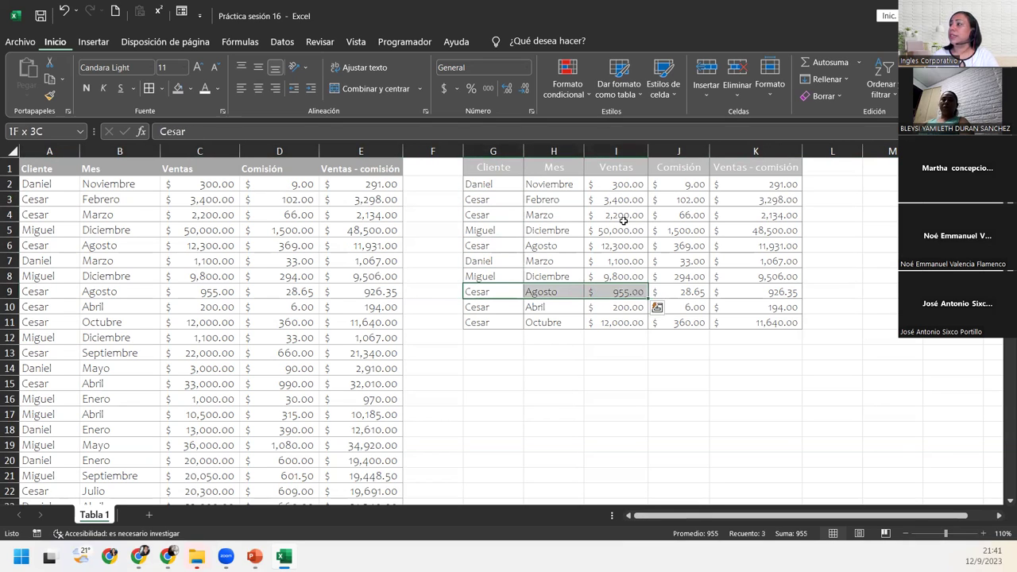
key(shift+Right)
key(shift+Right)
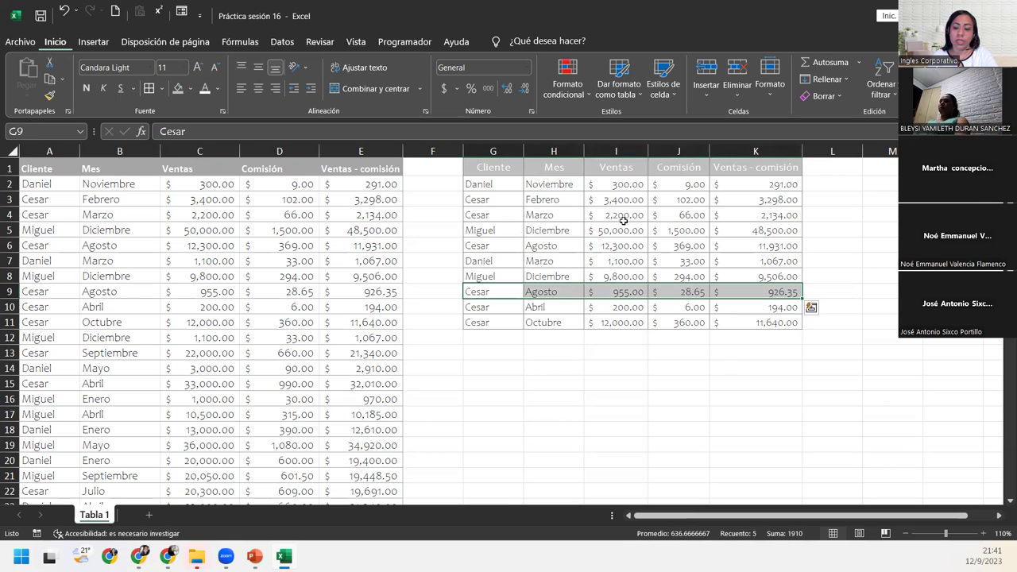
- Insert blank cells above the Cesar/Agosto row by shifting cells down, after undoing a full-row insert
key(ctrl+plus)
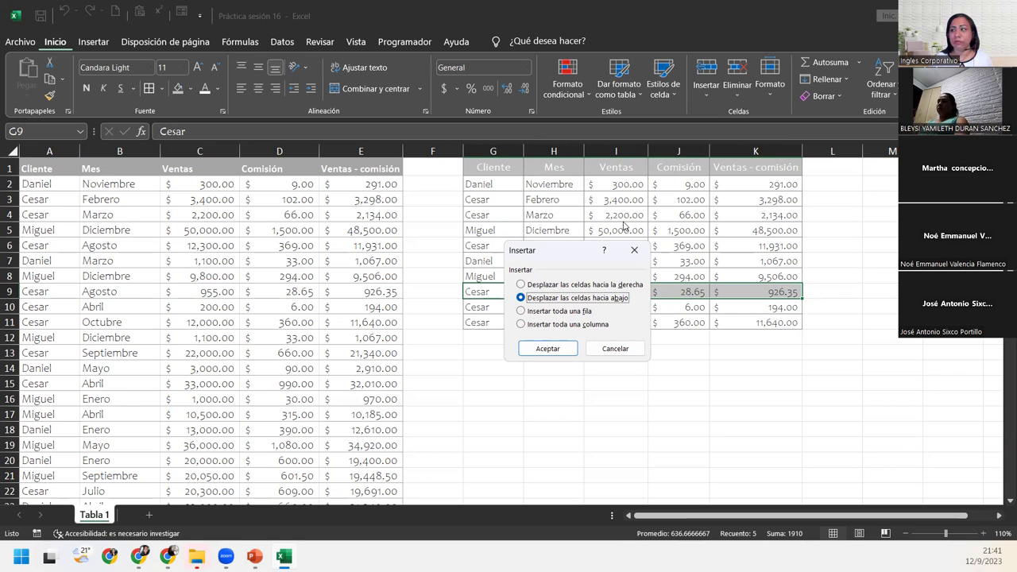
key(Down)
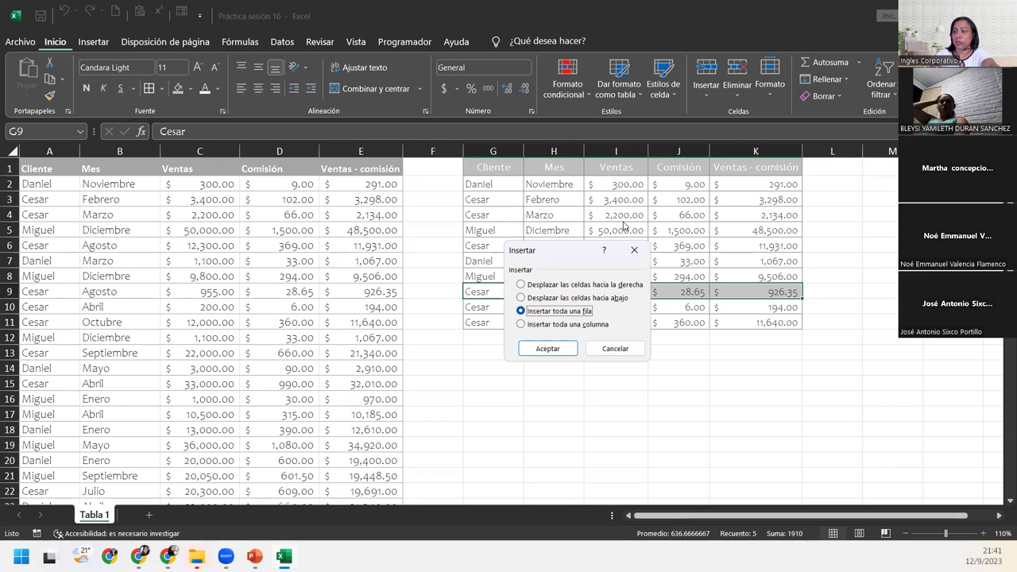
key(Return)
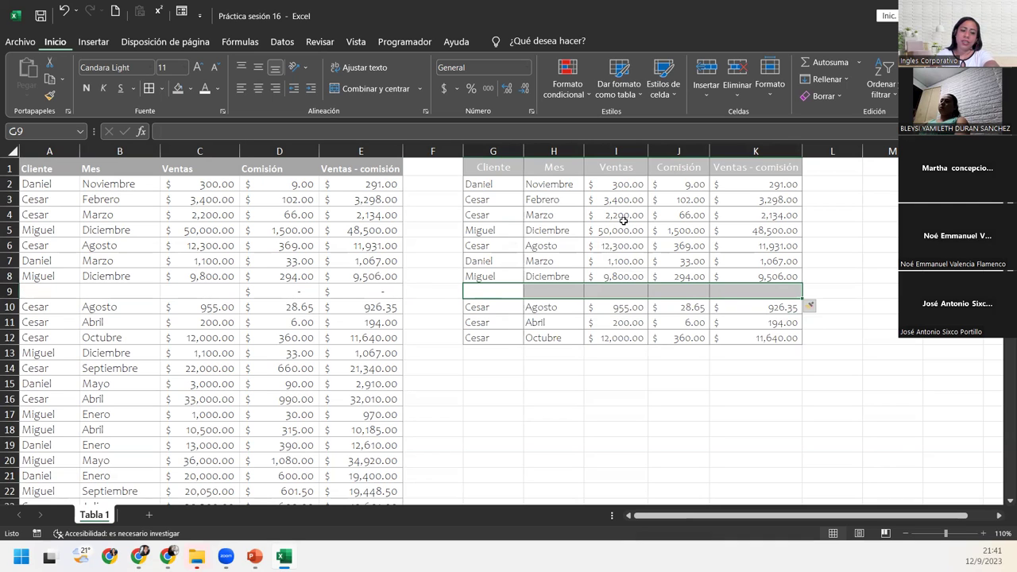
key(ctrl+z)
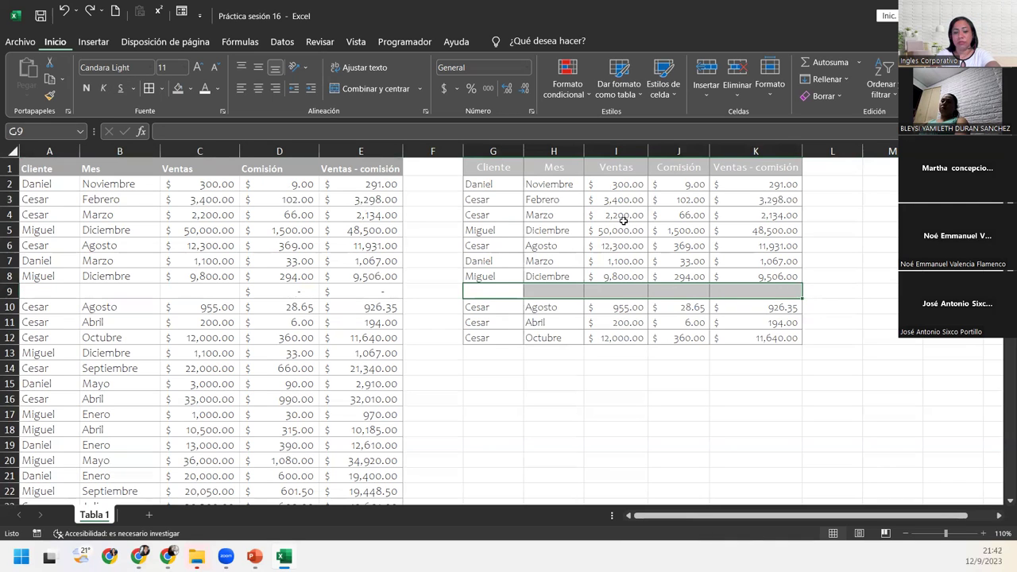
key(ctrl+z)
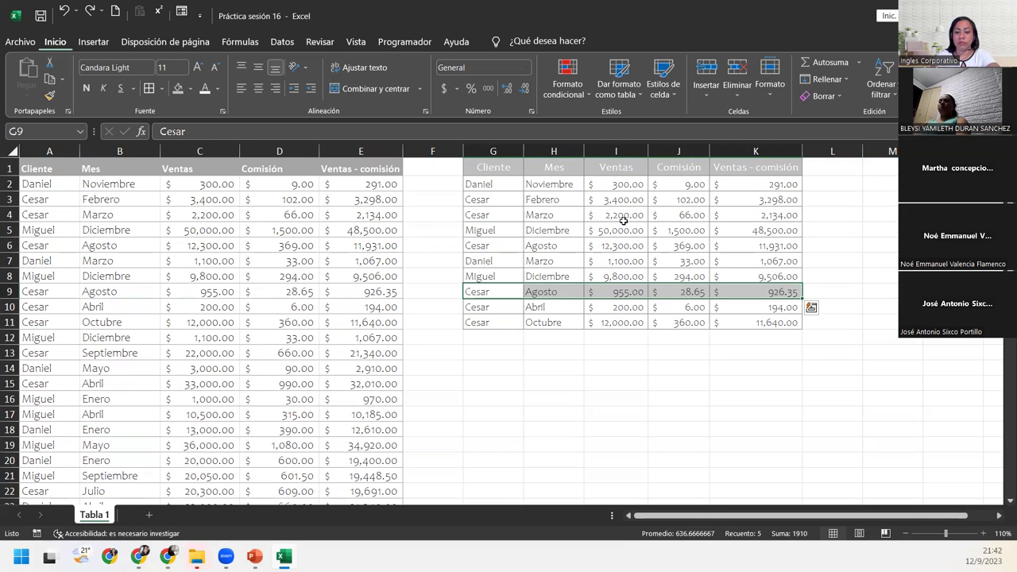
key(ctrl+plus)
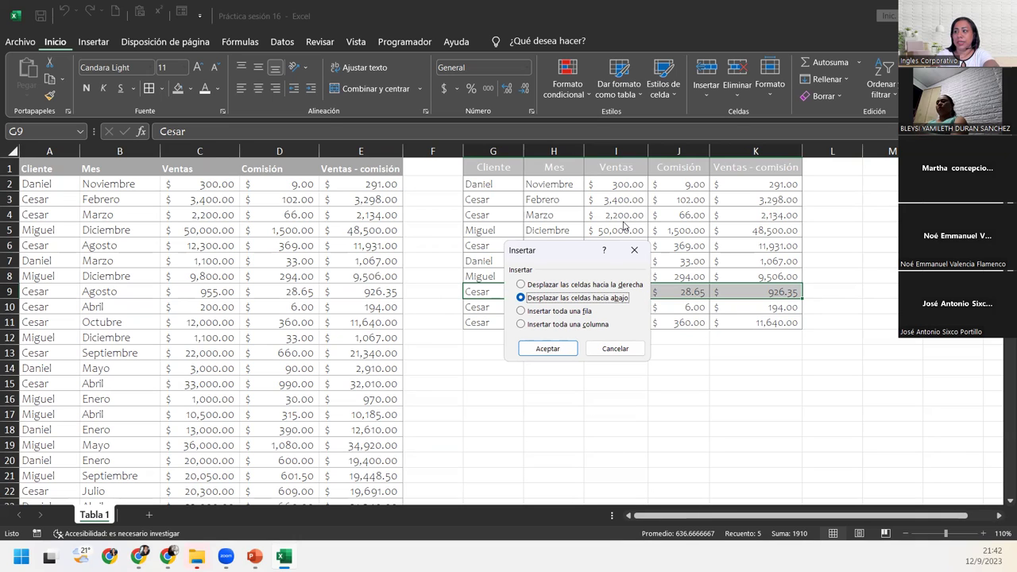
key(Return)
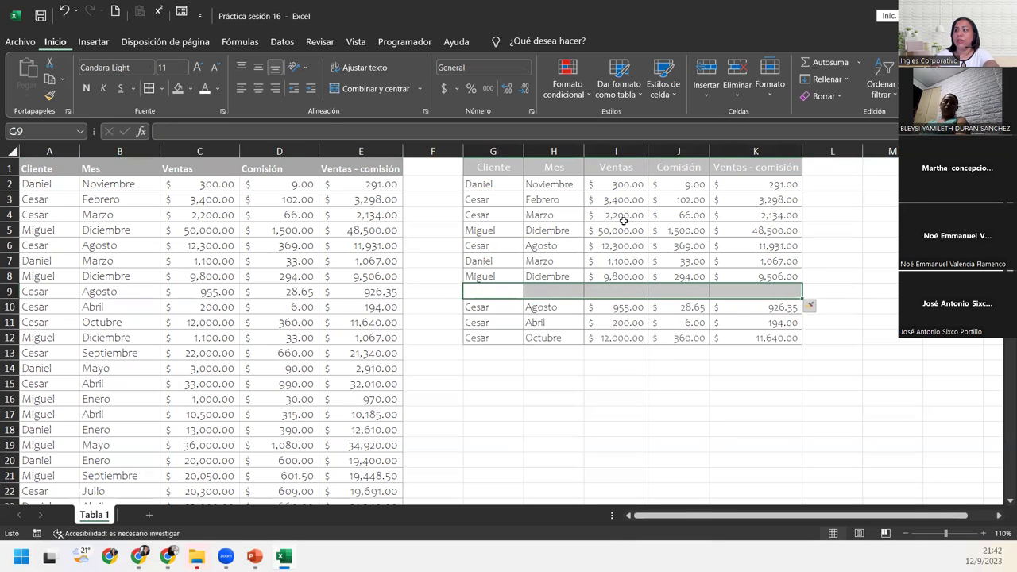
key(Up)
key(Down)
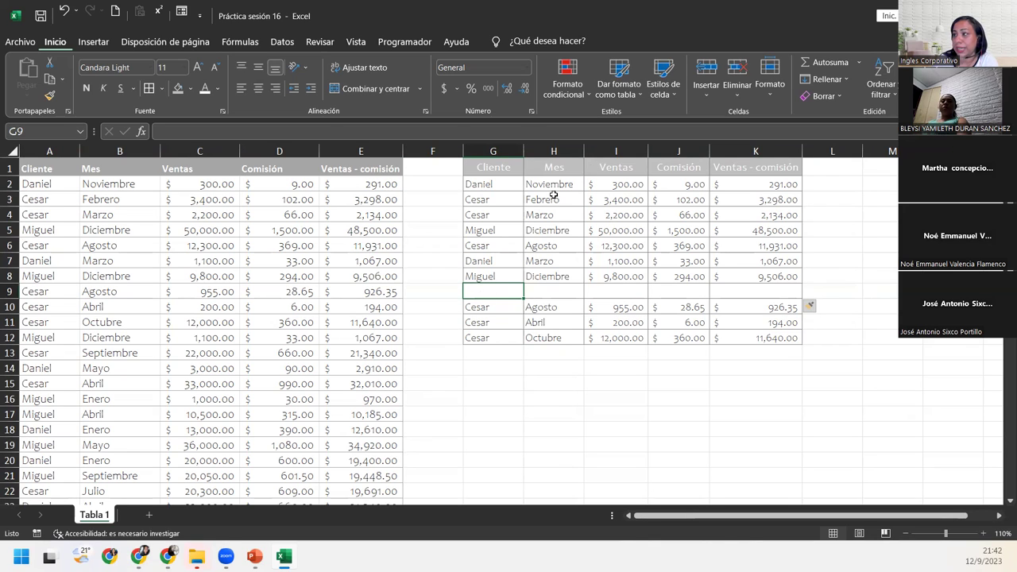
click(579, 210)
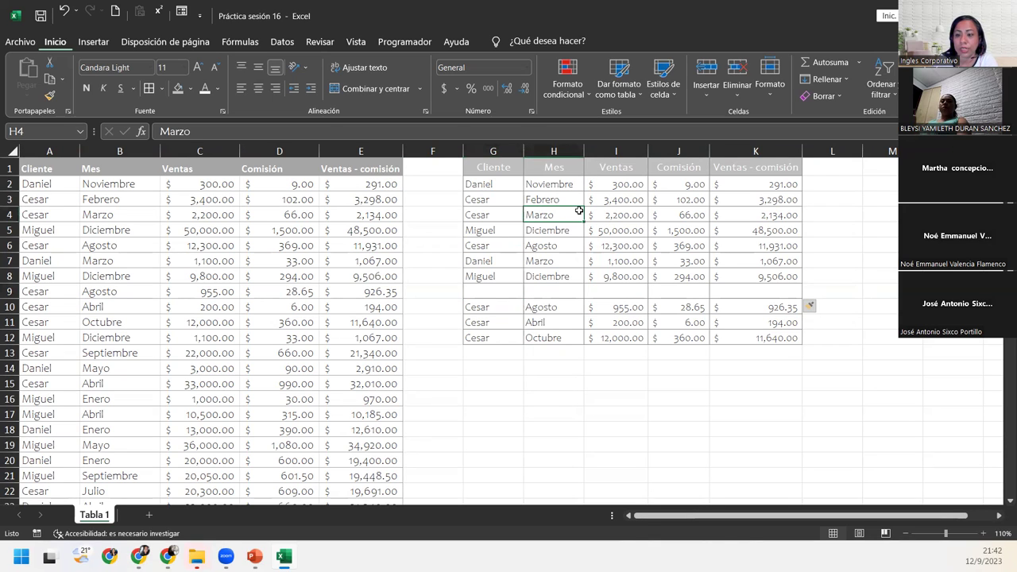
drag(483, 174, 763, 151)
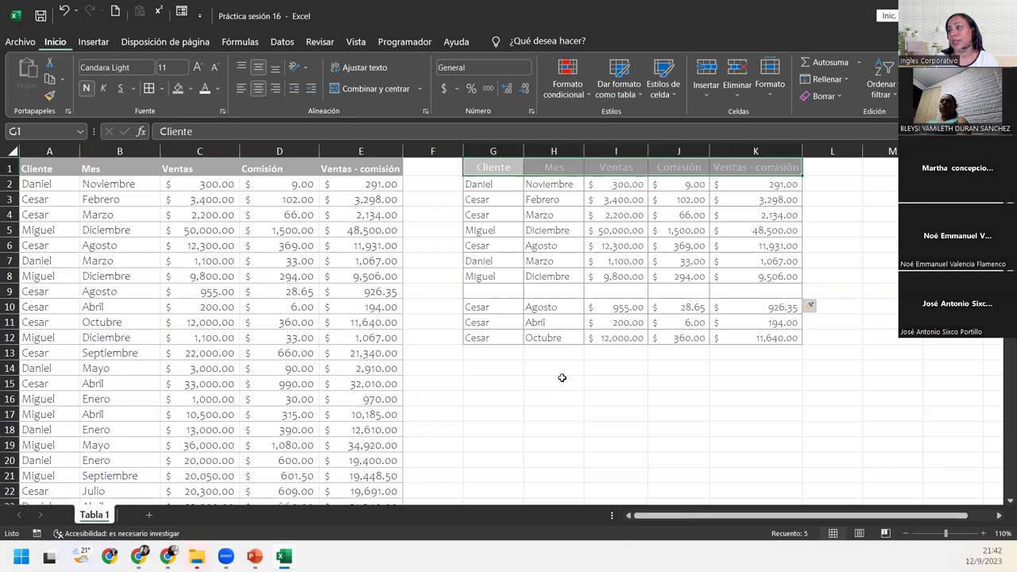
click(624, 278)
click(244, 274)
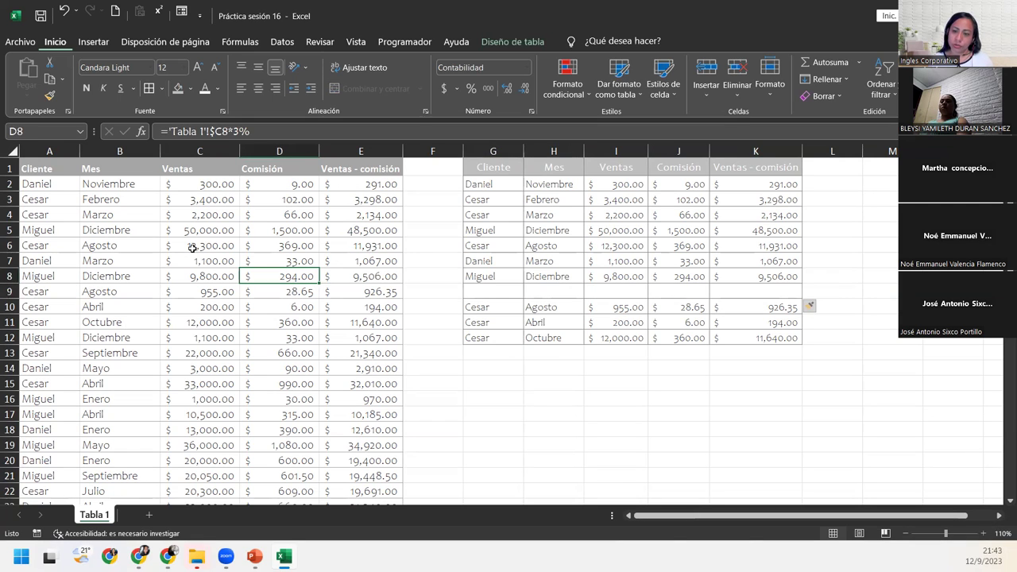
click(575, 302)
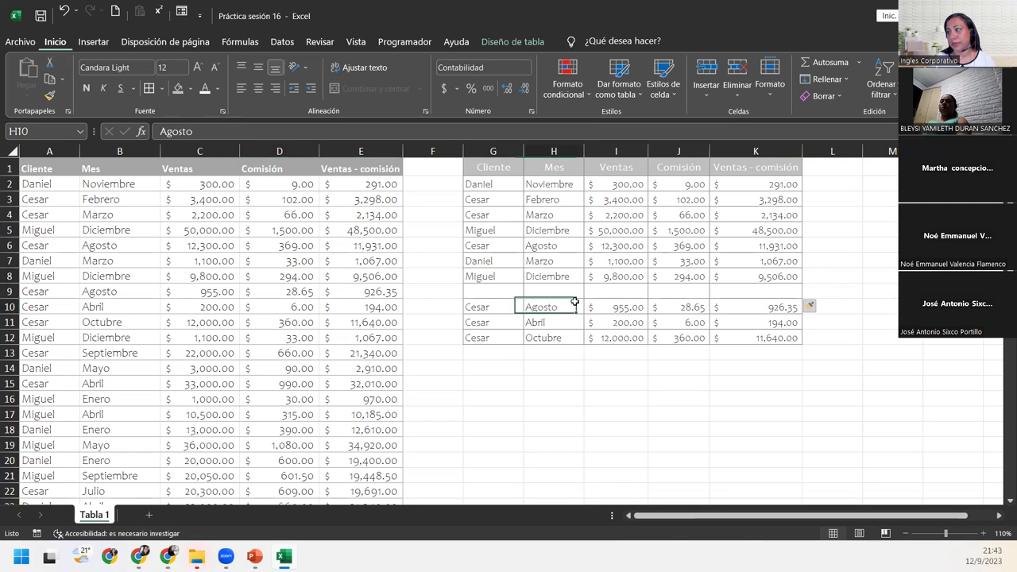
click(752, 336)
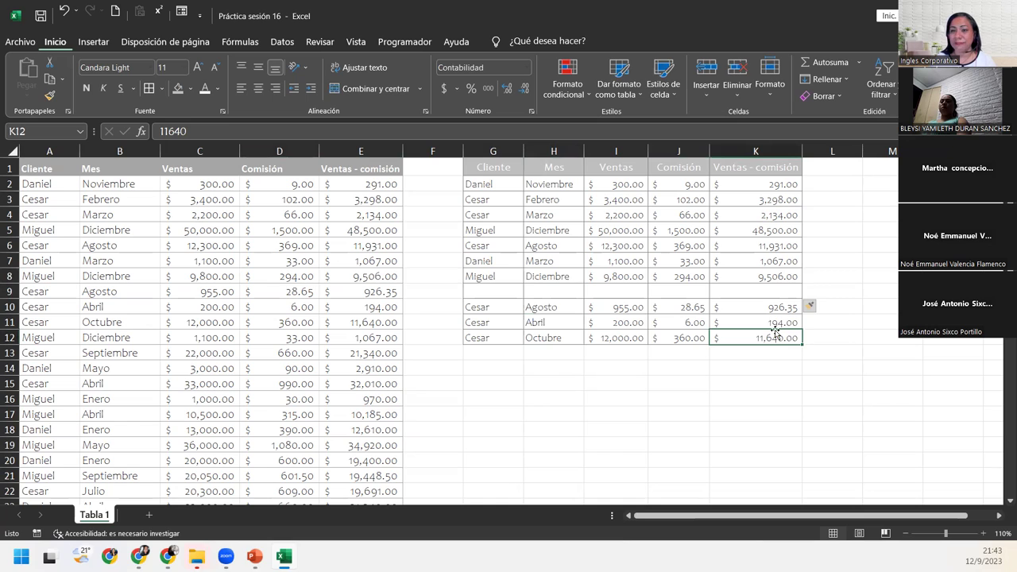
click(824, 334)
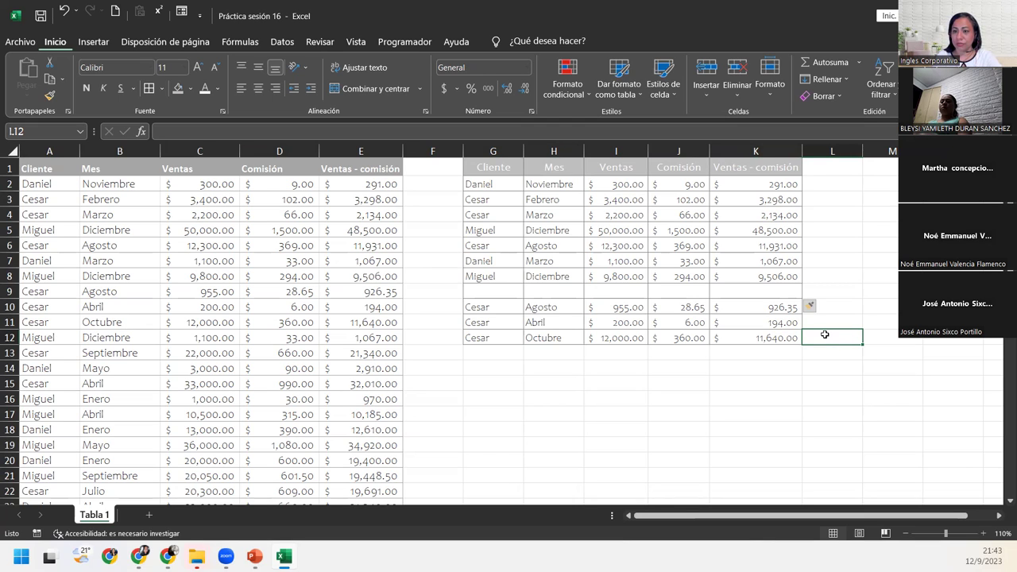
key(Down)
key(Left)
key(Left)
key(Left)
key(Left)
key(Left)
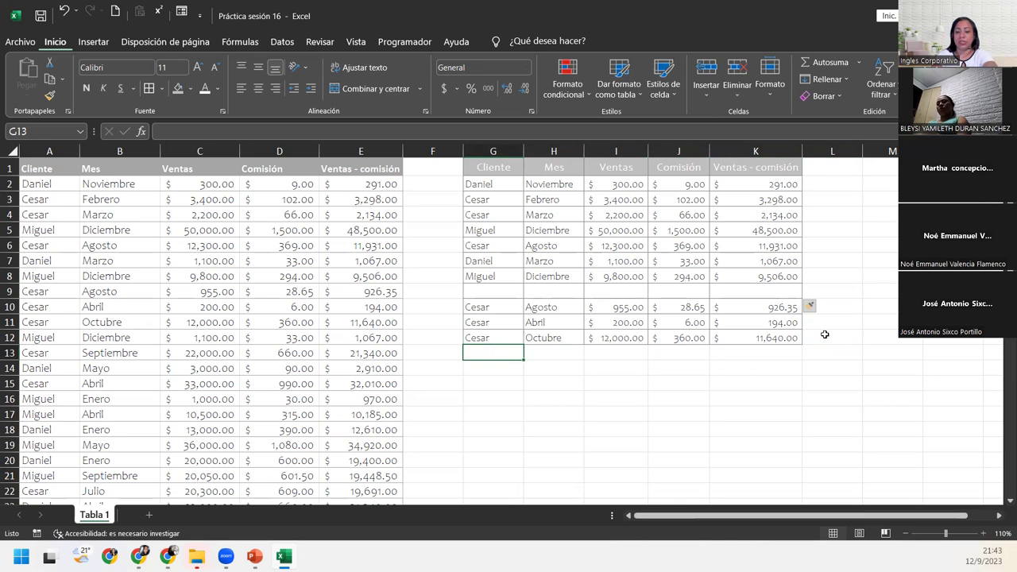
text(Maura)
key(Tab)
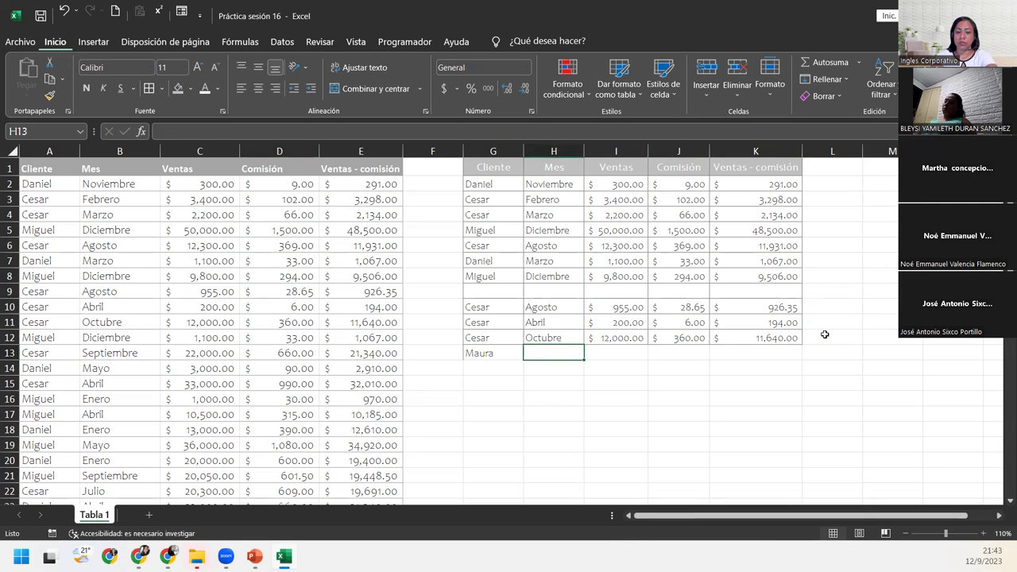
text(Septiembre)
key(Tab)
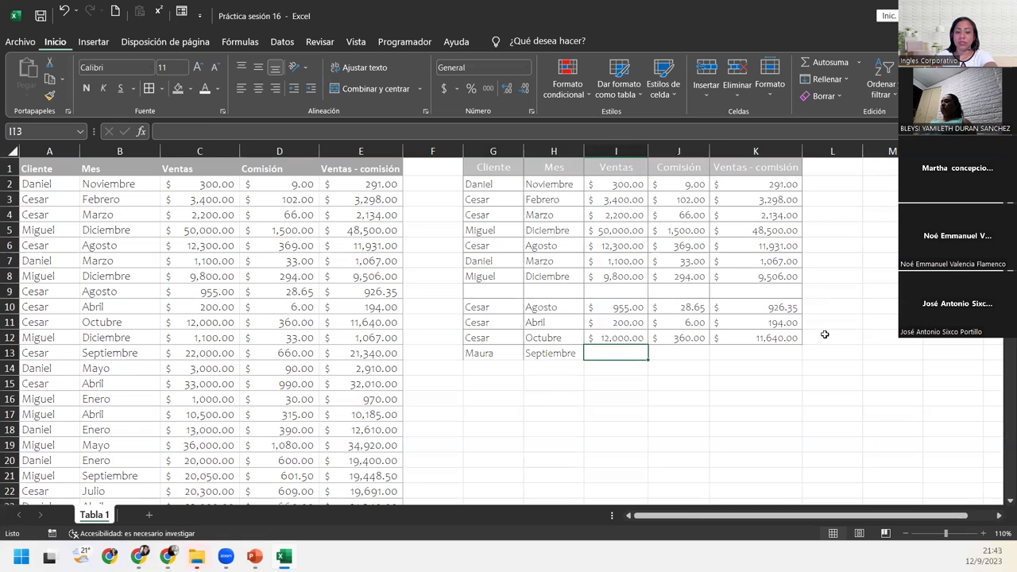
text(4500)
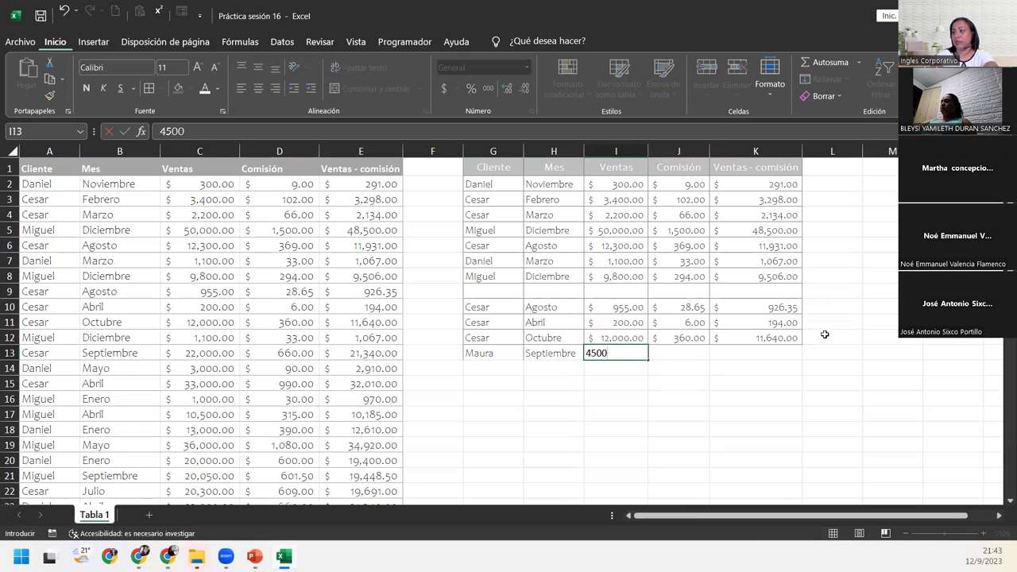
key(Return)
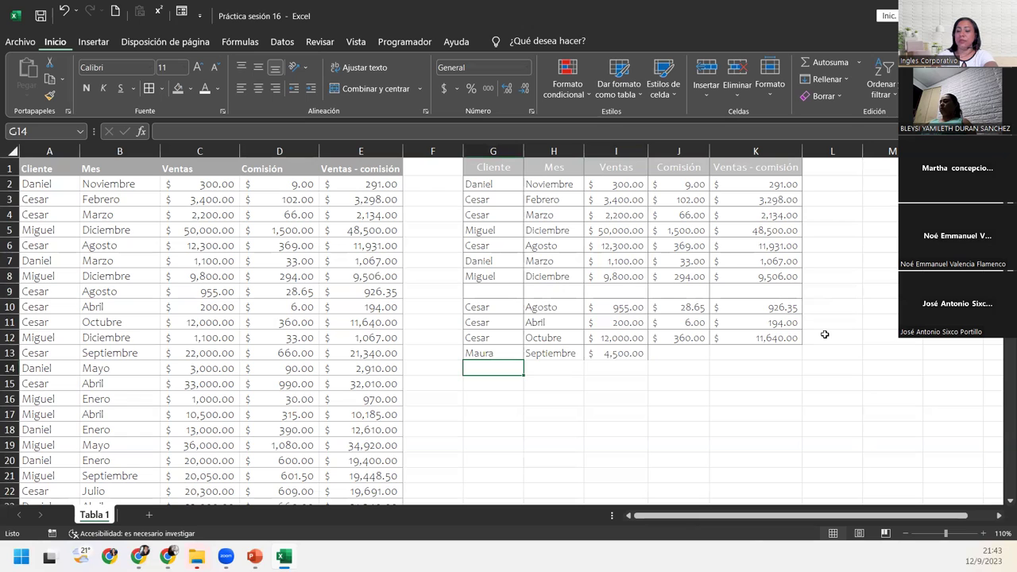
key(Up)
key(Right)
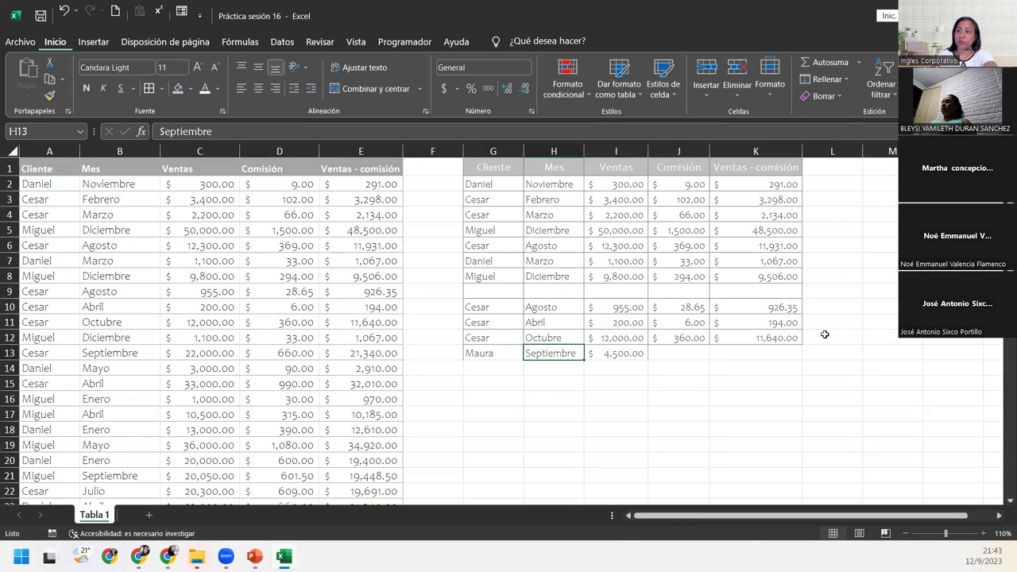
key(Right)
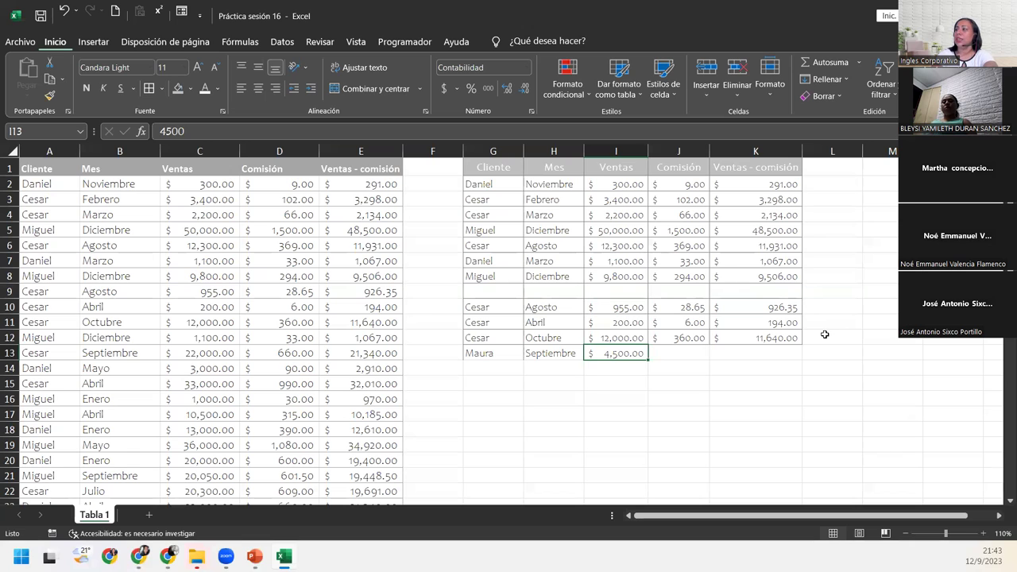
key(Right)
key(Up)
key(Down)
key(Right)
key(Up)
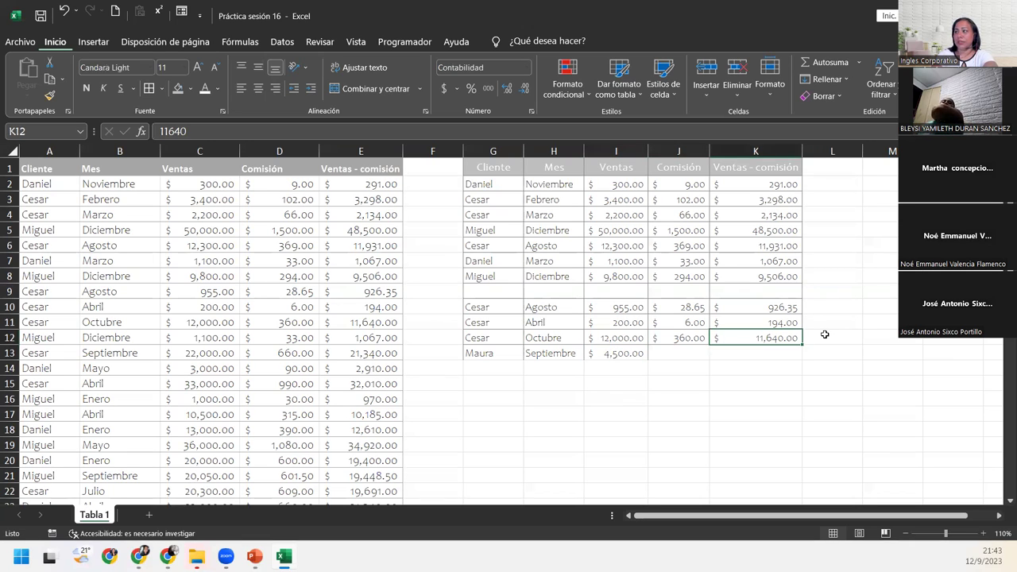
key(Down)
key(Left)
key(Up)
key(Right)
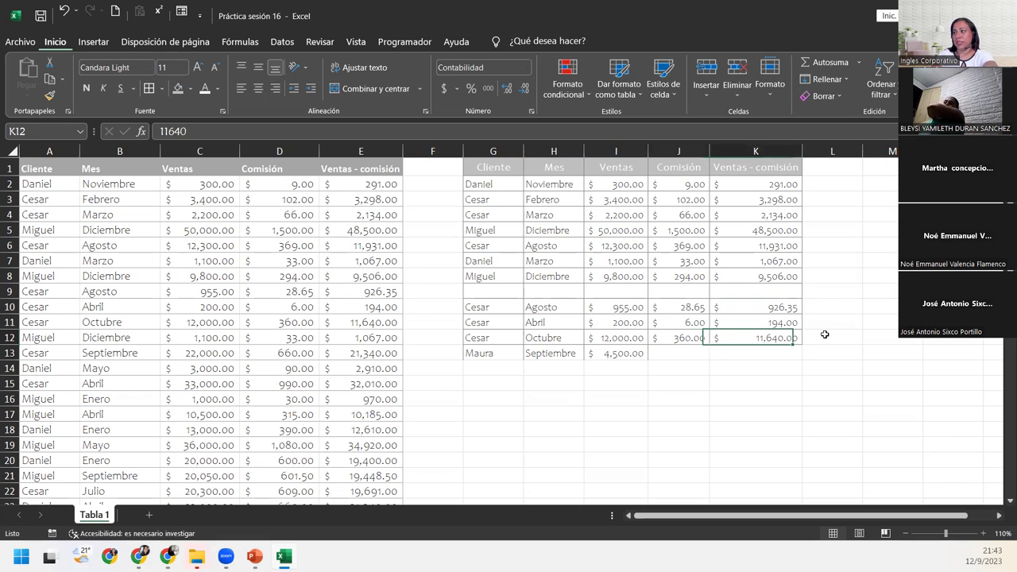
key(Down)
key(Up)
key(Up)
key(Up)
key(Up)
key(Up)
- Select J2:K13 and clear the Comisión and Ventas - comisión values
key(Left)
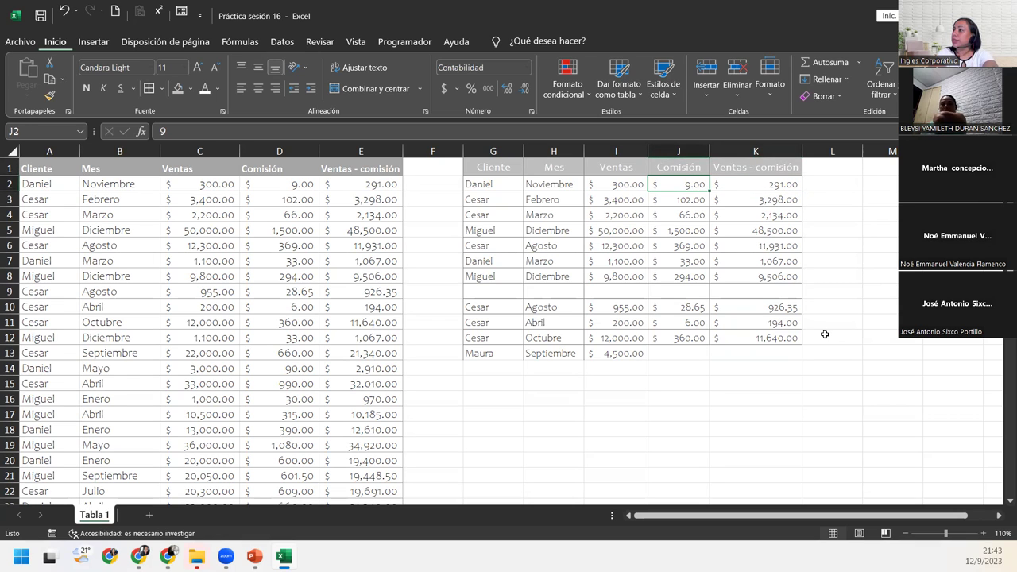
key(shift+Down)
key(shift+Down)
key(shift+Down)
key(shift+Down)
key(shift+Down)
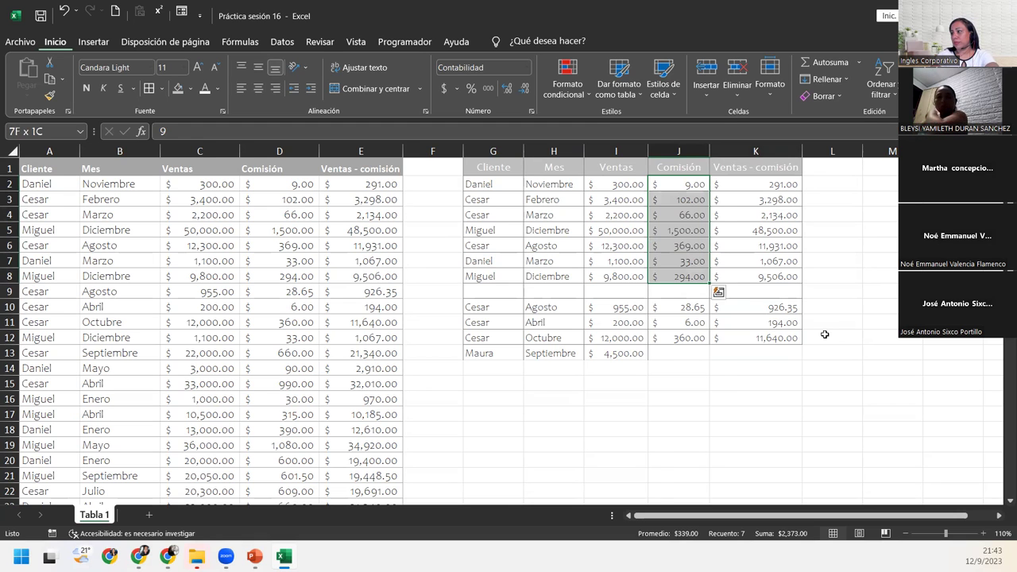
key(shift+Right)
key(shift+Down)
key(shift+Down)
key(shift+Down)
key(ctrl+shift+Down)
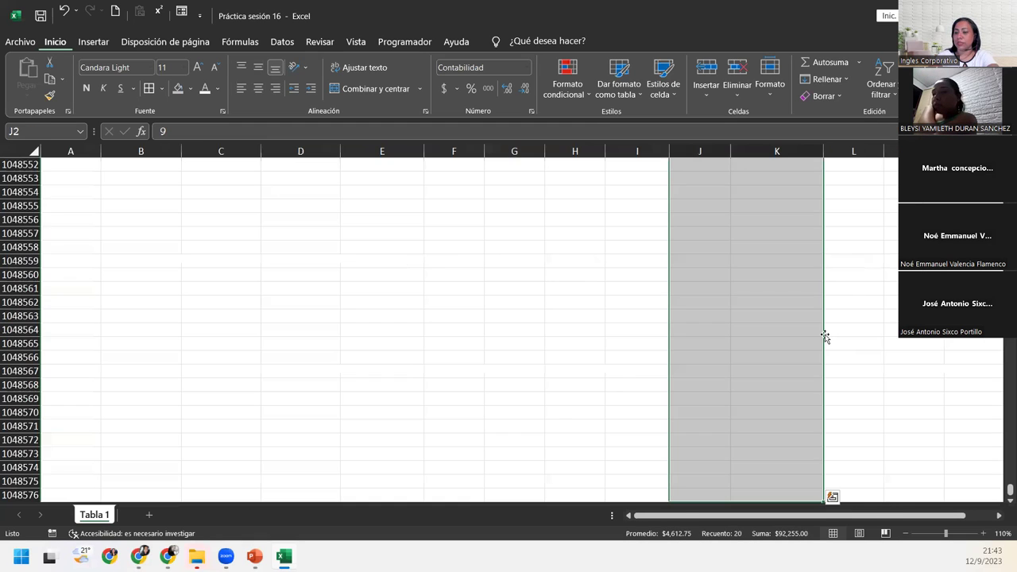
key(ctrl+shift+Up)
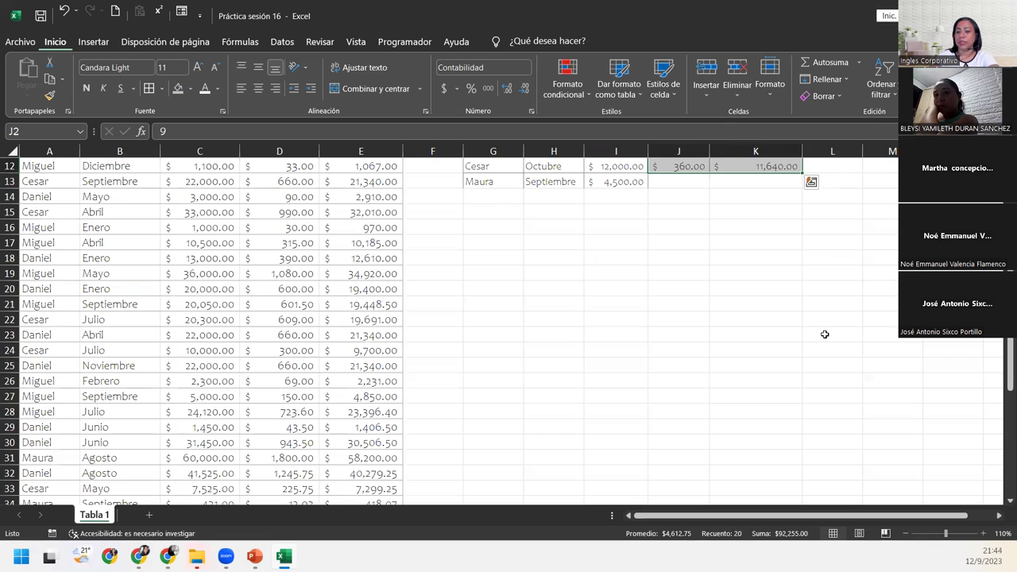
scroll(825, 334, up, 4)
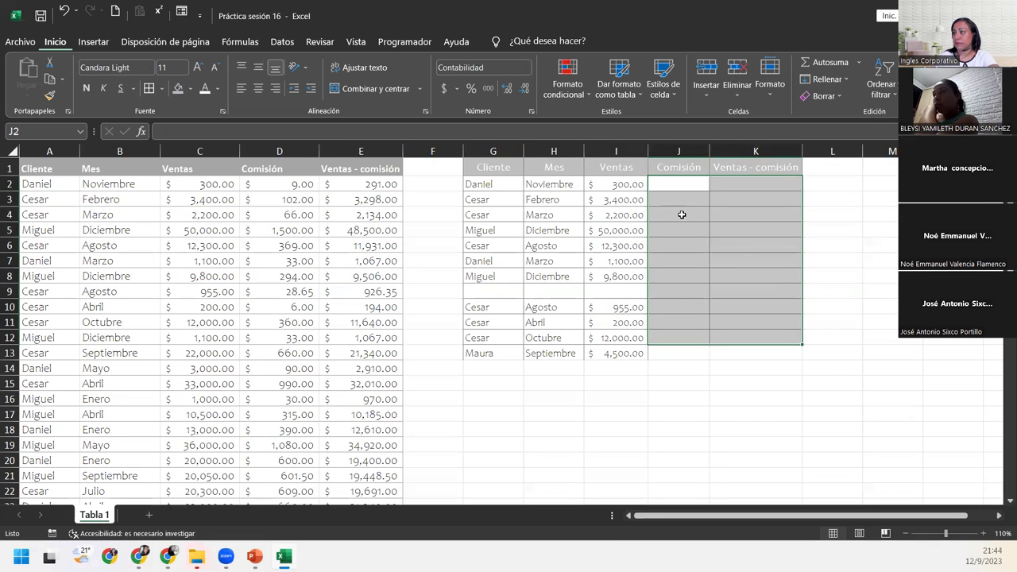
click(670, 184)
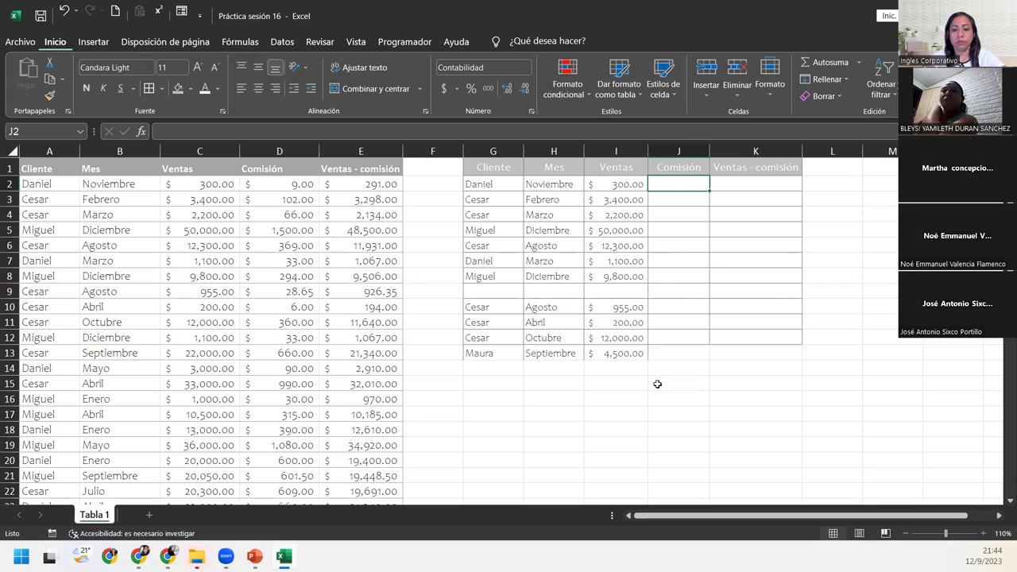
- Enter =I2*3% in J2 and fill it down to J13
text(=)
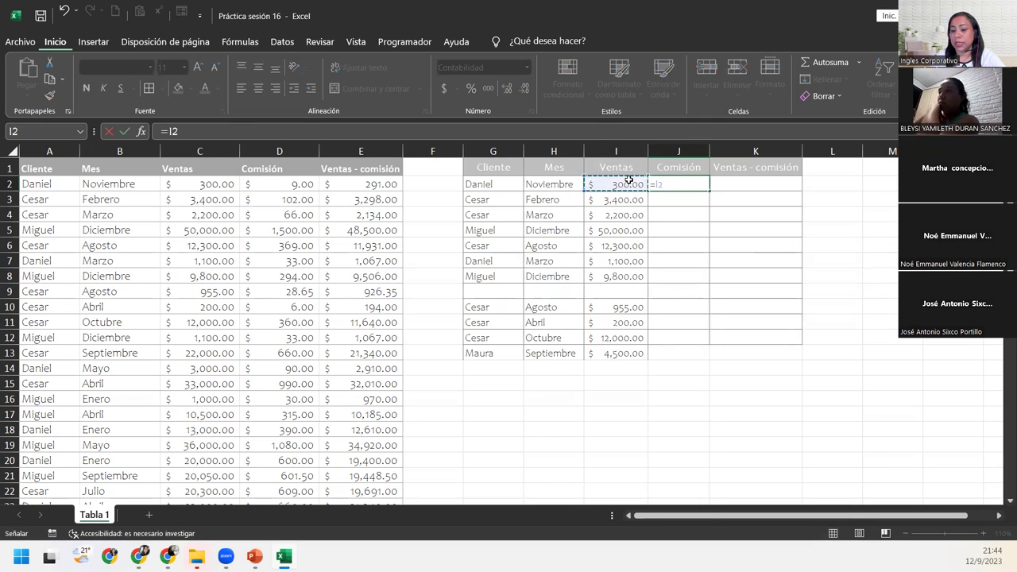
text(*3)
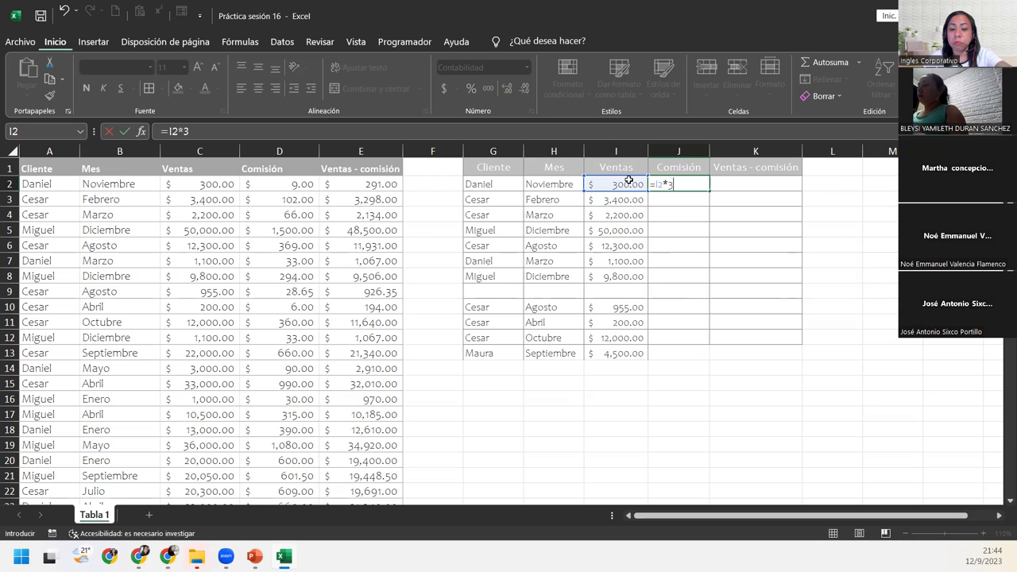
text(%)
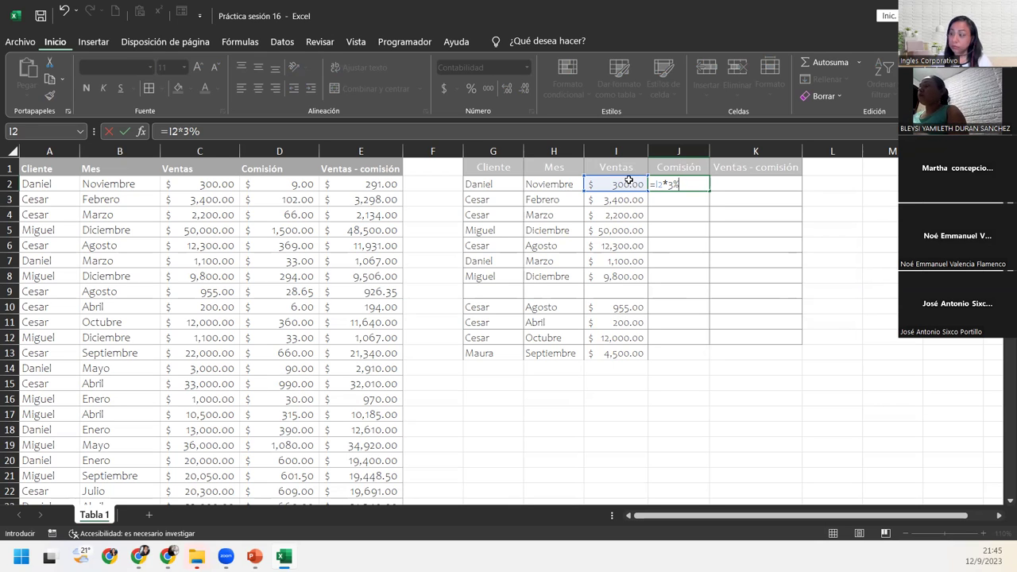
key(Return)
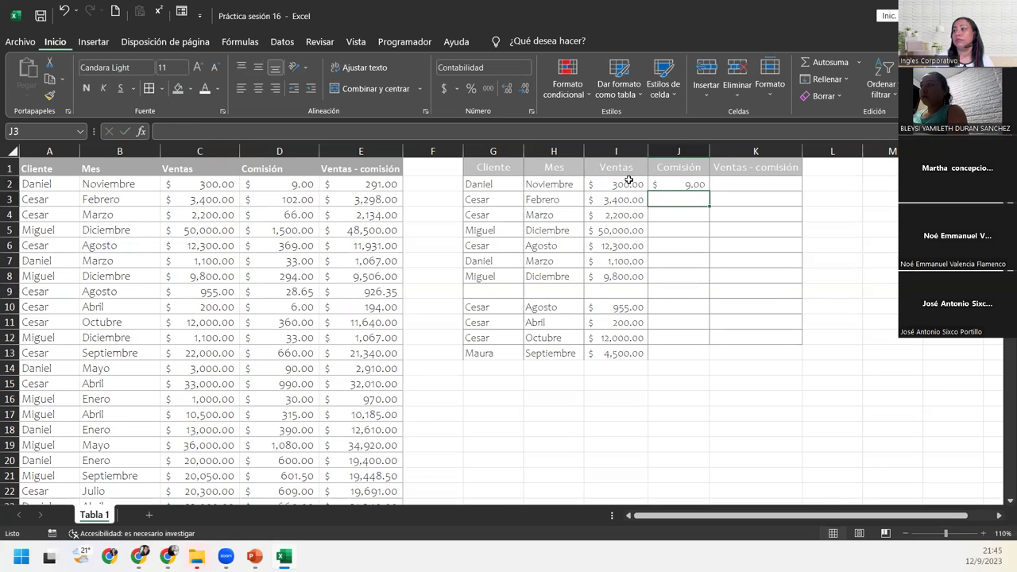
click(695, 184)
drag(709, 189, 709, 361)
click(679, 351)
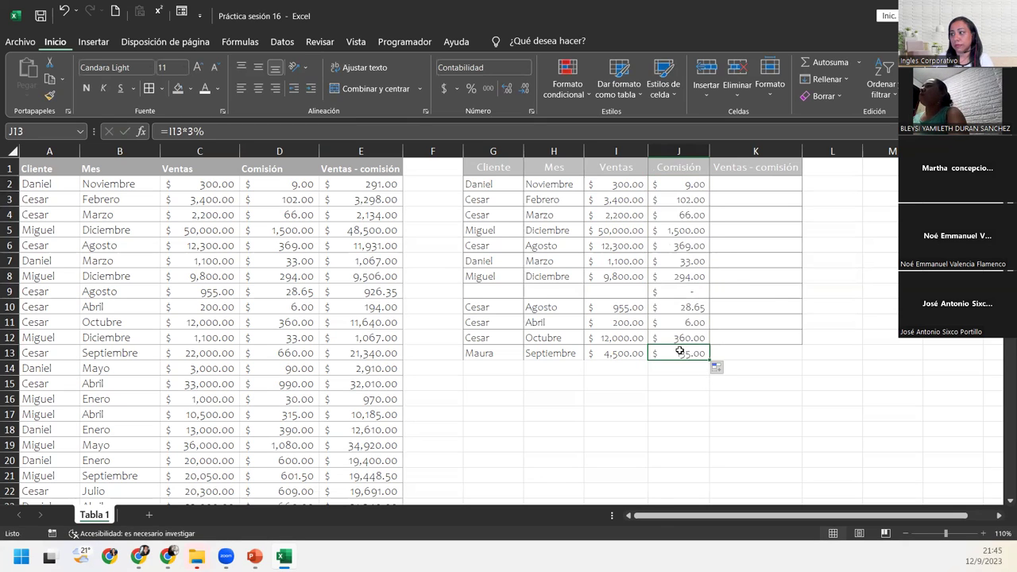
click(755, 182)
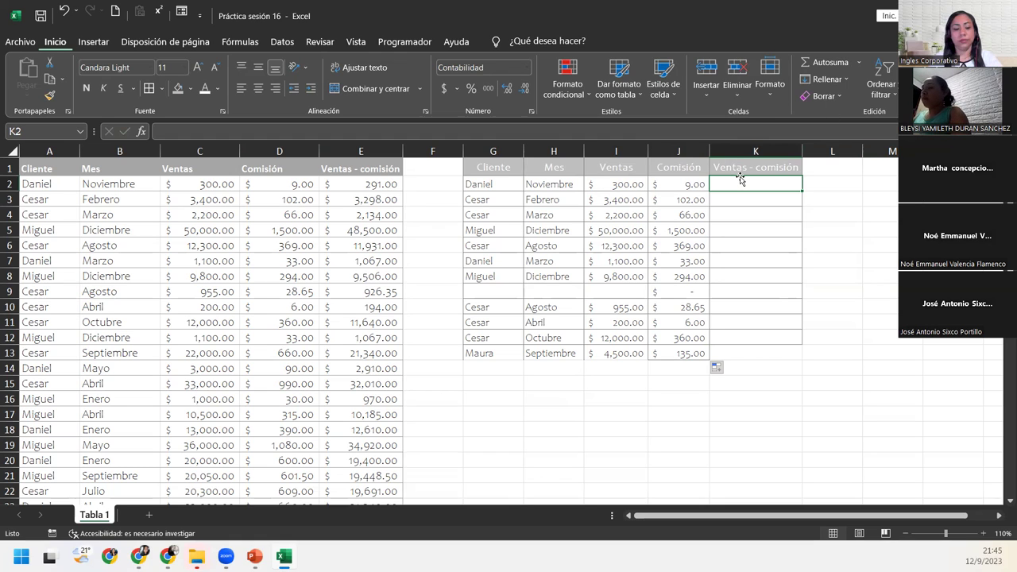
- Enter =I2-J2 in K2 and fill it down through K13
text(=)
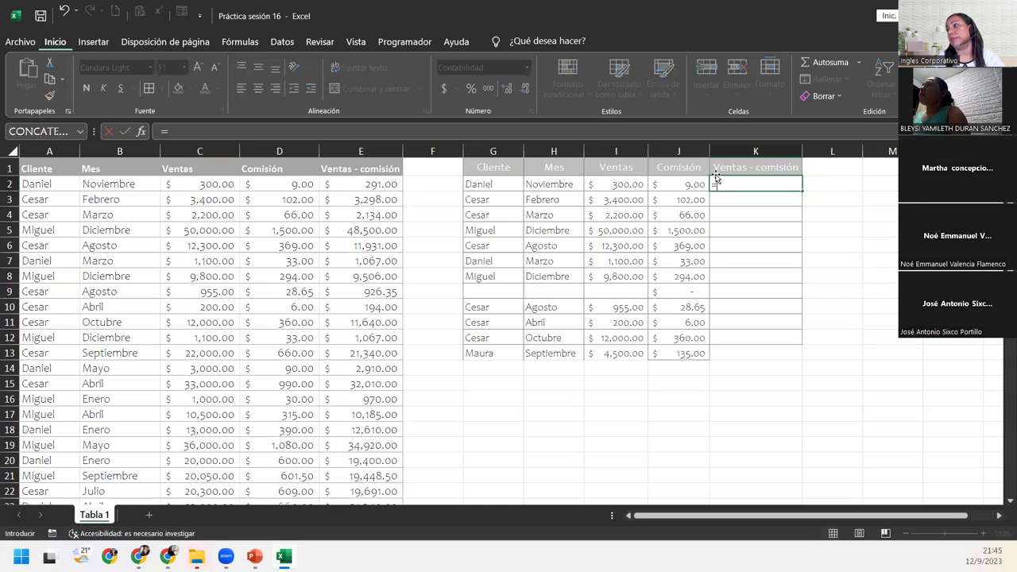
click(608, 181)
text(-)
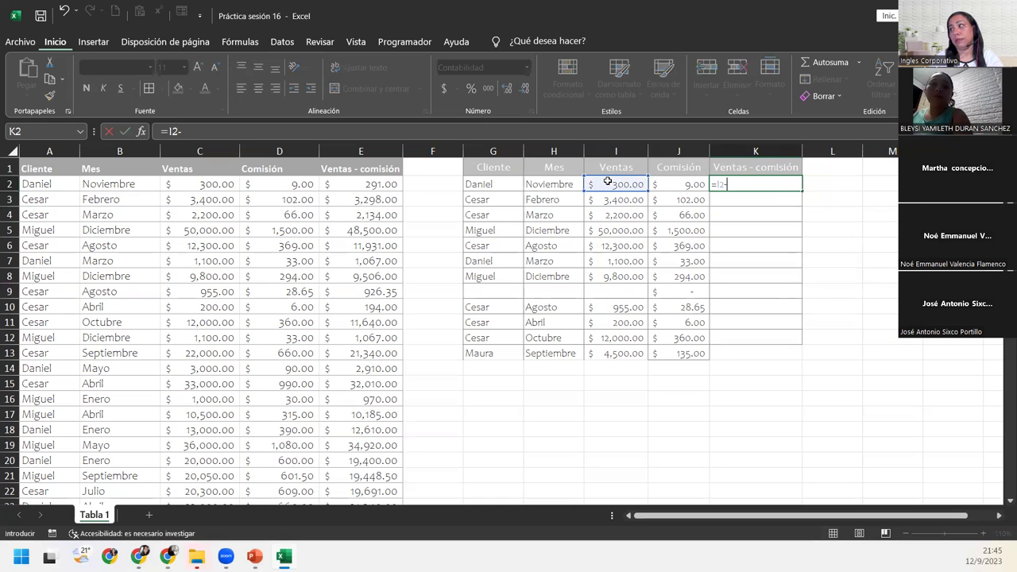
click(654, 181)
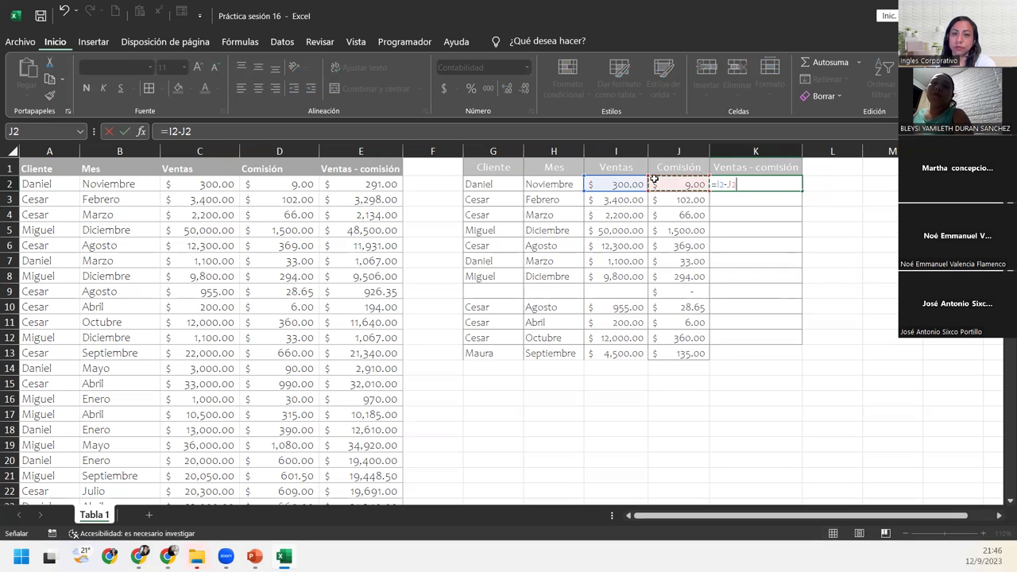
key(Return)
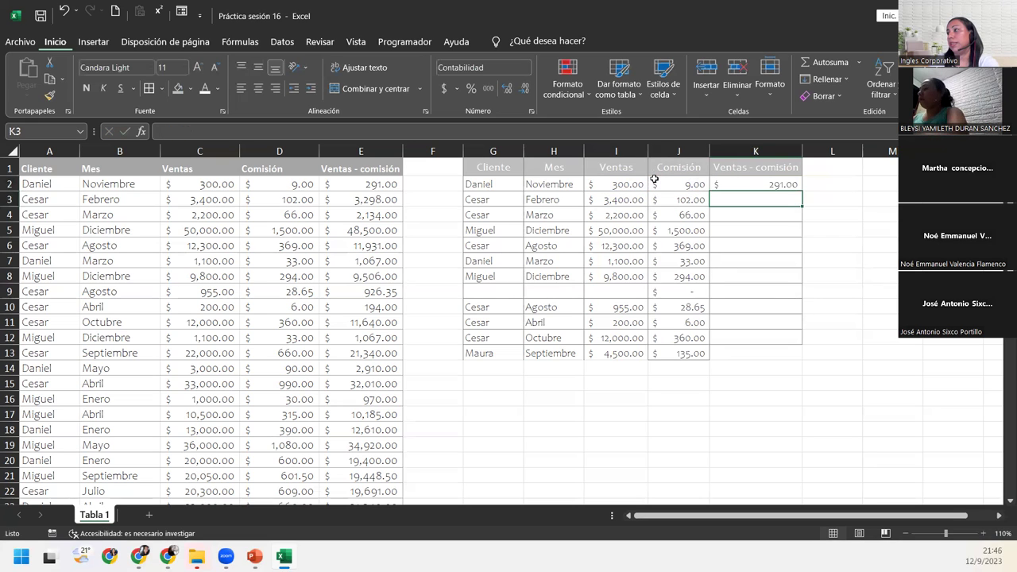
click(765, 186)
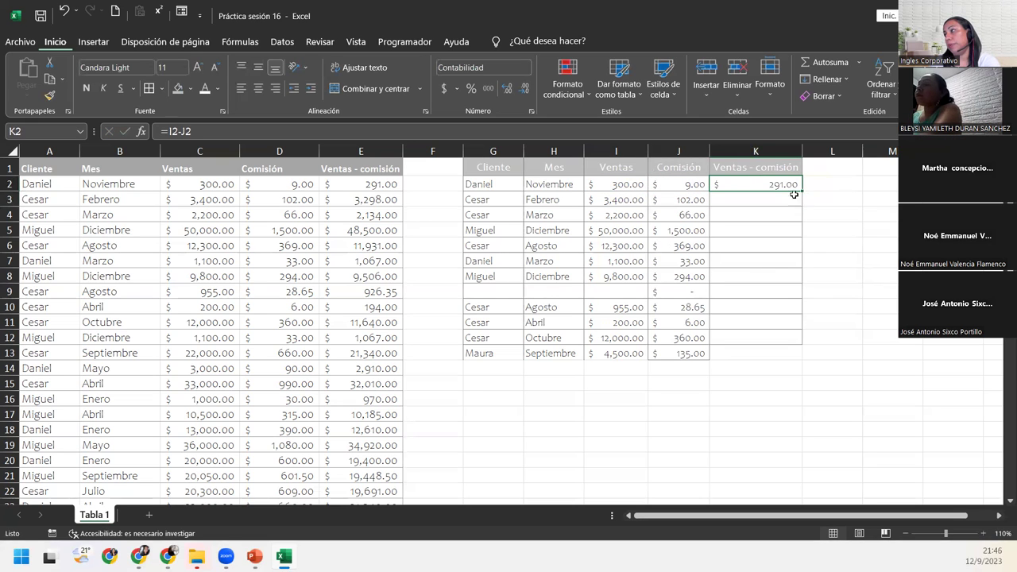
double_click(802, 192)
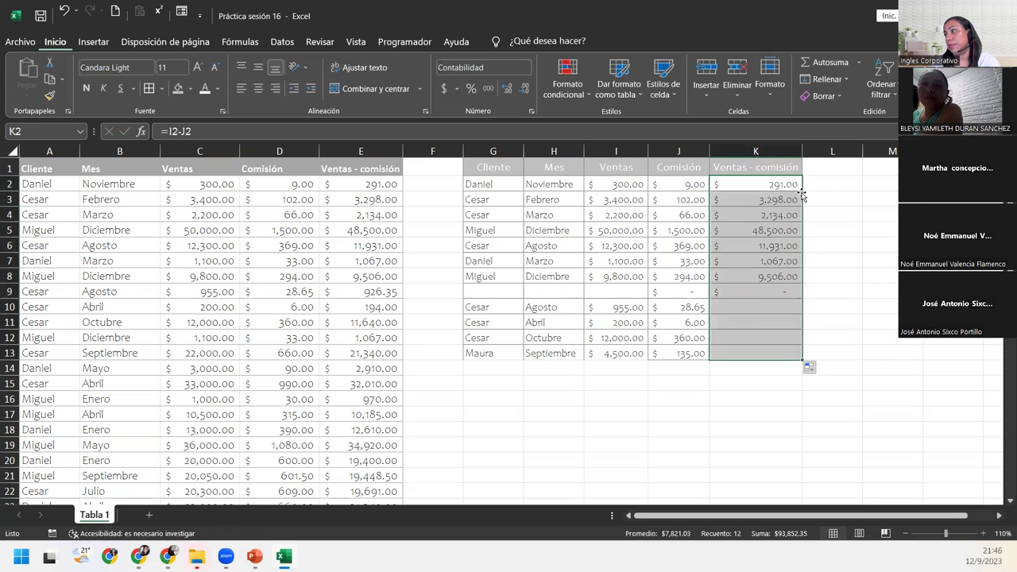
click(752, 347)
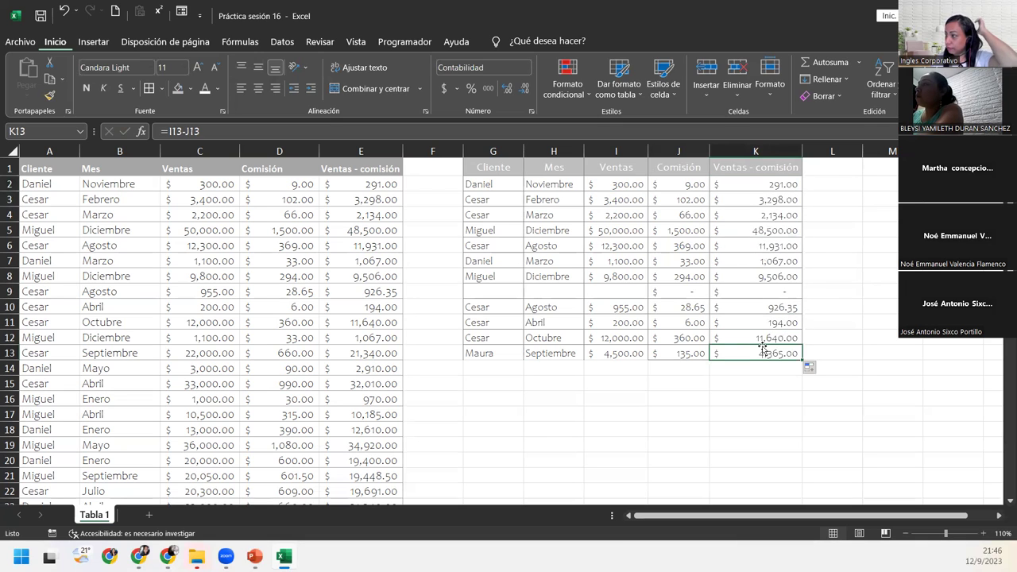
click(479, 367)
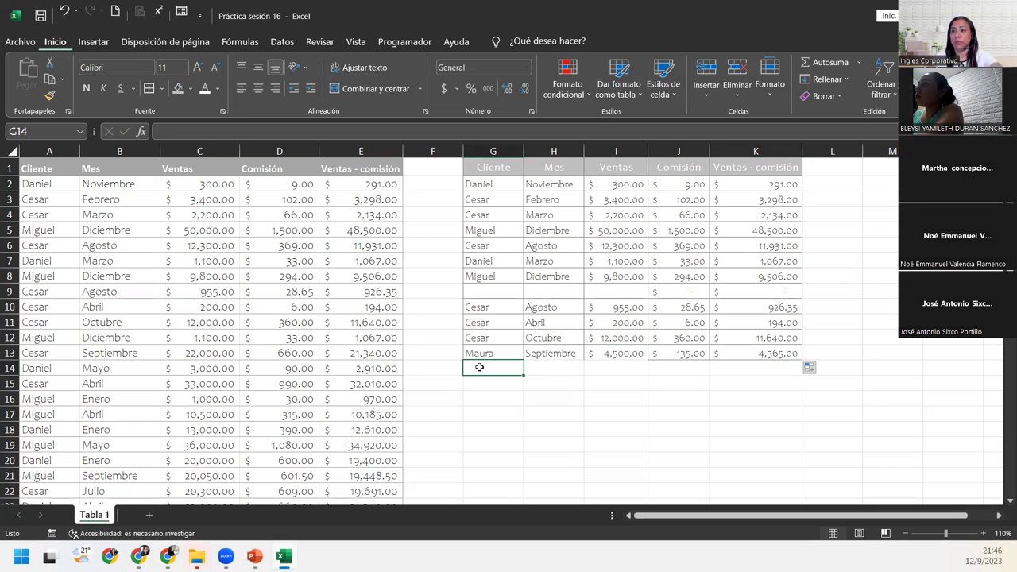
- Add row 14 with a client name, month Junio and sales of 1,875
text(Miguel)
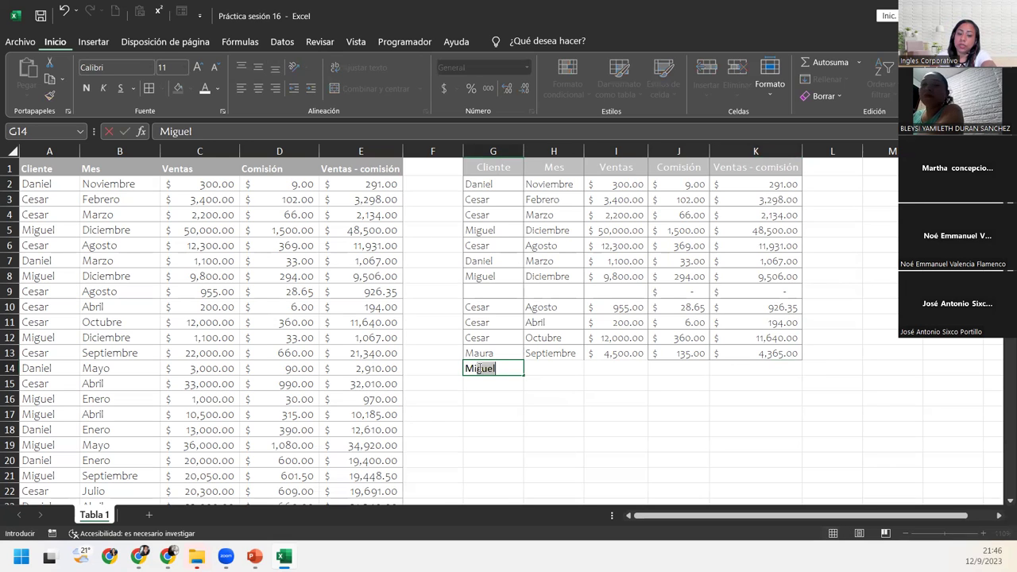
key(Tab)
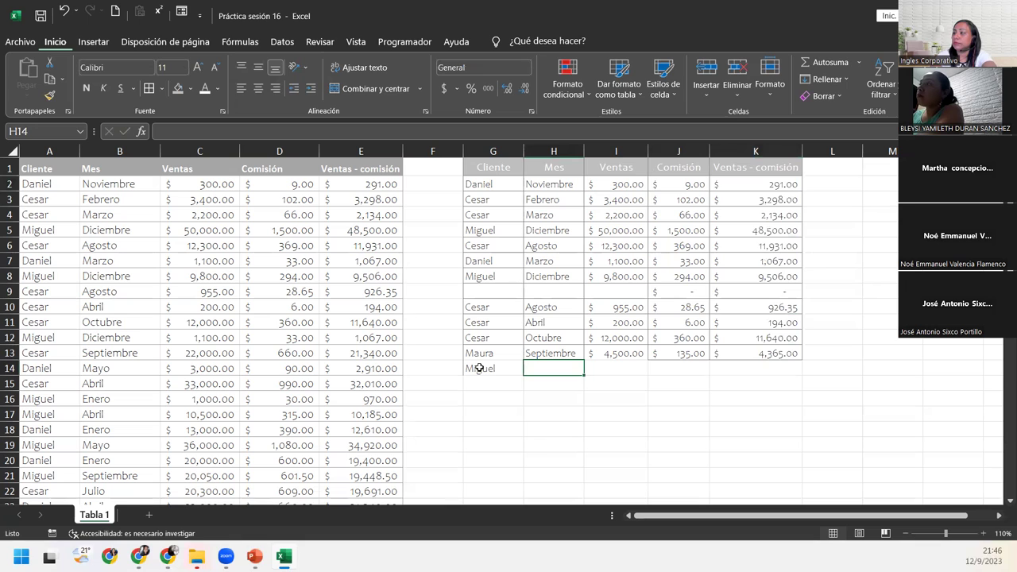
text(junio)
key(Tab)
key(Left)
text(Junio)
key(Tab)
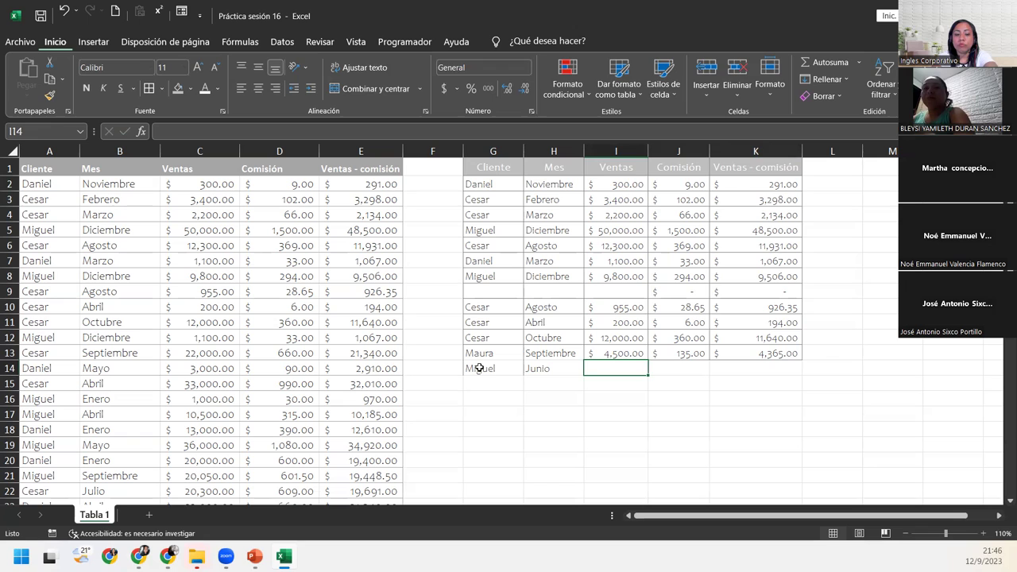
text(1,87)
text(5)
key(Tab)
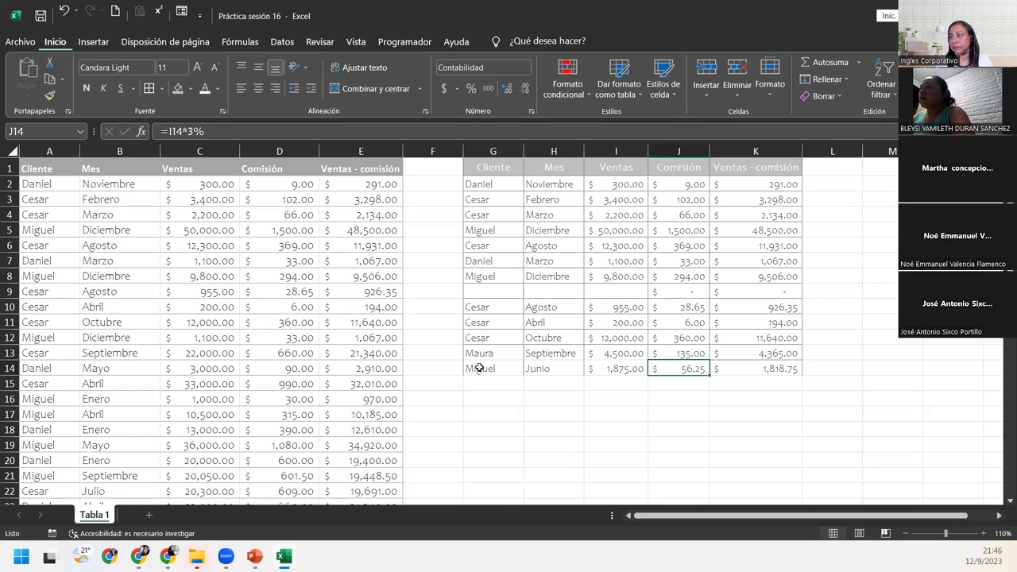
- Check the new row's client, sales and auto-filled commission values
click(661, 383)
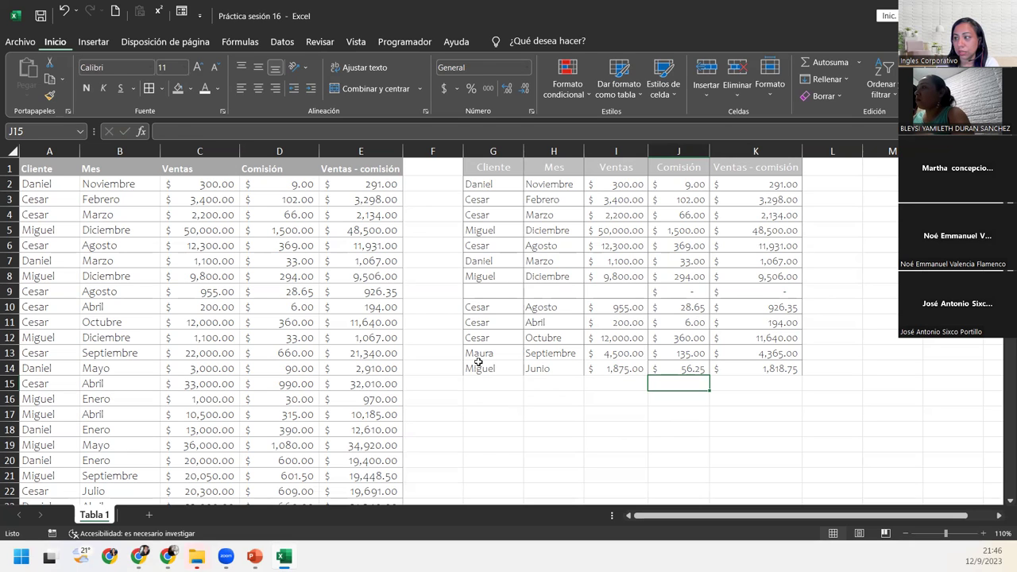
click(486, 366)
click(544, 366)
click(610, 366)
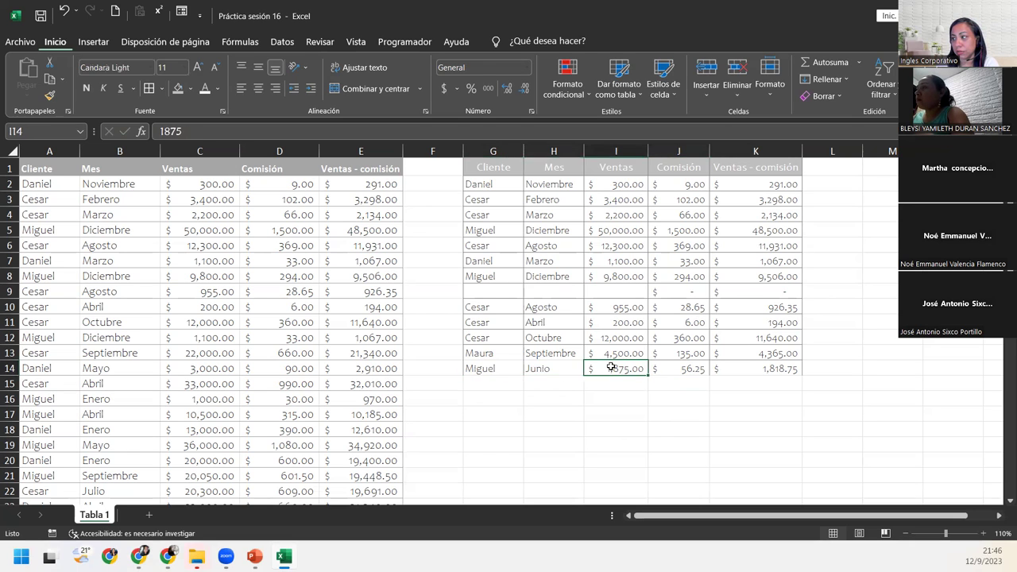
click(558, 397)
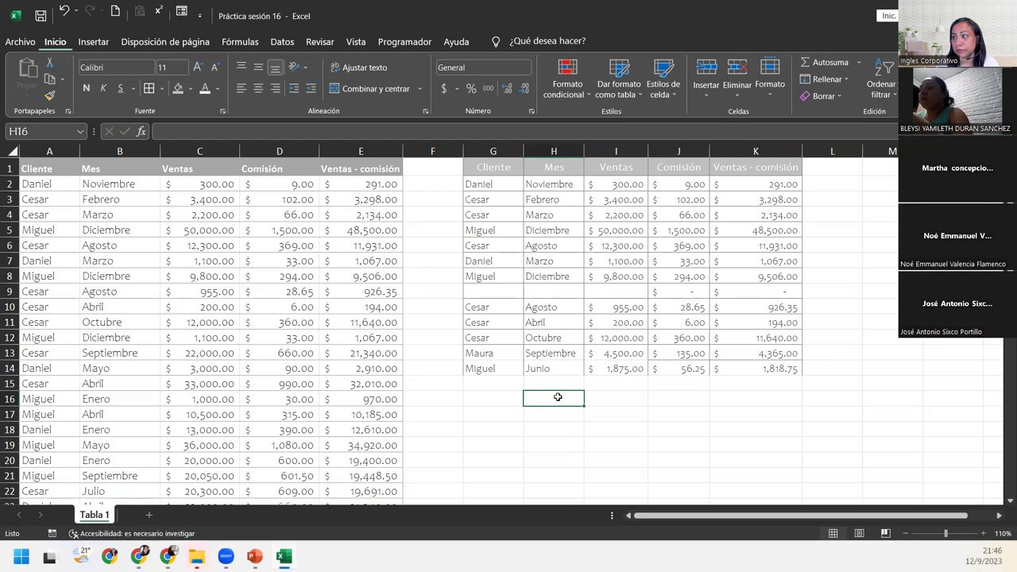
- Copy row 12's formatting onto row 13 with the format painter
drag(491, 337, 741, 333)
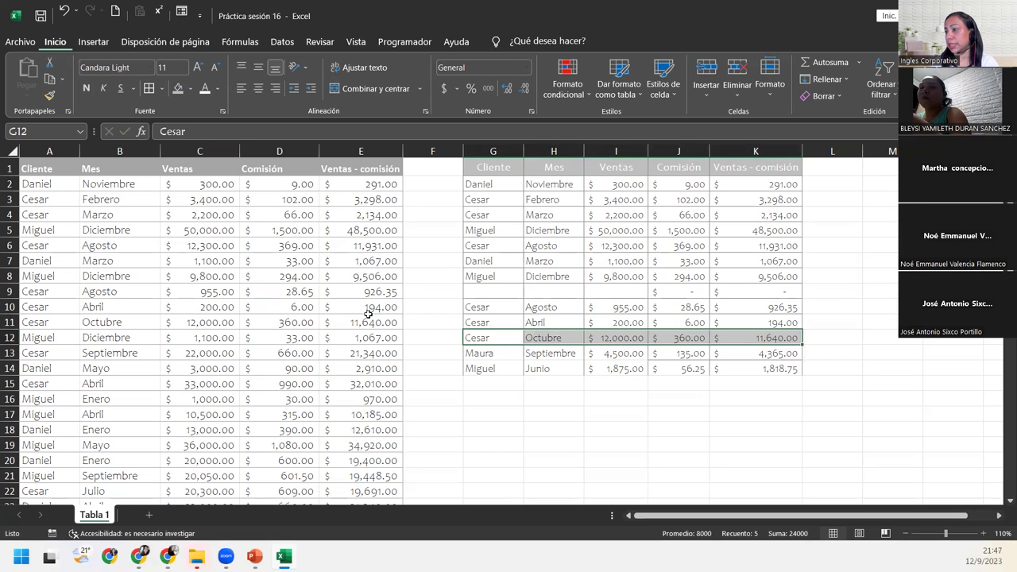
click(50, 95)
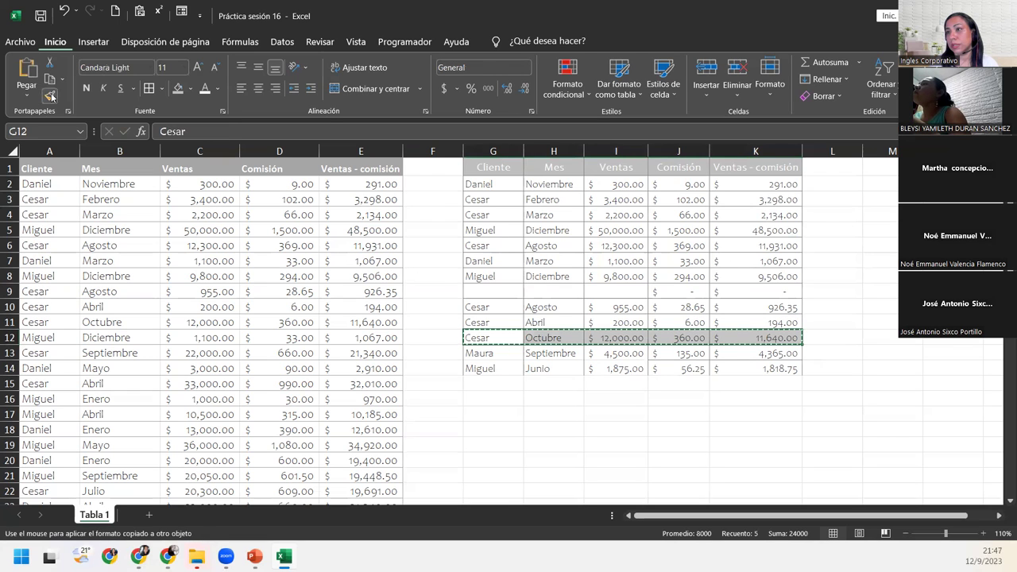
mouse_move(476, 353)
mouse_down()
mouse_move(705, 348)
mouse_move(769, 364)
mouse_up()
click(601, 388)
click(565, 447)
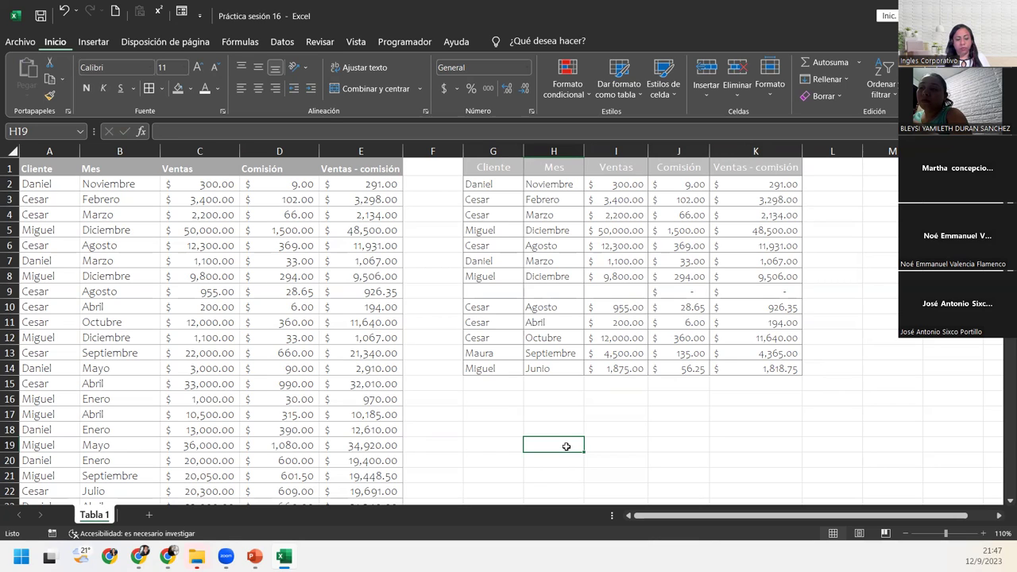
click(544, 277)
click(141, 259)
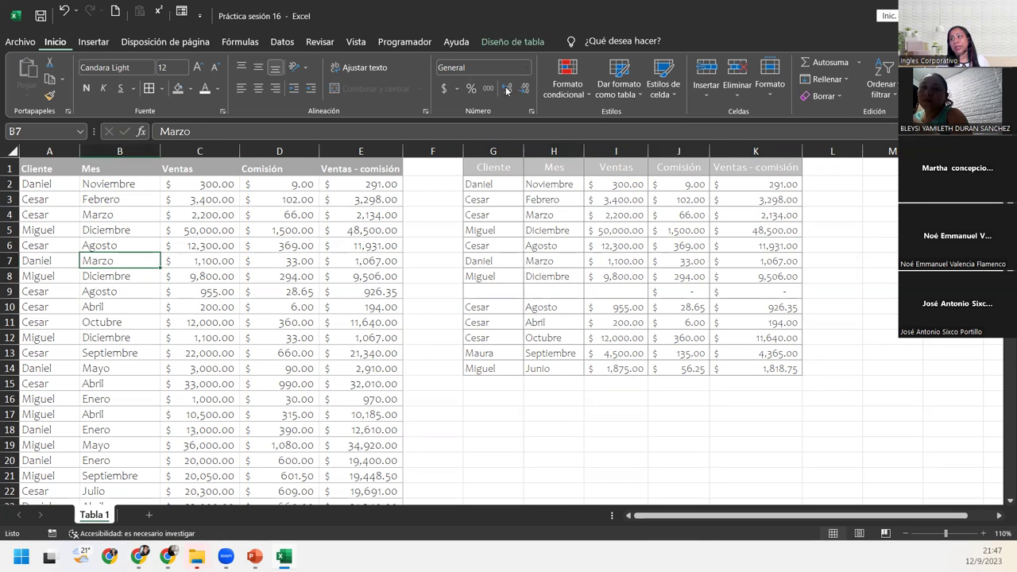
click(616, 78)
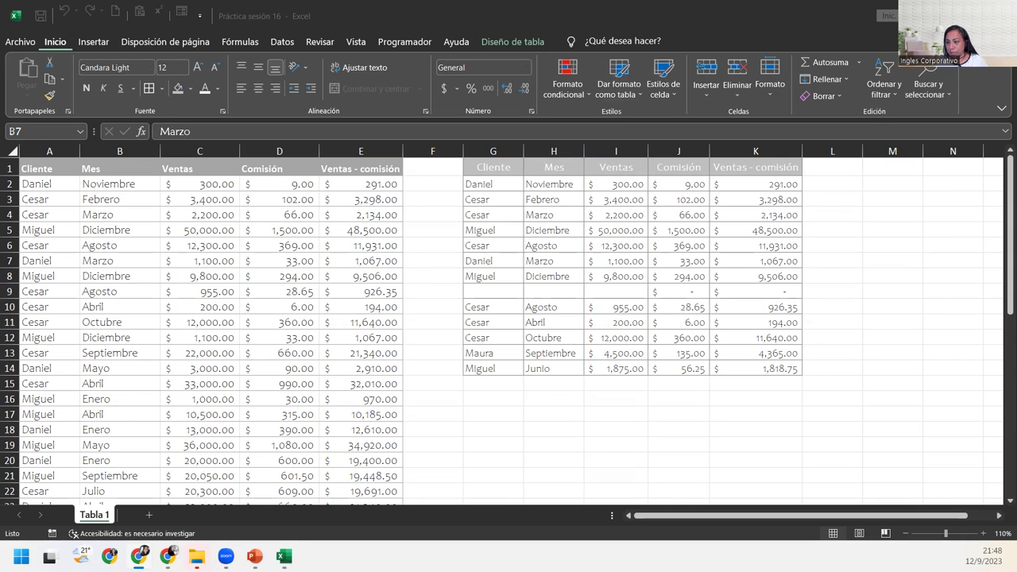
- Add a new worksheet and name it 'Tabla 2 ventas16'
click(155, 518)
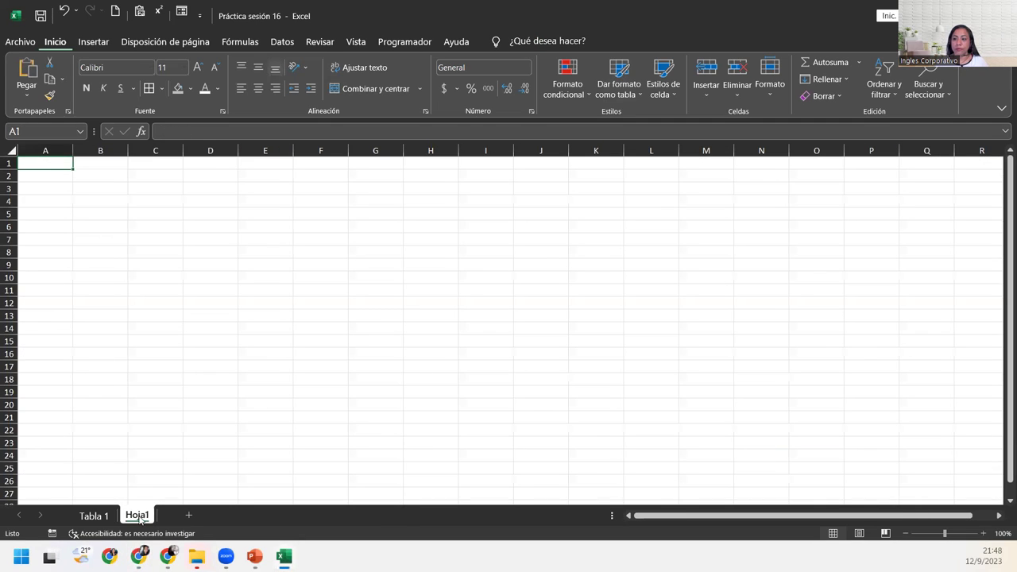
double_click(139, 516)
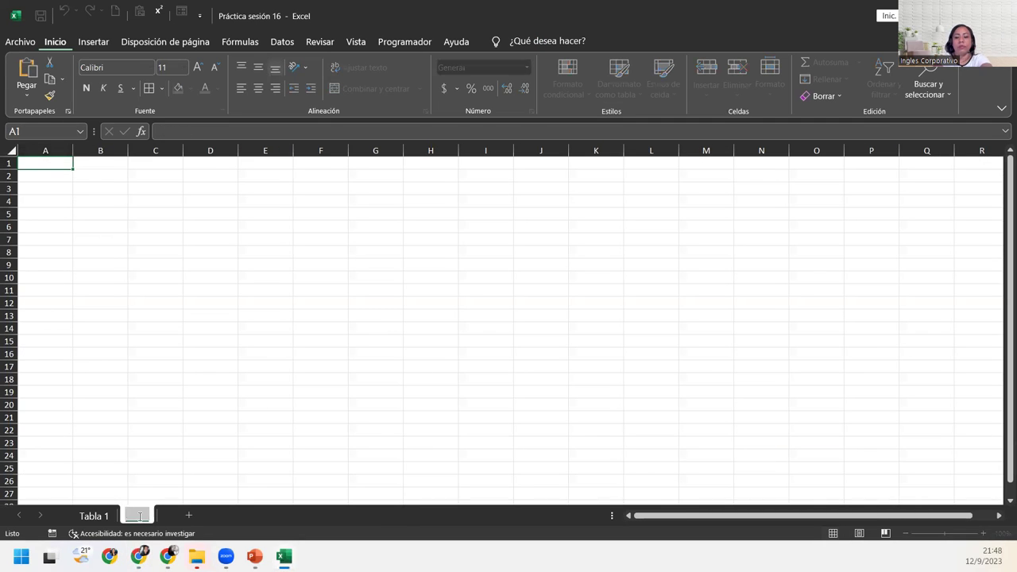
text(Tabla 2)
text( ventas)
text(16)
key(Return)
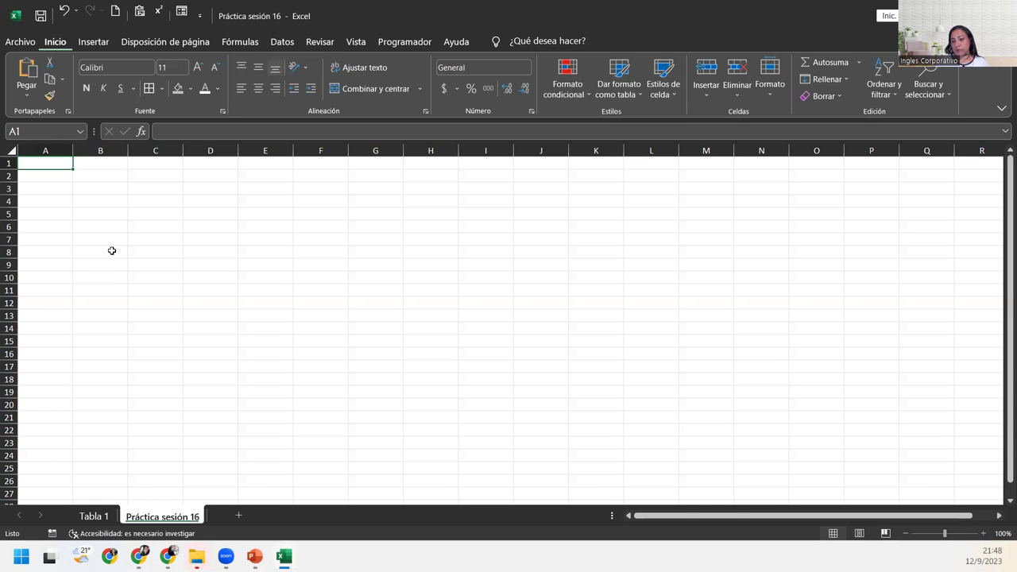
click(108, 182)
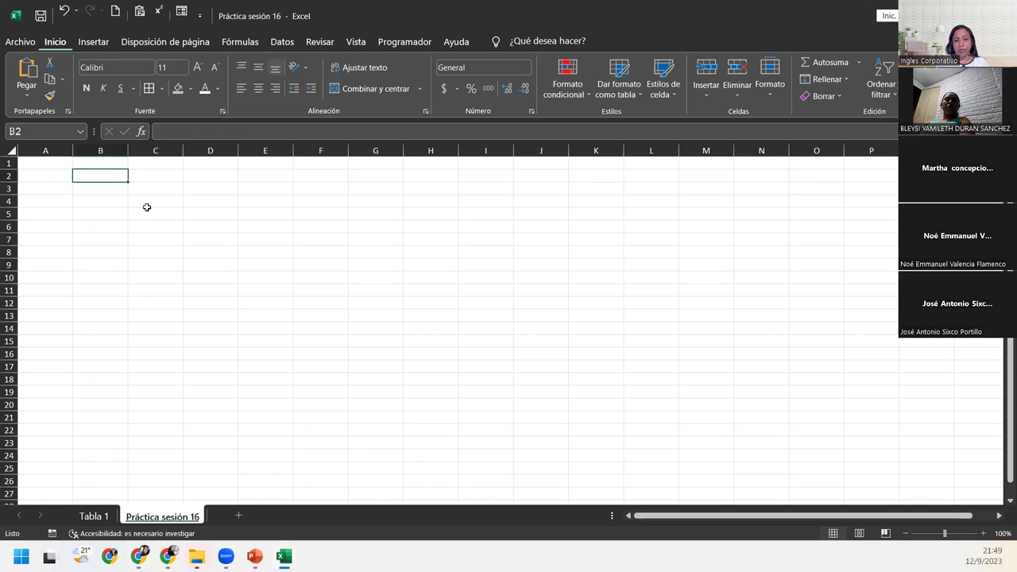
- Select B3:E10 and open the Dar formato como tabla style gallery
click(102, 196)
key(Up)
key(Up)
key(Up)
click(104, 186)
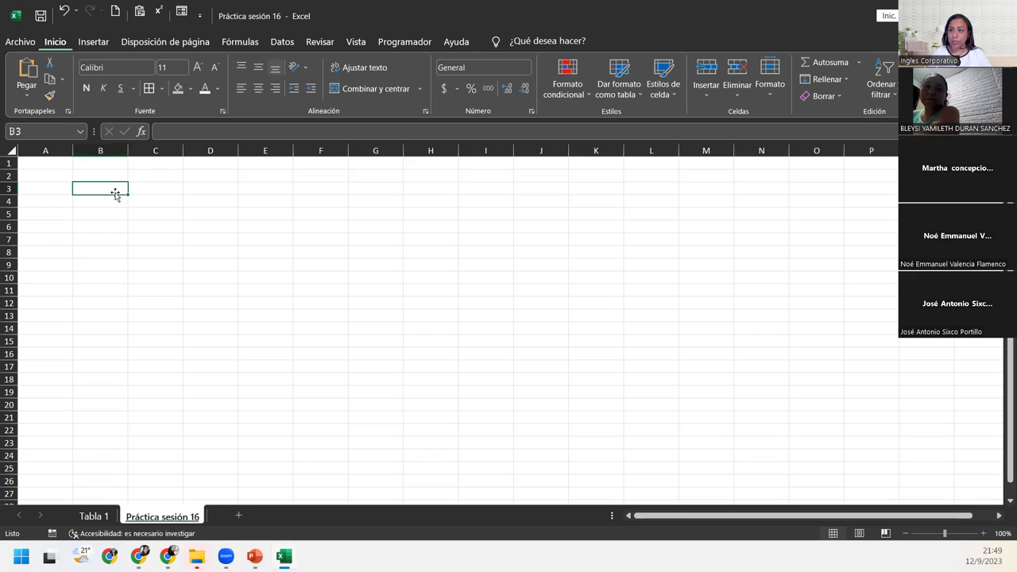
drag(116, 188, 268, 187)
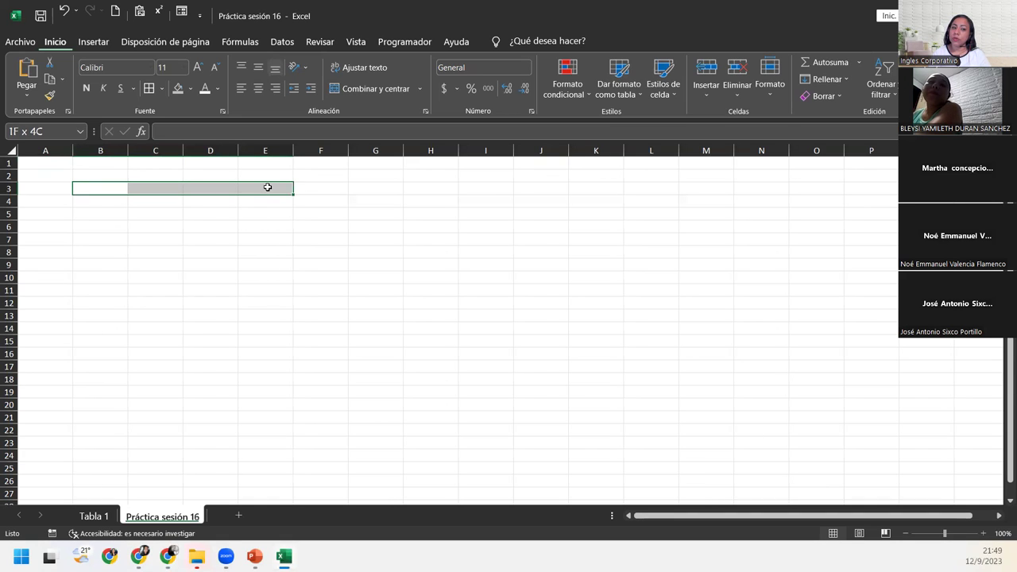
drag(268, 186, 274, 274)
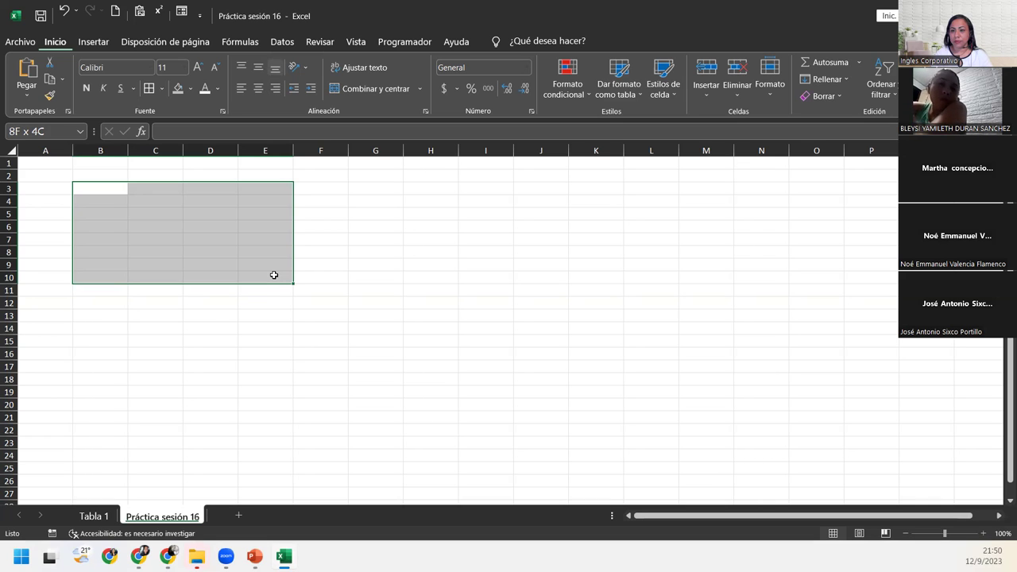
drag(273, 275, 274, 275)
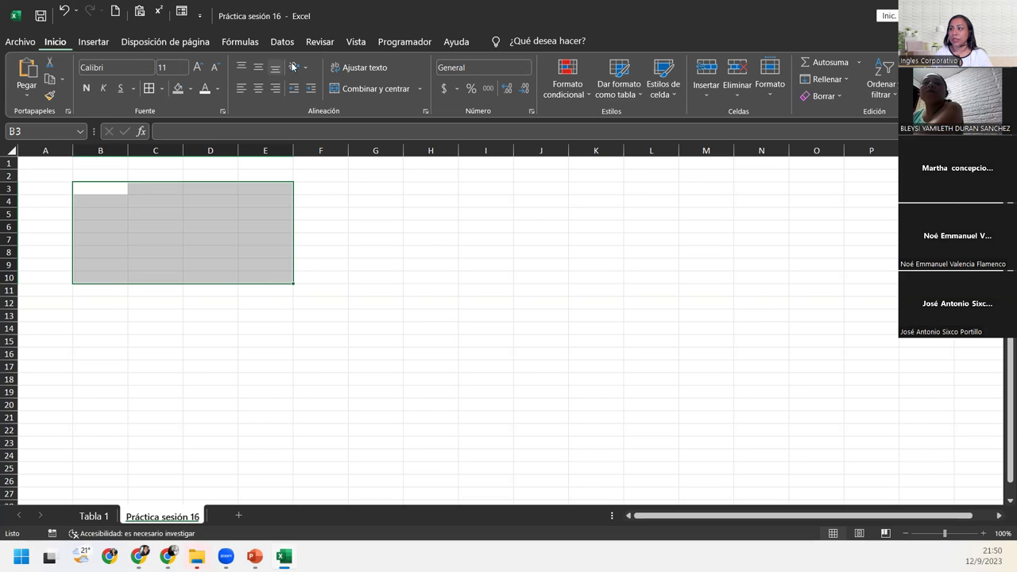
click(633, 94)
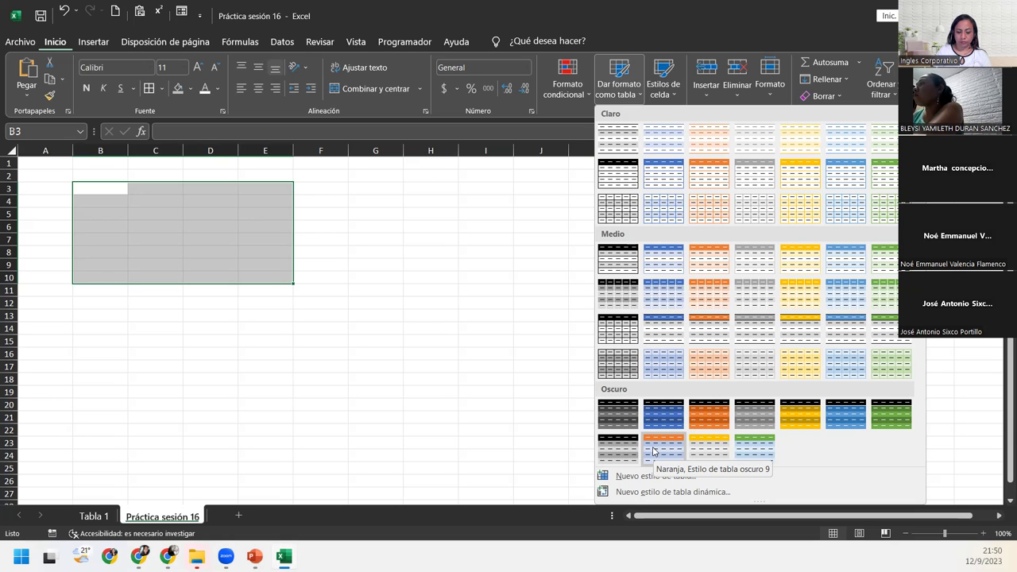
- Apply the orange dark table style to B3:E10, with the first row as headers
click(653, 450)
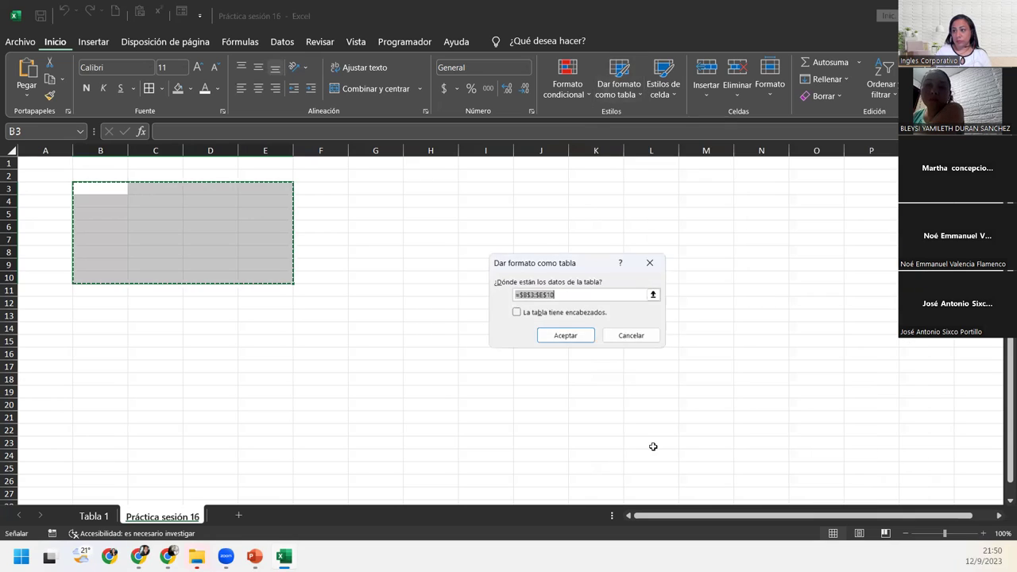
click(515, 313)
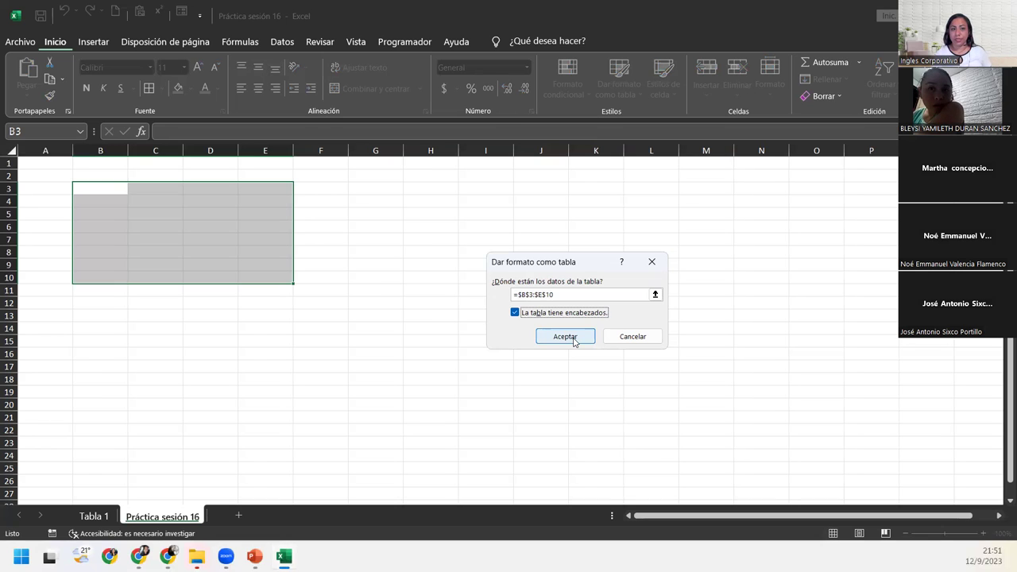
click(573, 339)
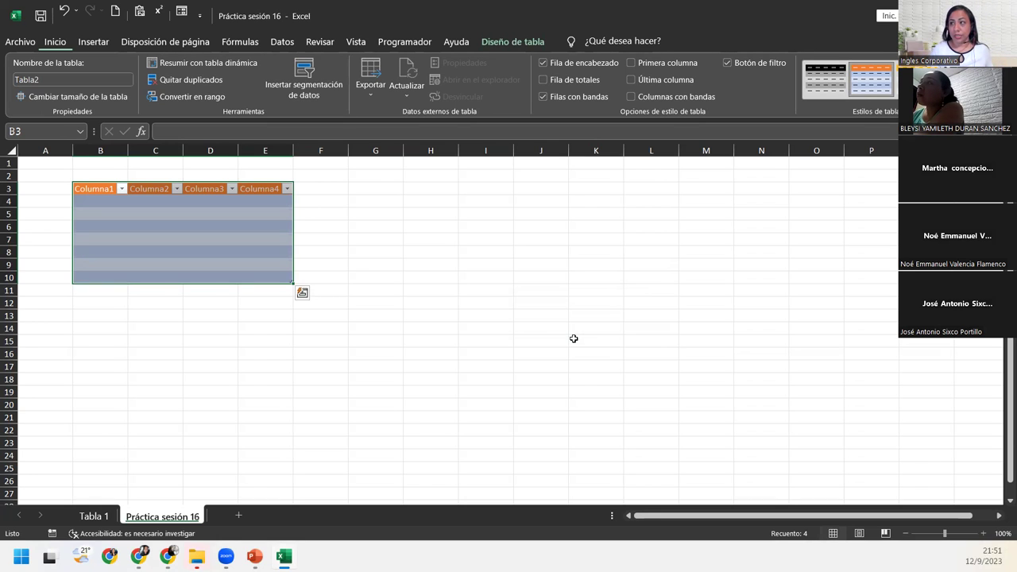
- Hide the table's filter buttons and rename the first two headers Área and Vendedor
click(101, 188)
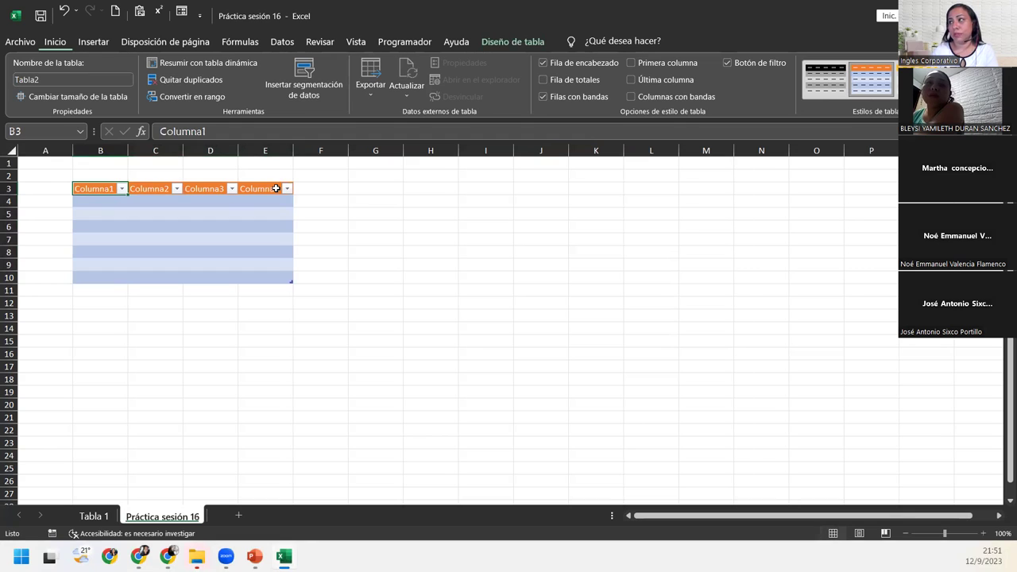
click(726, 65)
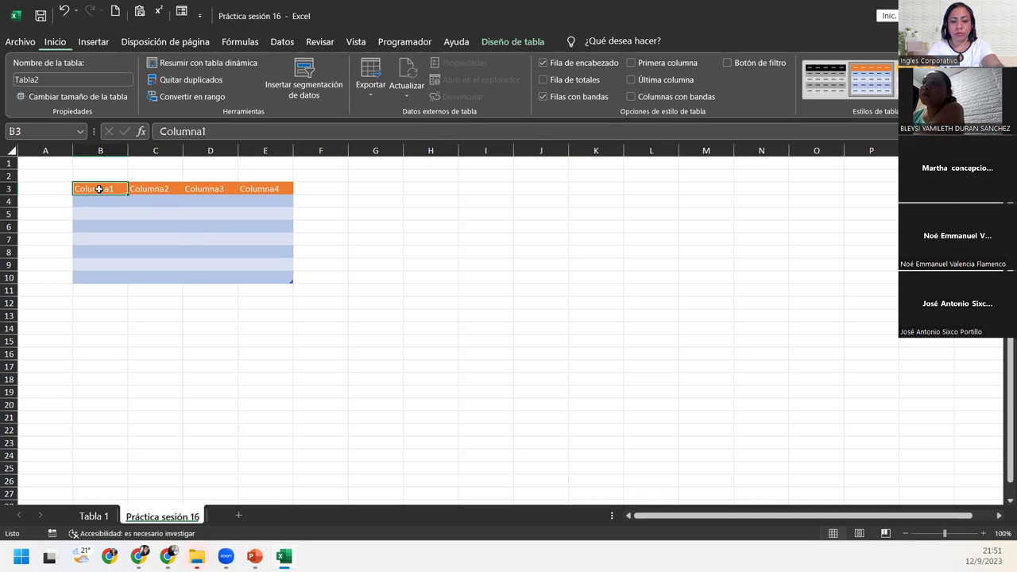
key(BackSpace)
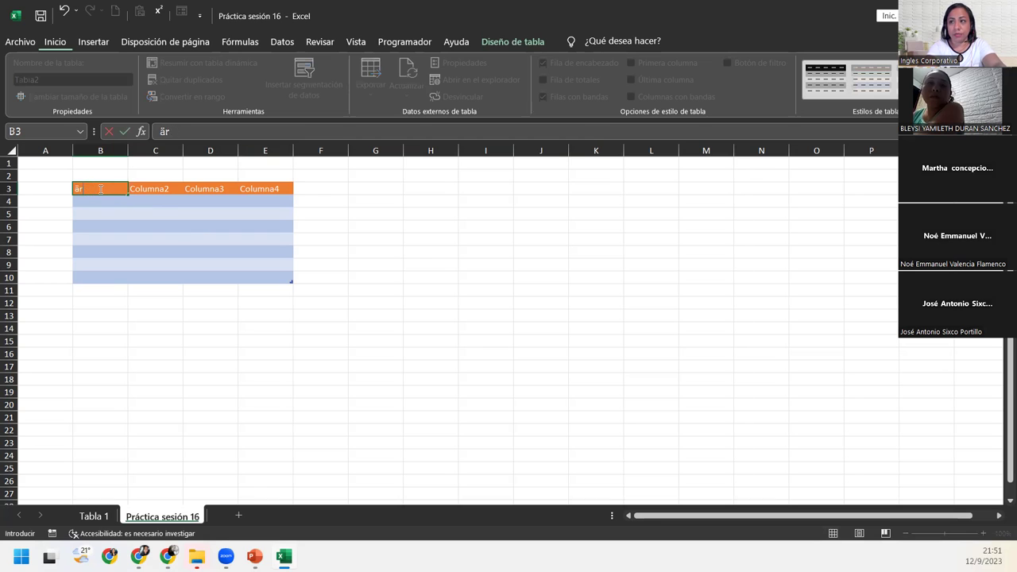
text(Áte)
key(BackSpace)
key(BackSpace)
text(re)
key(Tab)
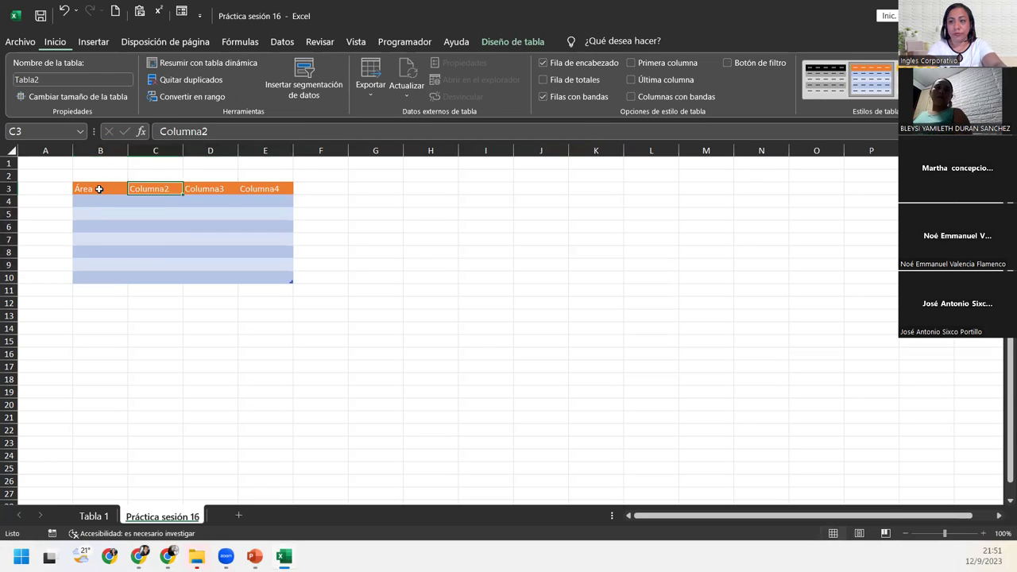
text(Vendedp)
key(BackSpace)
text(or)
key(Tab)
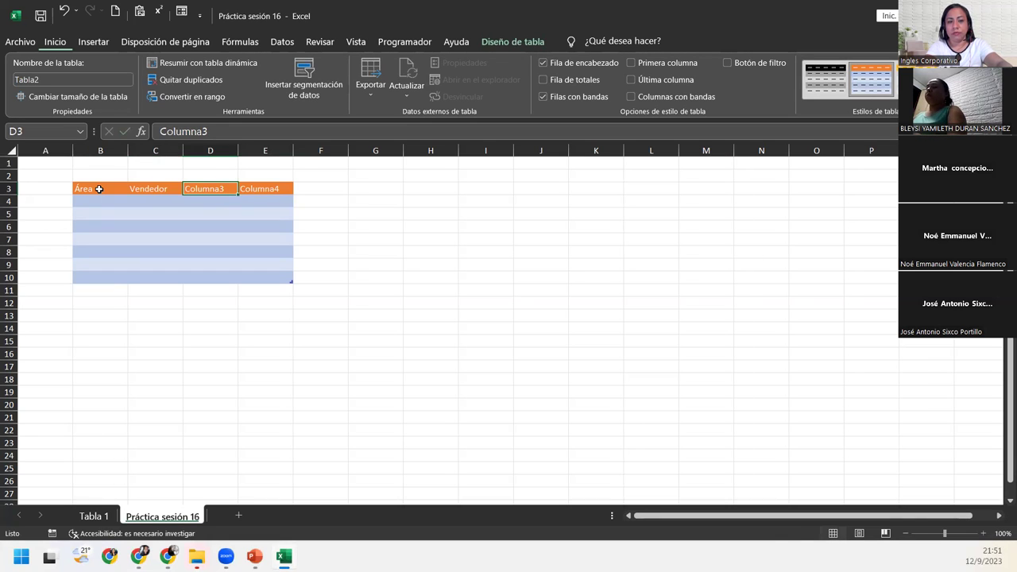
- Rename the remaining headers Precio and Concepto
shift+click(99, 188)
text(Precio)
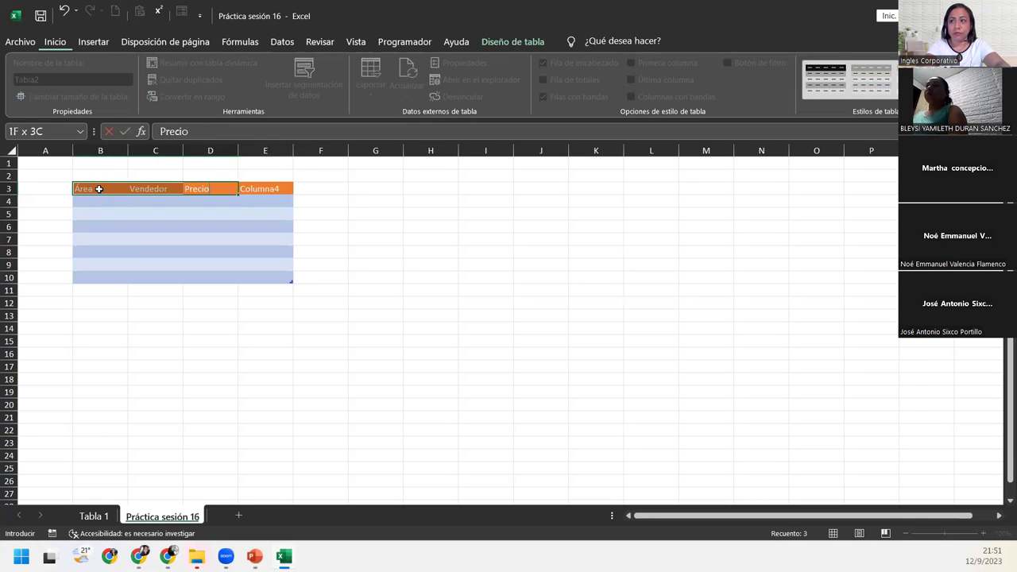
key(Return)
key(Return)
key(Return)
key(Return)
key(Return)
key(Return)
key(Right)
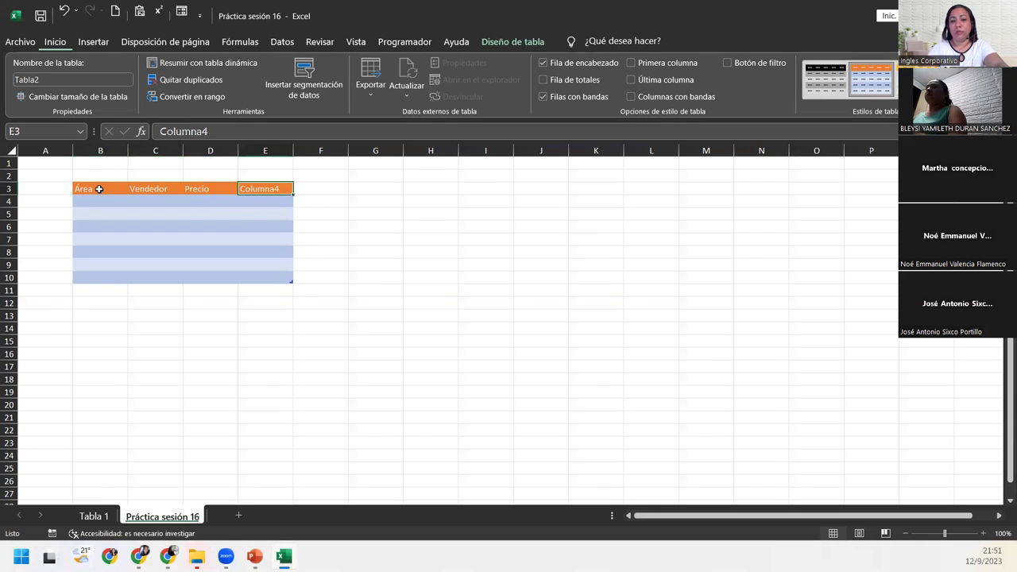
text(C)
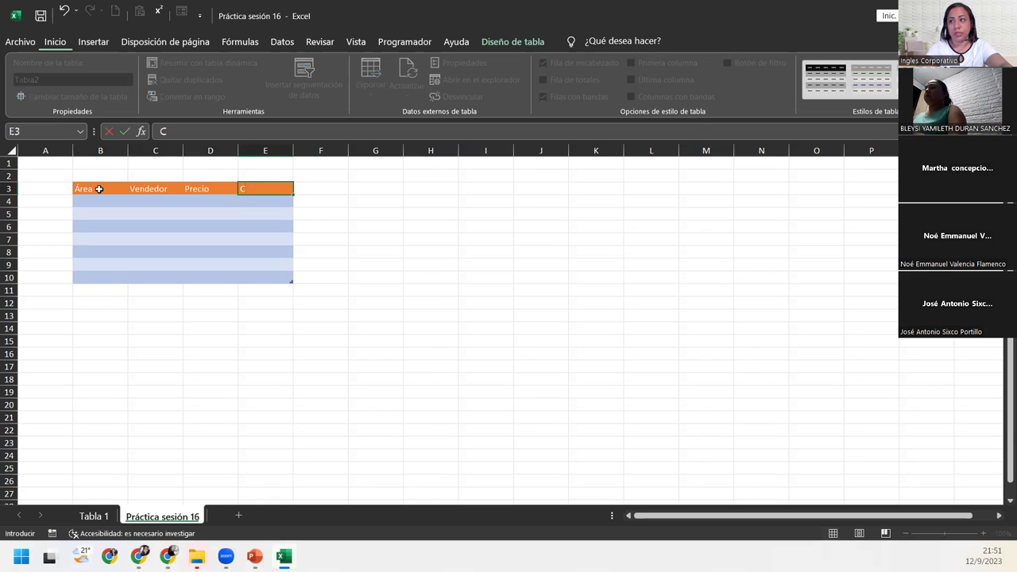
text(oncepto)
key(Return)
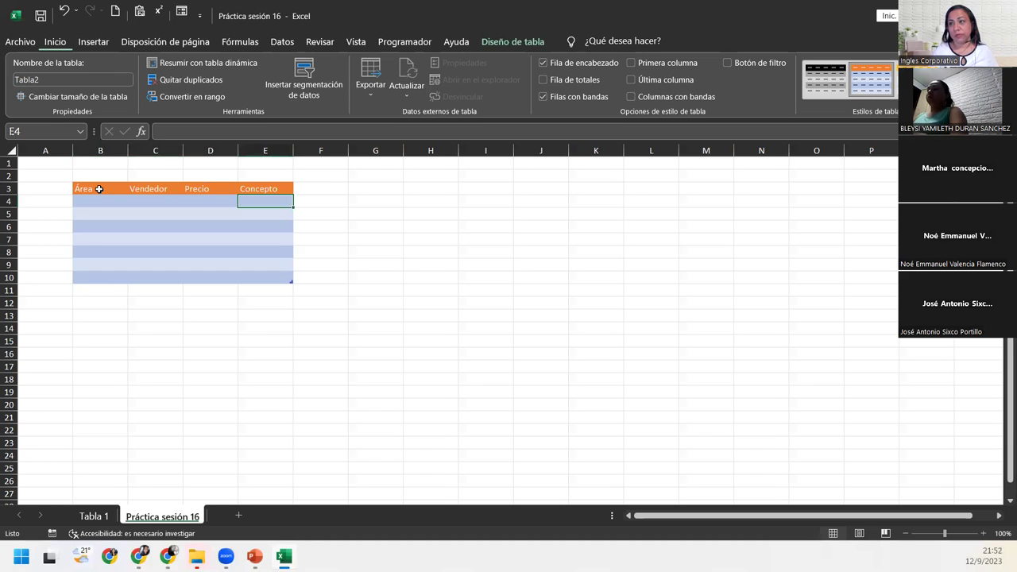
click(110, 203)
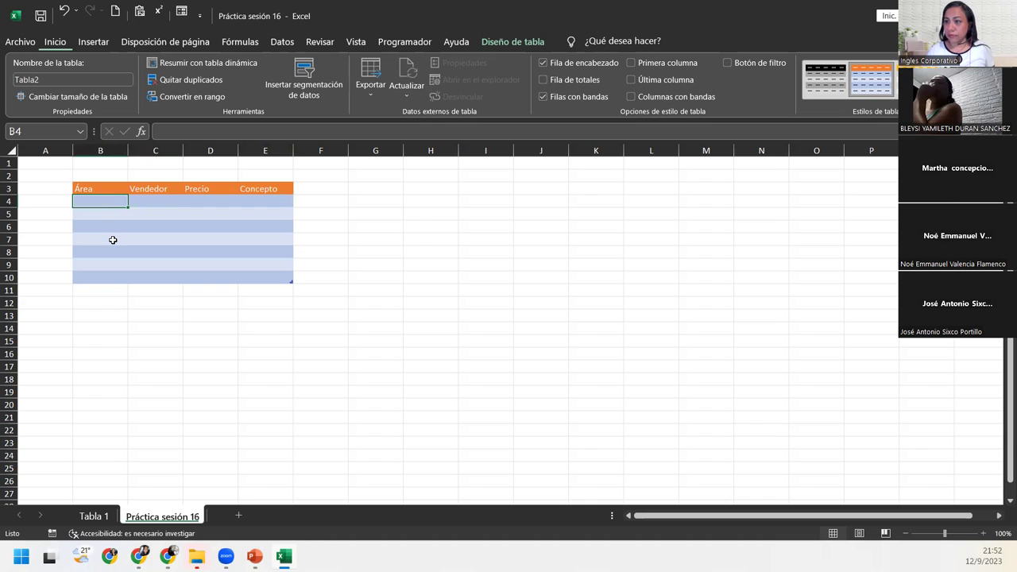
- Center the header texts in B3:E3, then enter Santa Tecla in cell B4
click(981, 534)
click(981, 534)
click(981, 534)
click(981, 534)
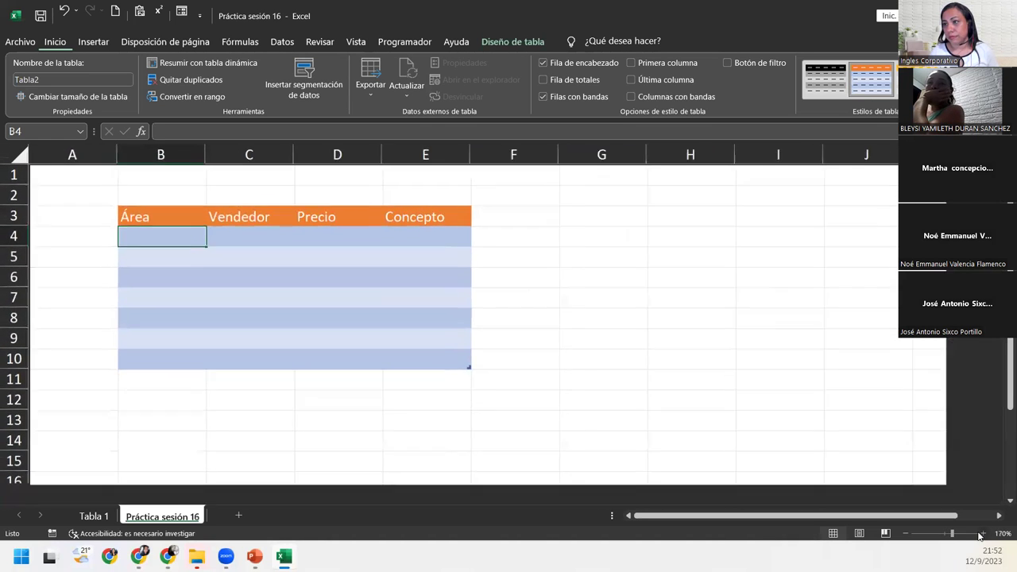
click(981, 534)
mouse_move(184, 220)
mouse_down()
mouse_move(540, 243)
mouse_move(506, 226)
mouse_up()
click(80, 43)
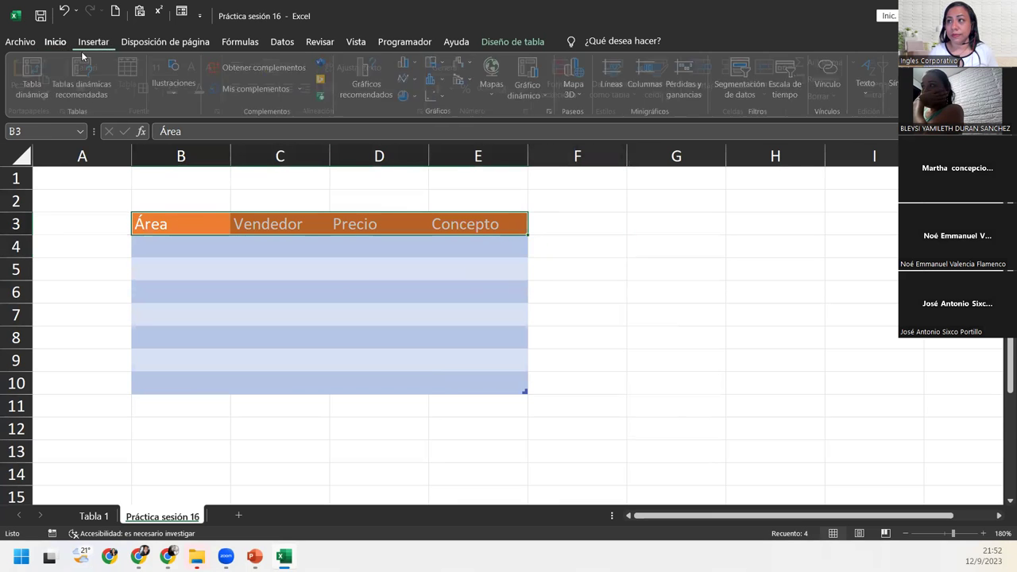
click(258, 89)
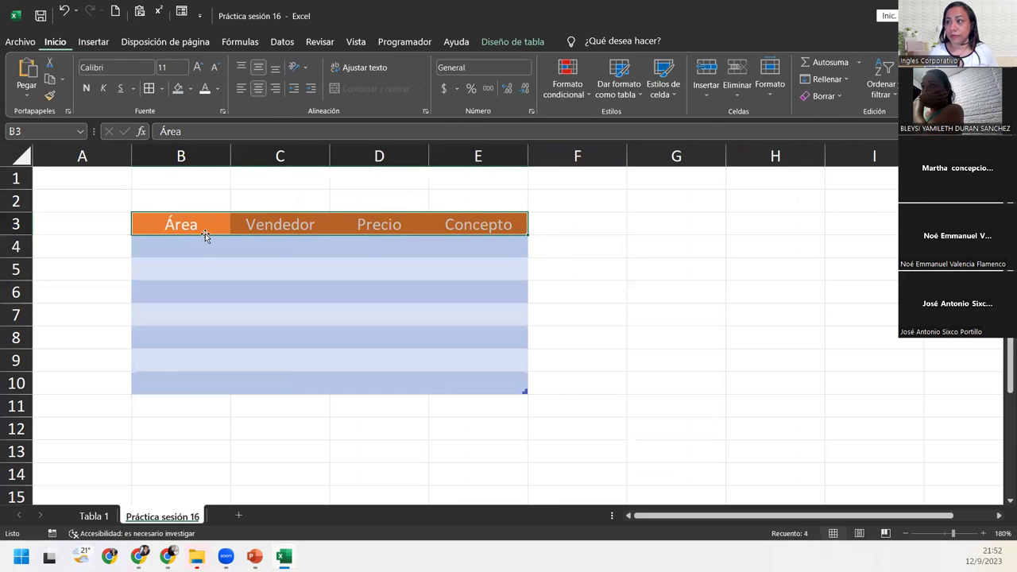
click(194, 255)
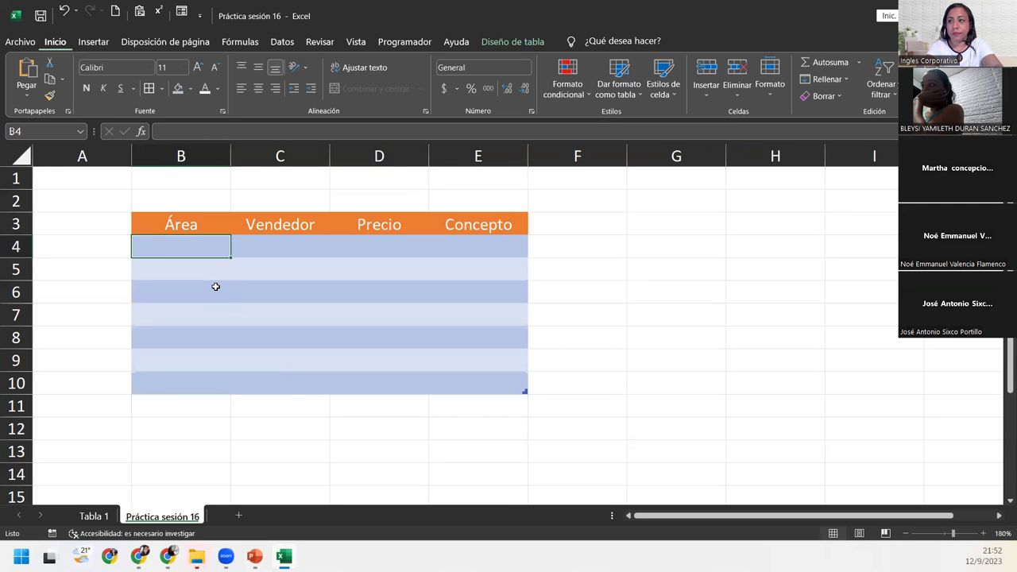
text(Santa Tecla)
- Enter San Salvador, Santa Tecla, Santa Ana, Santa Ana, Santa Tecla, Santa Tecla down B5:B10
key(Return)
text(San Salv)
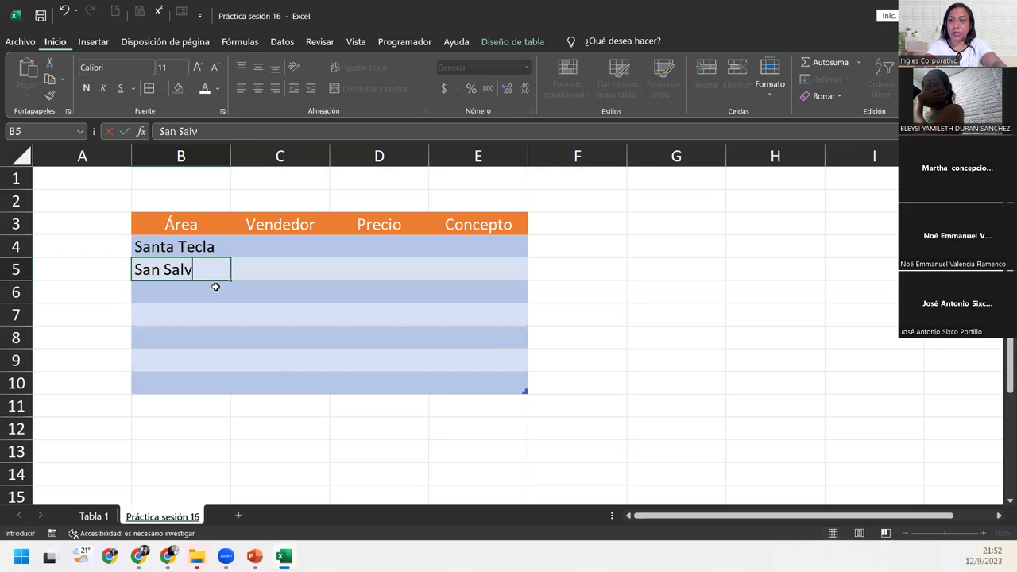
text(ador)
key(Return)
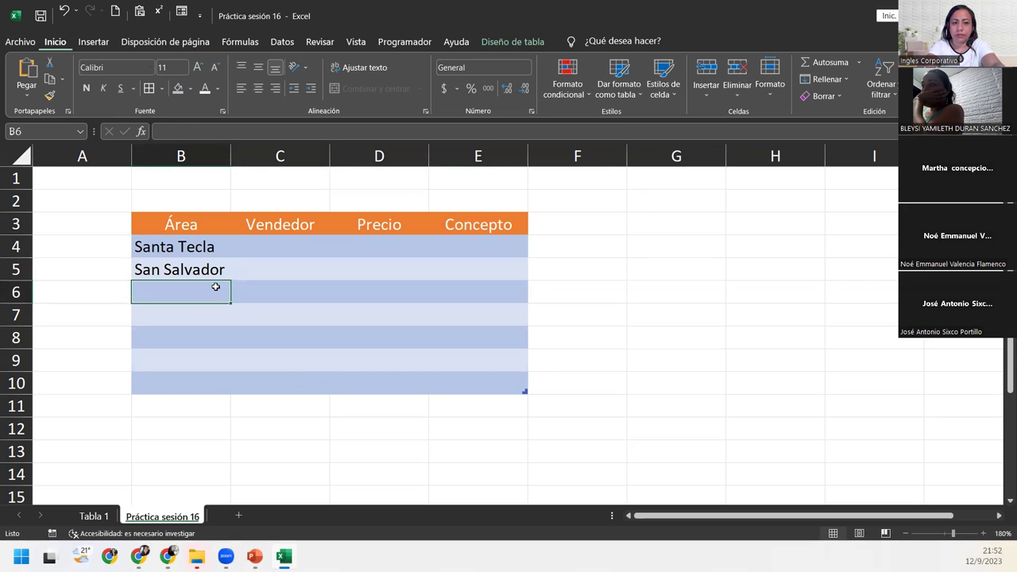
text(Santa)
key(Return)
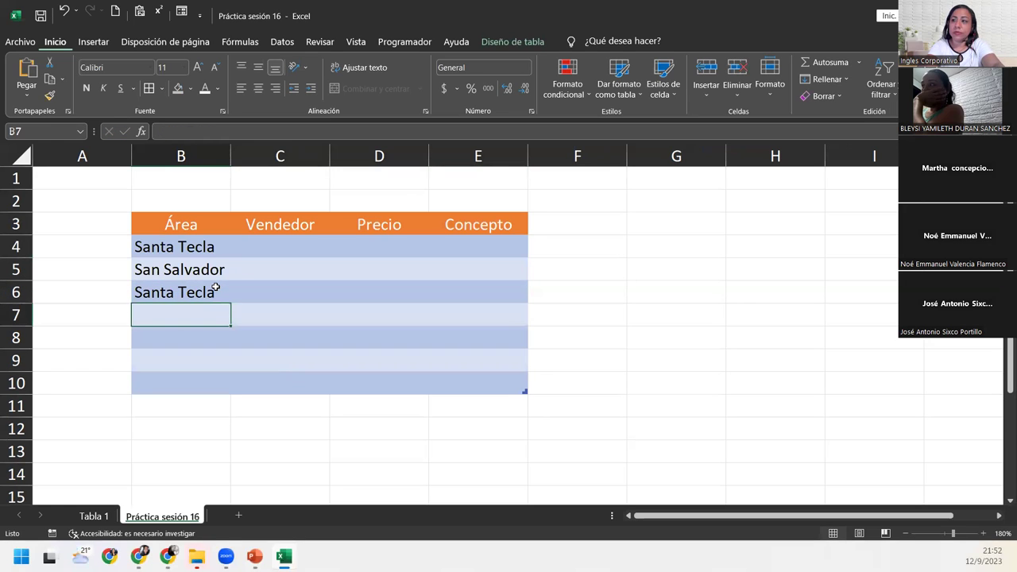
text(San)
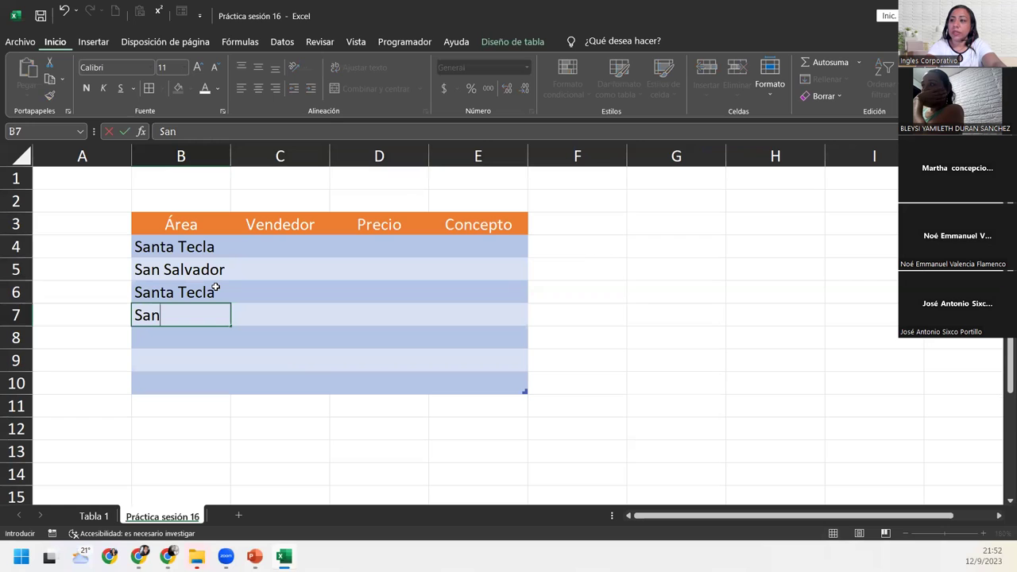
text(ta Ana)
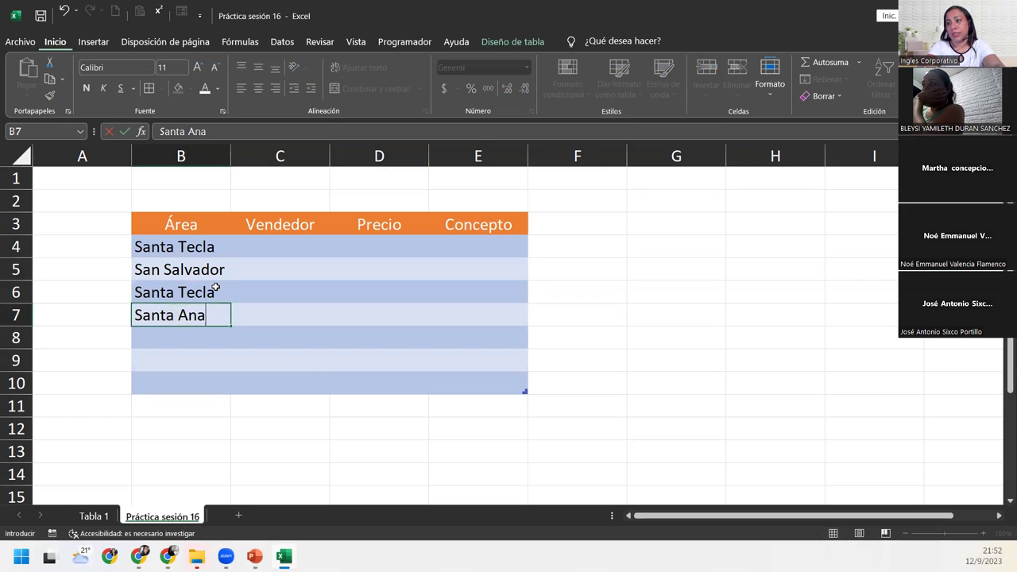
key(Return)
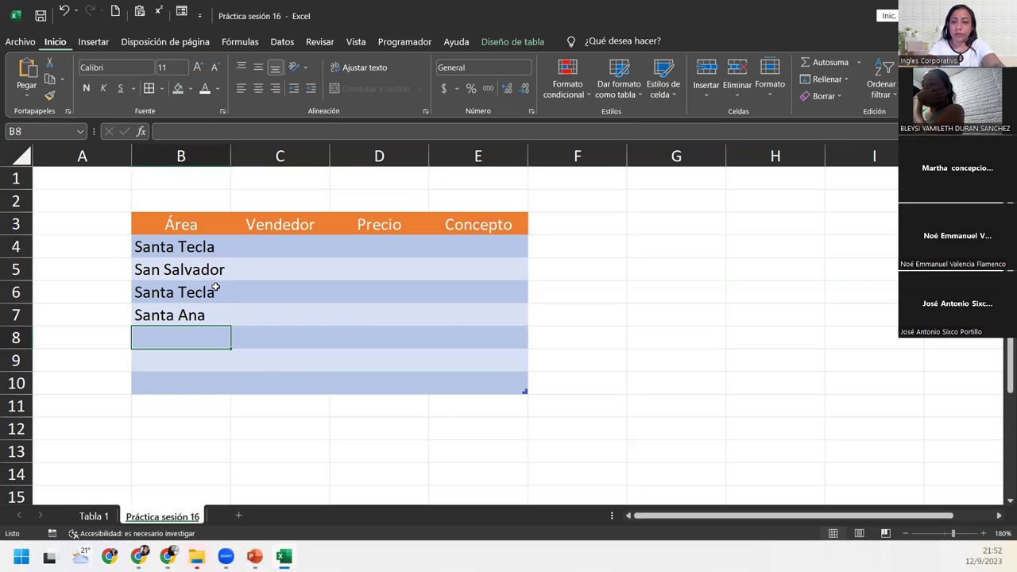
text(Santa Ana)
key(Return)
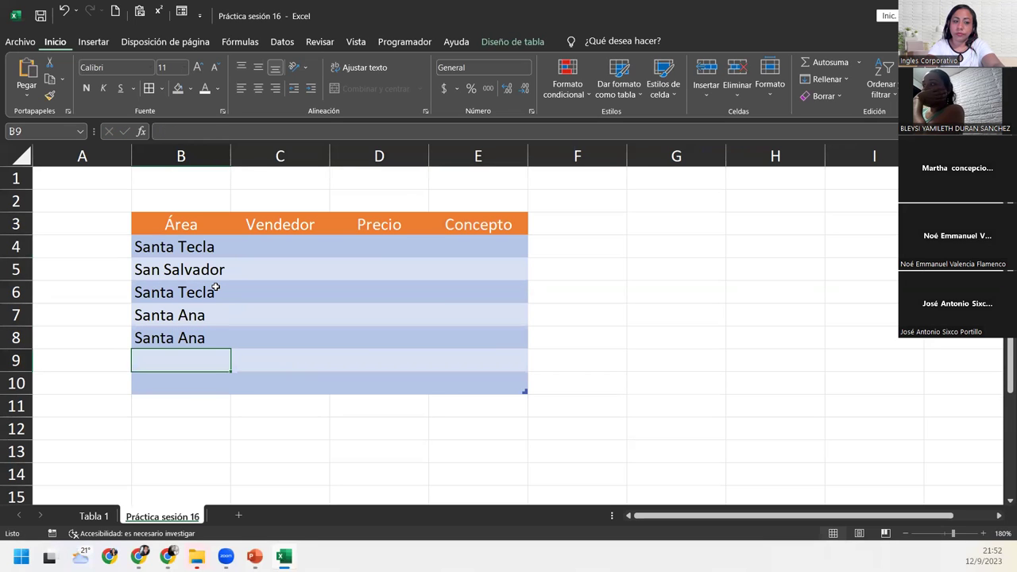
text(Santa t)
key(Return)
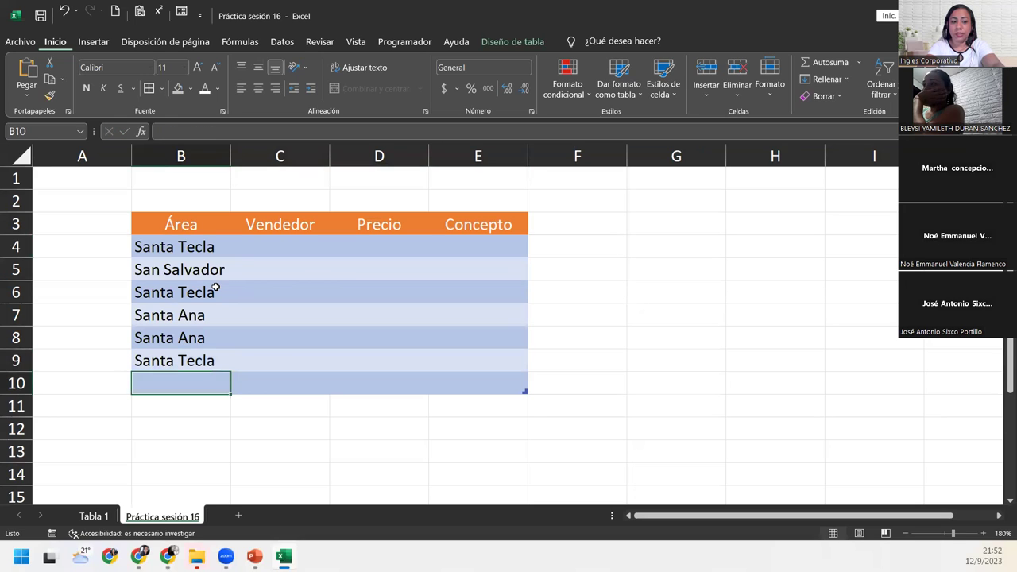
text(Sant)
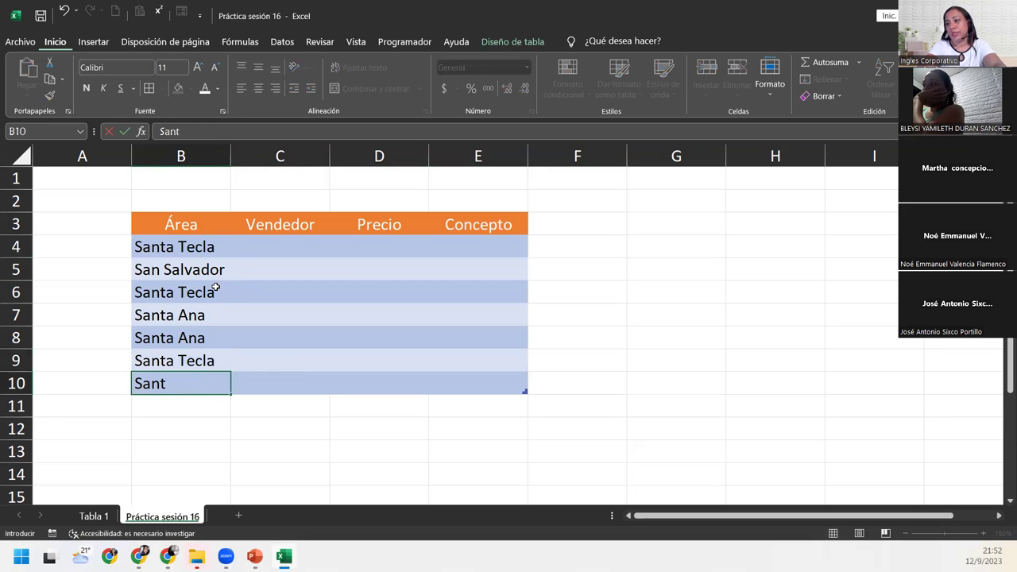
text(a t)
key(Tab)
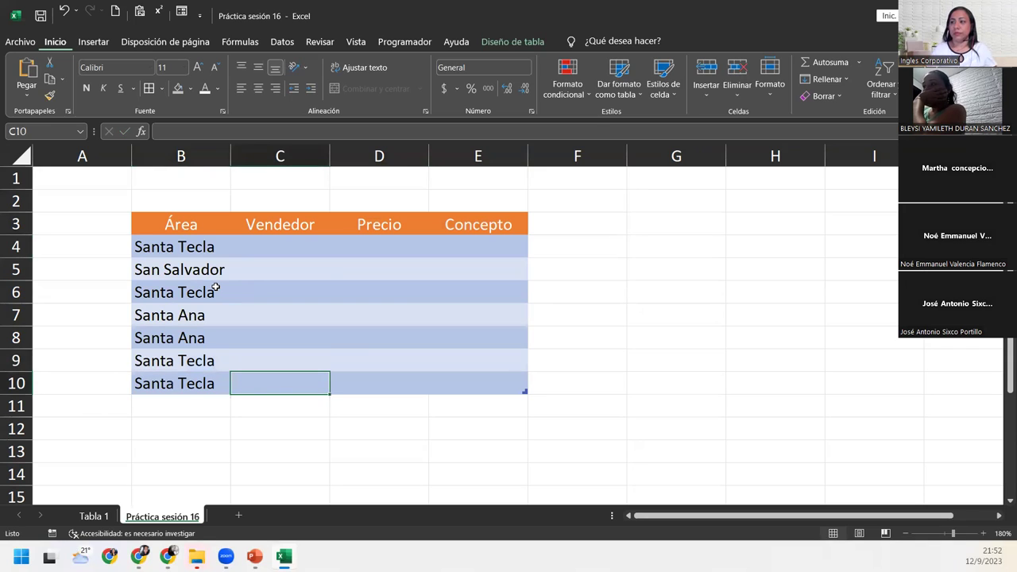
- Enter the first three salespeople's full names in C4:C6
click(272, 250)
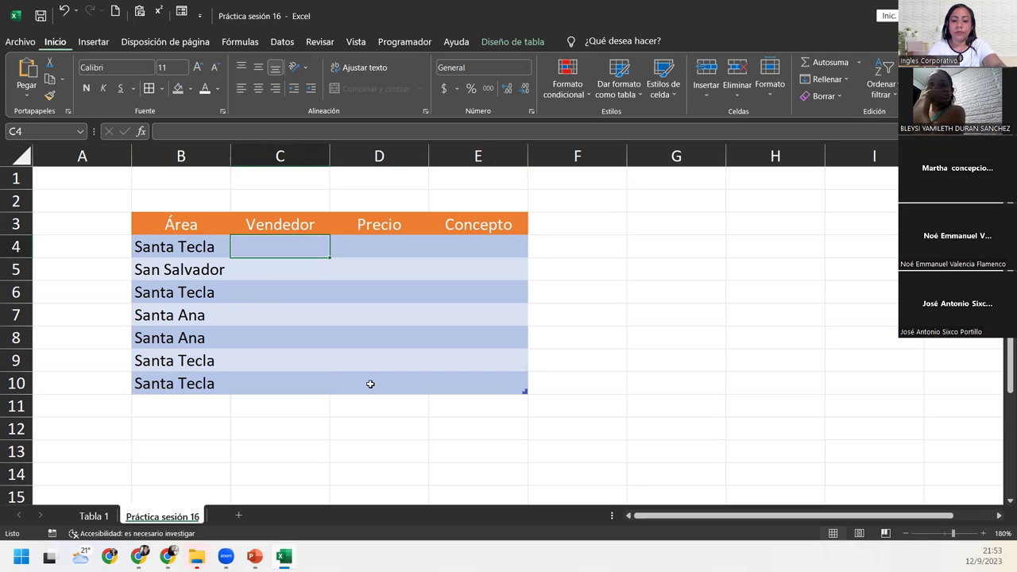
text(H)
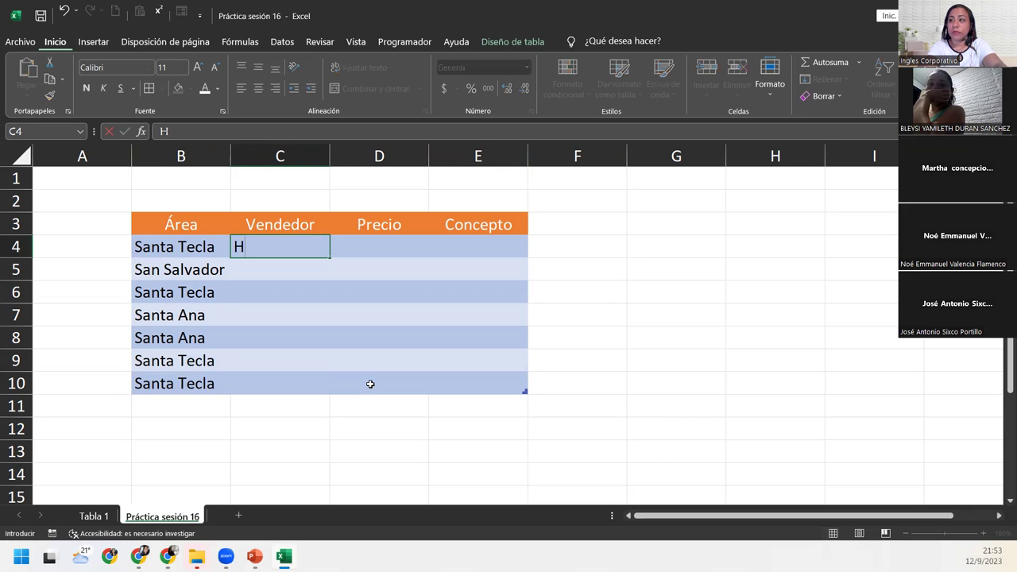
key(BackSpace)
text(Maura Del Cid)
key(Return)
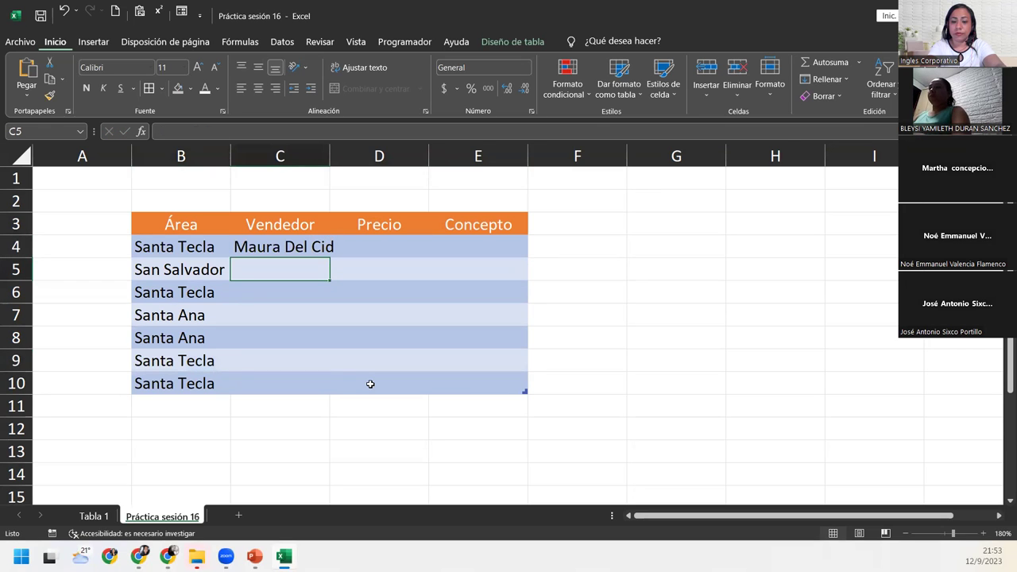
text(HUg)
key(BackSpace)
key(BackSpace)
key(BackSpace)
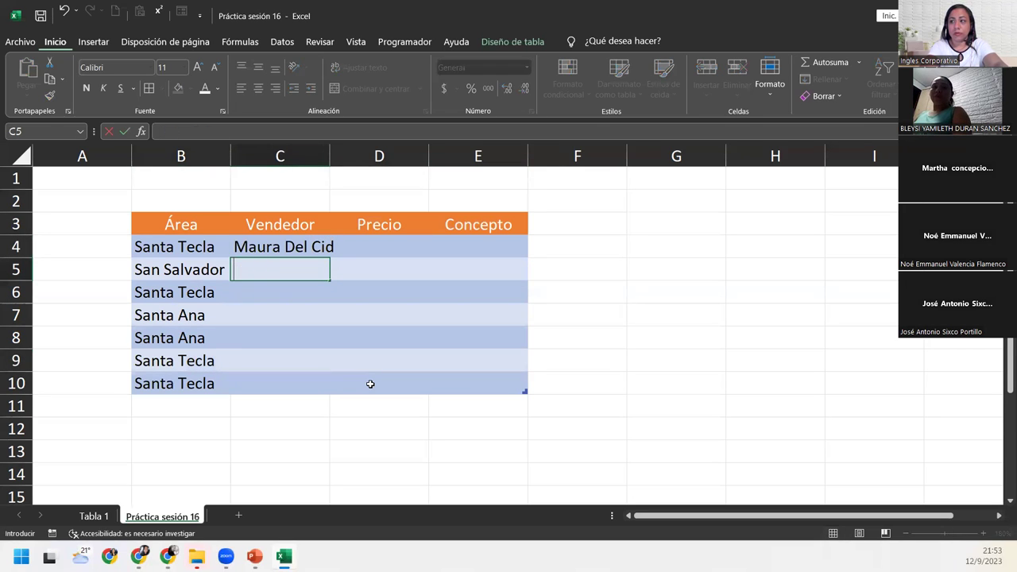
text(Benjamín Magaña)
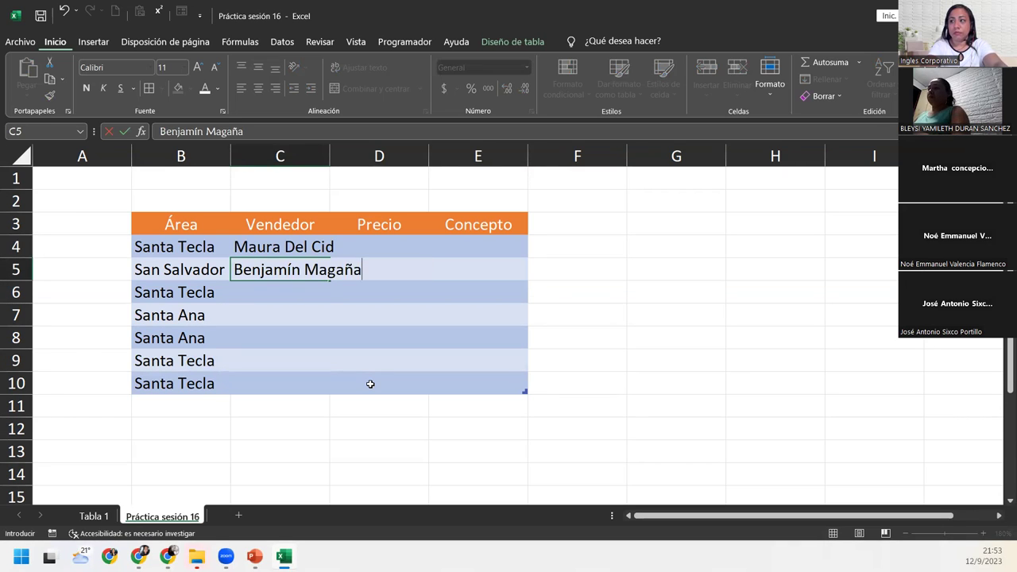
key(Return)
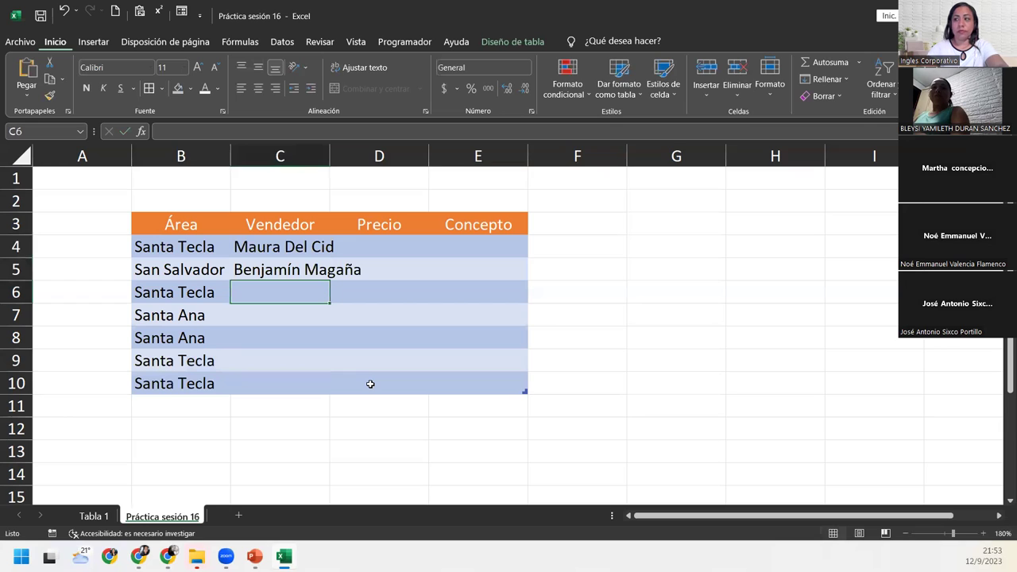
text(RE)
key(BackSpace)
text(afael )
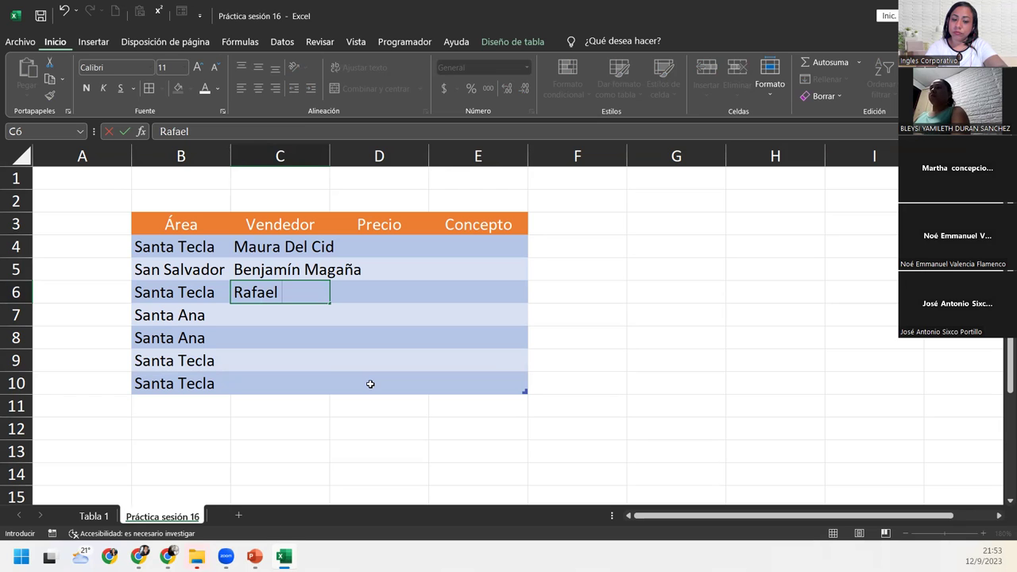
text(Magaña)
key(Return)
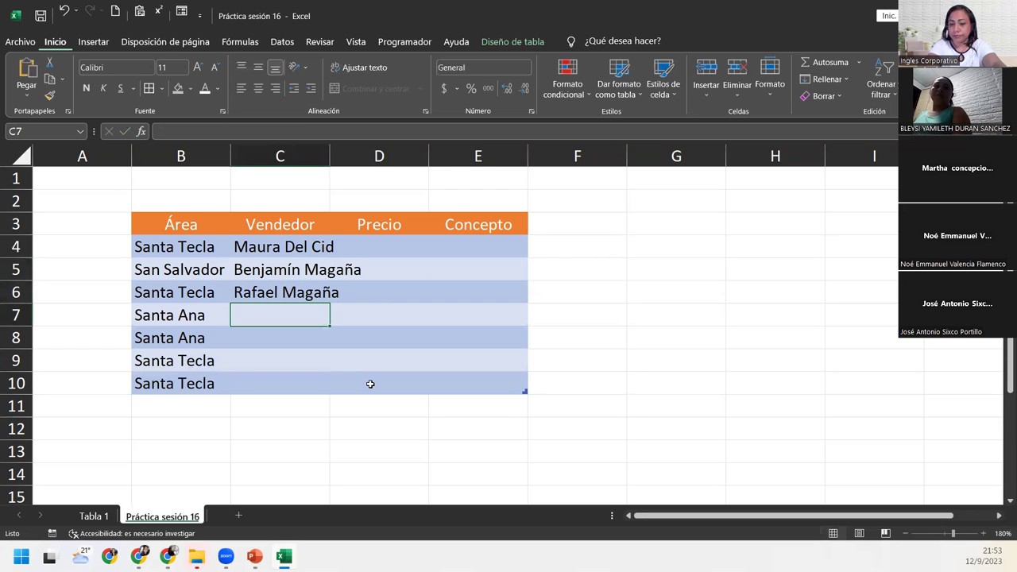
- Enter the remaining four sellers' names in C7:C10, retyping C10 to fix the surname
text(Eugenia)
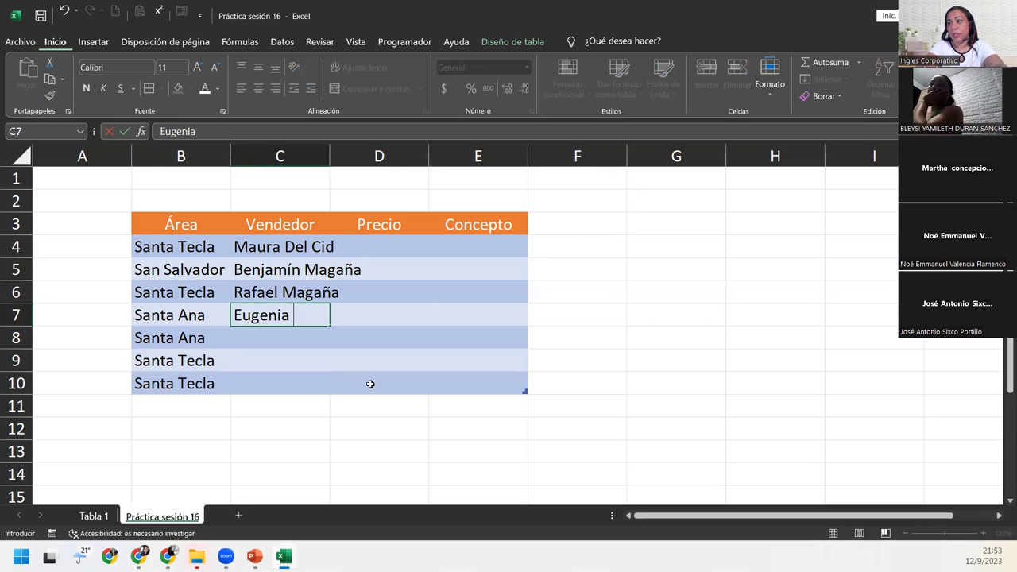
text( Hernández)
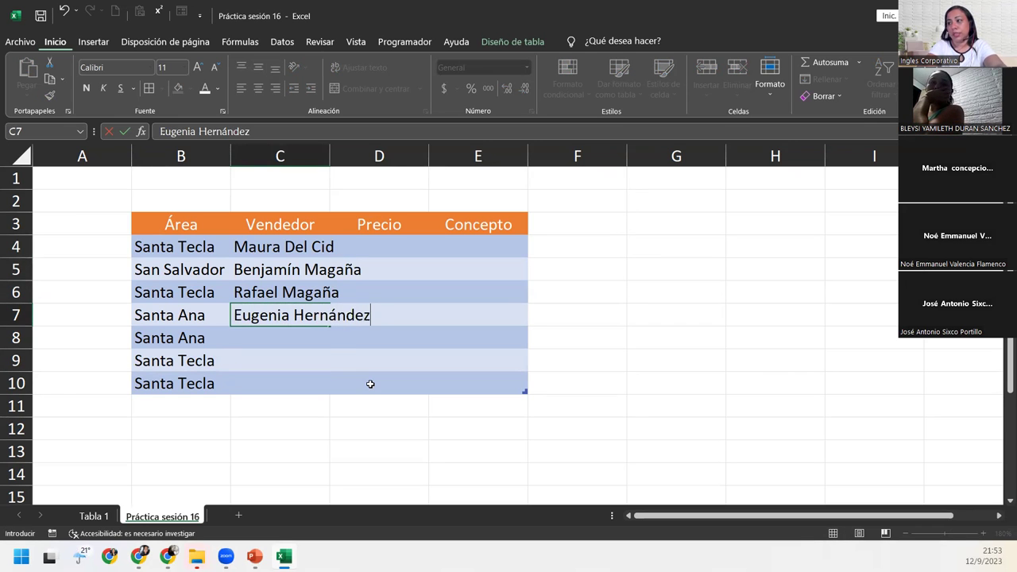
key(Return)
text(Diana Hoyos)
key(Return)
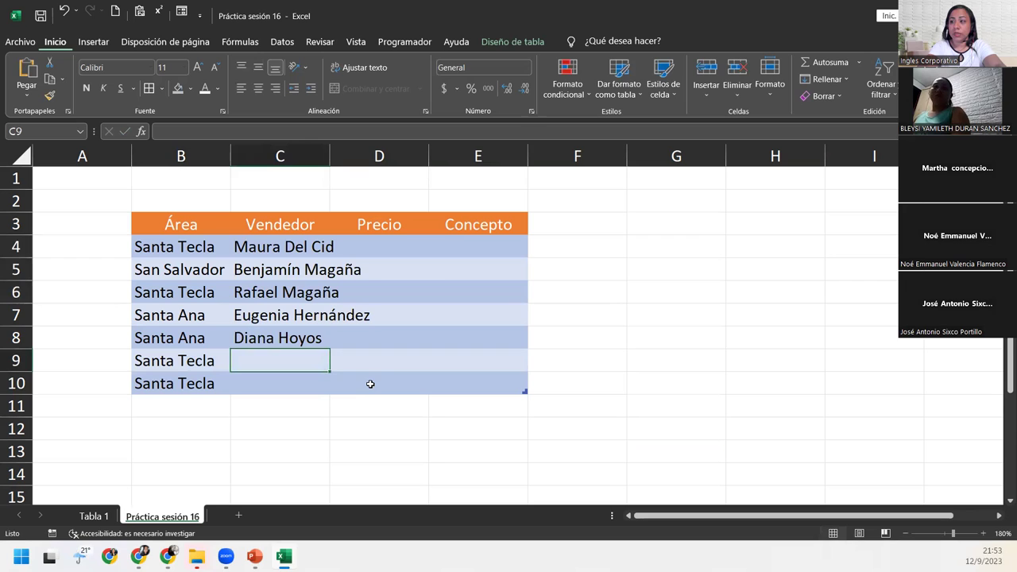
text(María)
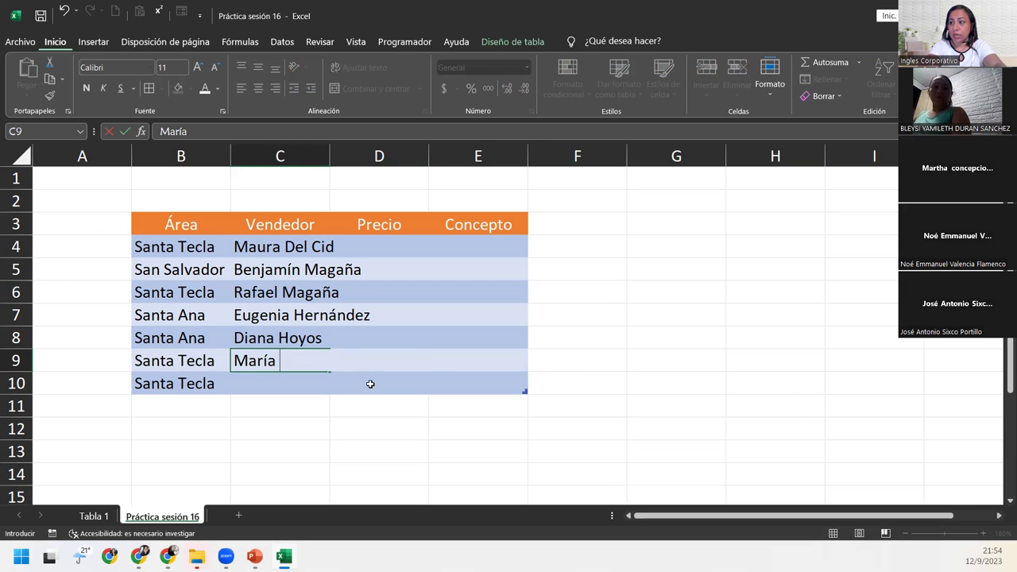
text(de Hernández)
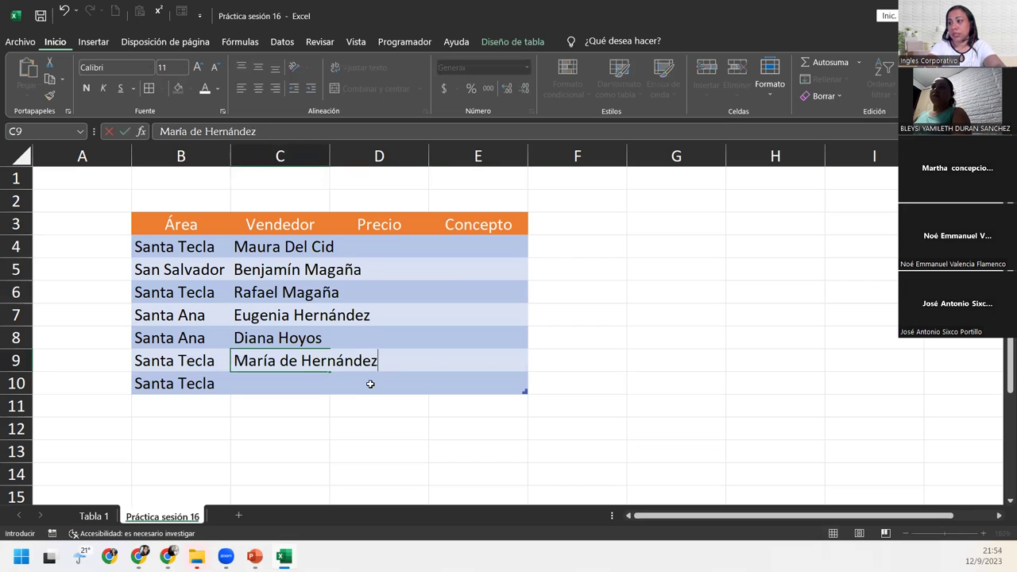
key(Return)
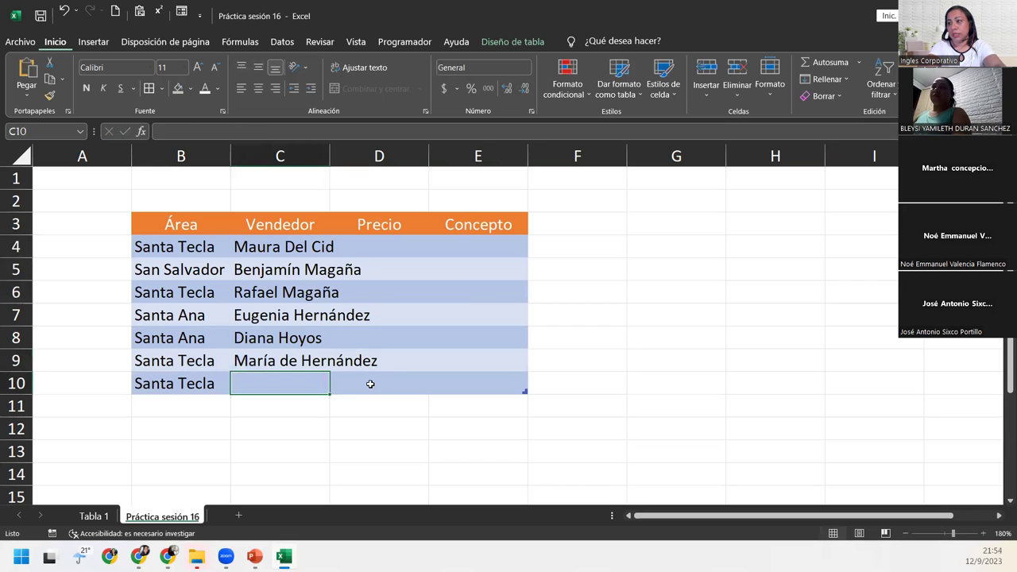
text(C)
key(BackSpace)
text(Flor )
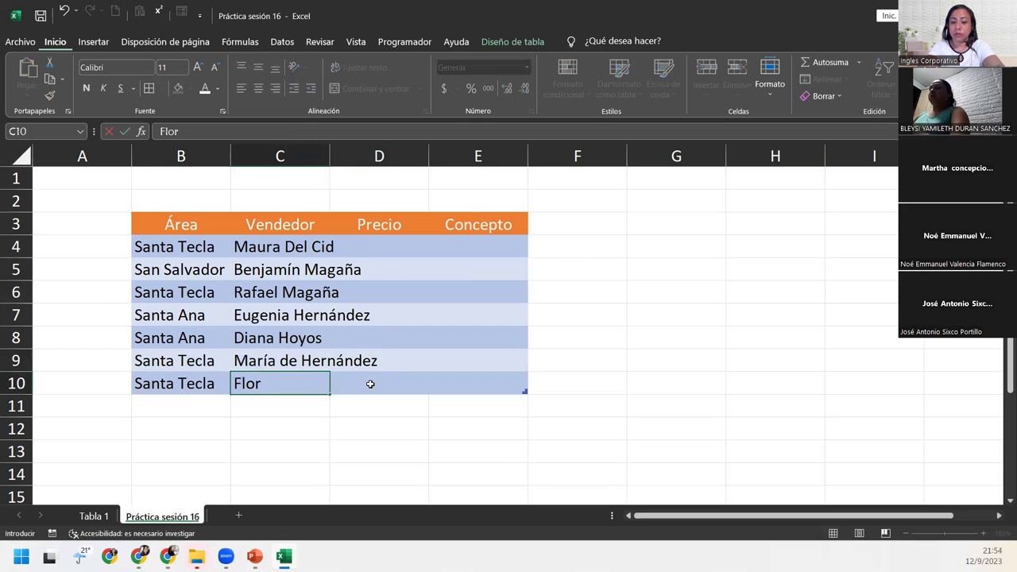
text(Pone)
key(Return)
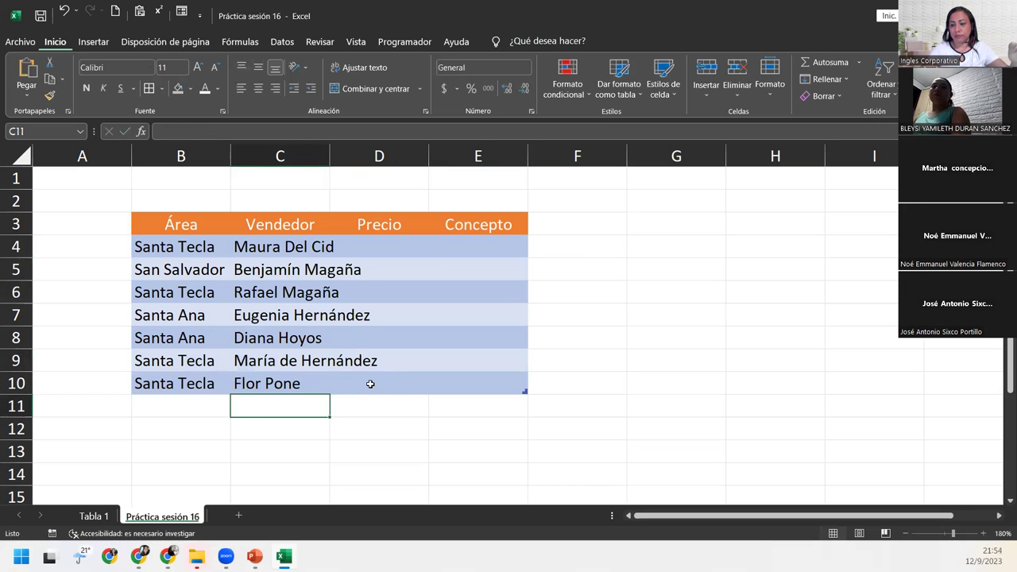
key(Up)
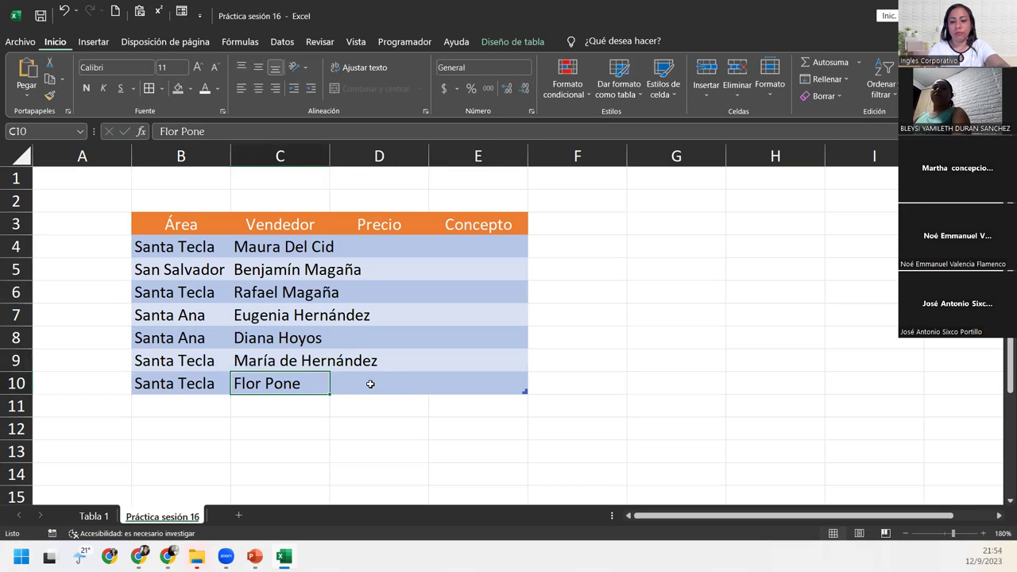
text(Flor Ponce)
key(Return)
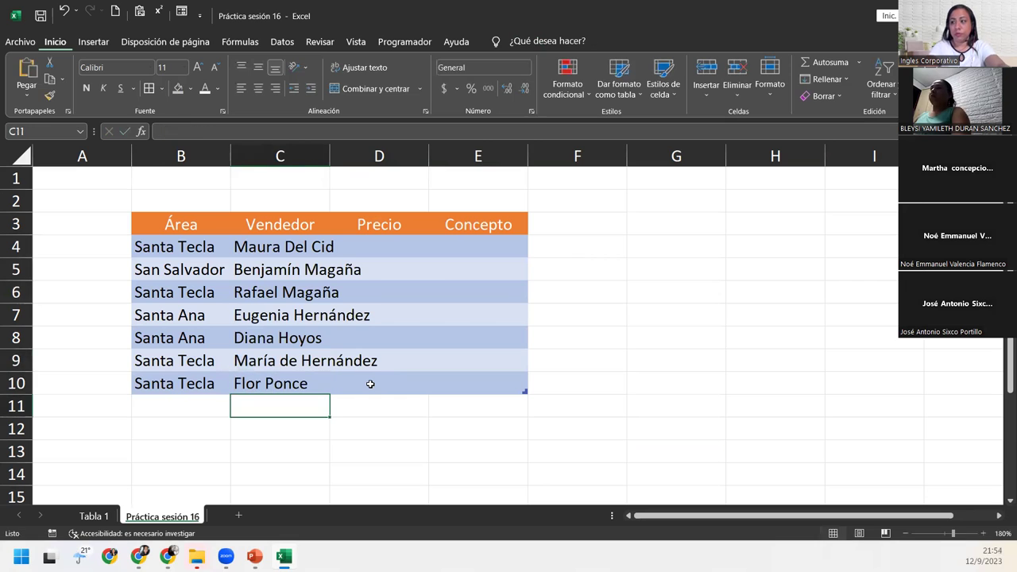
- AutoFit column C to its longest seller name, then select D4
double_click(330, 156)
click(443, 252)
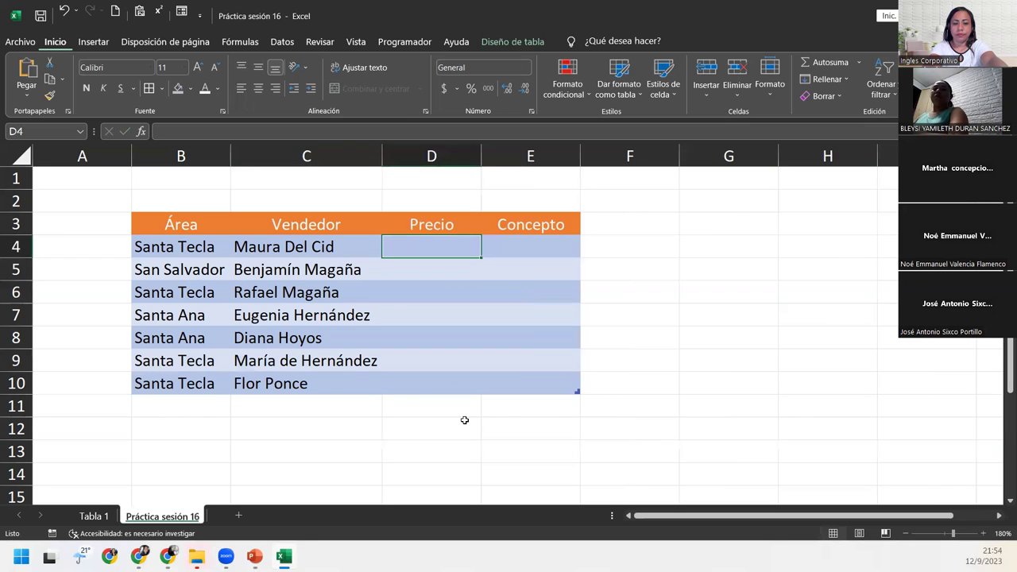
- Enter prices 1255, 3055, 2561 and 3022 in D4:D7, correcting the mistyped first entry
text(1255)
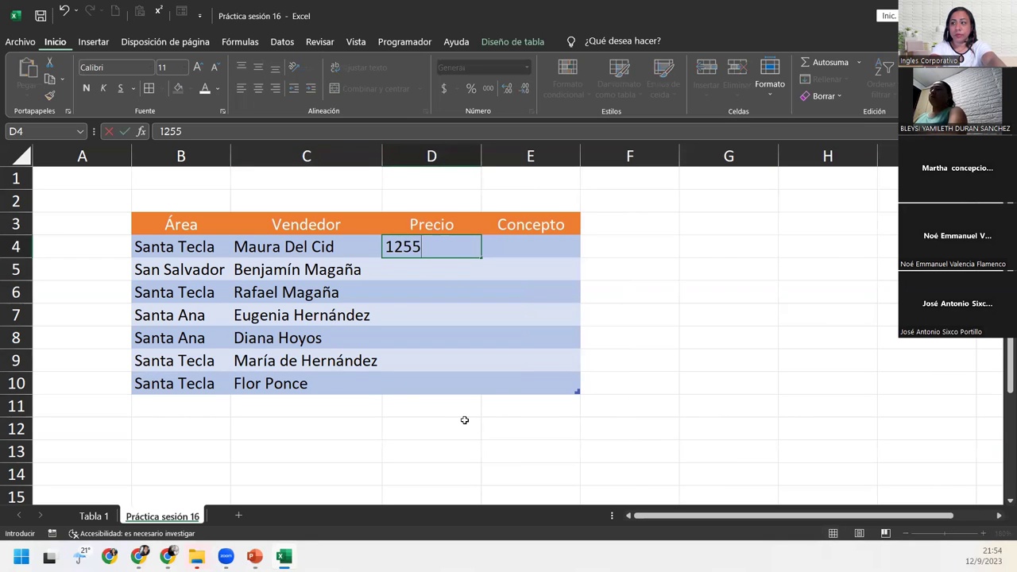
text(})
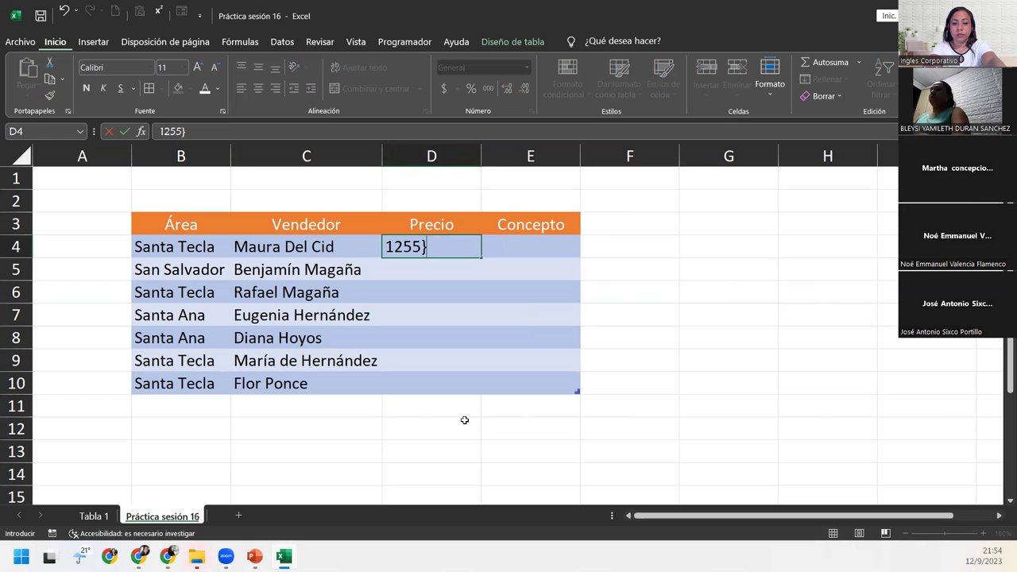
text(3055)
key(Return)
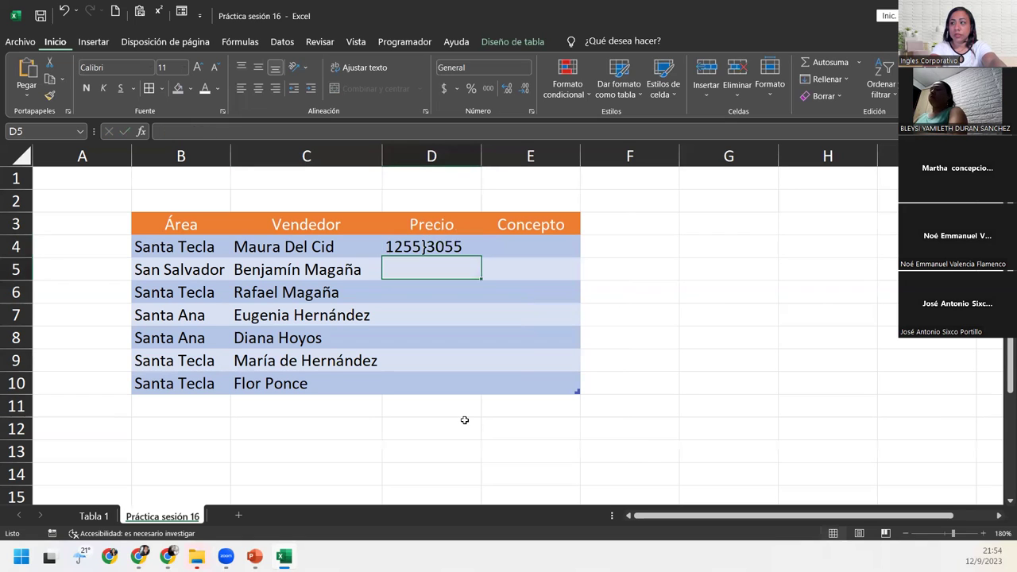
key(Up)
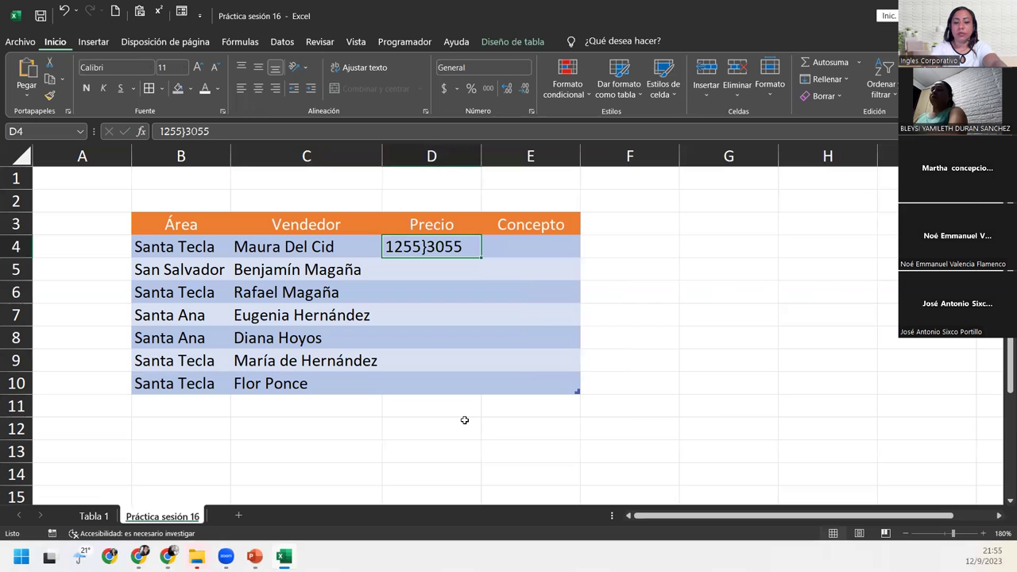
text(1255)
key(Return)
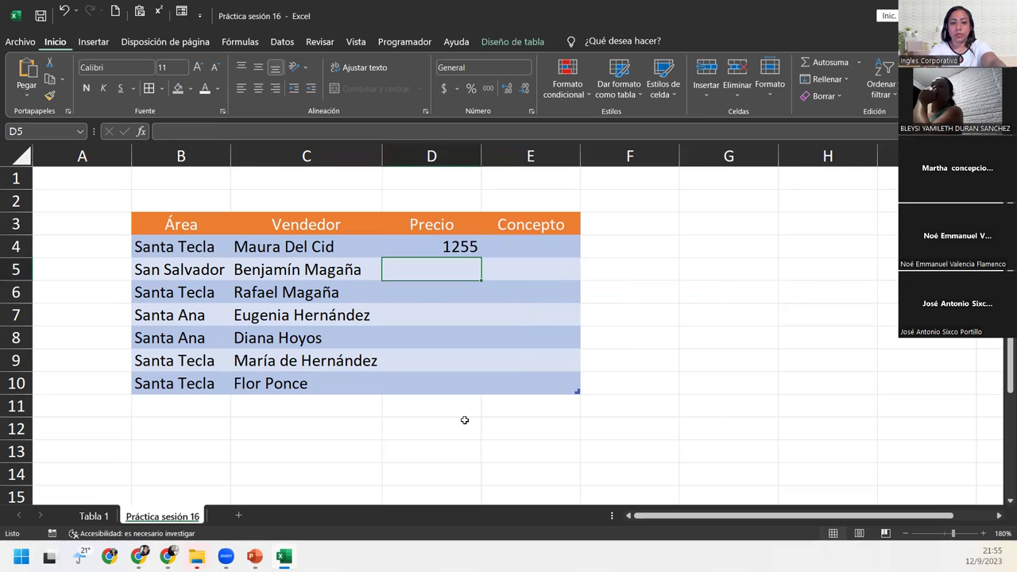
text(3055)
key(Return)
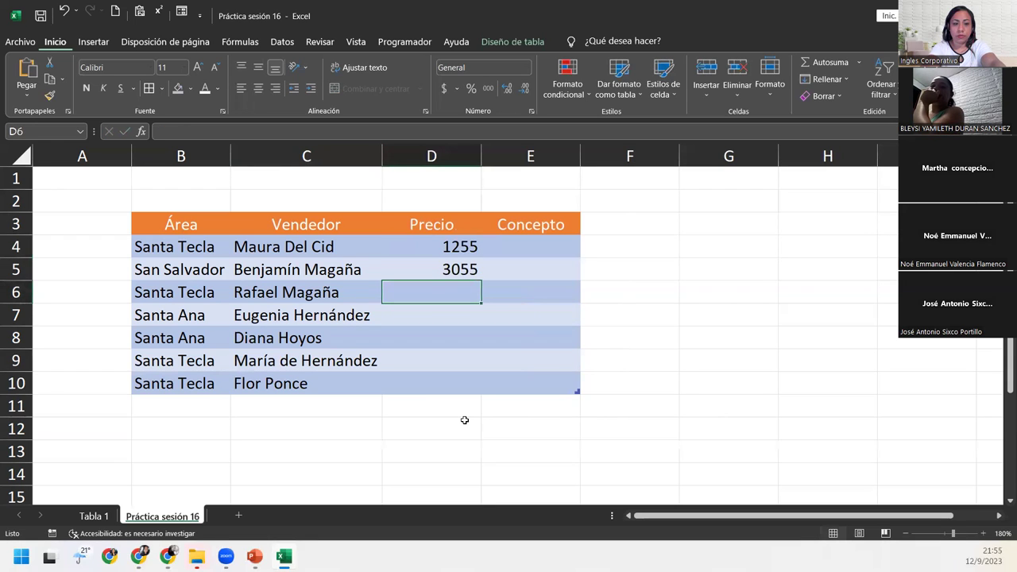
text(2)
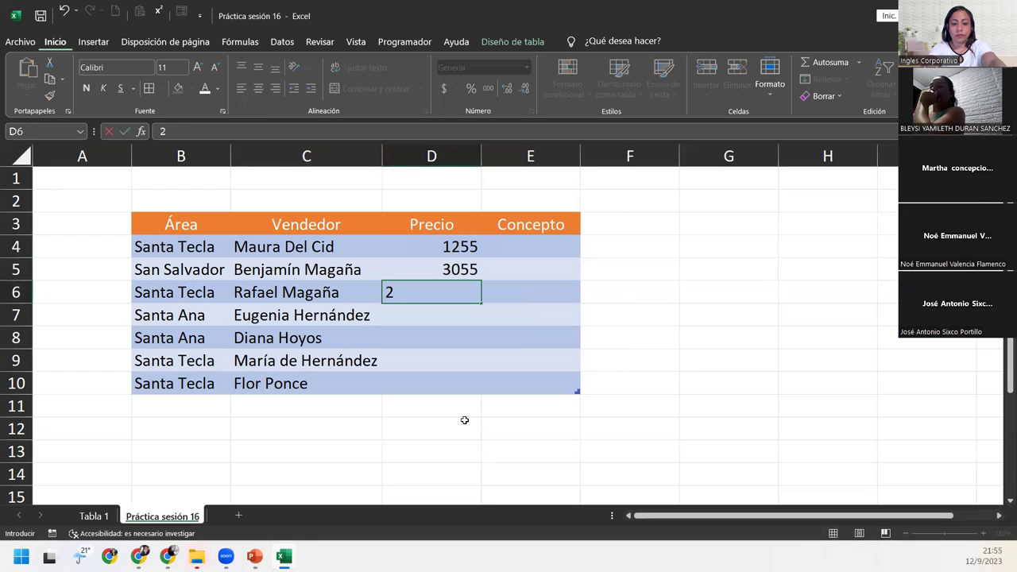
text(56)
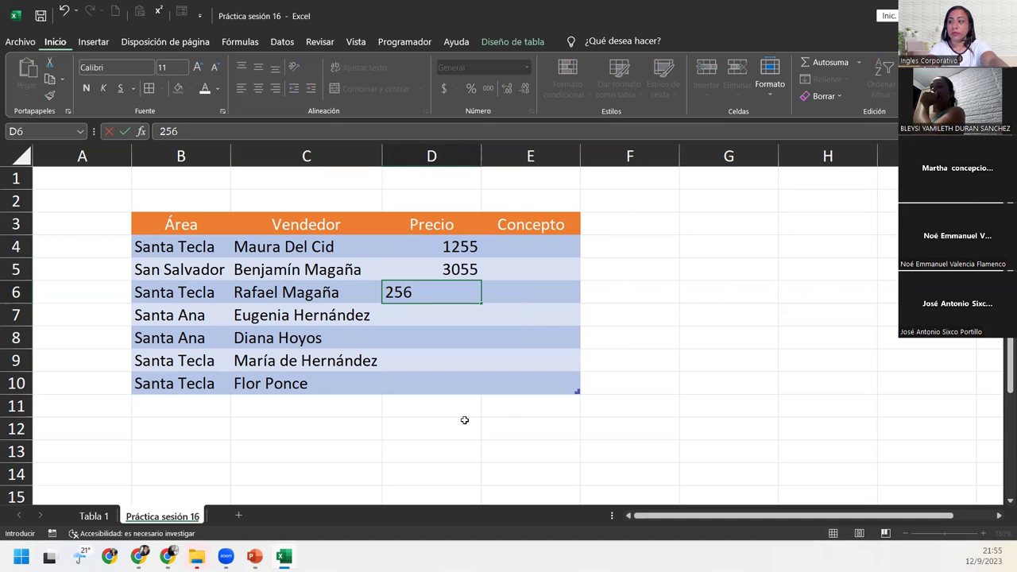
text(1)
key(Return)
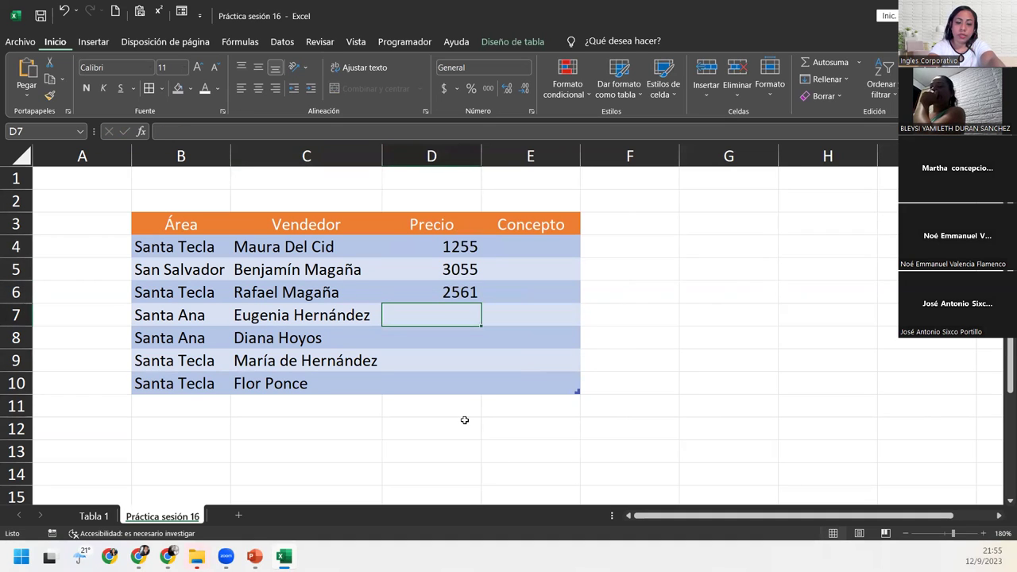
text(30)
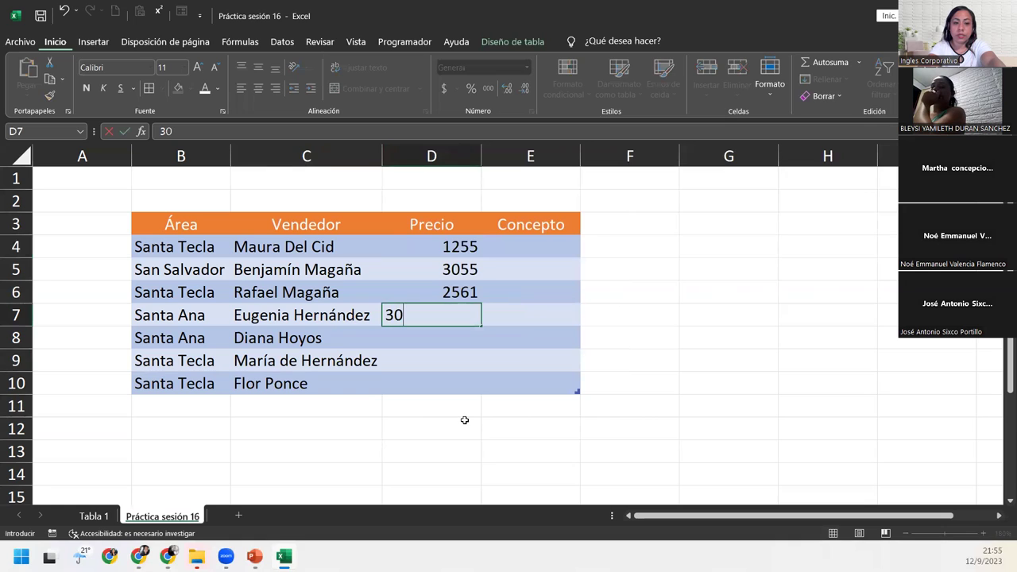
text(22)
key(Return)
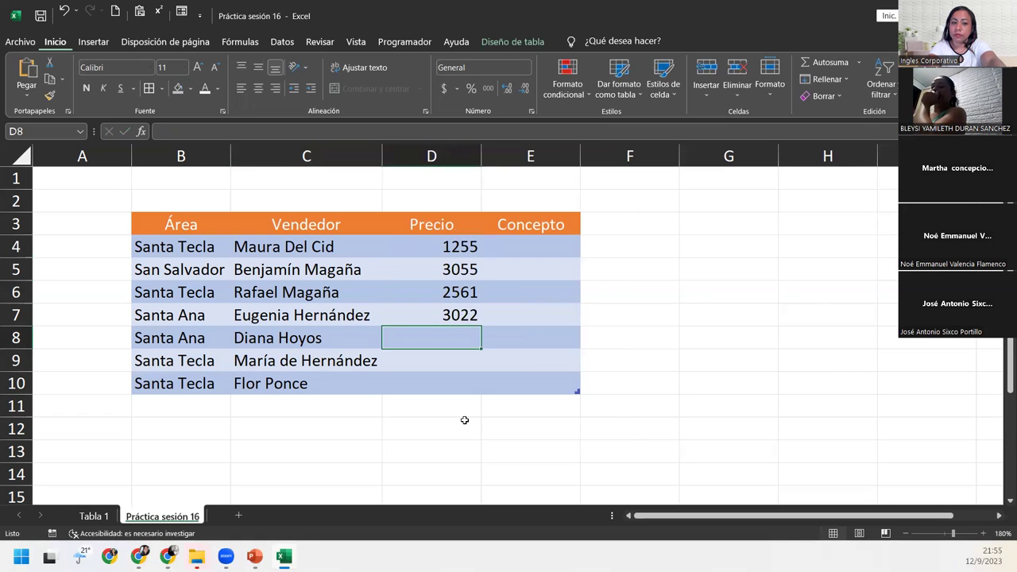
- Enter 1704 and 6933 in D8:D9, then correct the last price in D10 to 1945
text(1704)
key(Return)
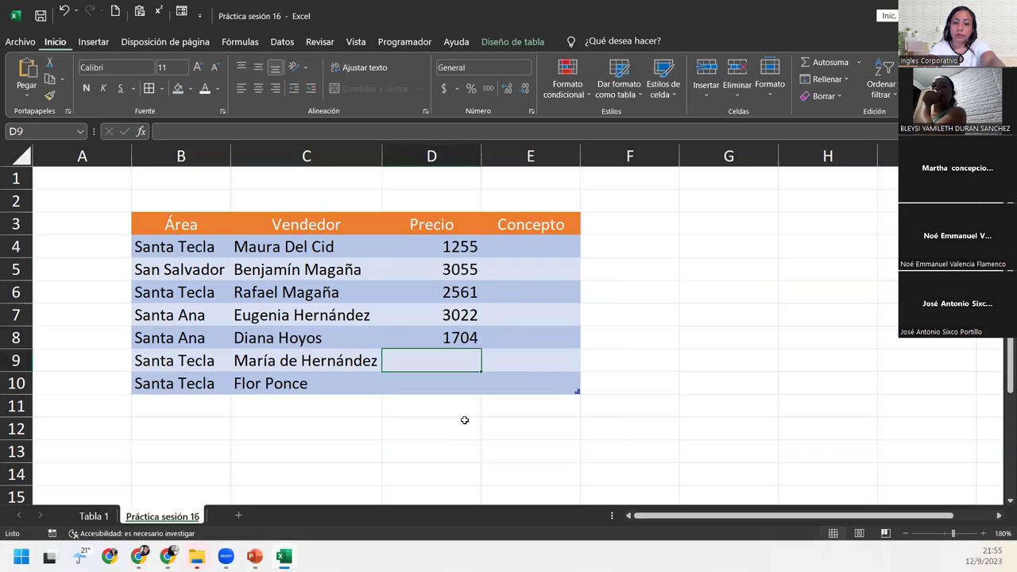
text(6933)
key(Return)
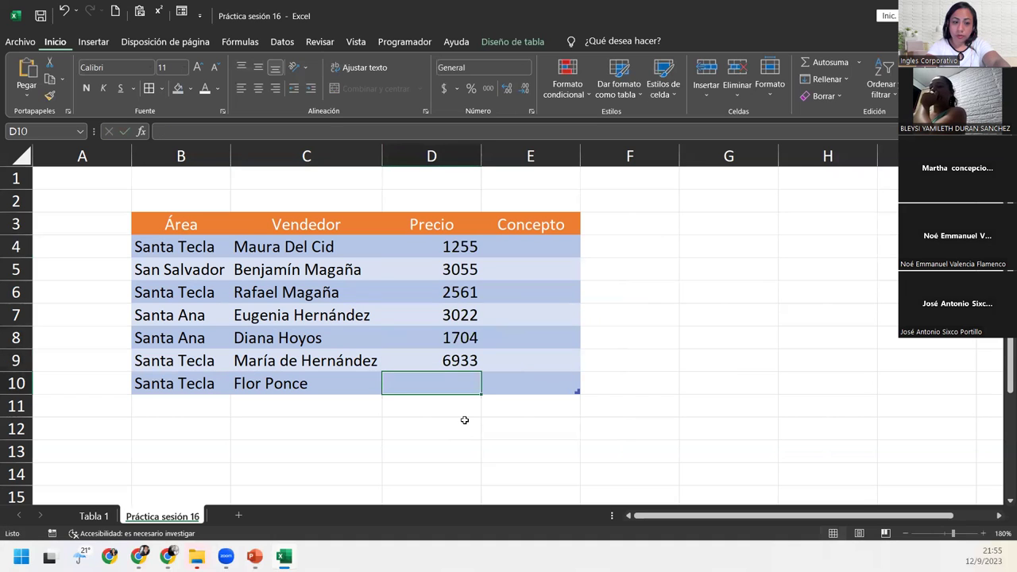
text(194)
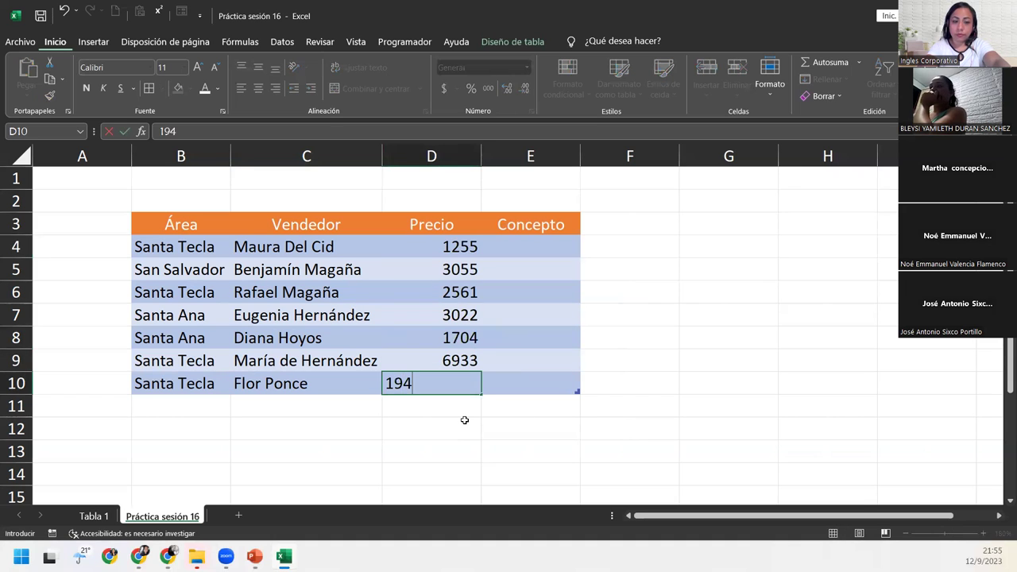
text(67)
key(Return)
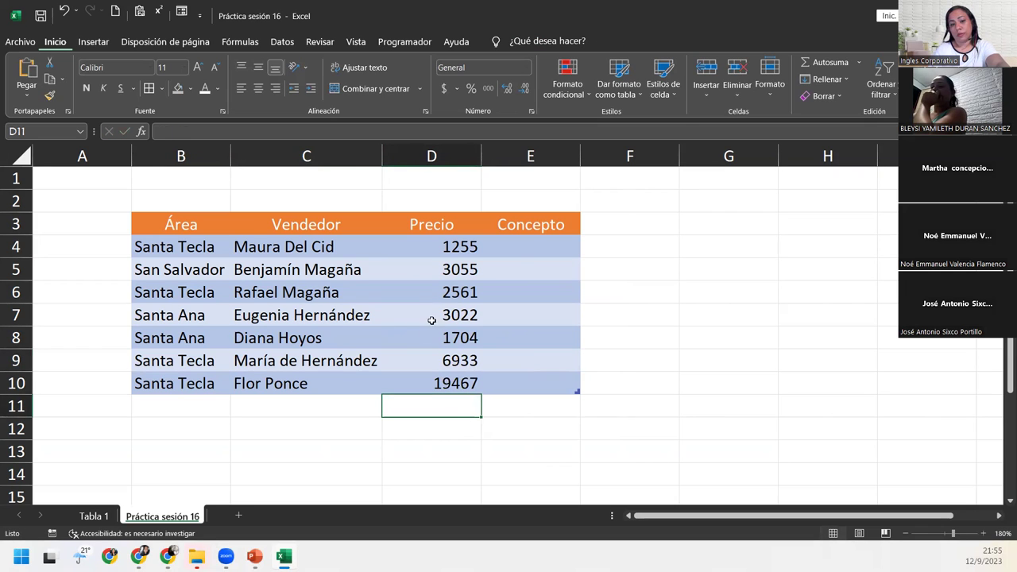
click(475, 384)
text(1945)
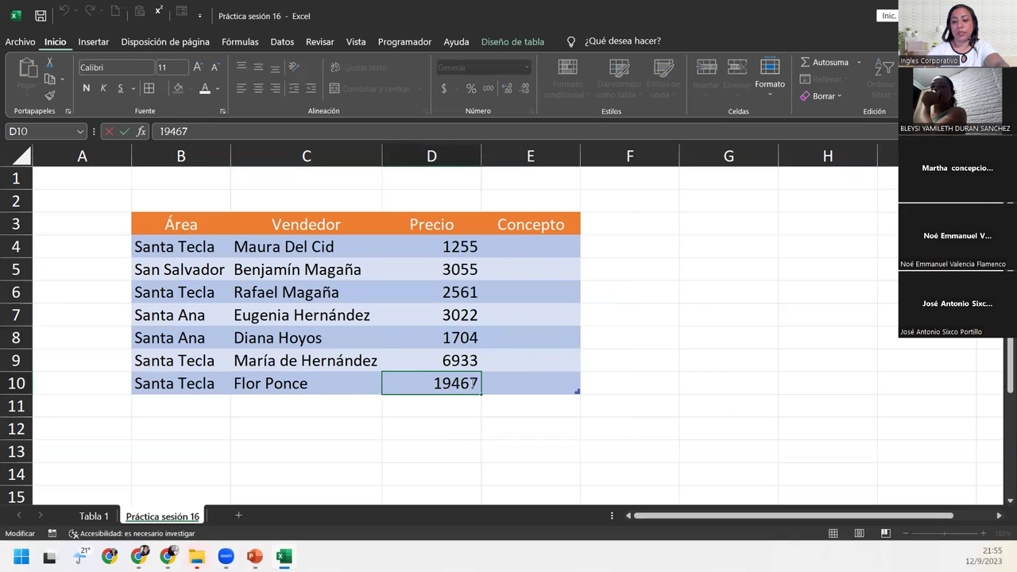
key(Return)
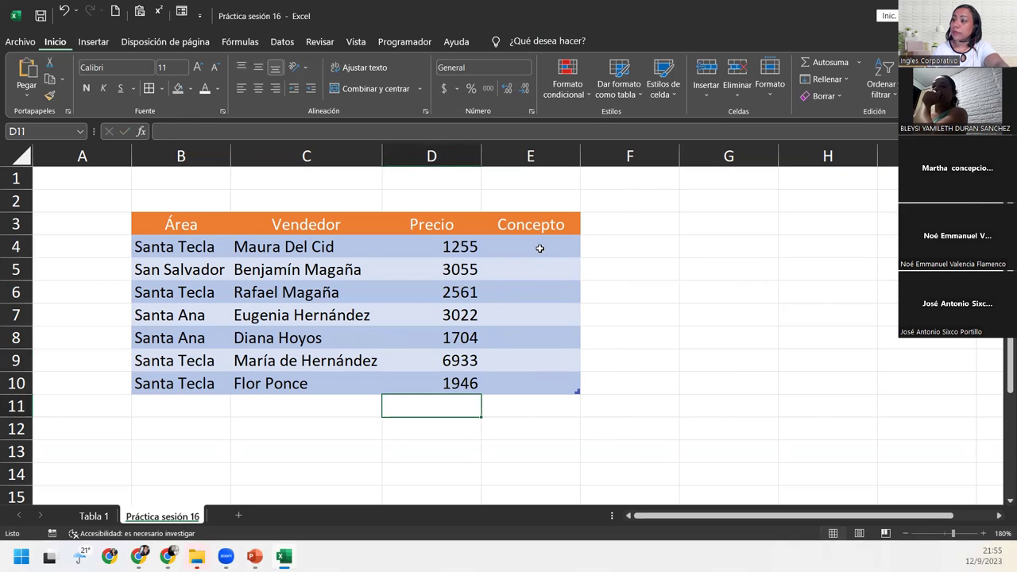
- Enter Producto A, Servicio B, Producto A and Servicio A in E4:E7
click(540, 247)
text(P)
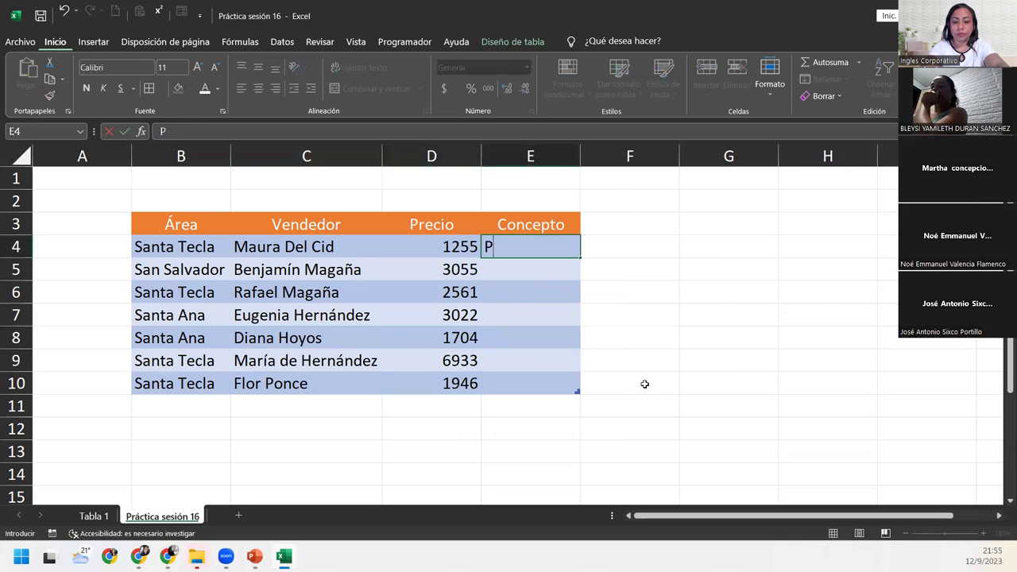
text(roducto A)
key(Return)
text(Servicio B)
key(Return)
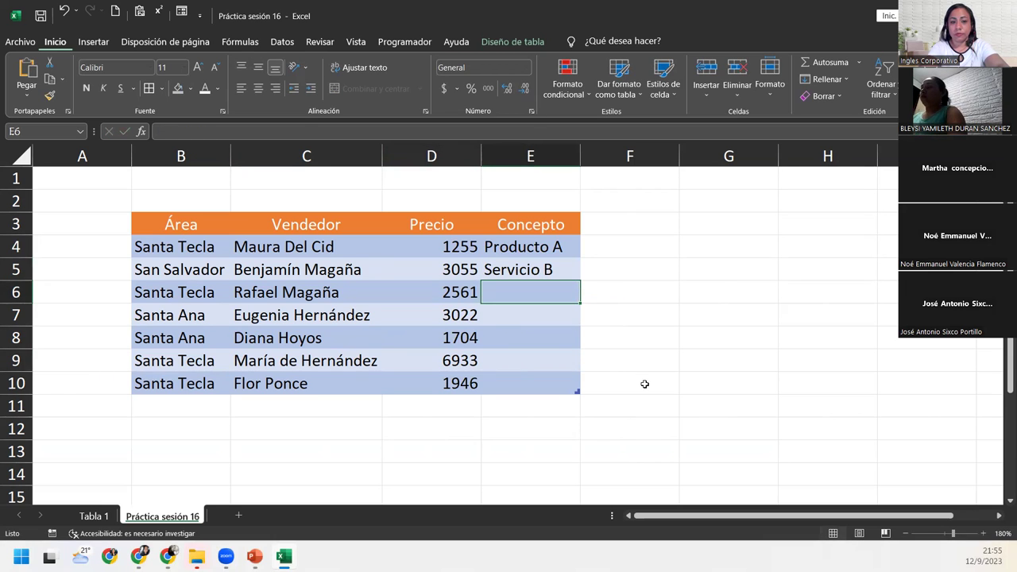
text(Producto A)
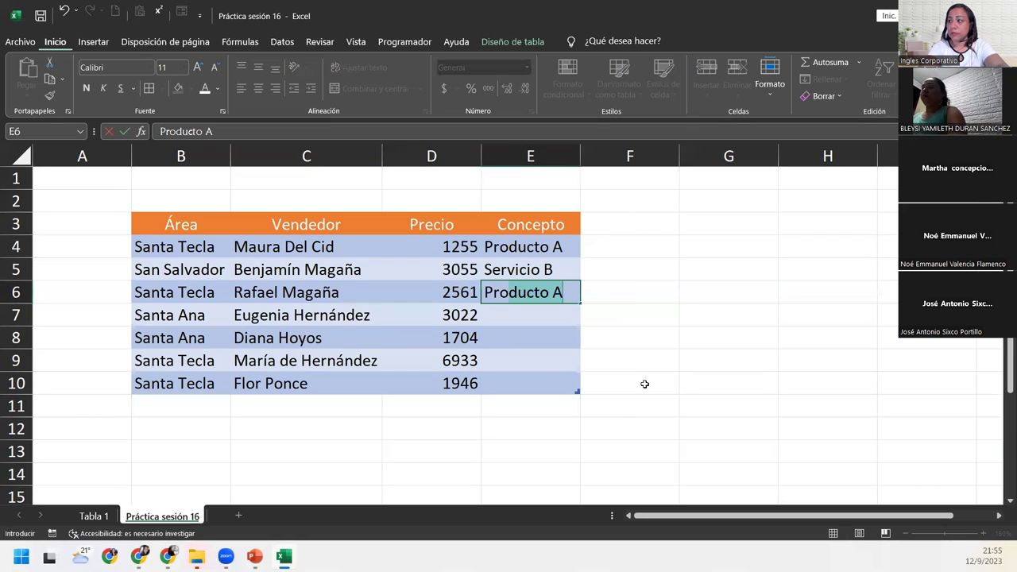
key(Return)
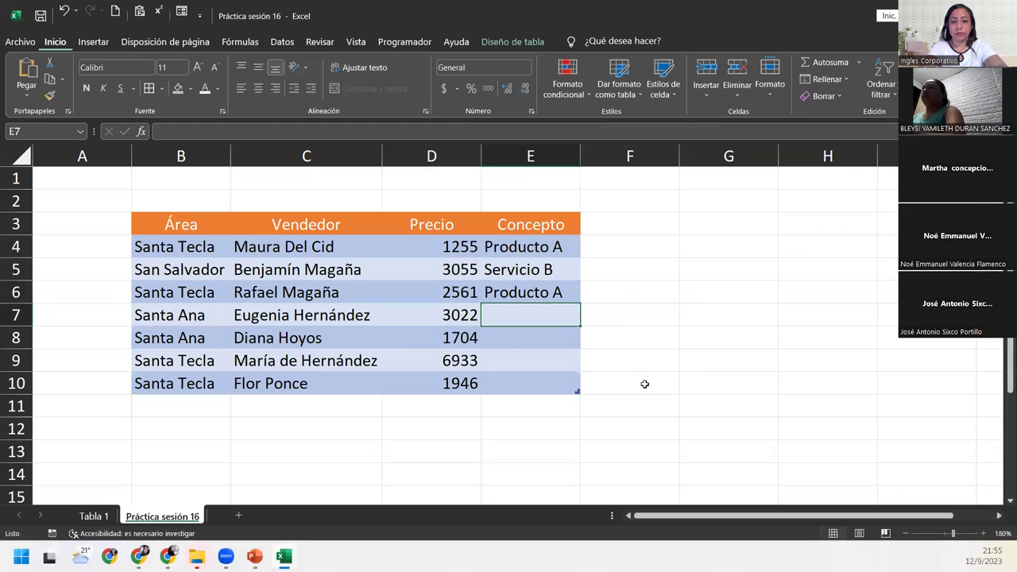
text(Servc)
key(BackSpace)
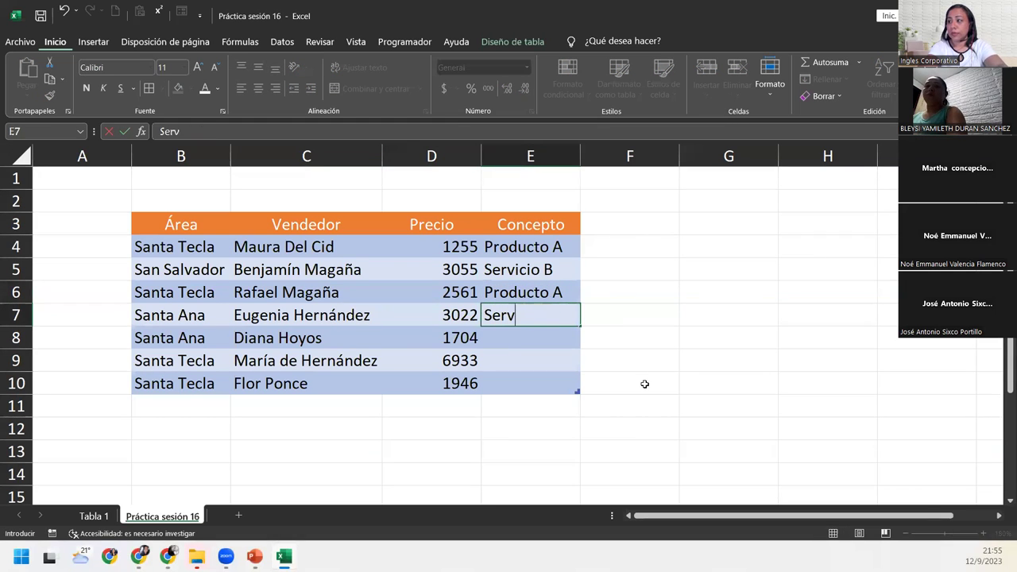
text(icio A)
key(Return)
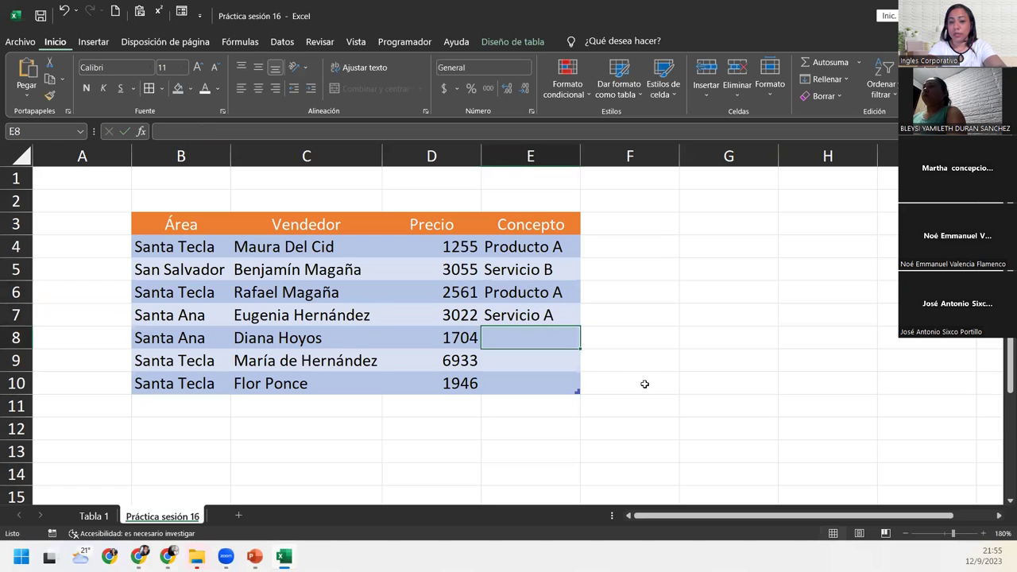
- Enter Producto A, Producto B and Producto B in E8:E10
text(Producto A)
key(Tab)
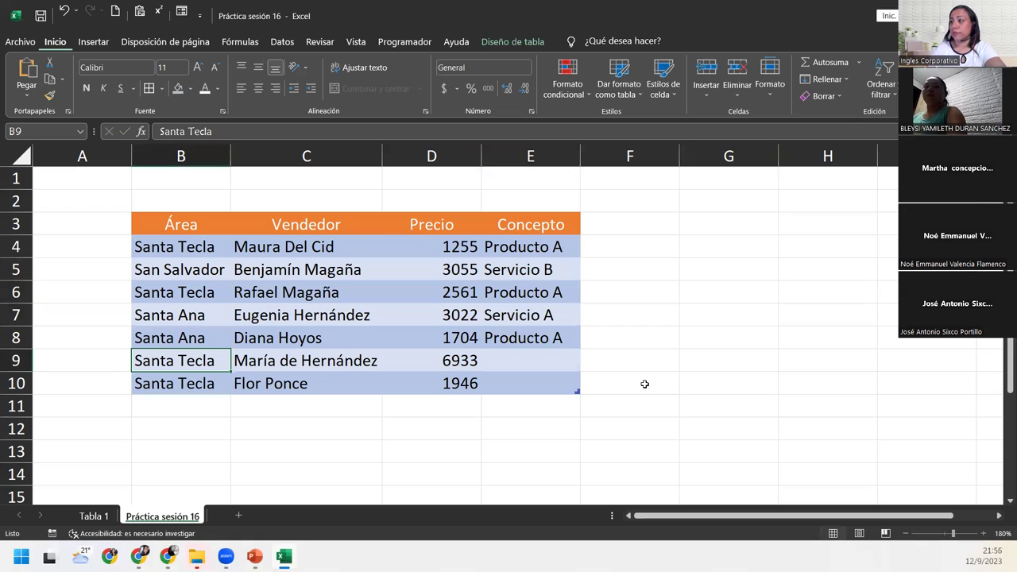
click(533, 360)
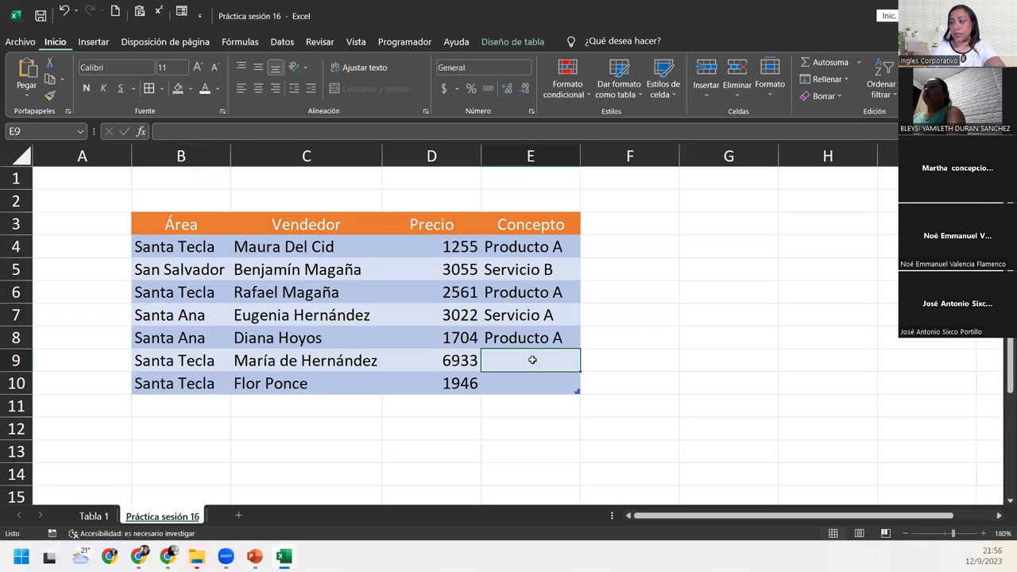
text(Producto B)
key(Return)
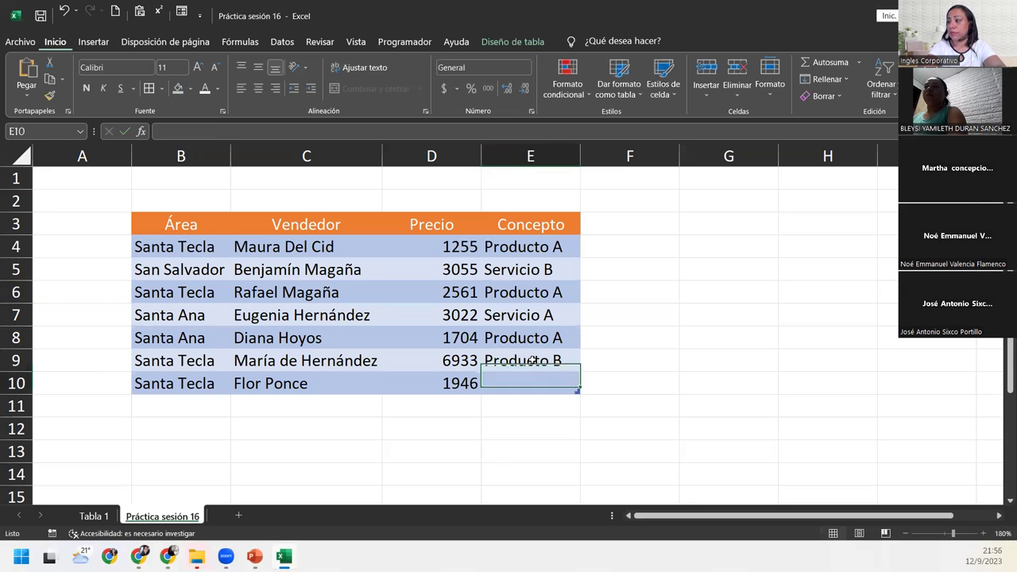
text(Producto B)
key(Return)
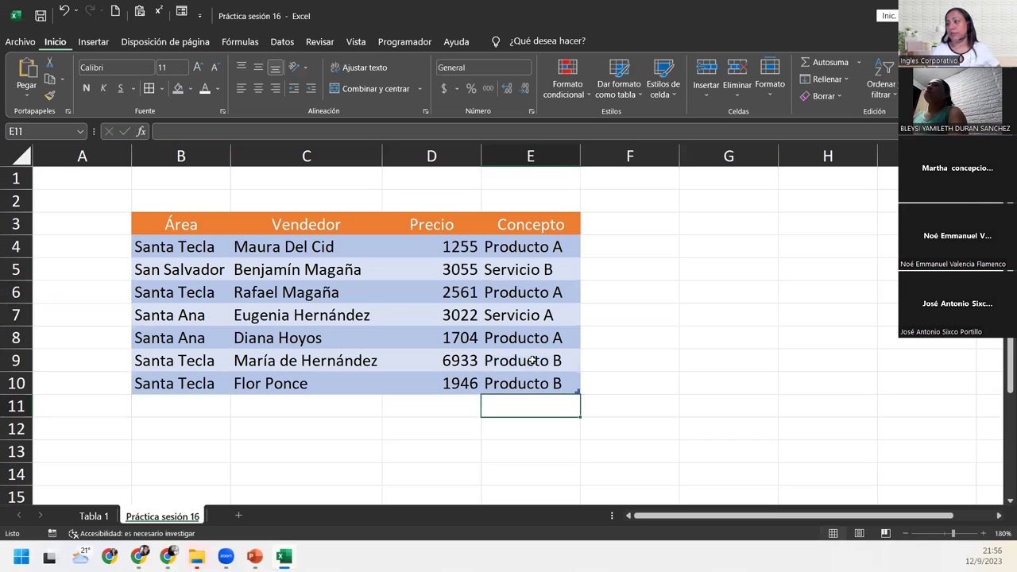
- Format D4:D10 as Contabilidad with one decimal place, like $ 1,255.0
drag(448, 255, 450, 384)
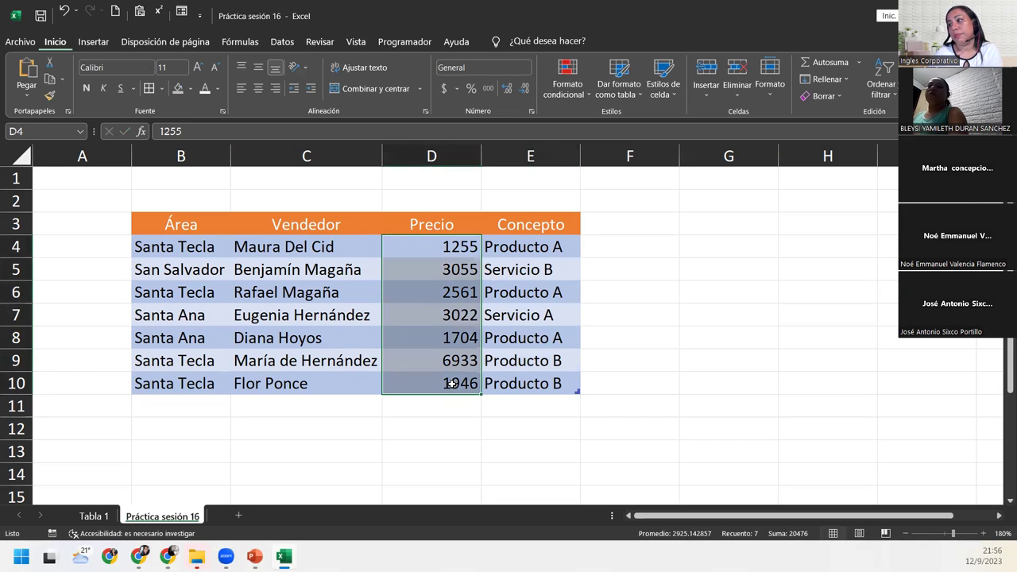
click(526, 67)
click(515, 174)
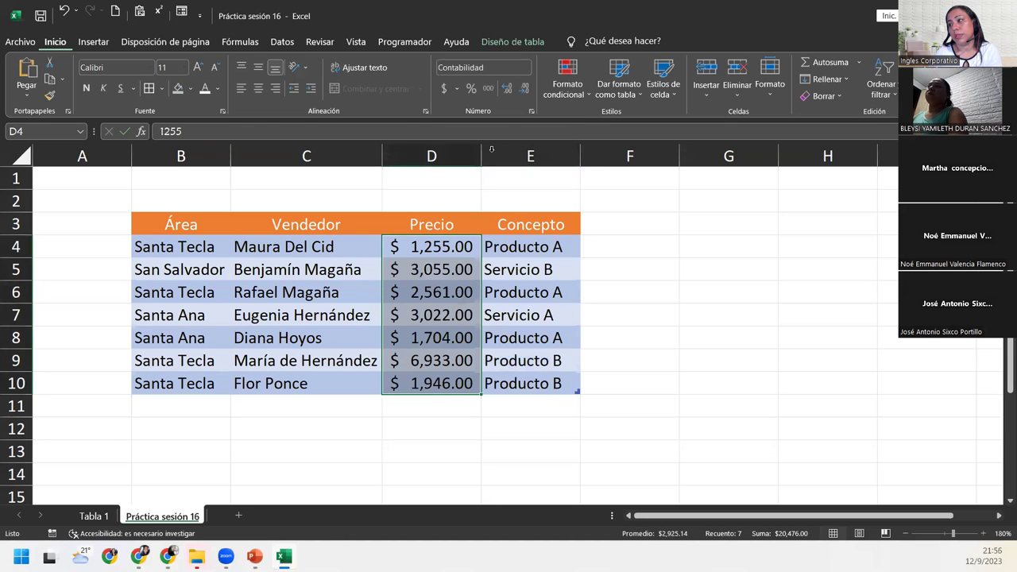
click(525, 88)
click(548, 383)
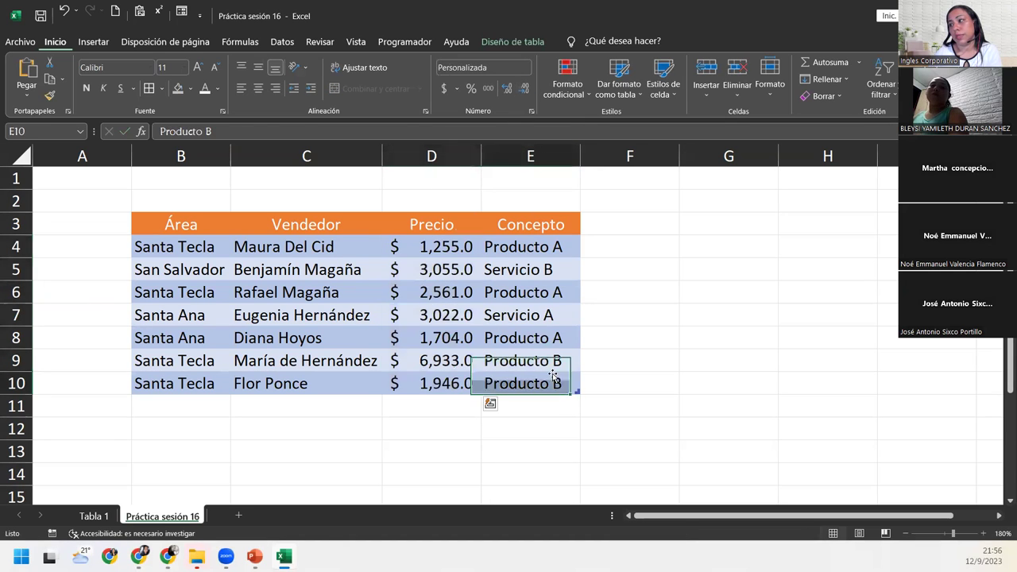
click(553, 433)
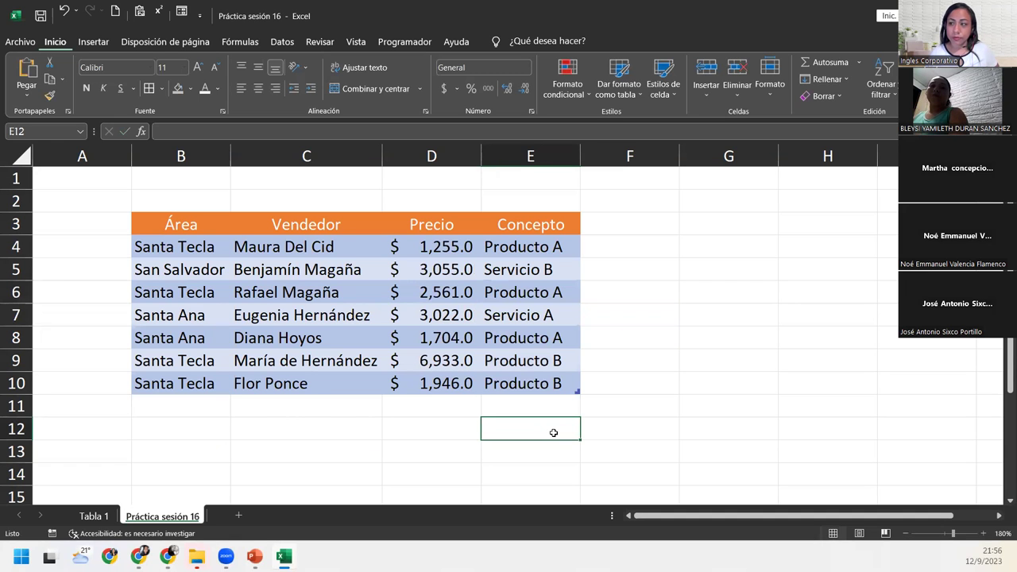
click(983, 534)
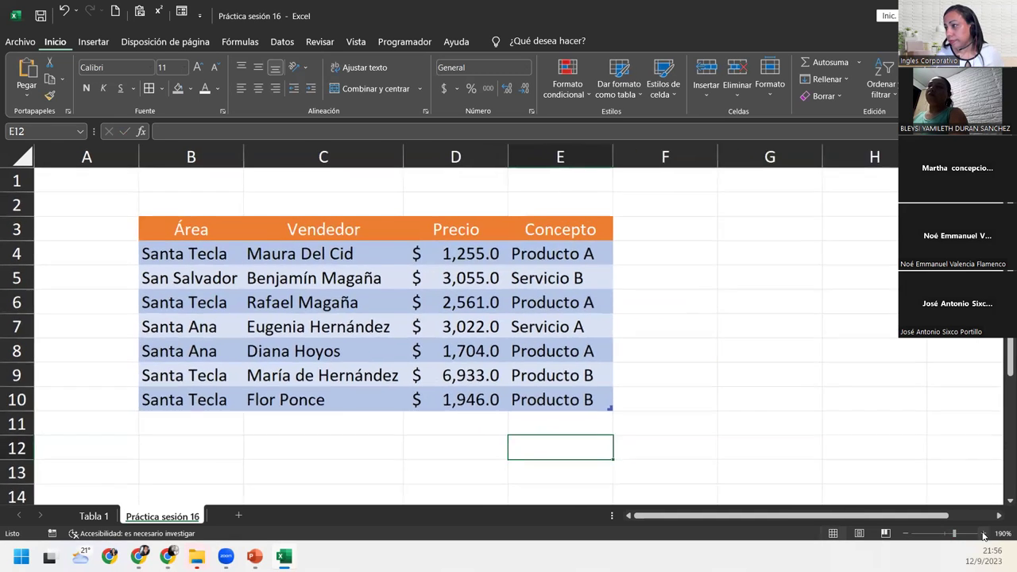
click(984, 534)
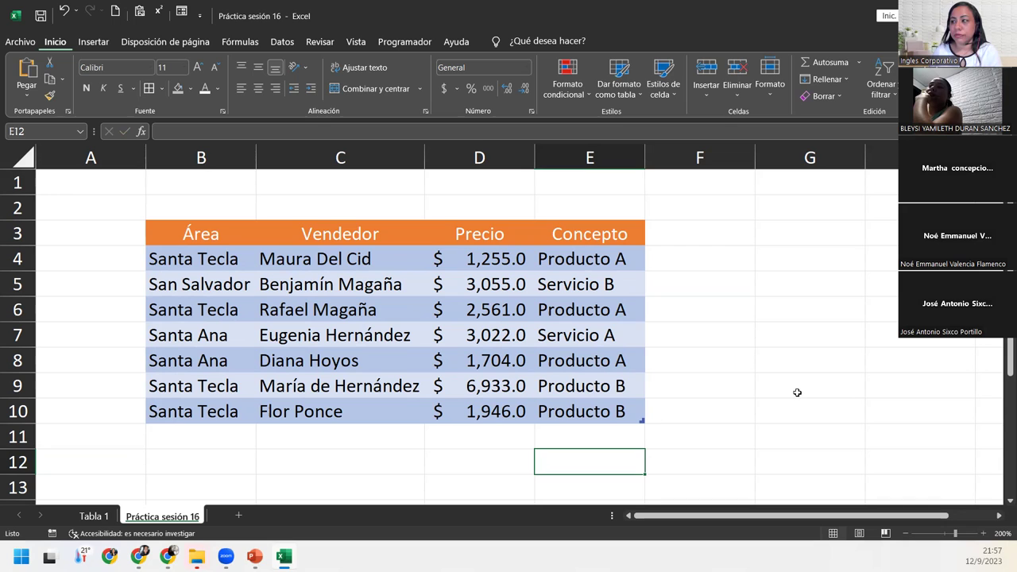
click(246, 334)
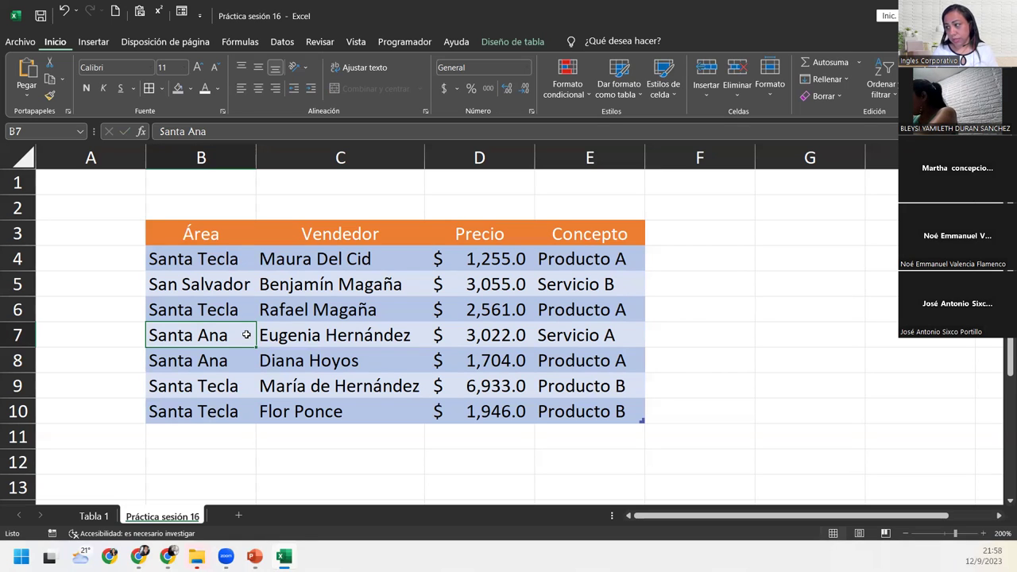
- Add blank rows to the table by tabbing past its last cell in E10
click(578, 415)
scroll(590, 412, down, 1)
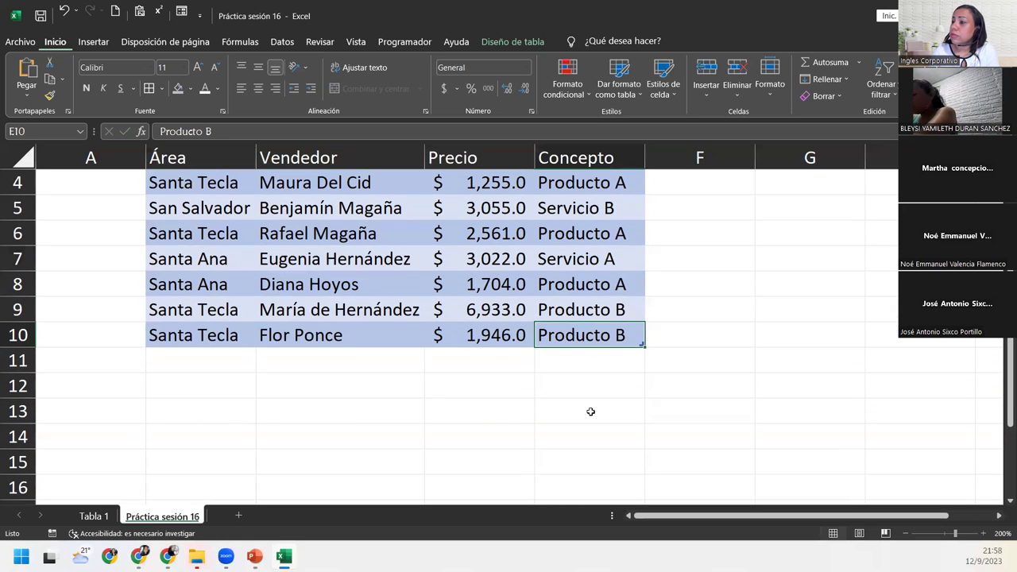
scroll(590, 412, up, 1)
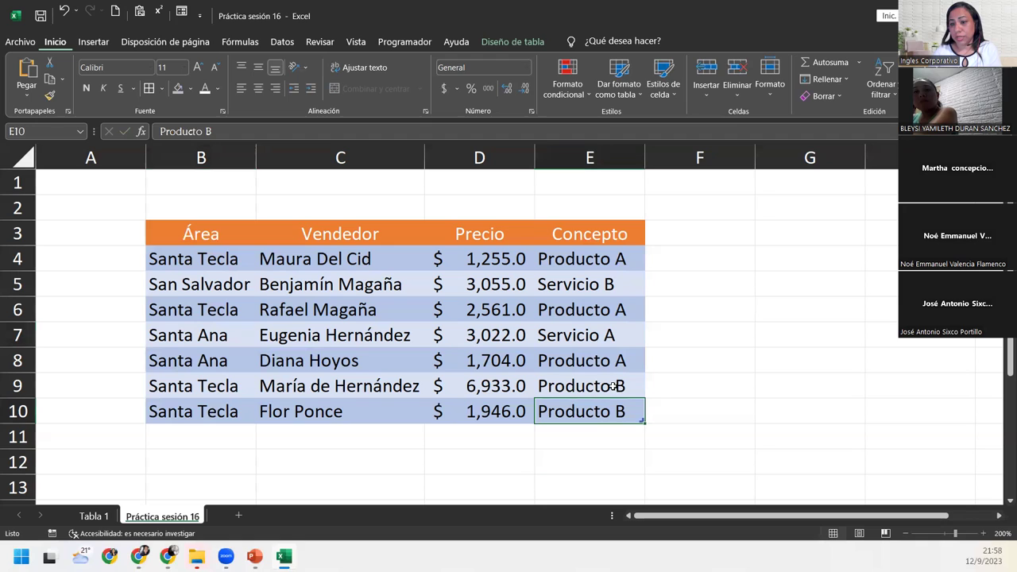
click(499, 340)
click(614, 409)
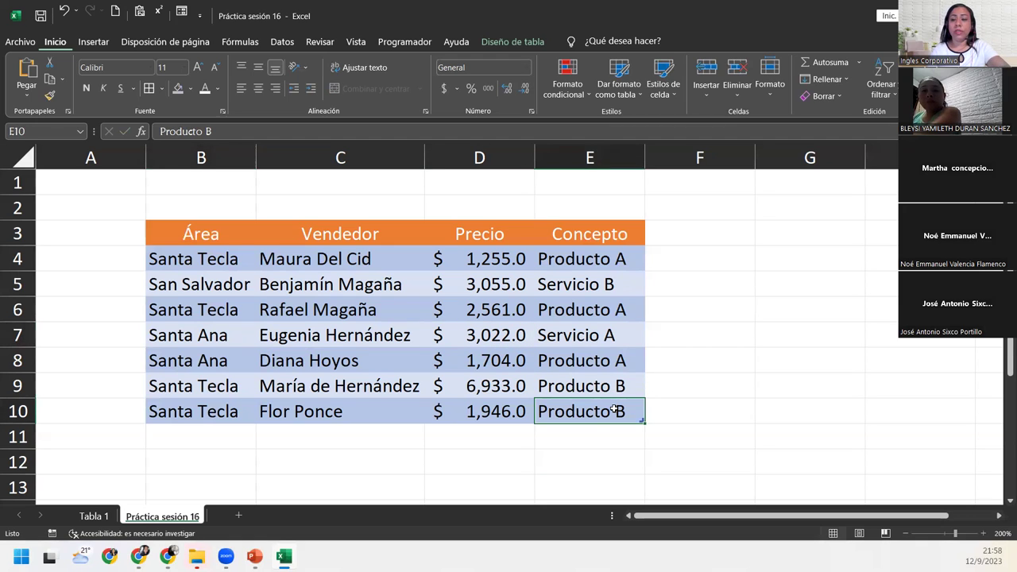
key(Tab)
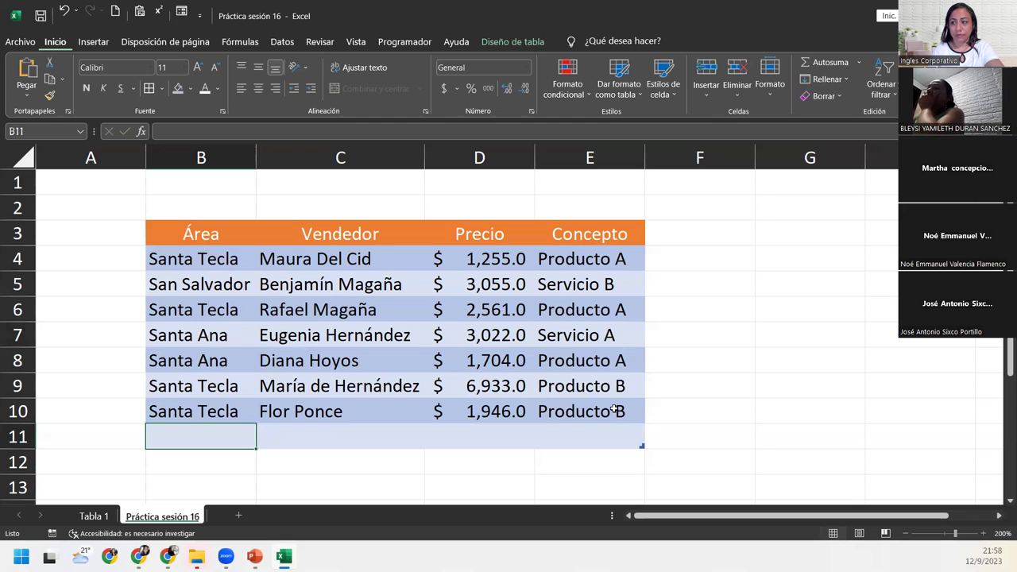
key(Tab)
key(Tab)
key(Tab)
key(Tab)
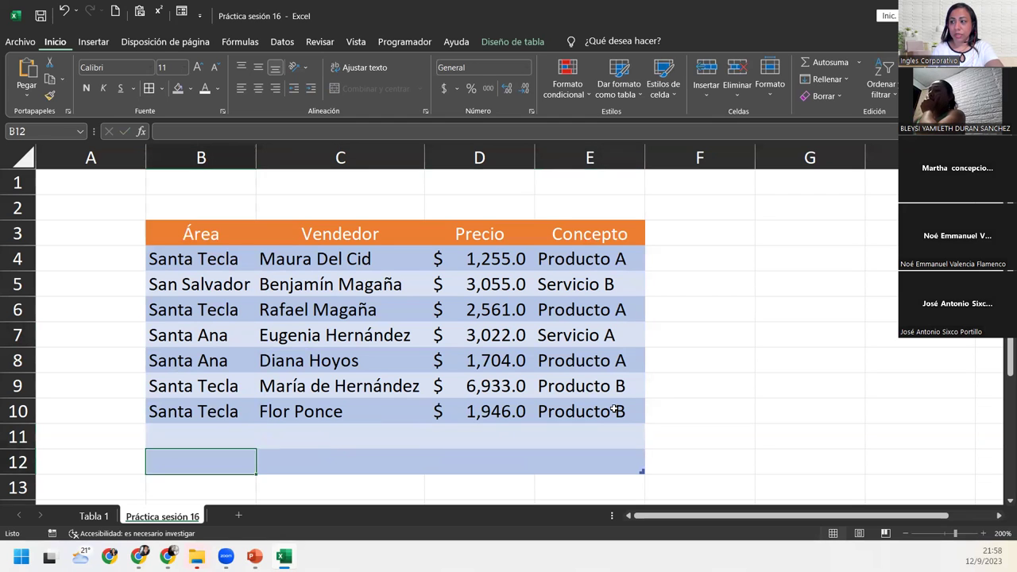
scroll(614, 408, down, 1)
scroll(614, 409, down, 1)
key(Tab)
key(Tab)
key(Tab)
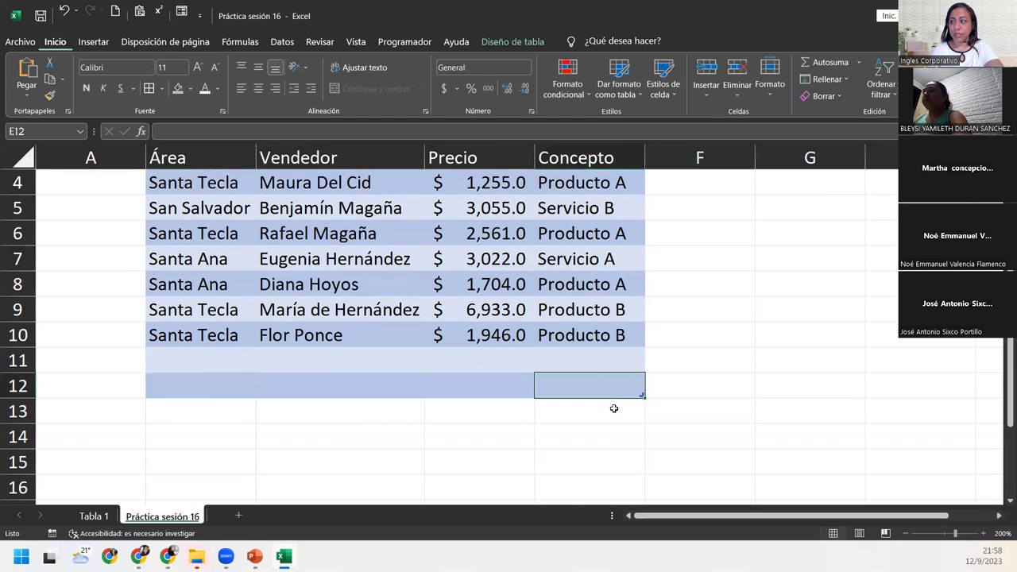
key(Tab)
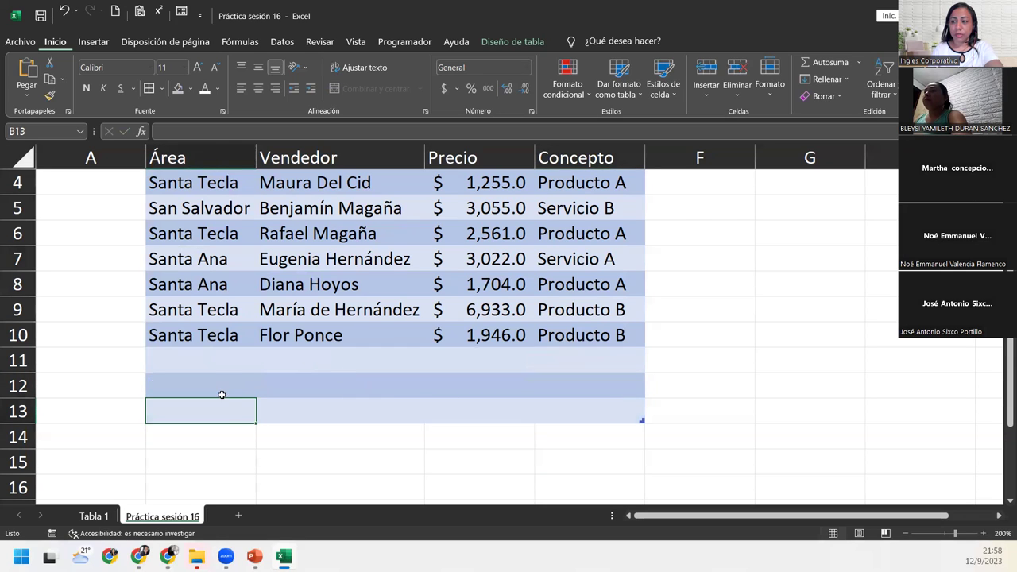
key(Tab)
key(Tab)
key(Tab)
key(Tab)
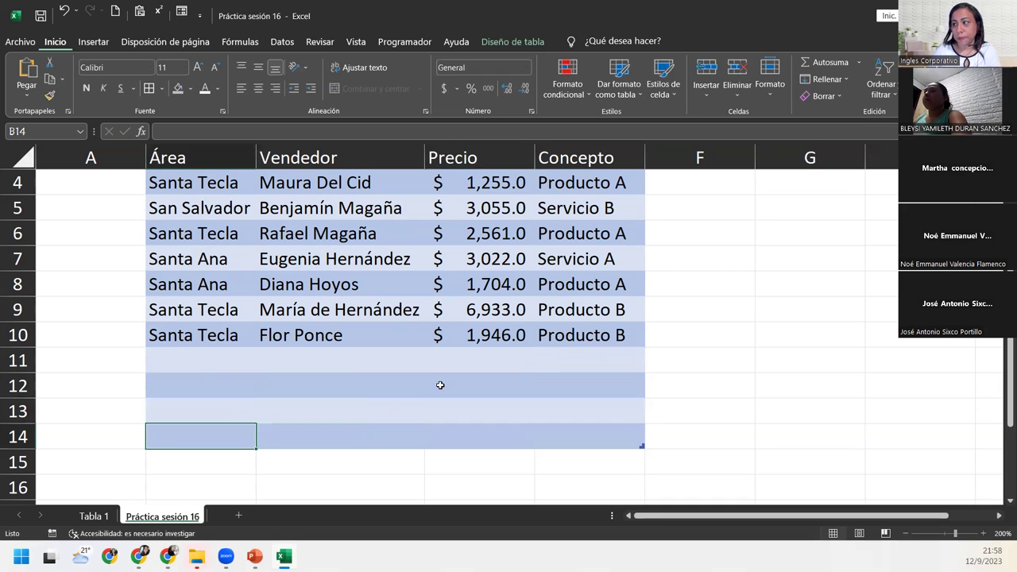
scroll(440, 385, up, 1)
scroll(440, 386, down, 3)
scroll(440, 385, up, 2)
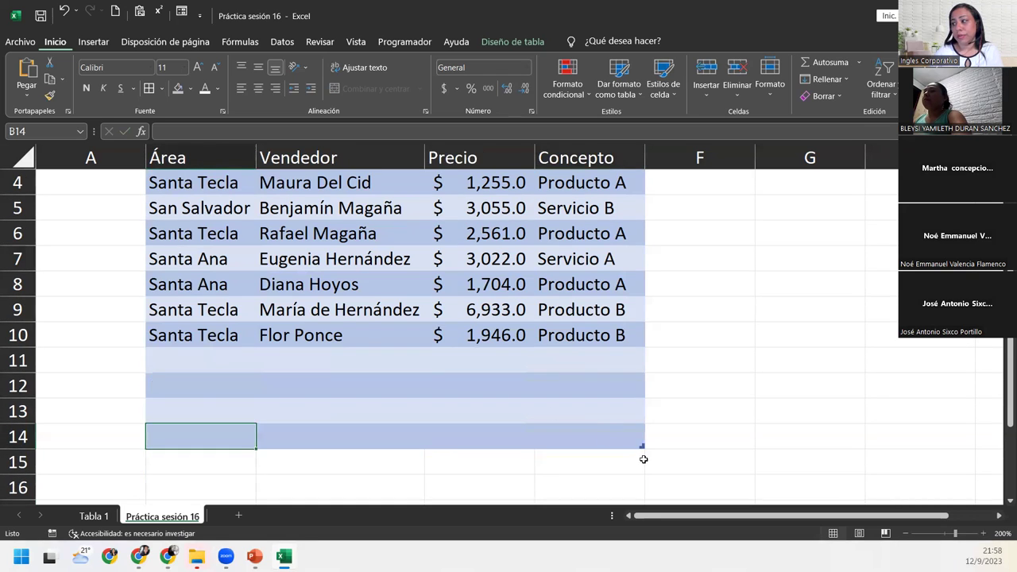
- Insert two more table rows at B12:E13 with Ctrl++, so the table reaches row 16
click(182, 393)
key(shift+Right)
key(shift+Right)
key(shift+Right)
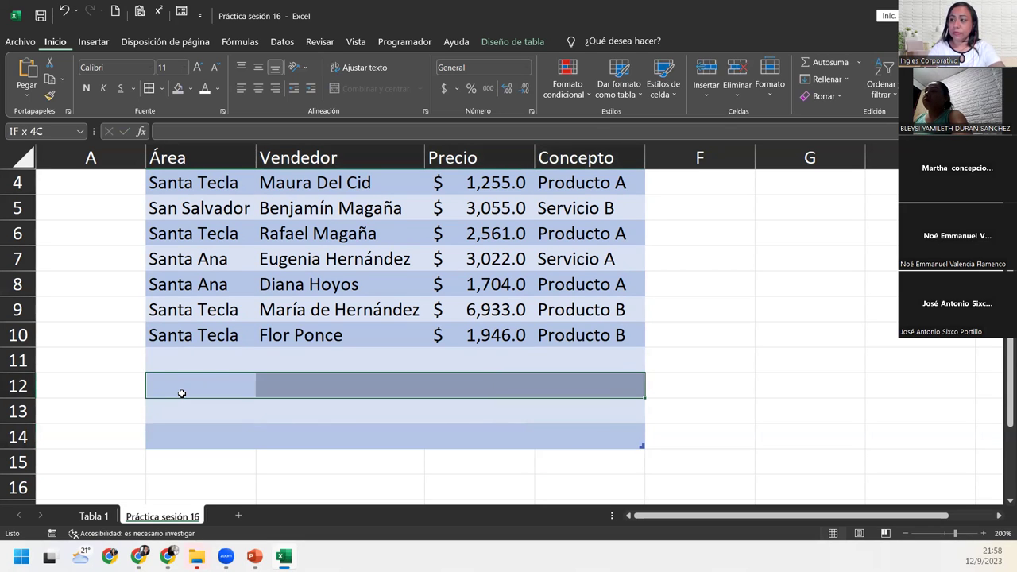
key(shift+Down)
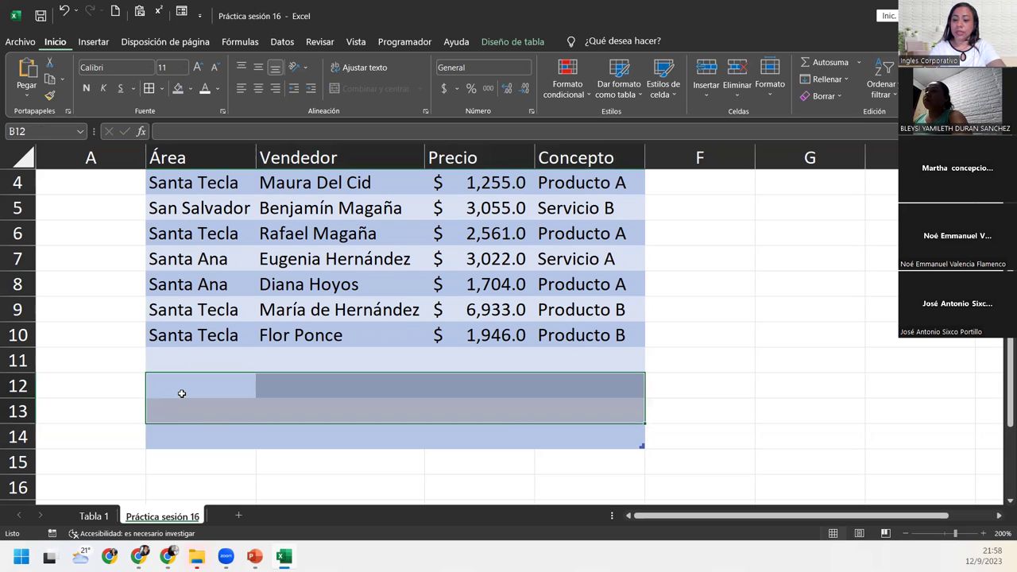
key(ctrl+plus)
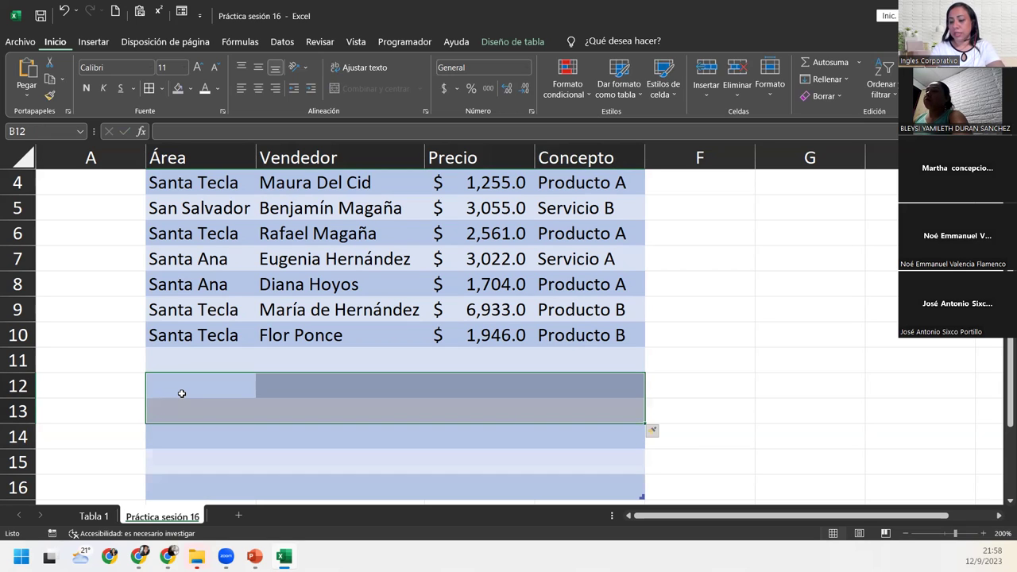
key(Up)
key(Down)
key(Down)
key(Down)
key(Down)
key(Down)
key(Down)
key(Down)
key(Down)
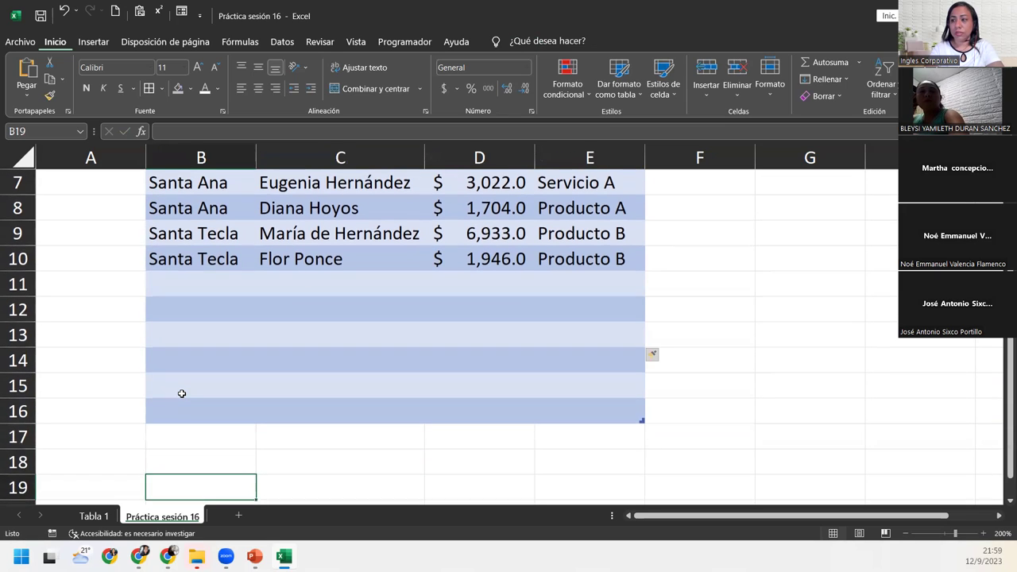
key(Up)
key(Up)
key(Up)
key(Up)
key(Up)
key(Up)
key(Up)
key(Down)
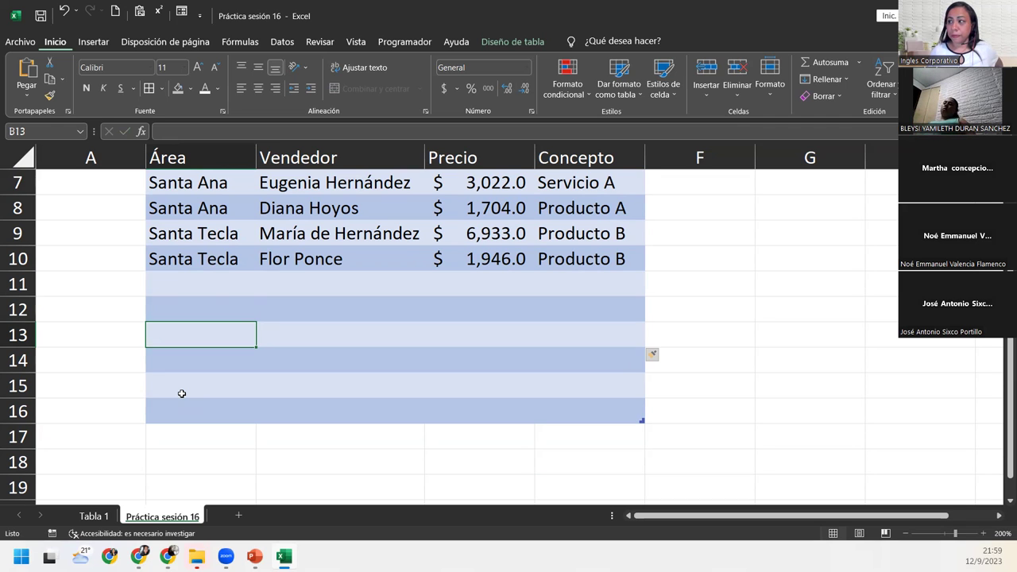
- Zoom out to 150% and drag the table's resize handle into column F, adding Columna1
scroll(181, 394, up, 2)
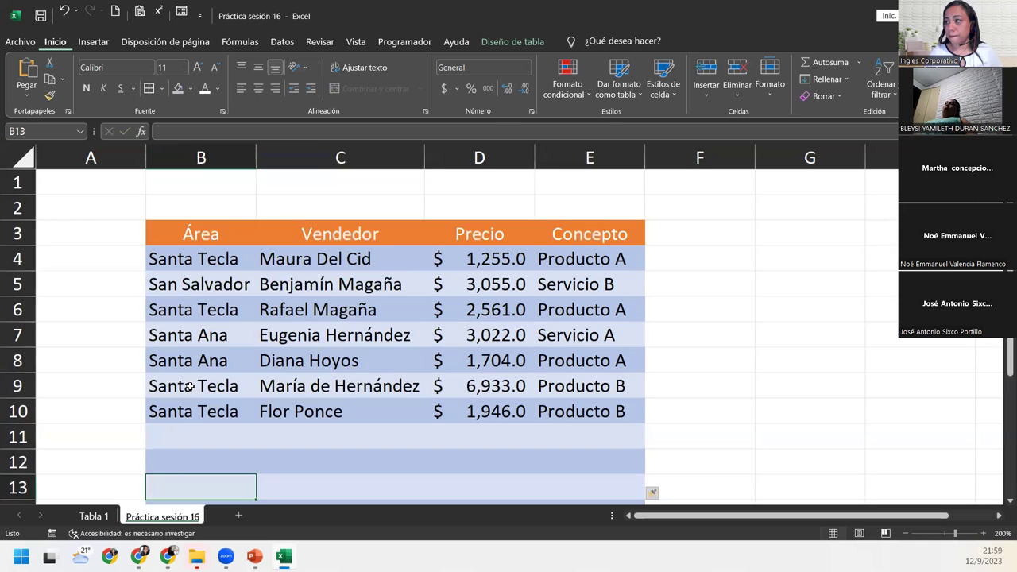
scroll(190, 386, down, 1)
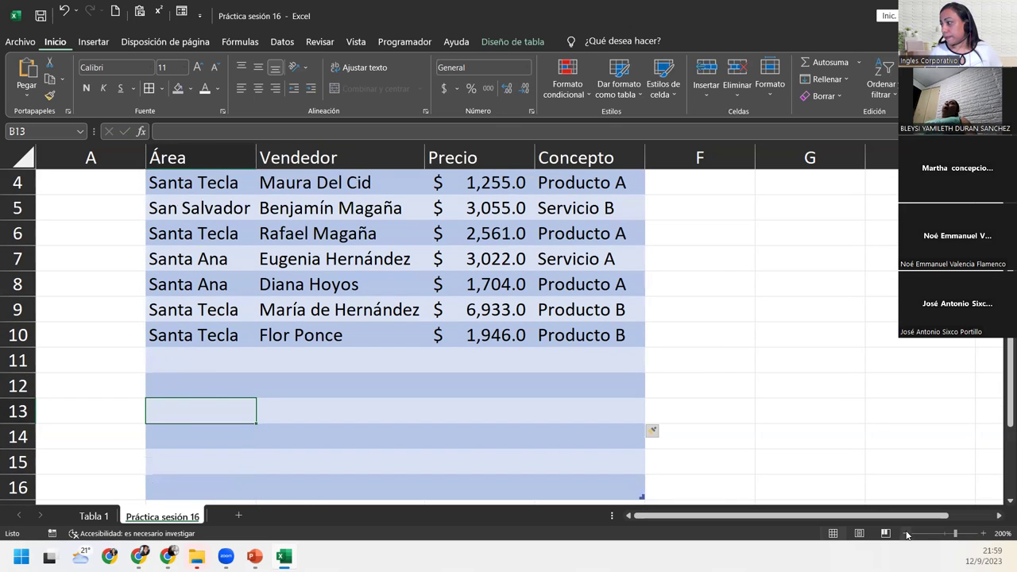
click(910, 533)
click(909, 533)
click(910, 533)
click(910, 533)
scroll(668, 437, down, 1)
scroll(746, 461, up, 1)
click(904, 533)
click(903, 533)
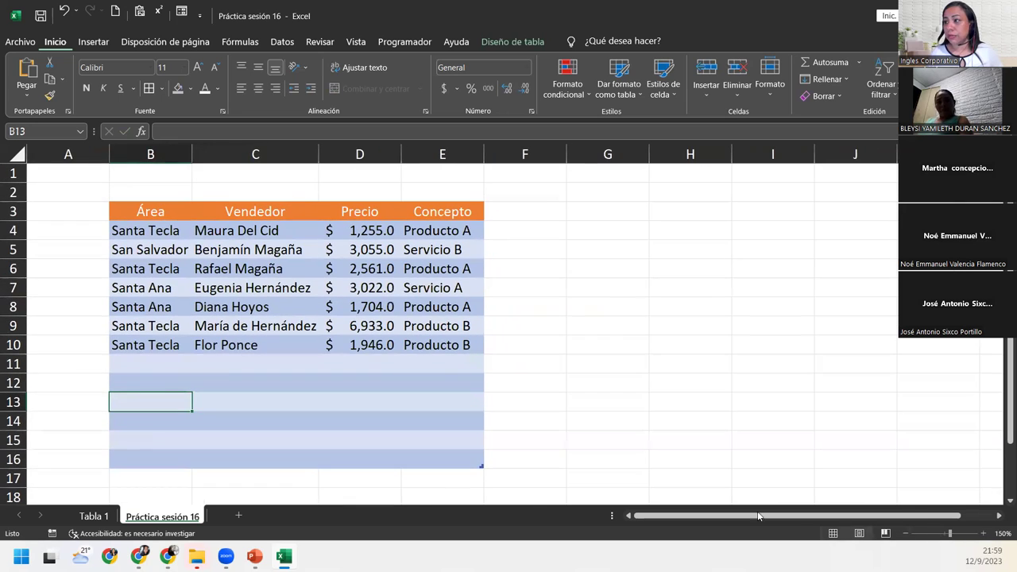
drag(480, 465, 564, 477)
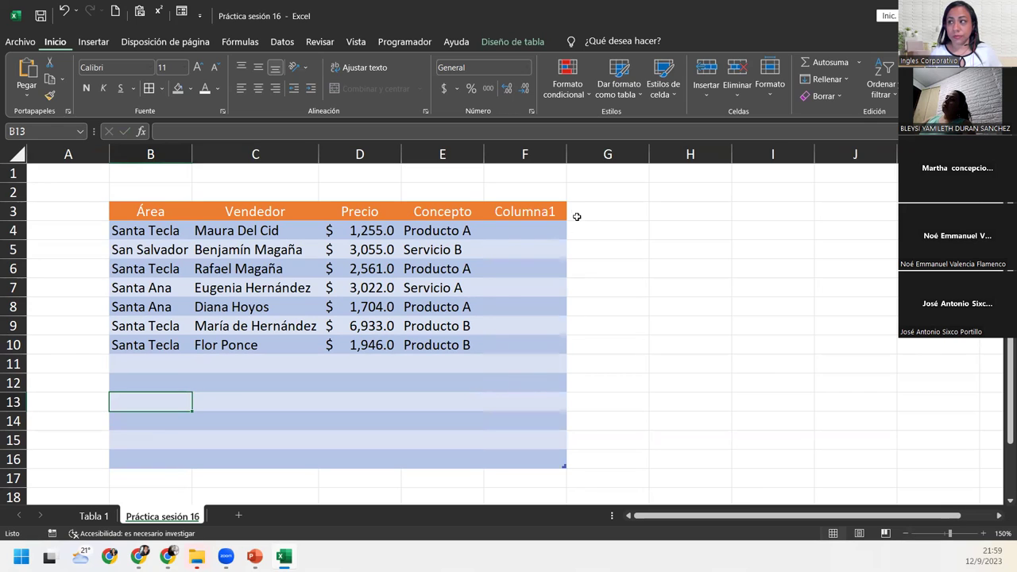
click(552, 212)
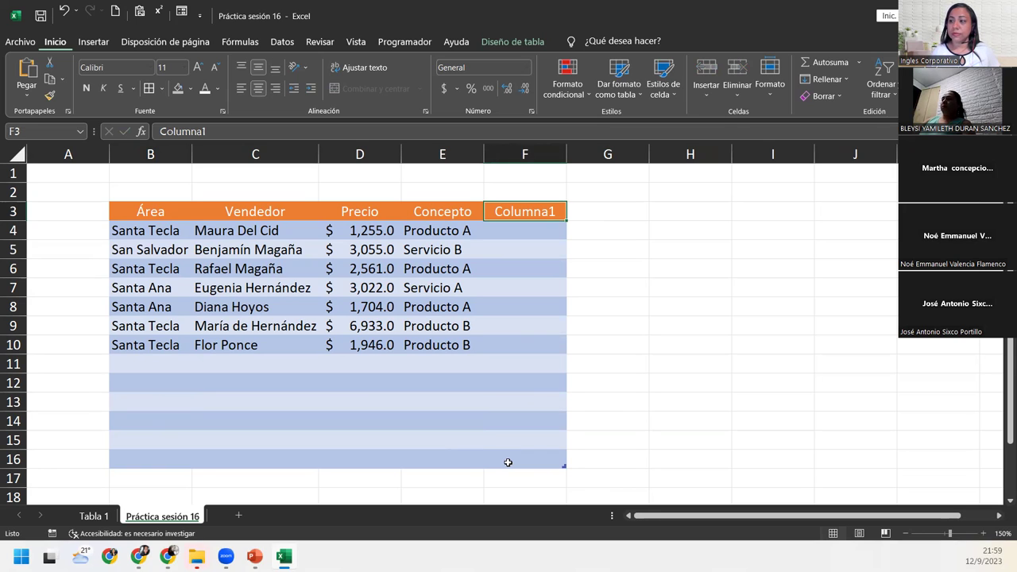
click(502, 419)
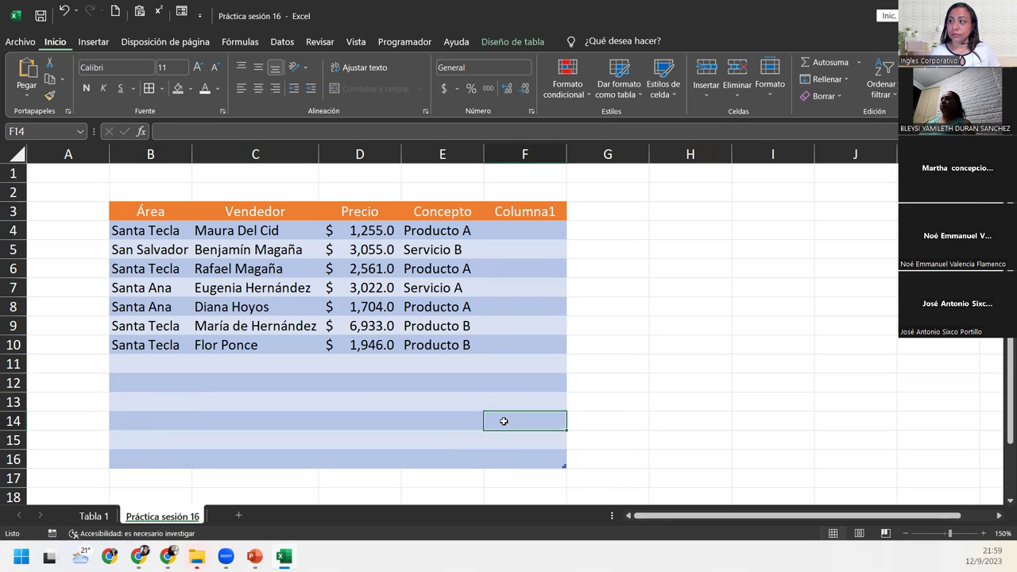
scroll(477, 400, down, 1)
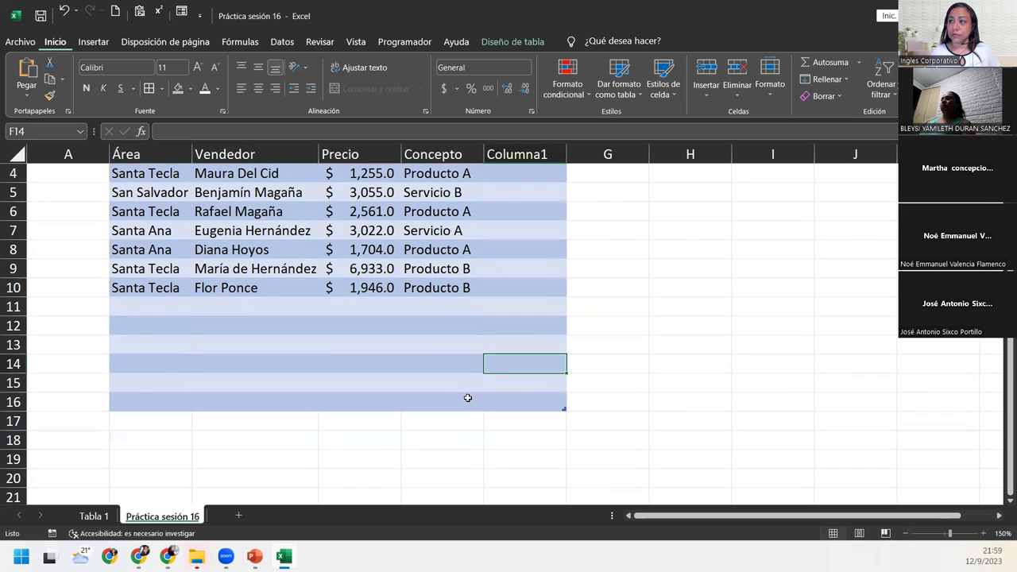
scroll(467, 397, up, 1)
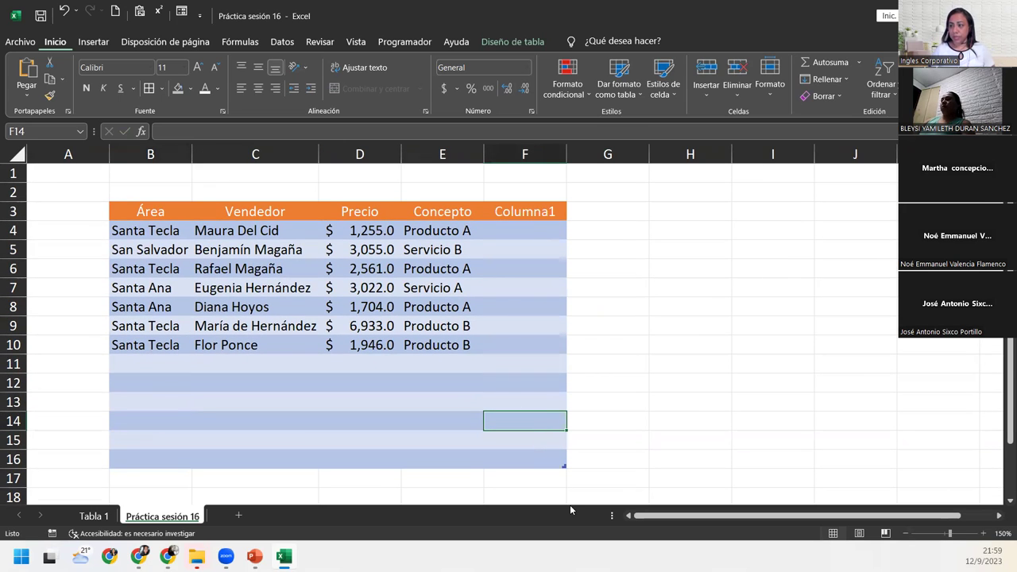